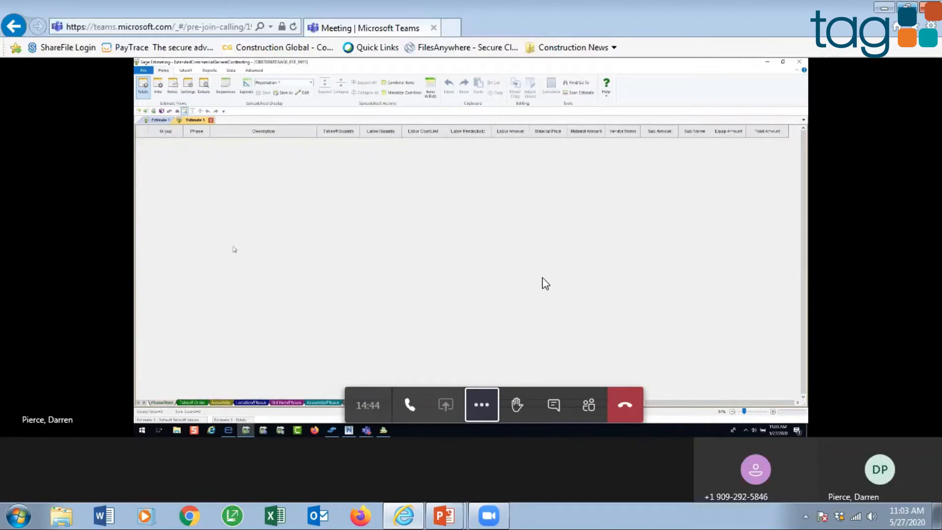
Step: Show the shared meeting screen in full screen
click(480, 403)
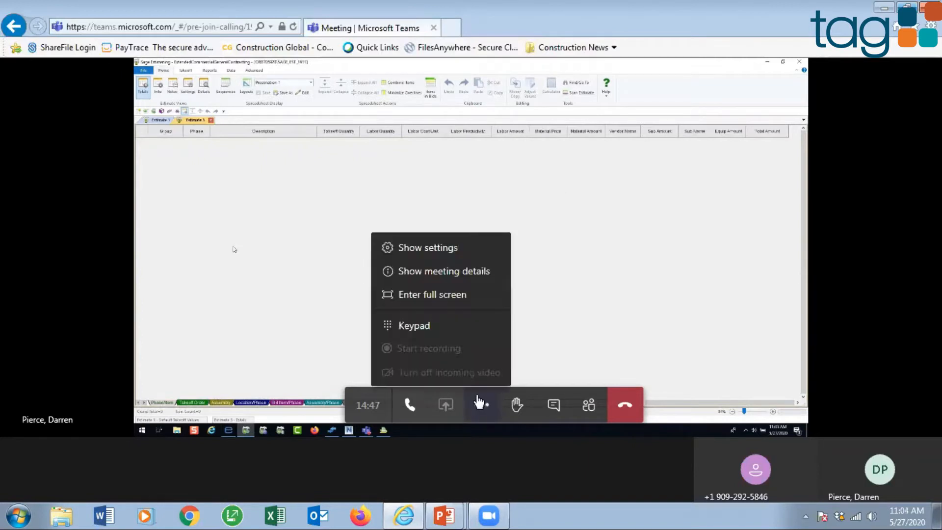
click(444, 295)
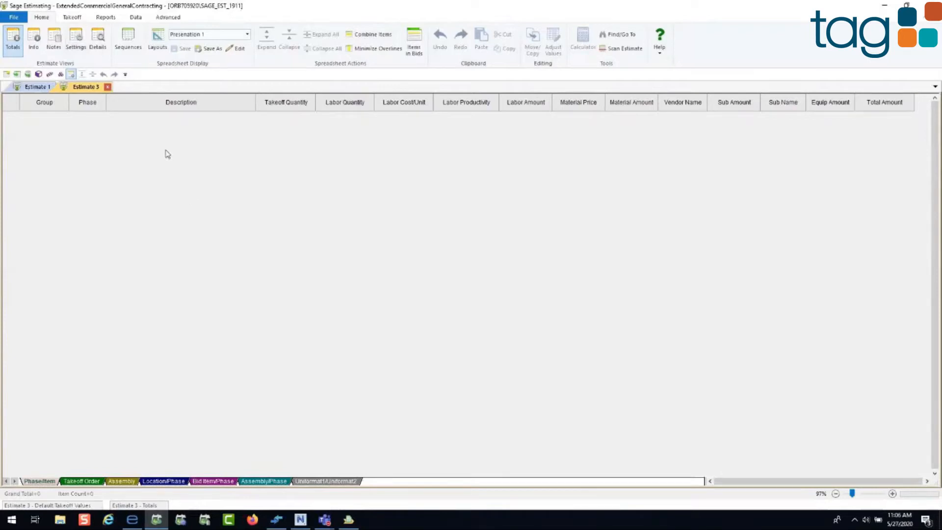
click(7, 21)
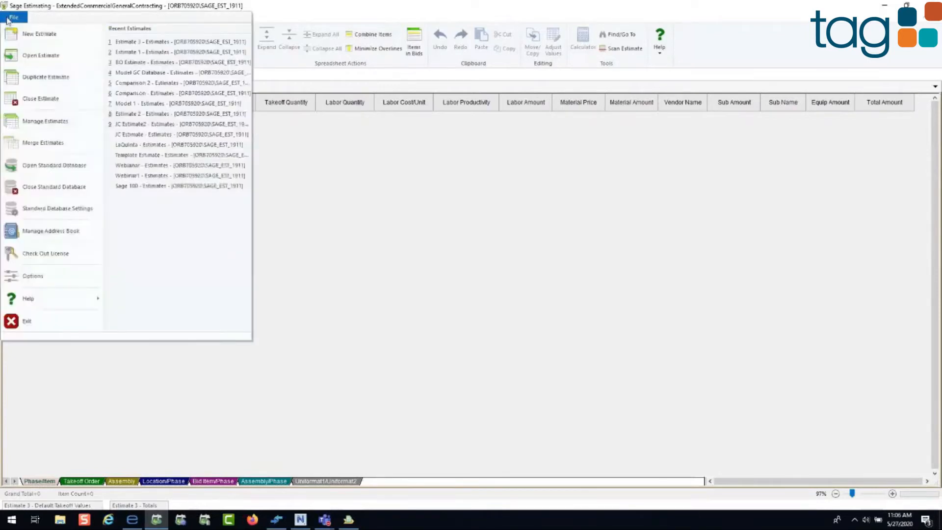
click(30, 77)
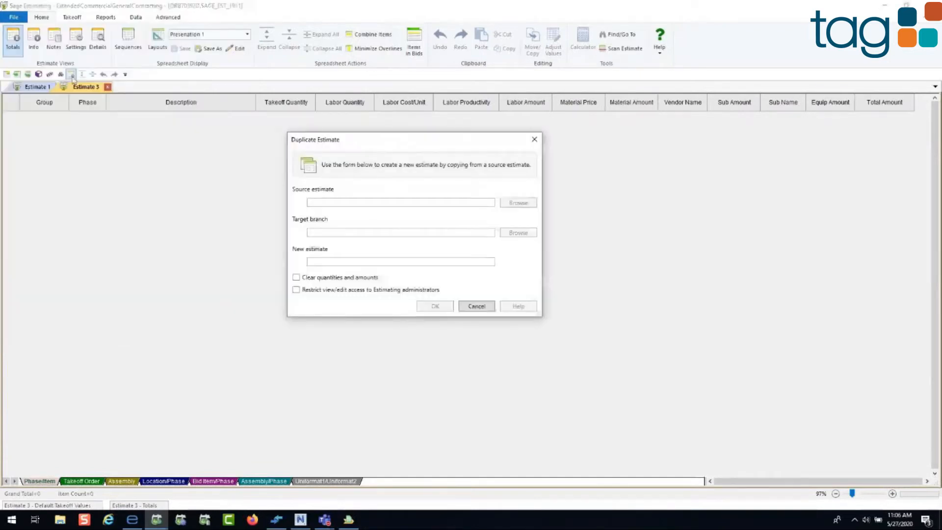
drag(342, 139, 337, 113)
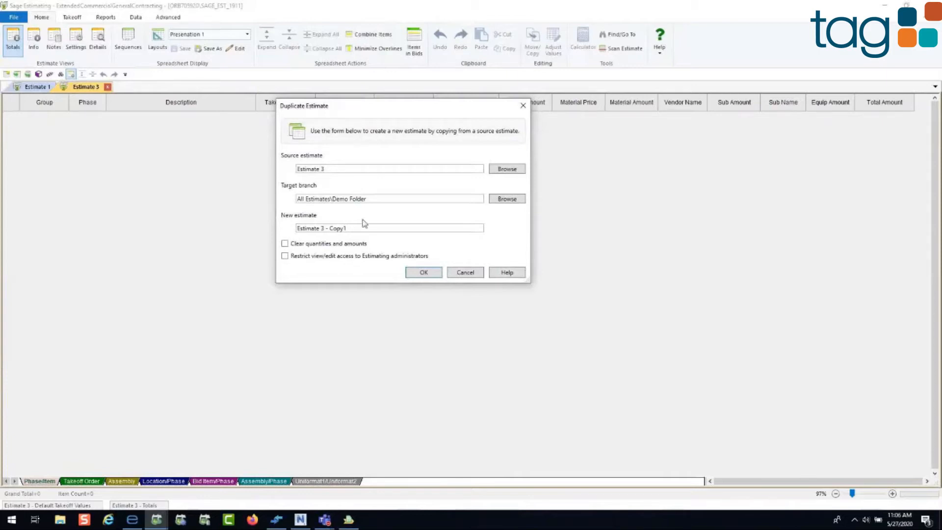
drag(362, 227, 261, 326)
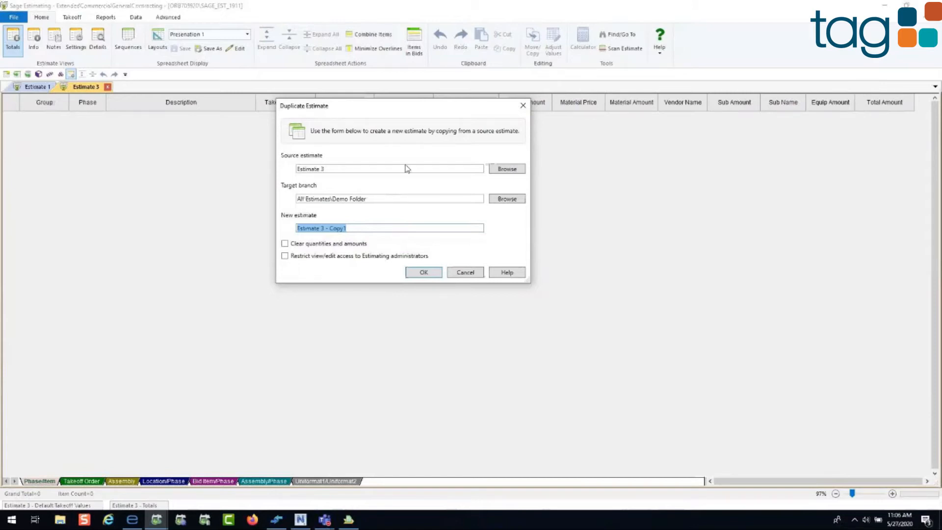
click(470, 276)
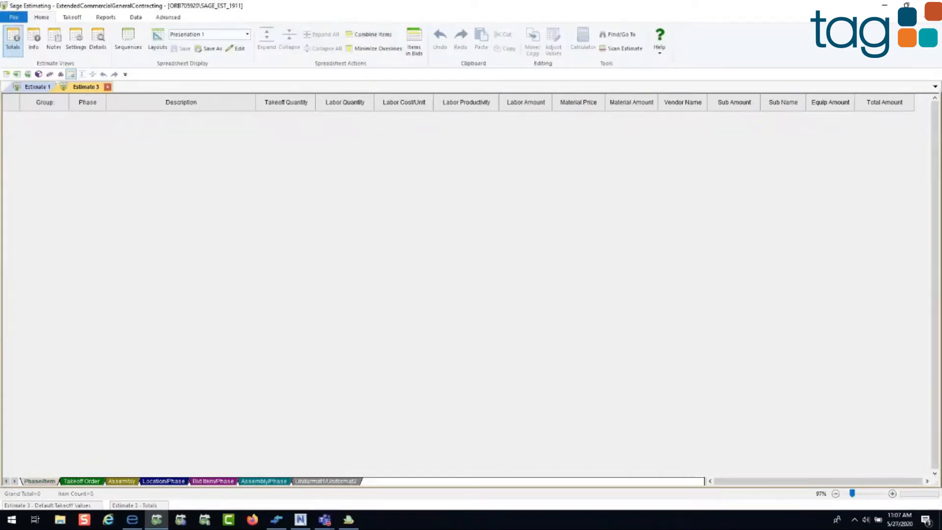
Step: With the two estimates temporarily side by side, copy concrete rows 11 to 27 from Estimate 1 into Estimate 3
drag(401, 183, 604, 101)
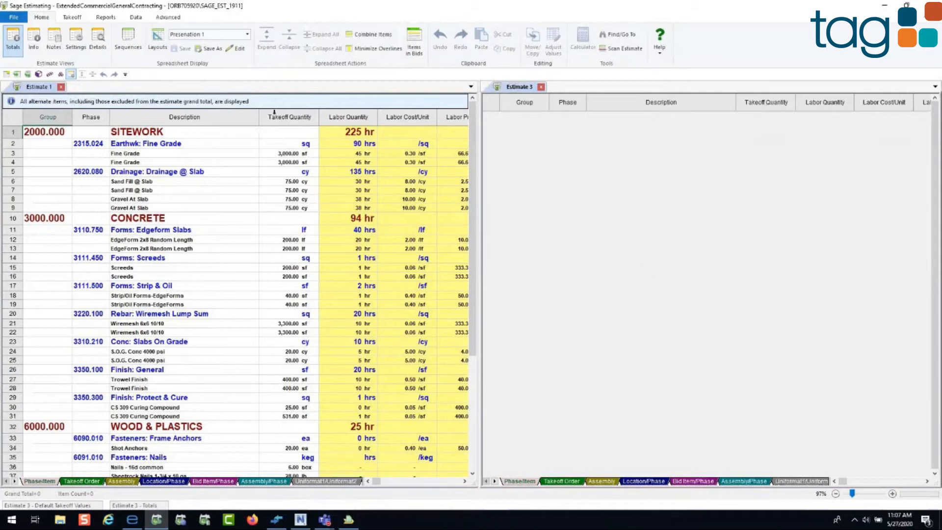
drag(10, 248, 16, 379)
drag(17, 379, 544, 262)
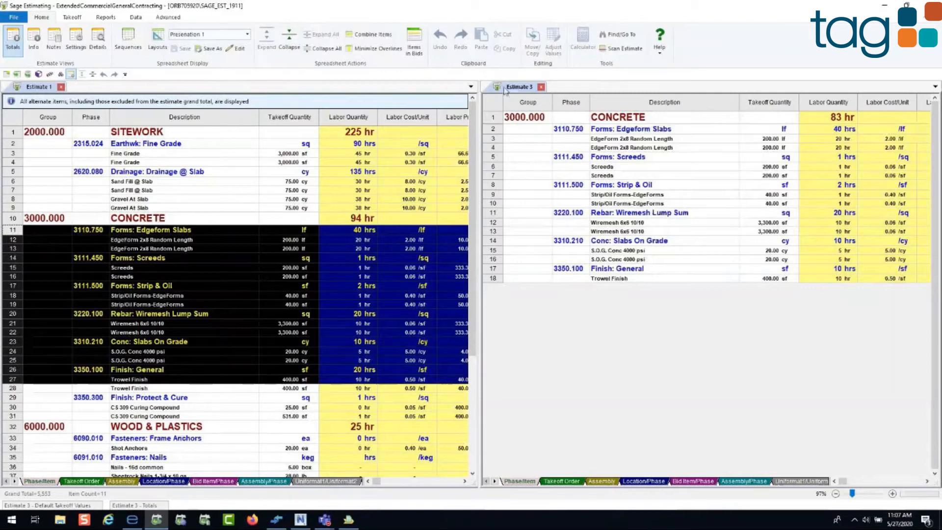
drag(505, 89, 136, 116)
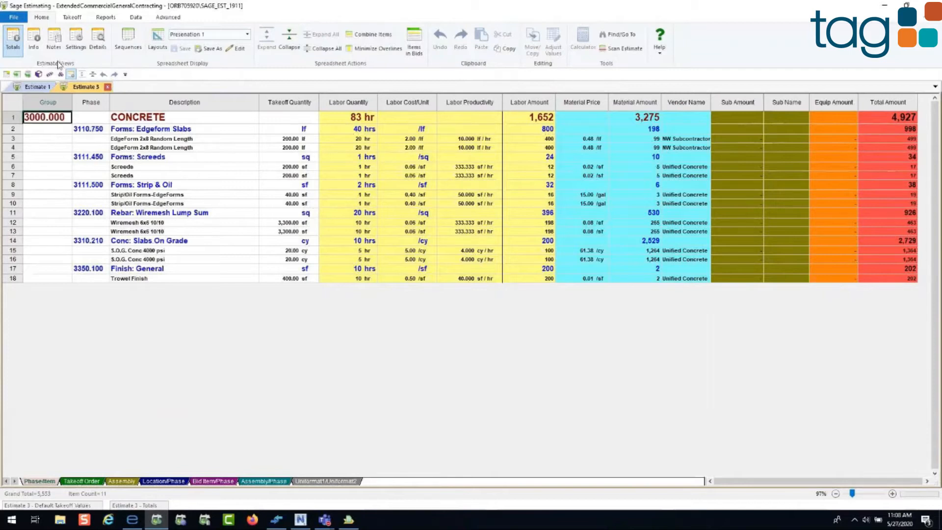
Step: Delete all the concrete items from Estimate 3
click(79, 18)
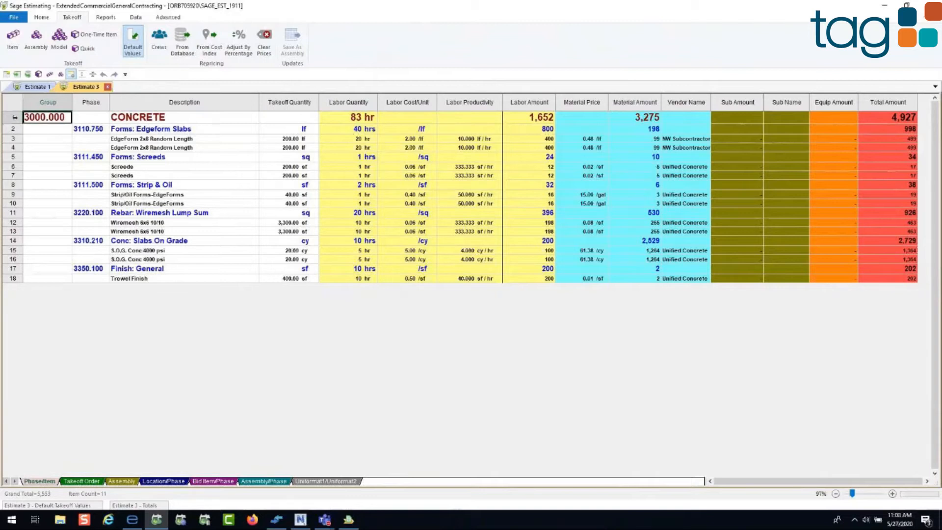
drag(15, 116, 7, 281)
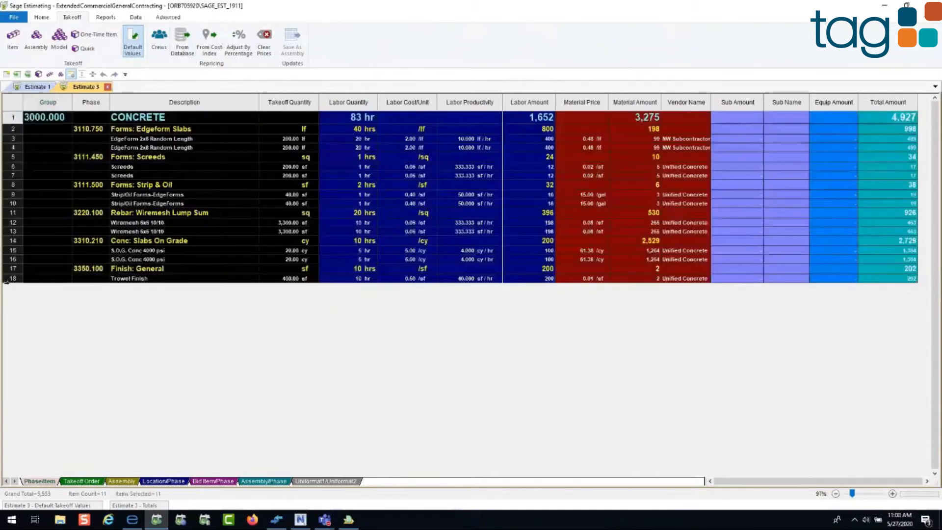
key(Delete)
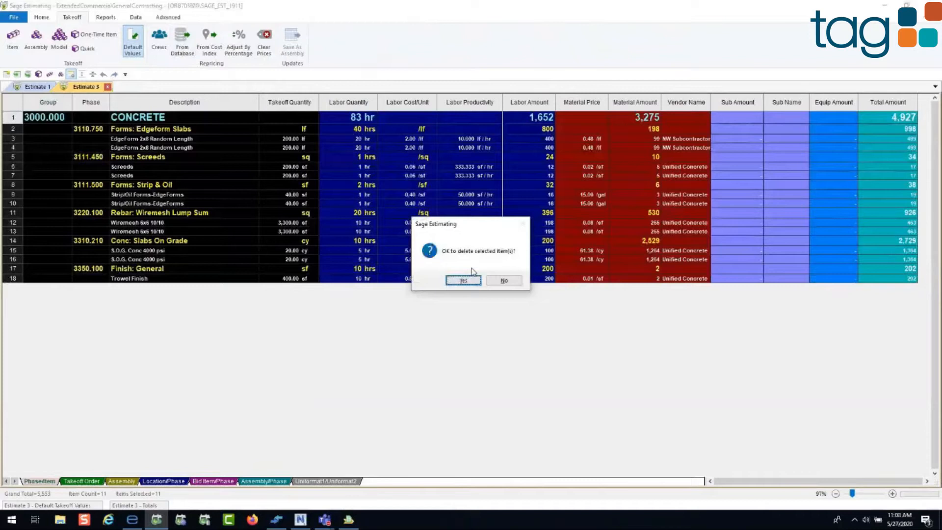
click(464, 280)
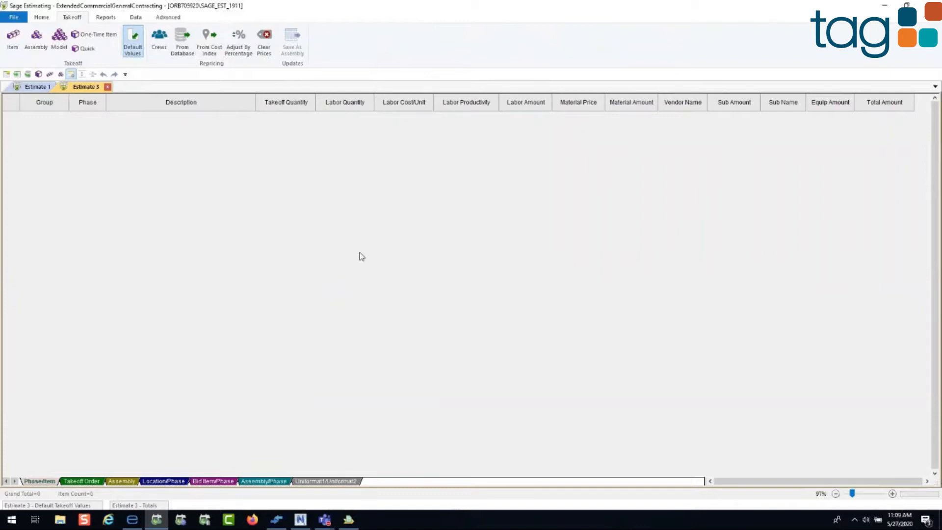
Step: Start a Quick Takeoff for Estimate 3 and sort its item list by Uniformat1/Uniformat2
click(86, 49)
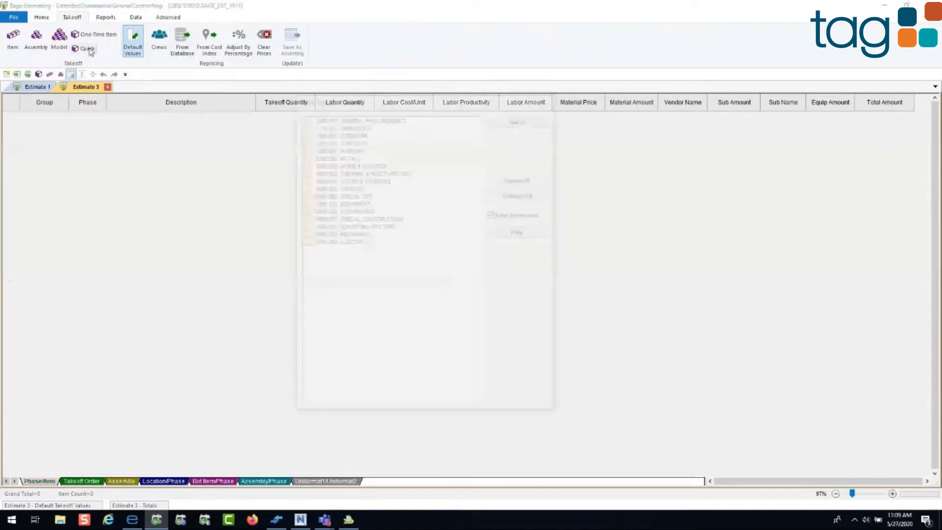
drag(371, 101, 390, 78)
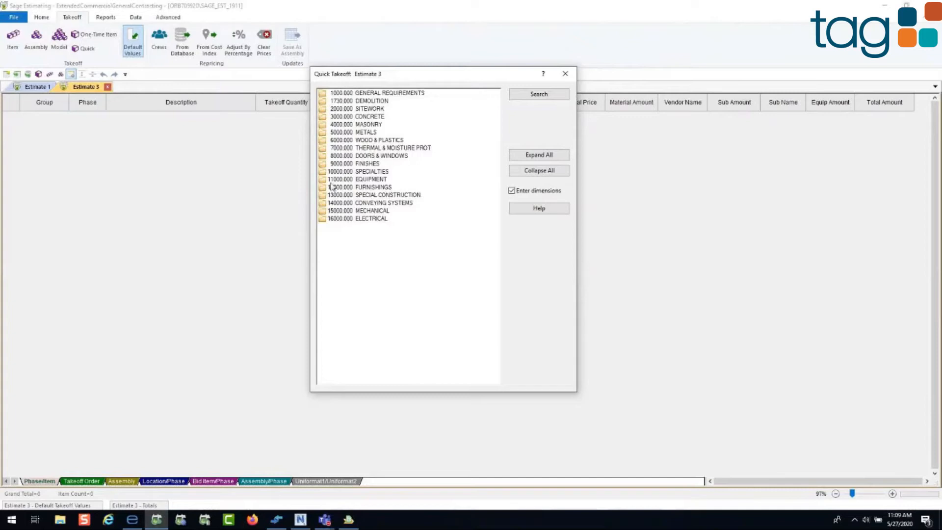
right_click(464, 103)
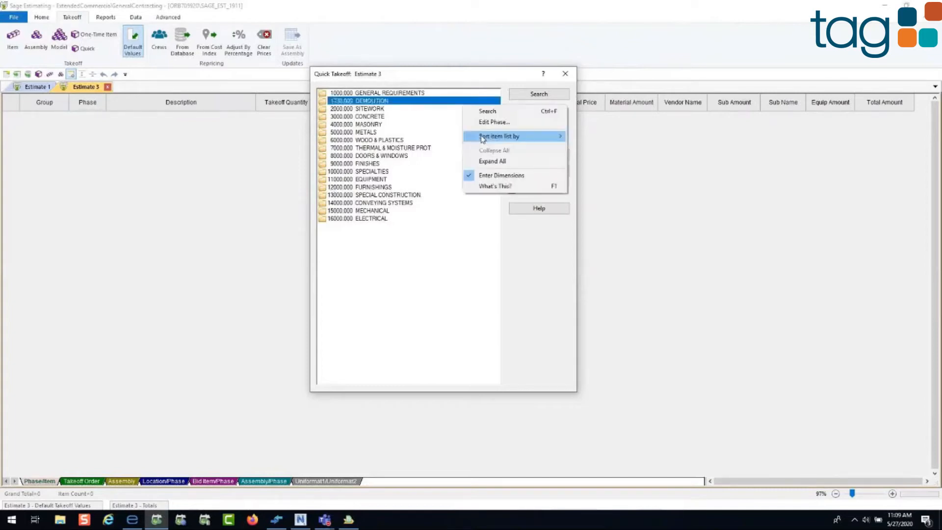
mouse_move(515, 139)
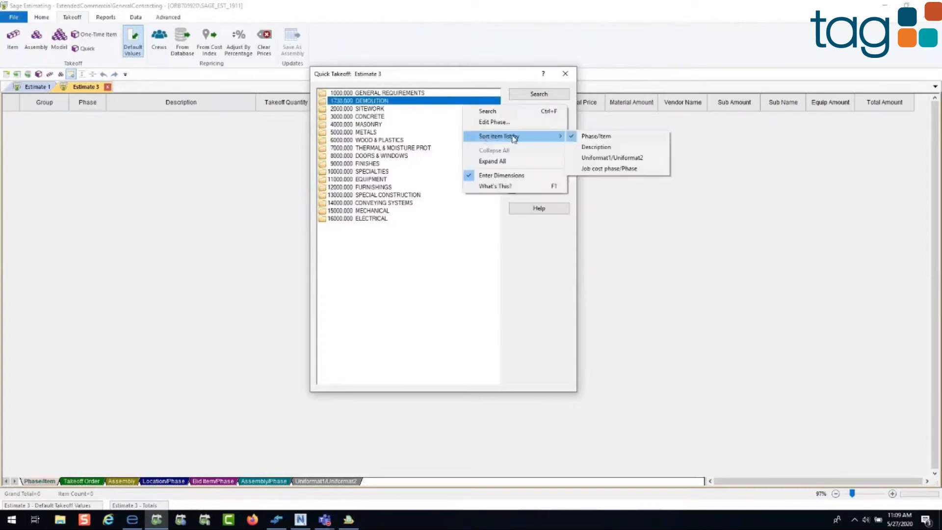
click(606, 159)
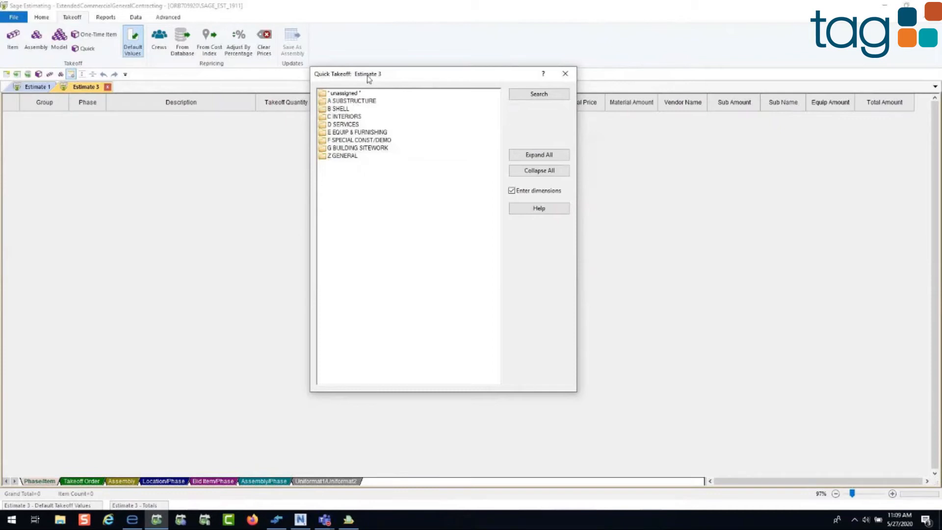
Step: Sort the Quick Takeoff item list by Job cost phase/Phase
drag(369, 78, 350, 102)
right_click(400, 140)
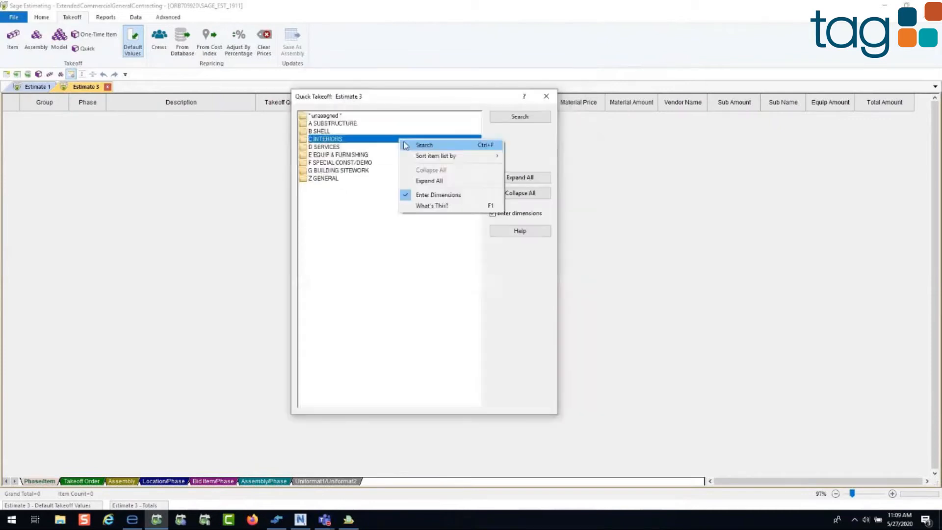
mouse_move(456, 156)
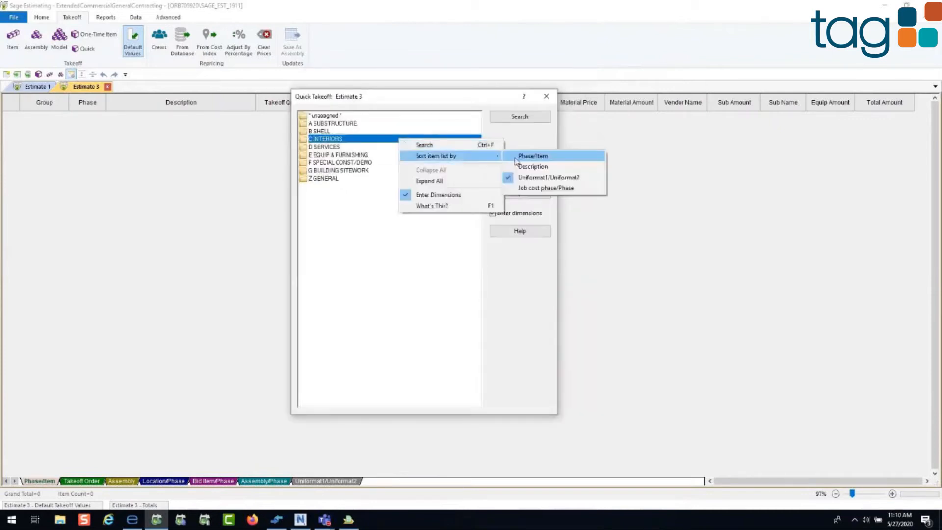
click(525, 156)
click(322, 163)
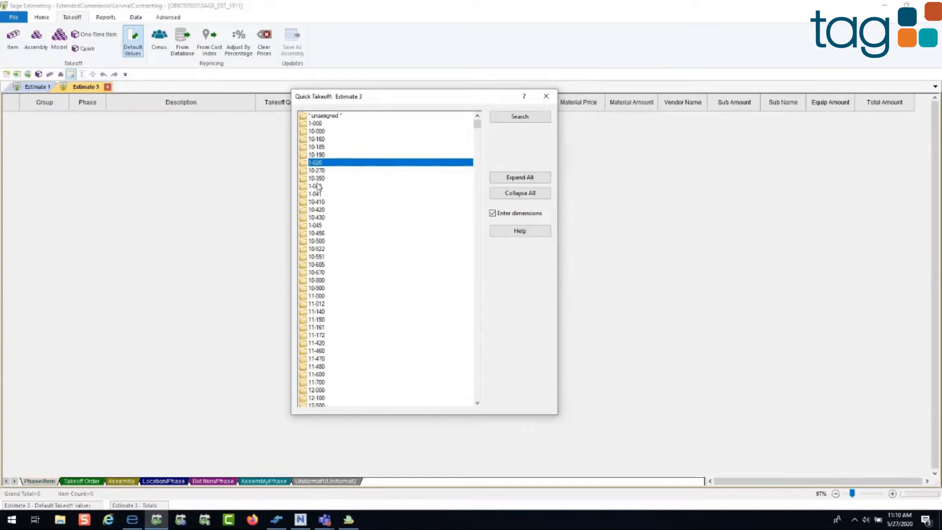
click(520, 117)
click(514, 119)
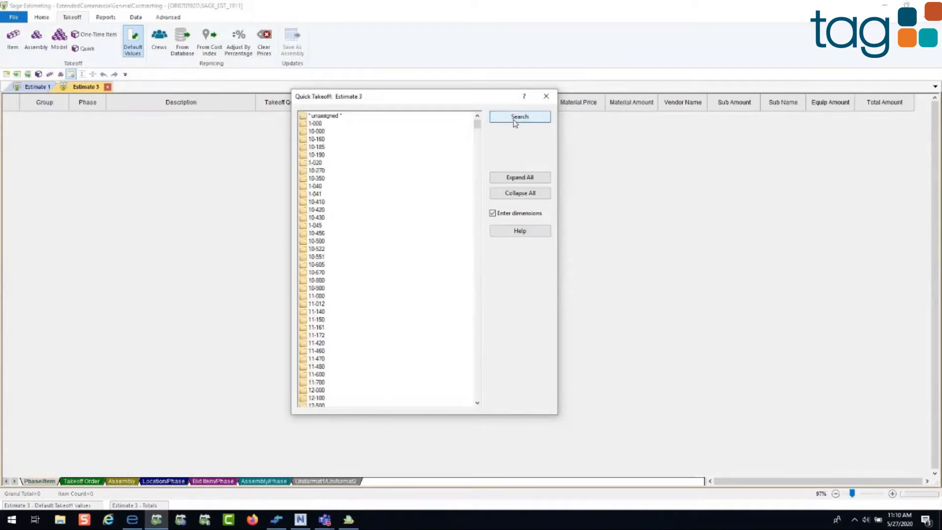
Step: Sort the takeoff list by Phase/Item and expand 3000.000 CONCRETE down to the items of 3310.210 Conc: Slabs On Grade
right_click(398, 149)
mouse_move(442, 166)
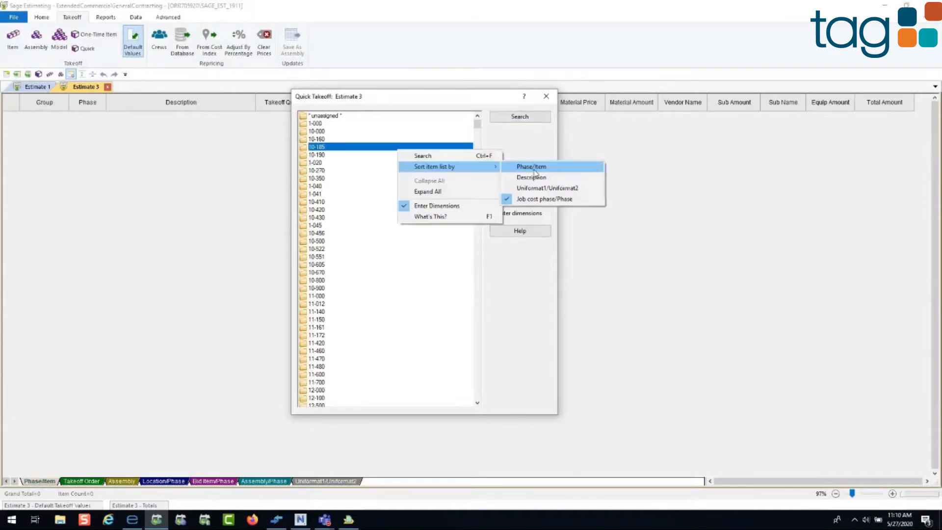
click(534, 168)
double_click(350, 140)
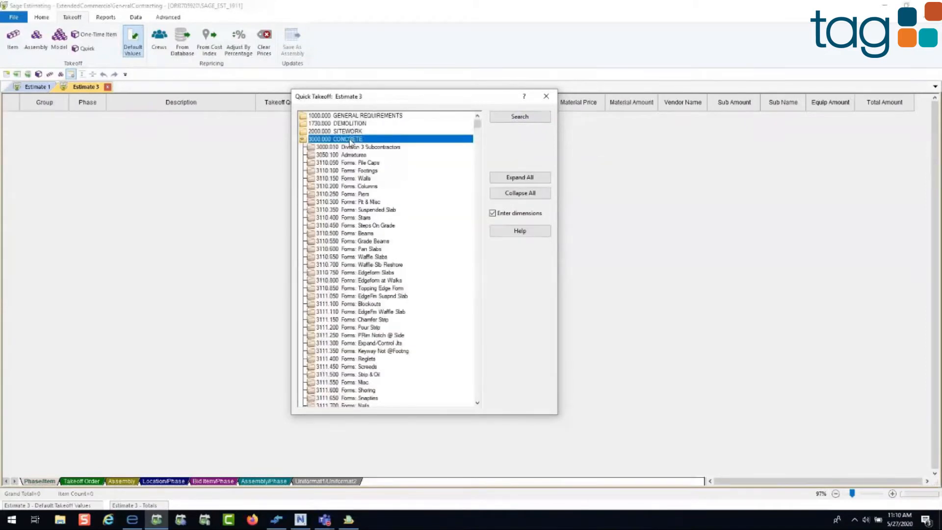
scroll(480, 289, down, 12)
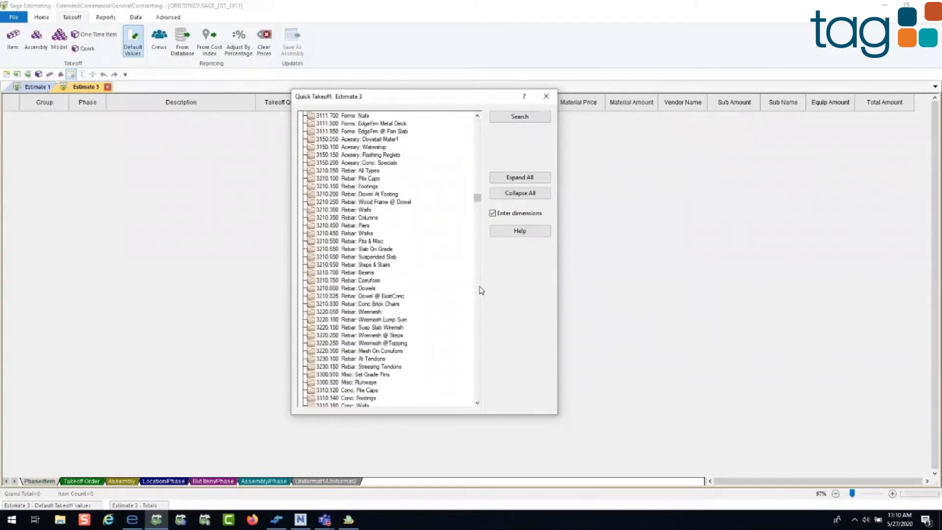
scroll(481, 290, down, 12)
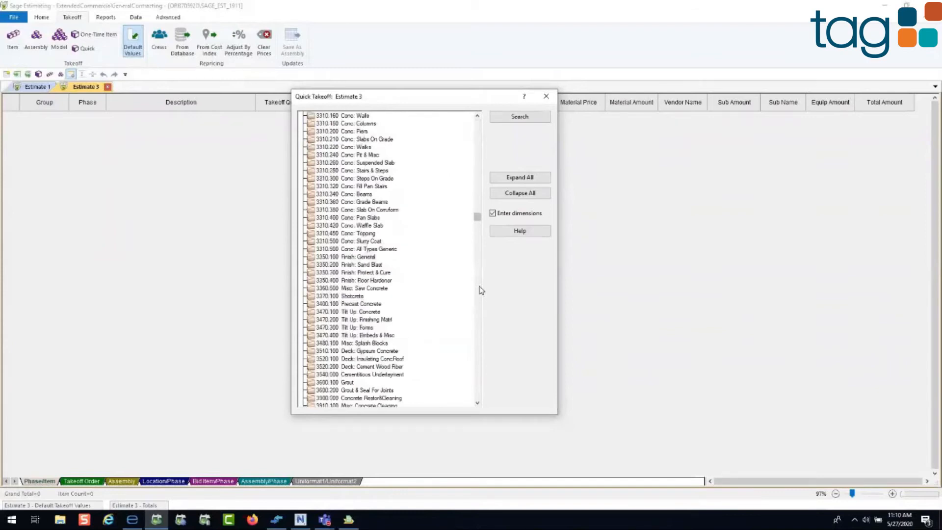
double_click(379, 139)
Step: Examine the database record of item c 20, S.O.G. Conc 2000 psi, including the price categories available for it
right_click(367, 147)
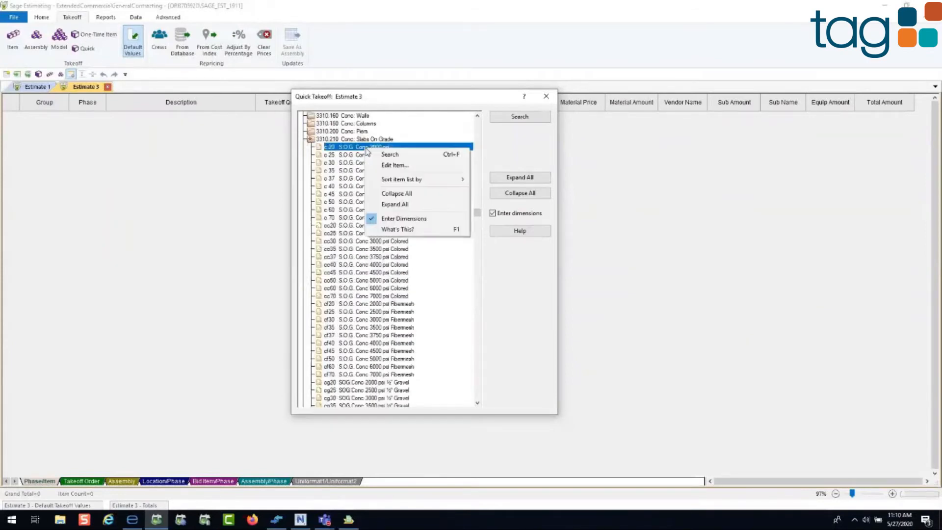
click(385, 166)
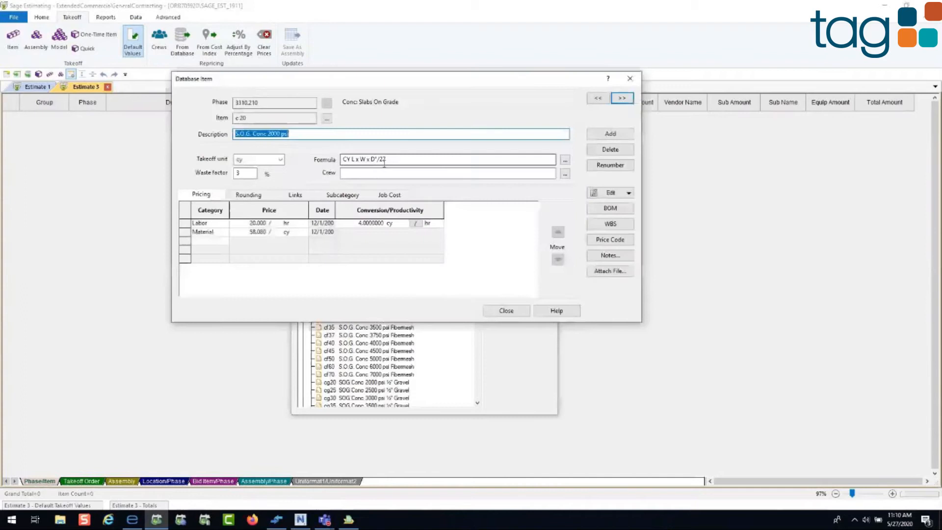
click(226, 242)
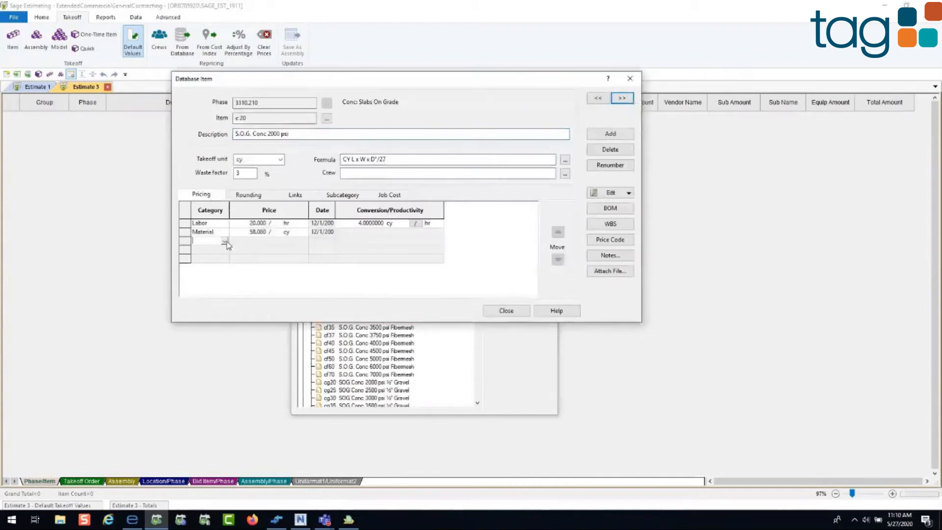
click(225, 241)
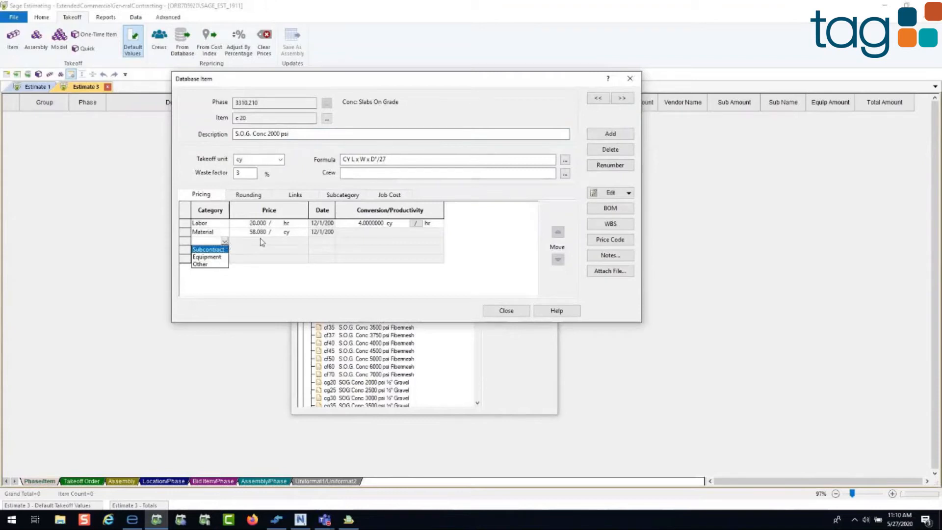
click(244, 191)
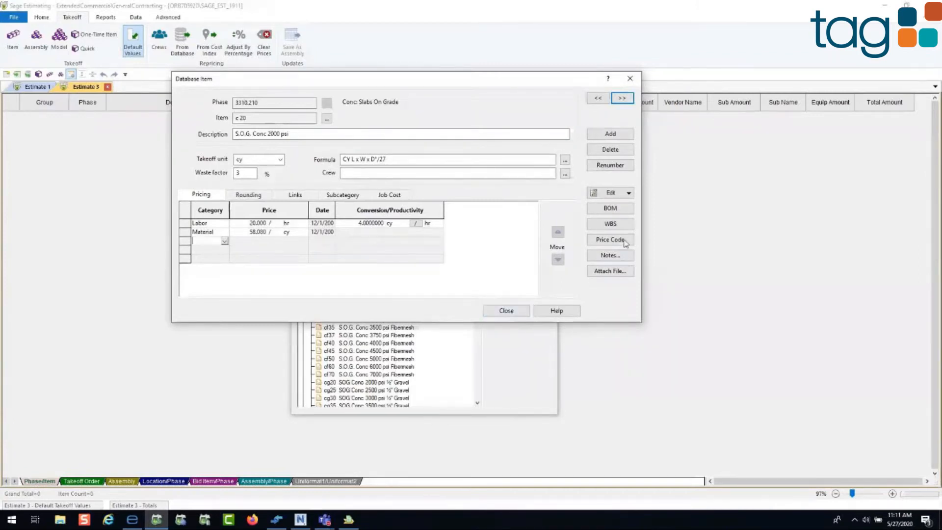
click(518, 312)
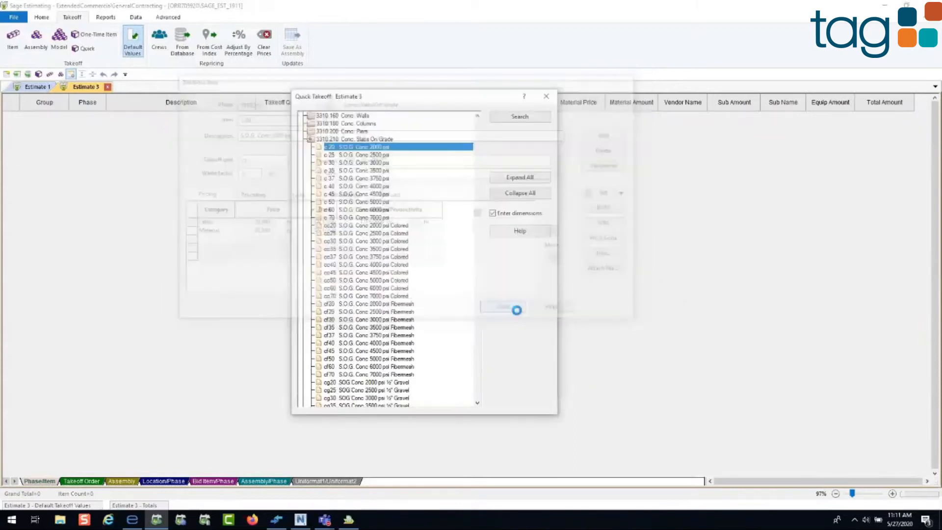
Step: Take off item c 20, S.O.G. Conc 2000 psi, with a length of 200 ft, width of 10 ft and depth of 6 in
double_click(341, 147)
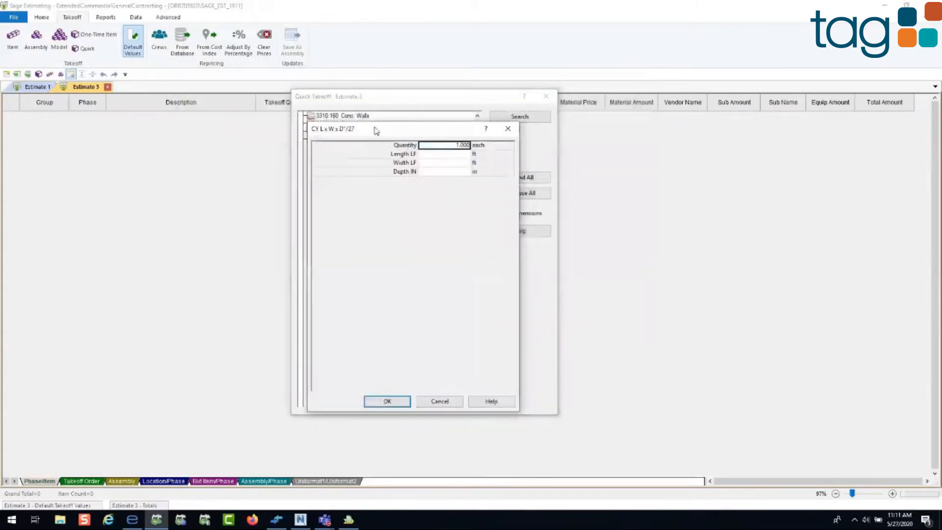
drag(377, 131, 362, 130)
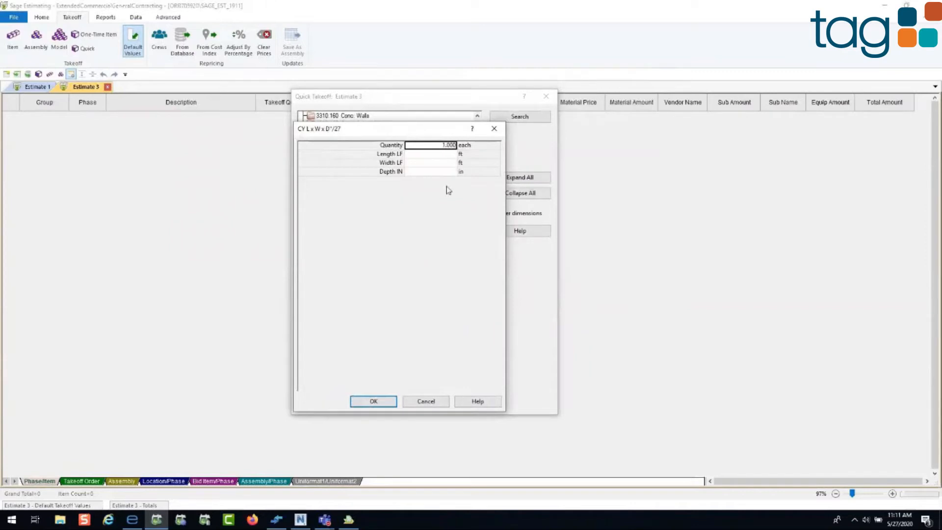
click(435, 156)
text(200)
key(Tab)
text(10)
key(Tab)
text(6)
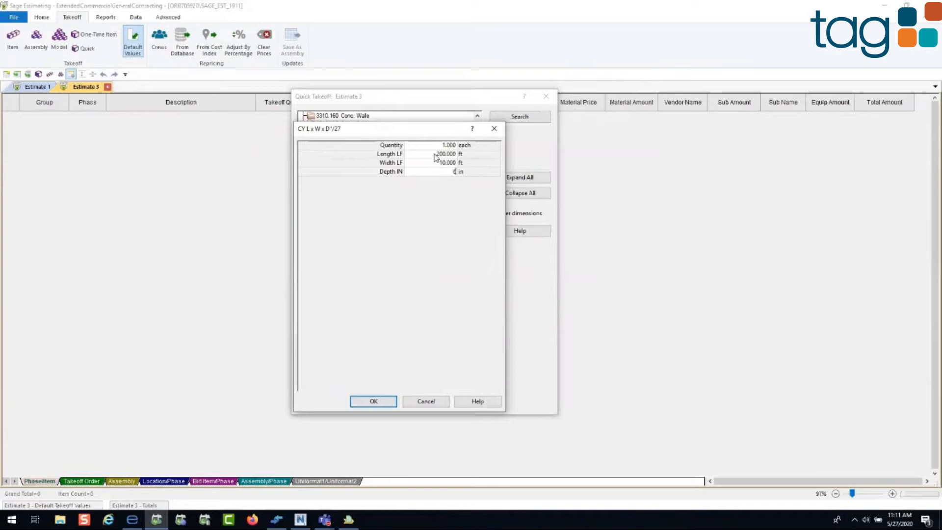
click(376, 401)
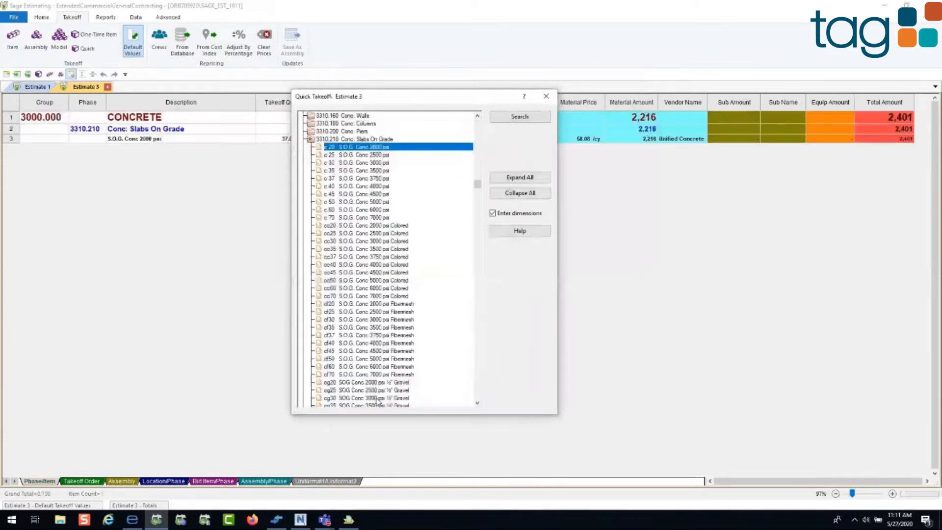
Step: Search the Quick Takeoff item list for "stud"
drag(398, 102, 371, 103)
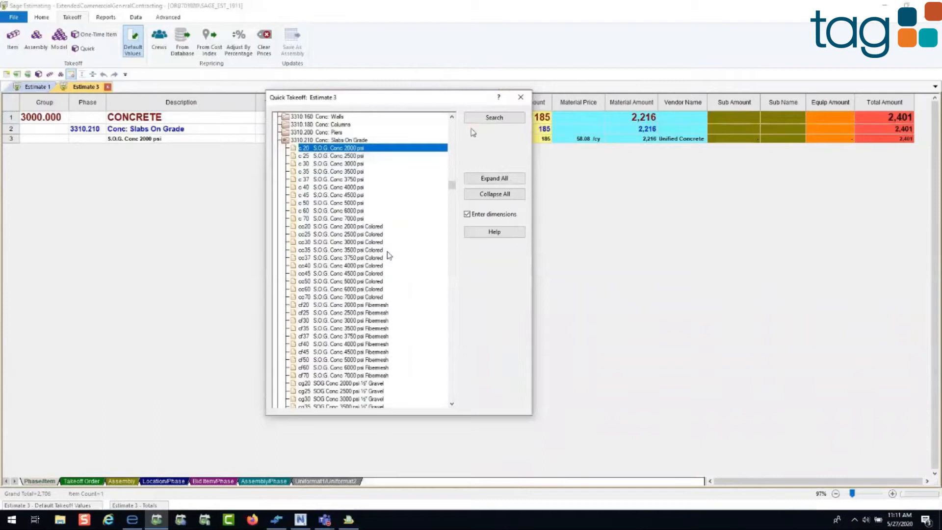
click(494, 118)
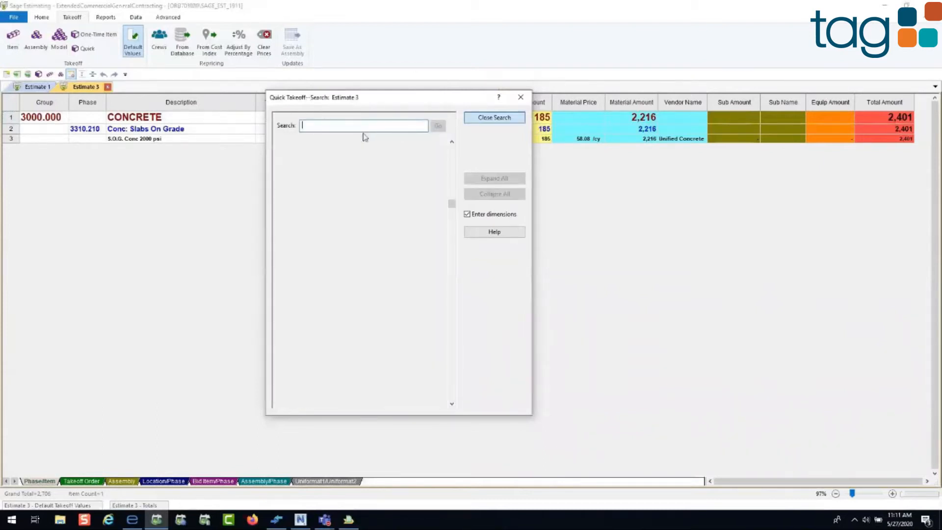
text(stud)
key(Return)
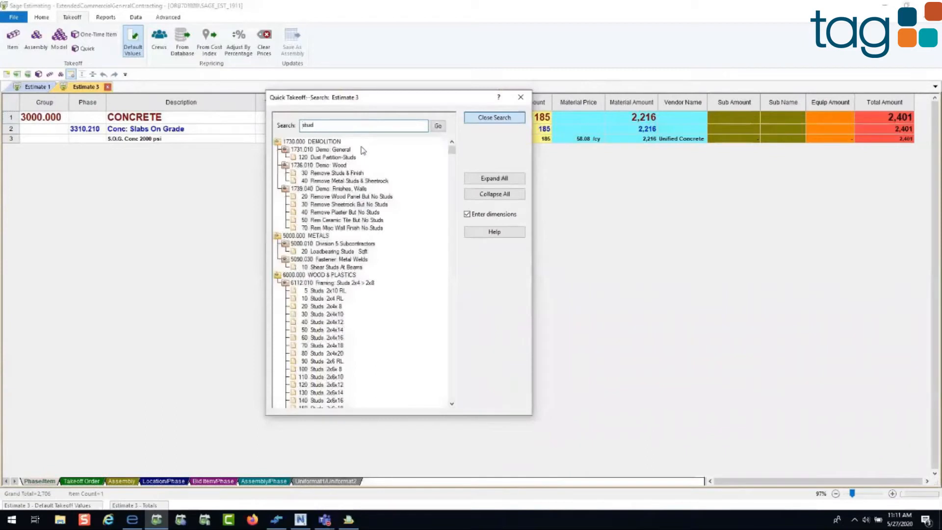
Step: Take off the four items from Studs 2x10 RL through Studs 2x4x10 together, with 3 corners or ends
click(320, 292)
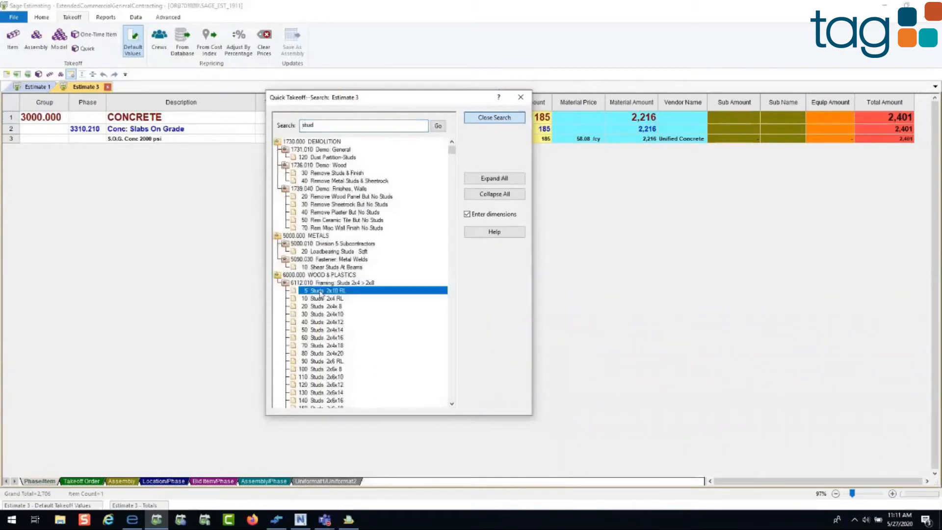
shift+click(329, 318)
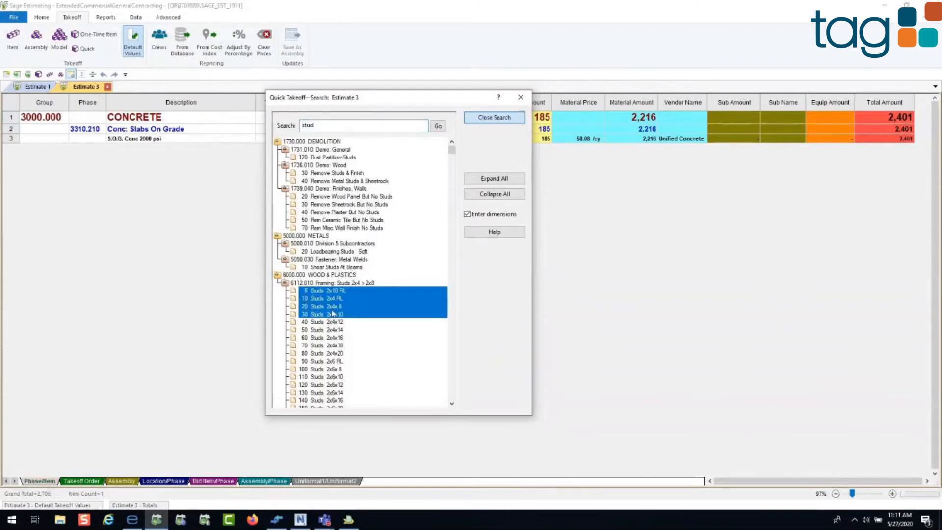
drag(195, 235, 198, 236)
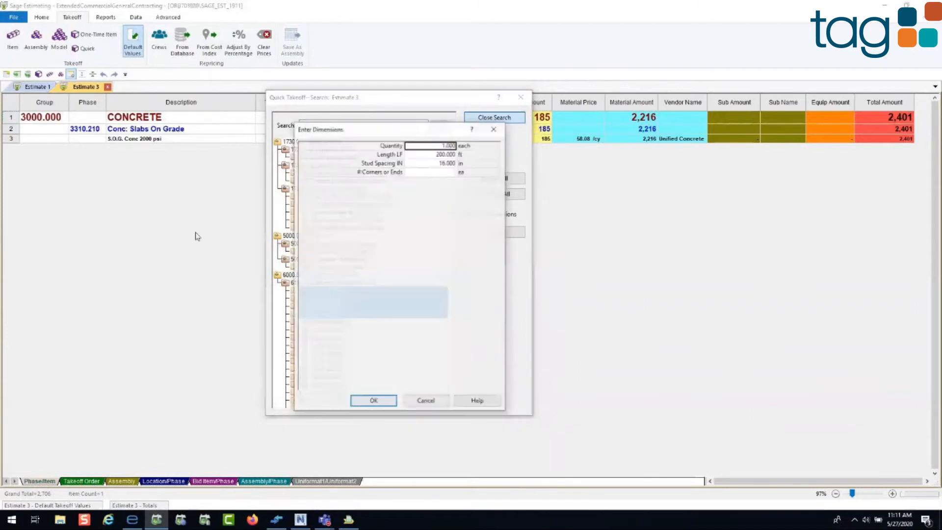
click(414, 171)
text(3)
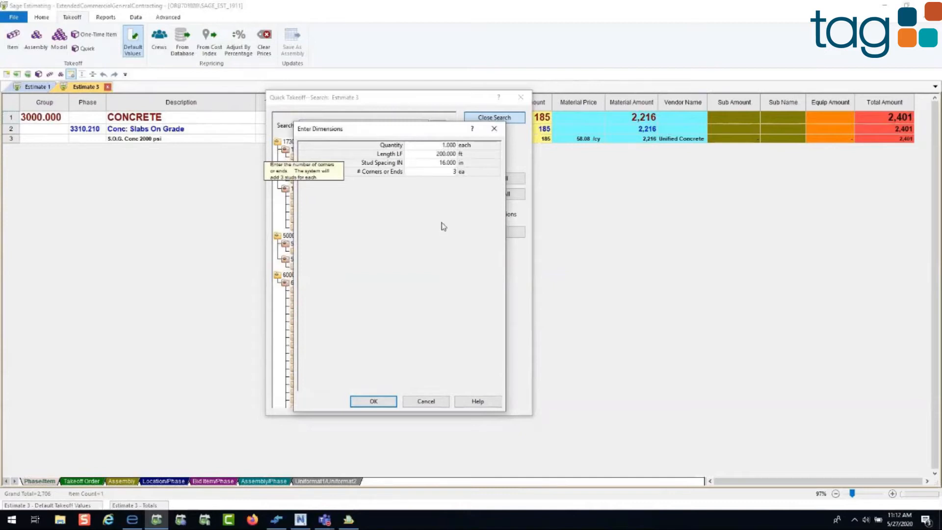
click(375, 400)
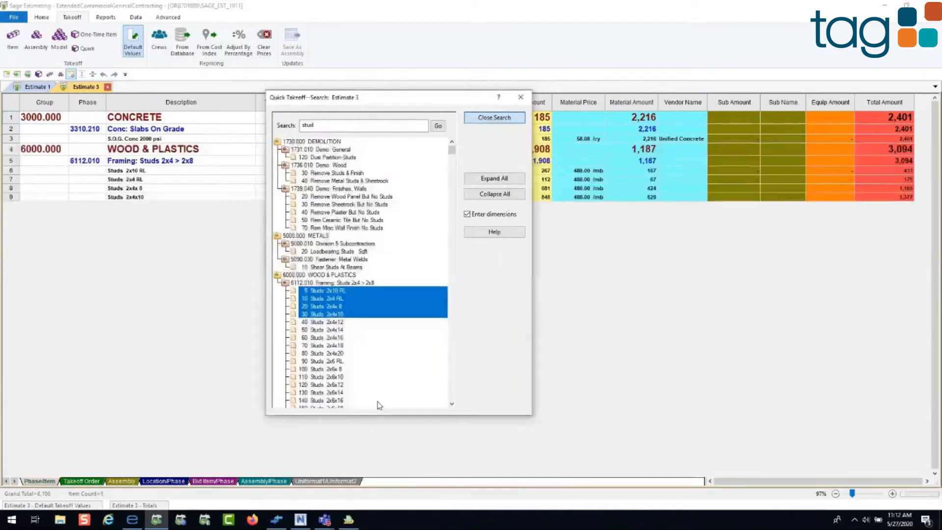
Step: Search the takeoff items for "sub" and add item 310 Substations from 16300.010 High Voltage Distribution under 16000.000 ELECTRICAL
double_click(354, 125)
text(sub)
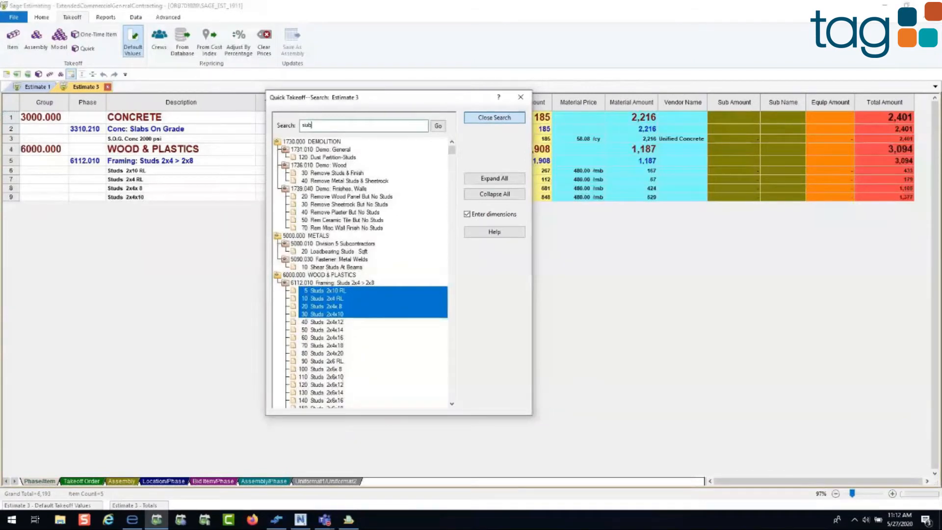
key(Return)
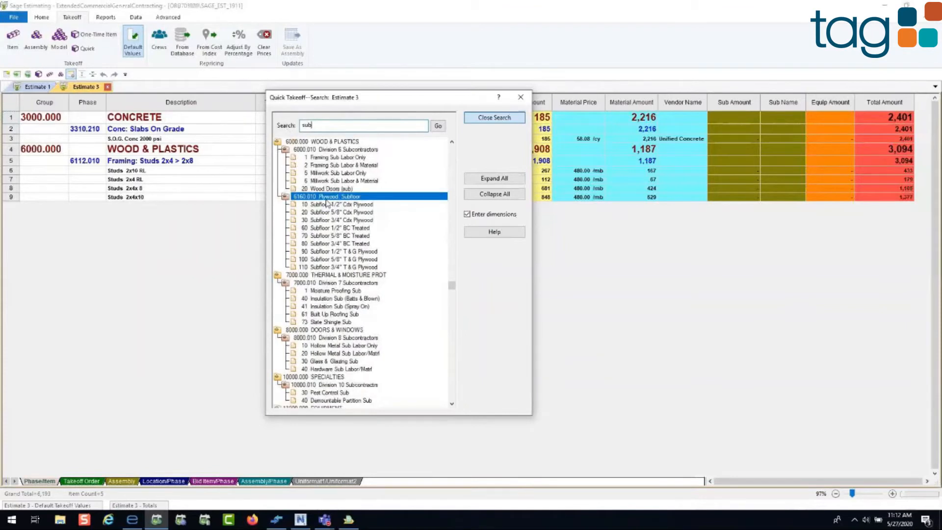
click(486, 194)
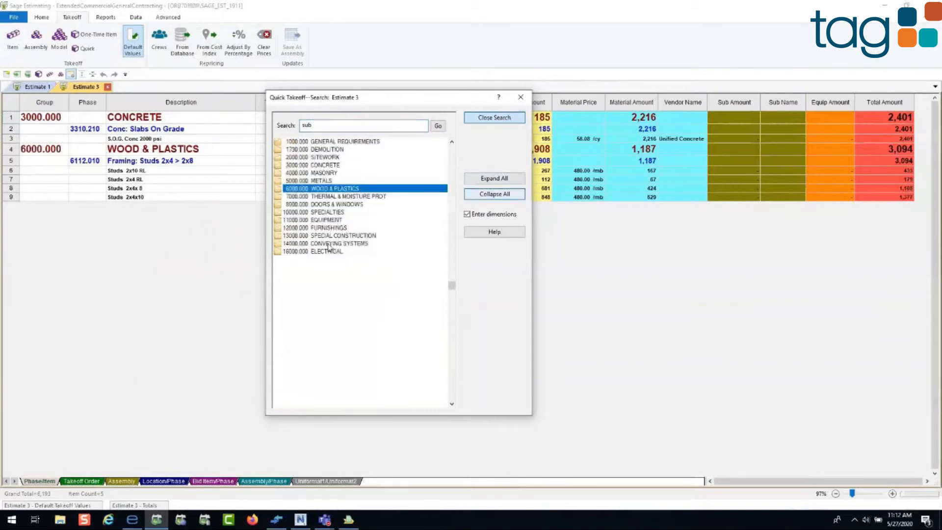
double_click(316, 251)
double_click(320, 259)
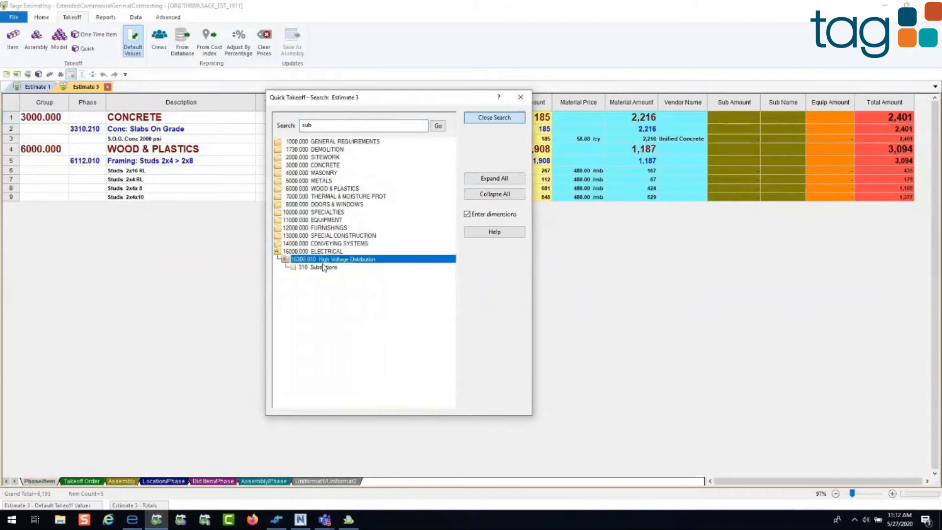
double_click(324, 268)
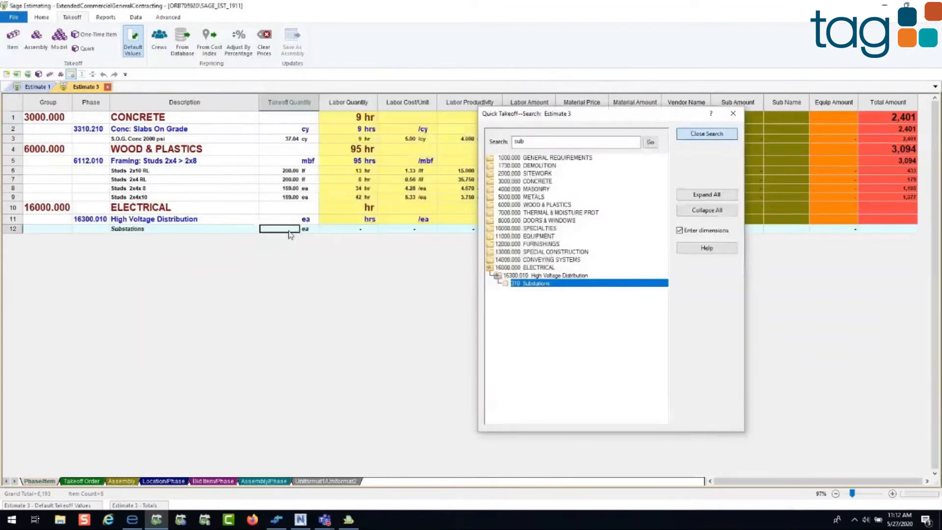
Step: Set the takeoff quantity of Substations to 4 and close the Quick Takeoff
click(21, 228)
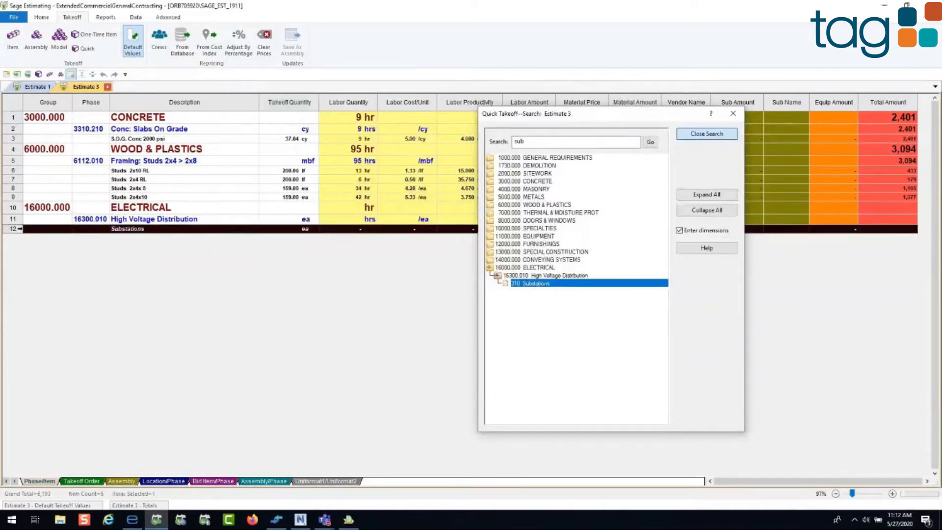
click(279, 229)
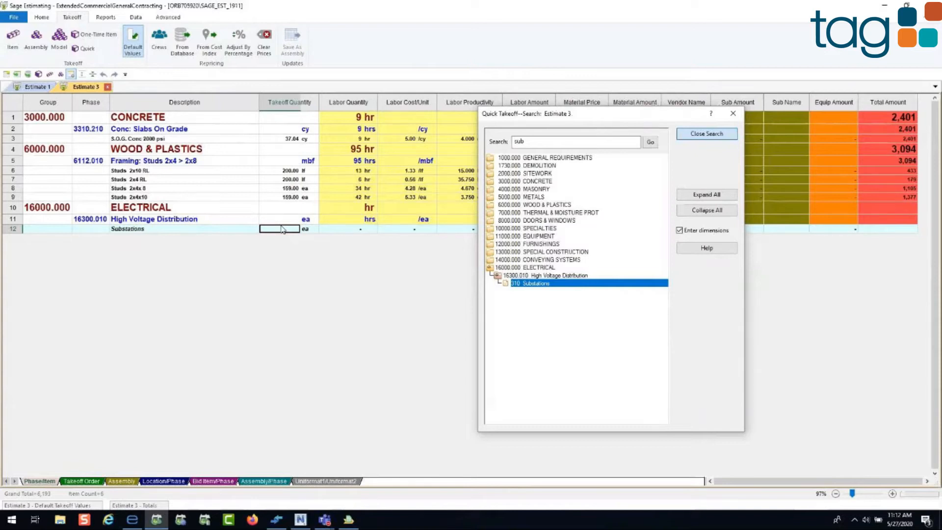
text(4)
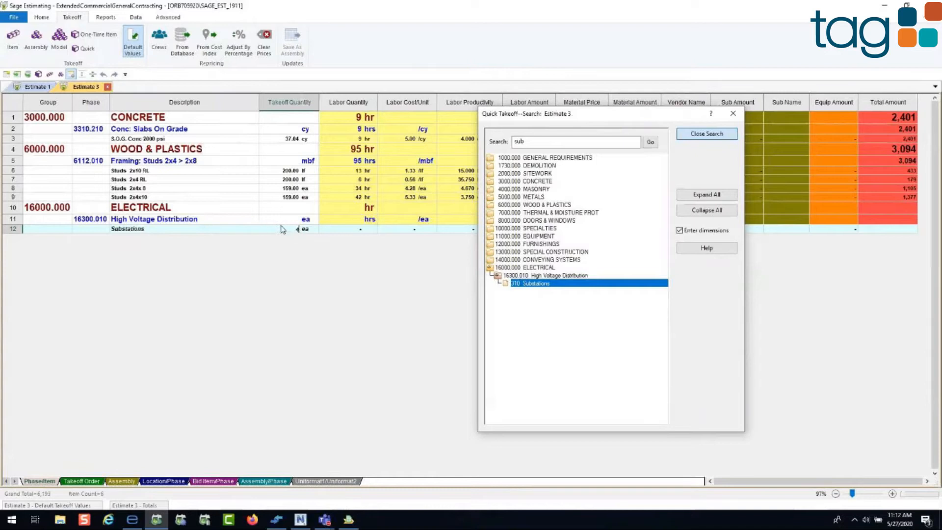
key(Tab)
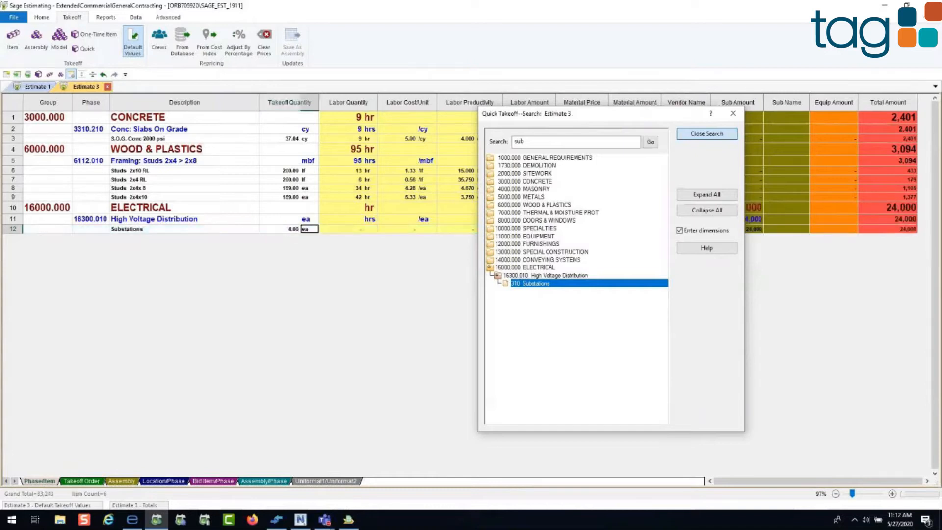
drag(569, 120, 443, 253)
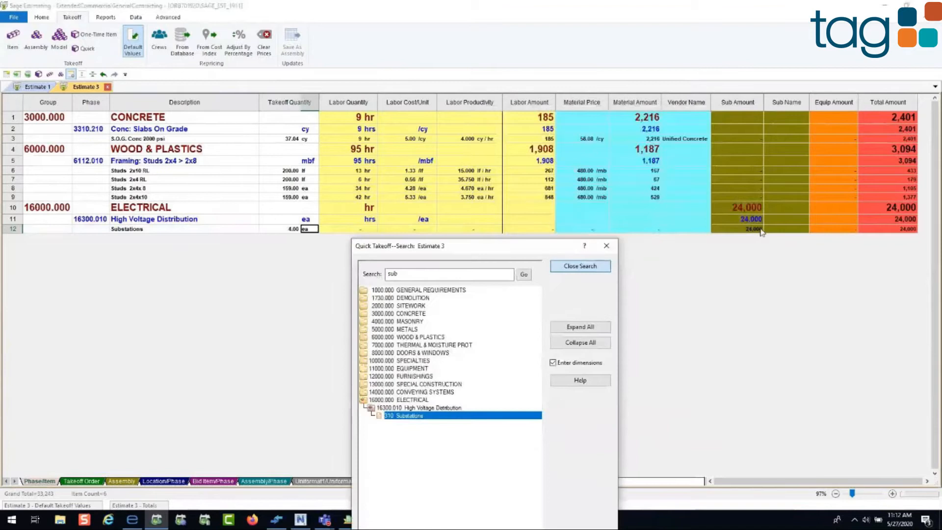
click(610, 248)
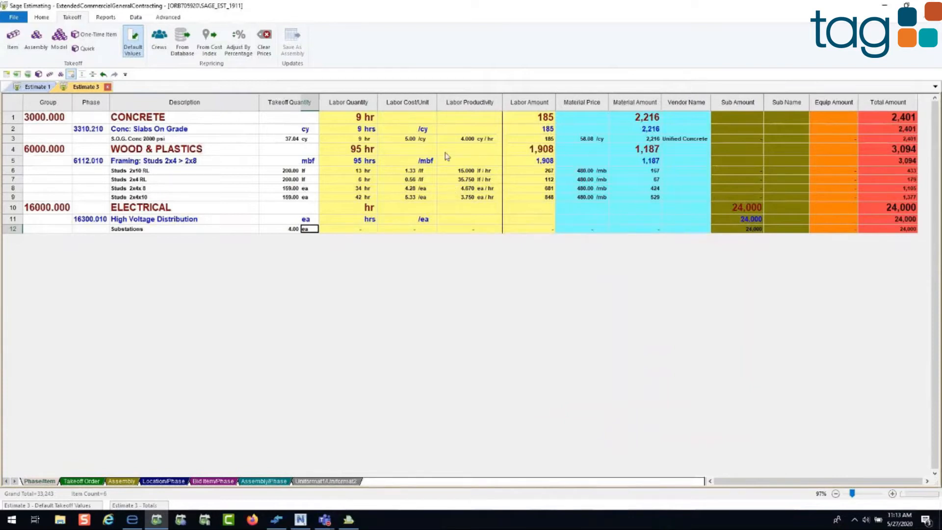
Step: Set the labor quantity of Studs 2x10 RL to 10 hr and its labor cost per unit to 20
click(348, 175)
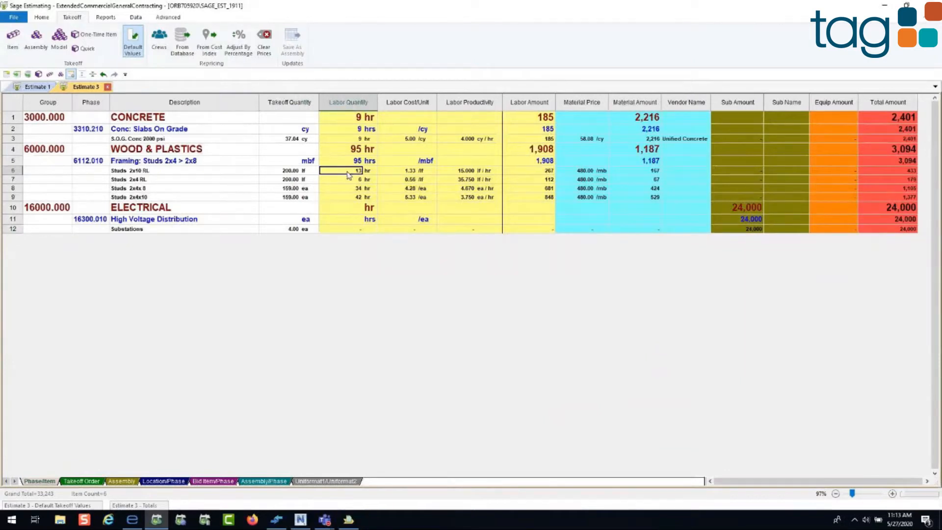
text(10)
key(Tab)
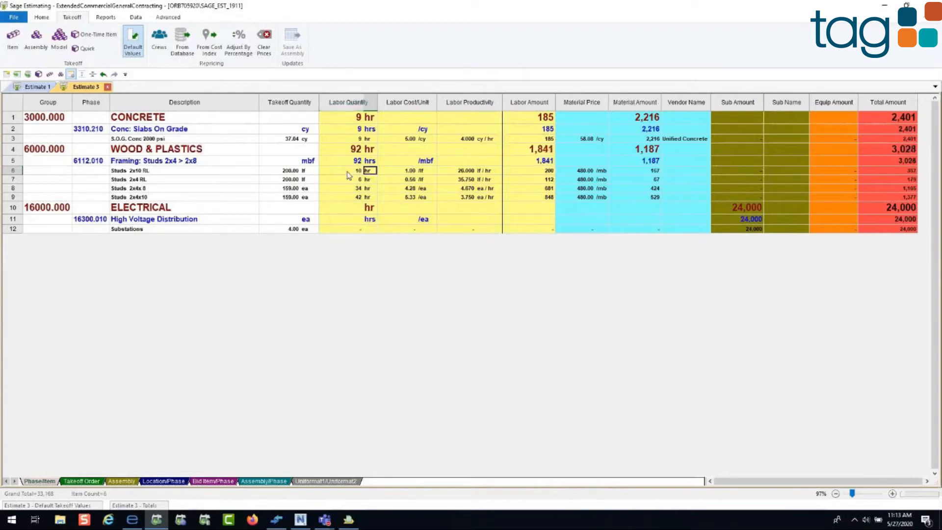
click(406, 171)
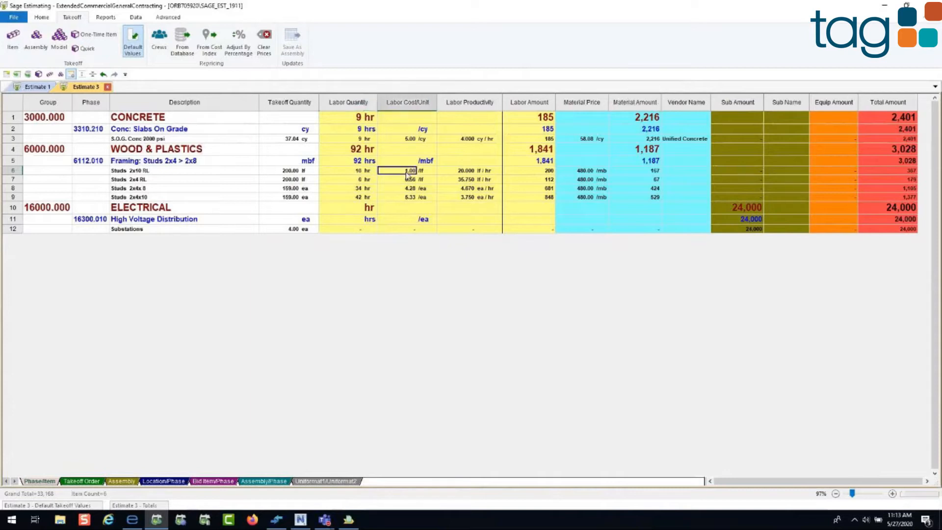
text(20)
key(Tab)
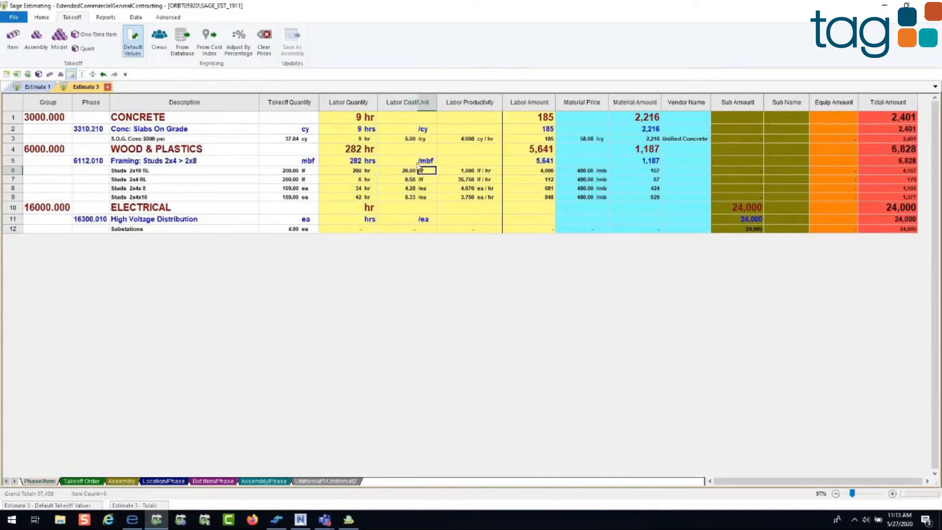
Step: Set the labor productivity of Studs 2x10 RL to 10 lf/hr
key(Tab)
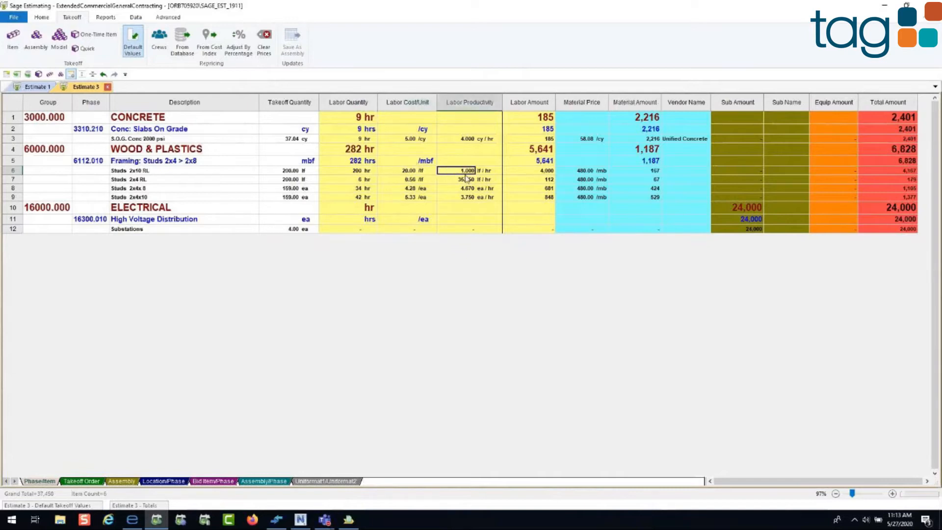
text(10)
key(Tab)
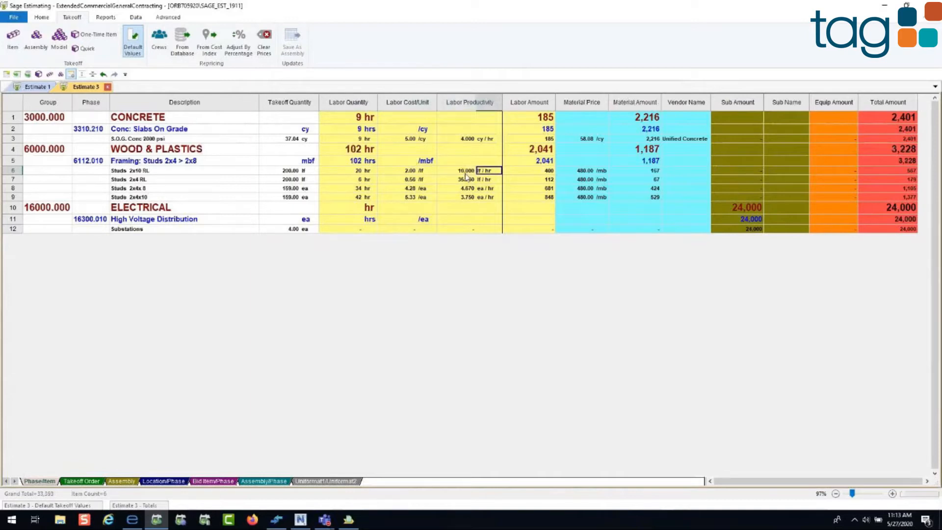
Step: Override the labor amount of Studs 2x10 RL with 5000
key(Tab)
text(5000)
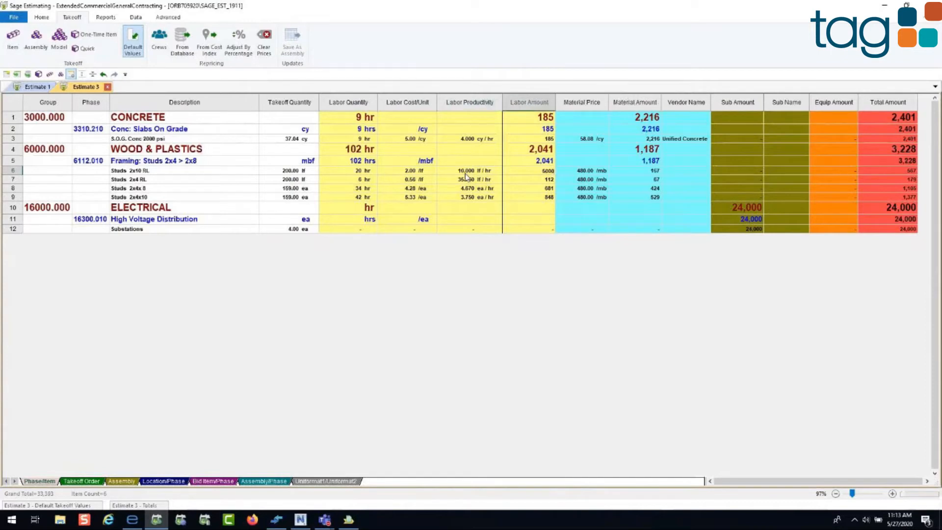
key(Tab)
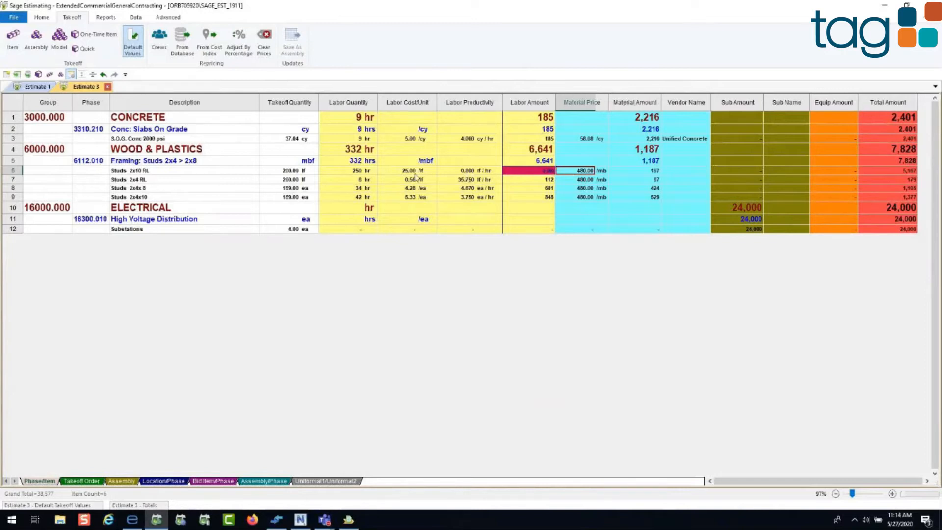
Step: Open the bid grid for Studs 2x10 RL and add ABC Company from the address book as a subcontractor
click(715, 172)
click(715, 171)
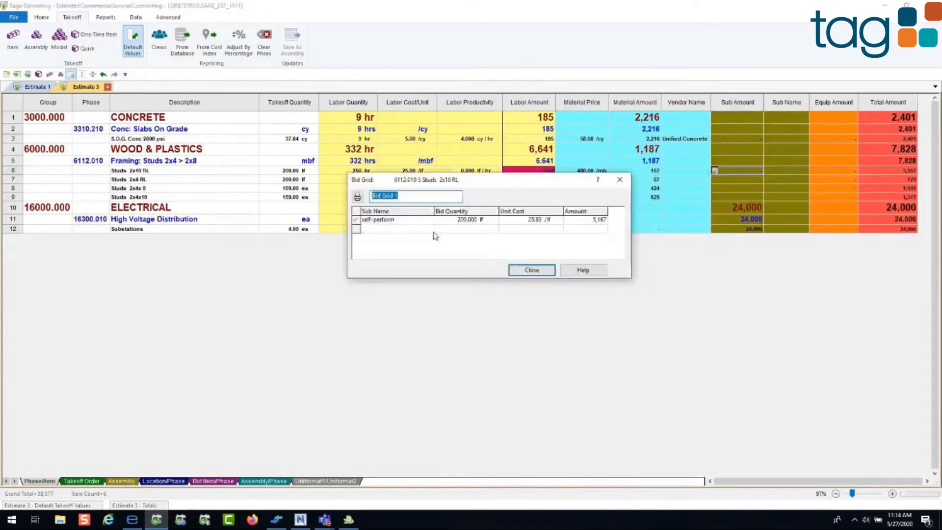
click(397, 229)
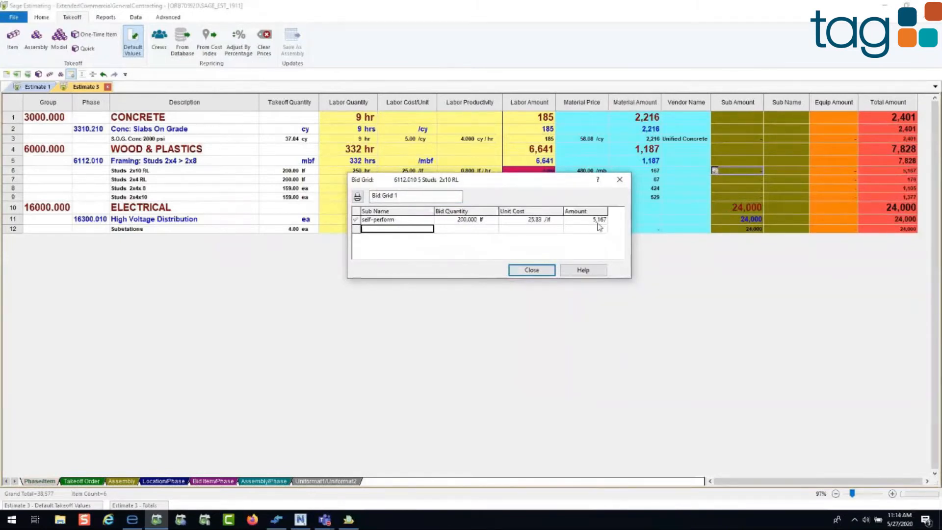
click(500, 223)
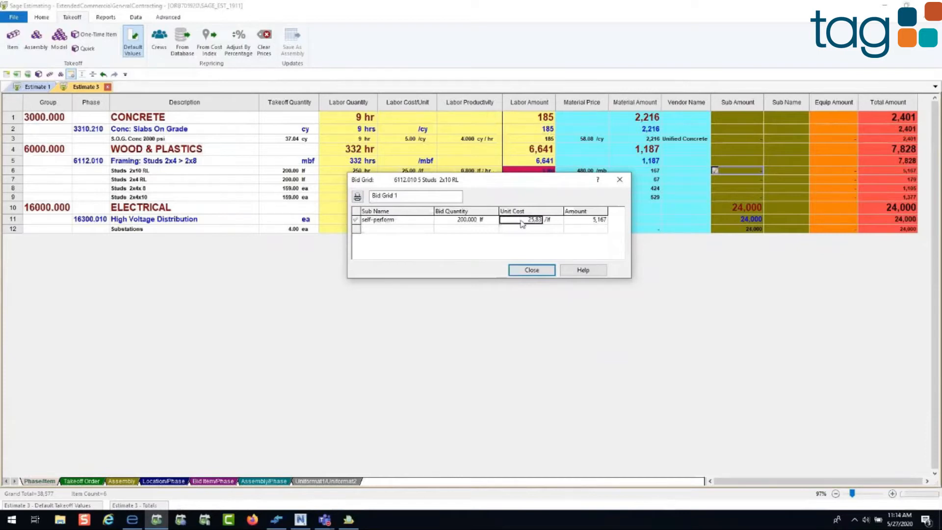
right_click(396, 230)
click(435, 296)
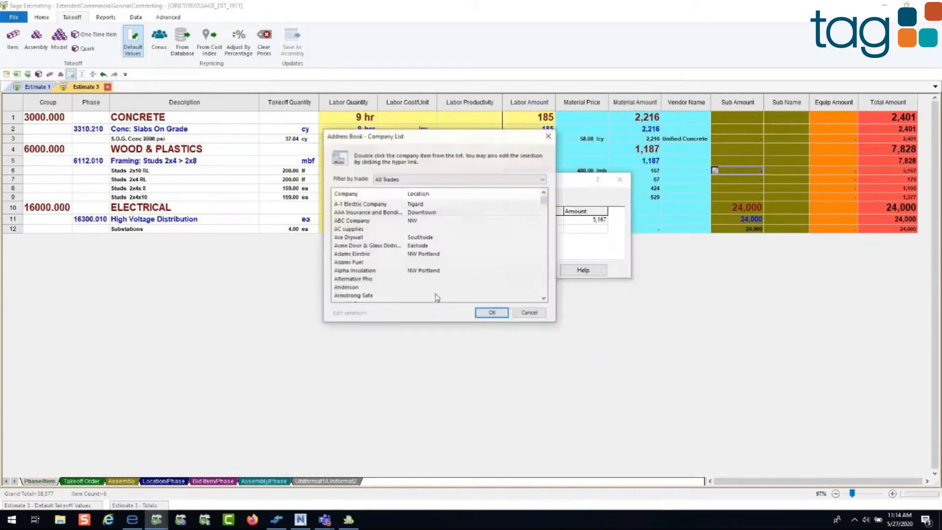
click(388, 181)
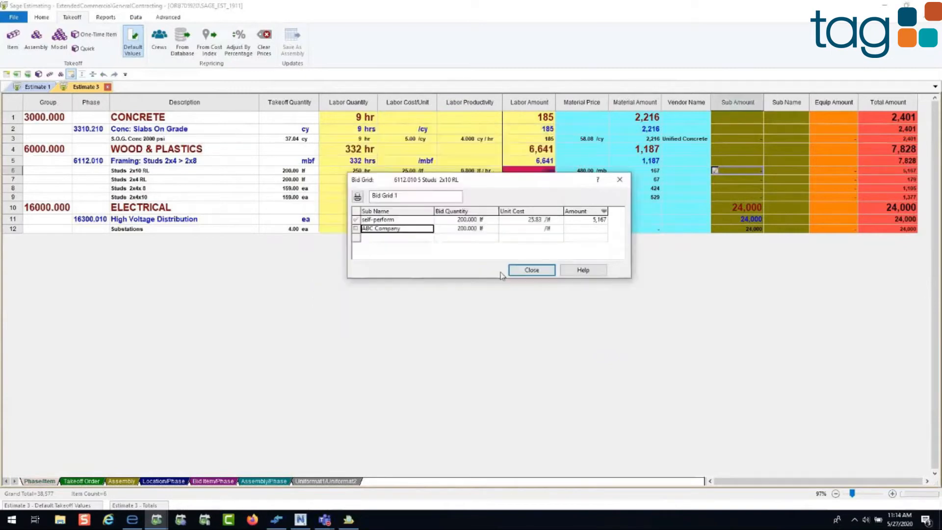
Step: Set ABC Company's unit cost to 10 per lf in the bid grid and close the grid
click(521, 228)
text(10)
key(Tab)
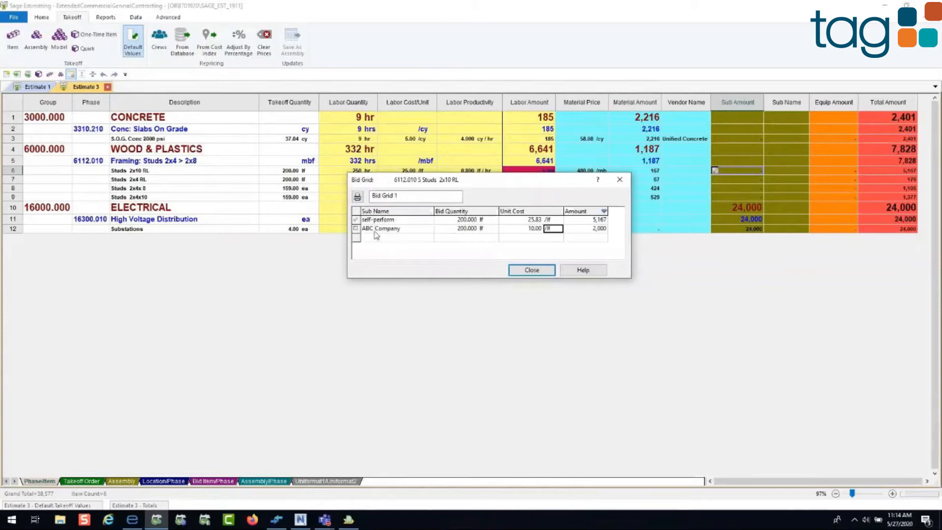
right_click(356, 235)
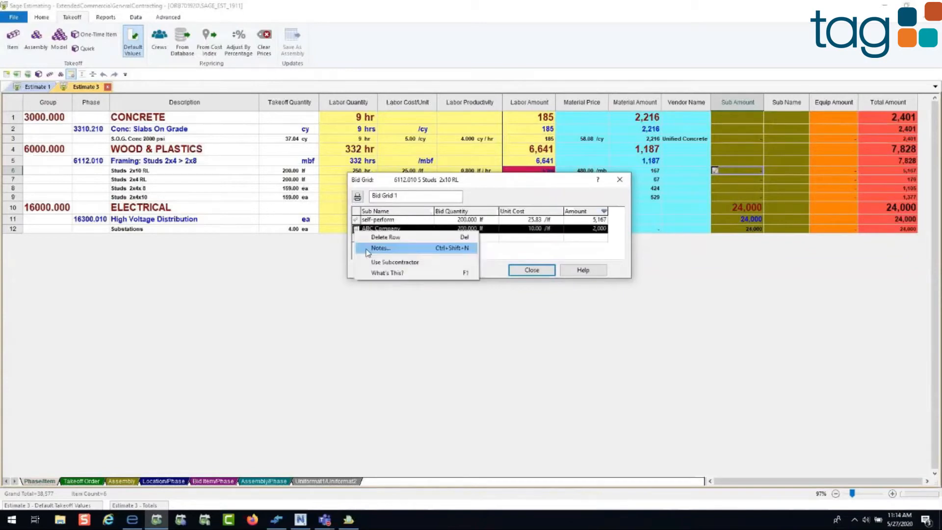
click(536, 274)
click(534, 271)
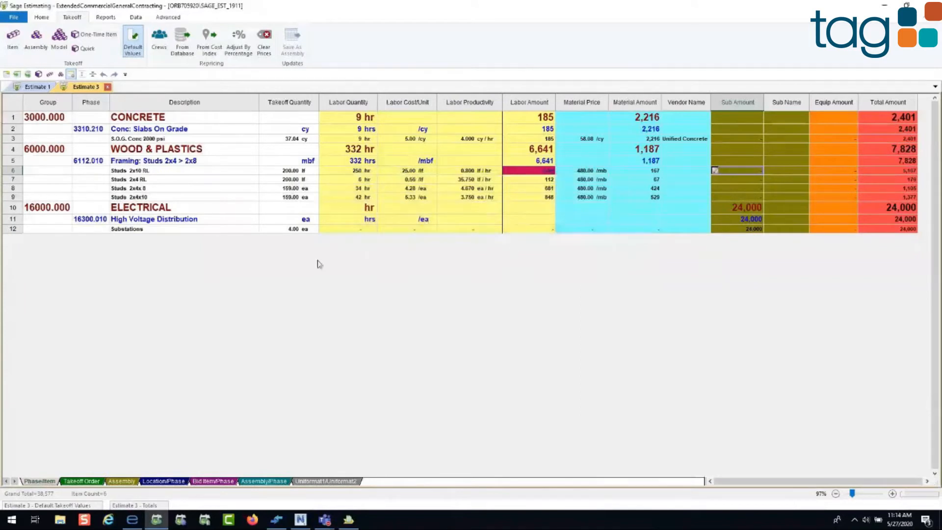
Step: Show the estimate by Uniformat1/Uniformat2 and search the insertable columns for "labo" and "mat"
click(325, 482)
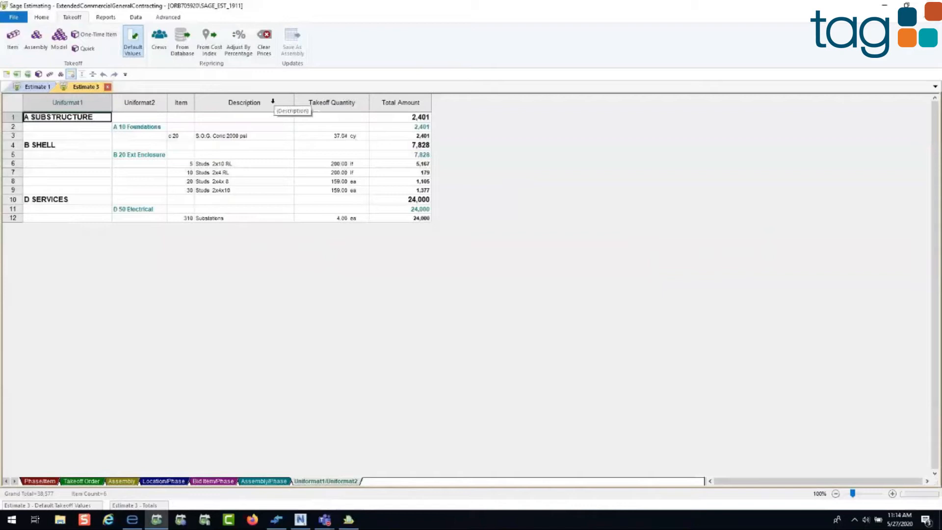
right_click(247, 103)
click(265, 141)
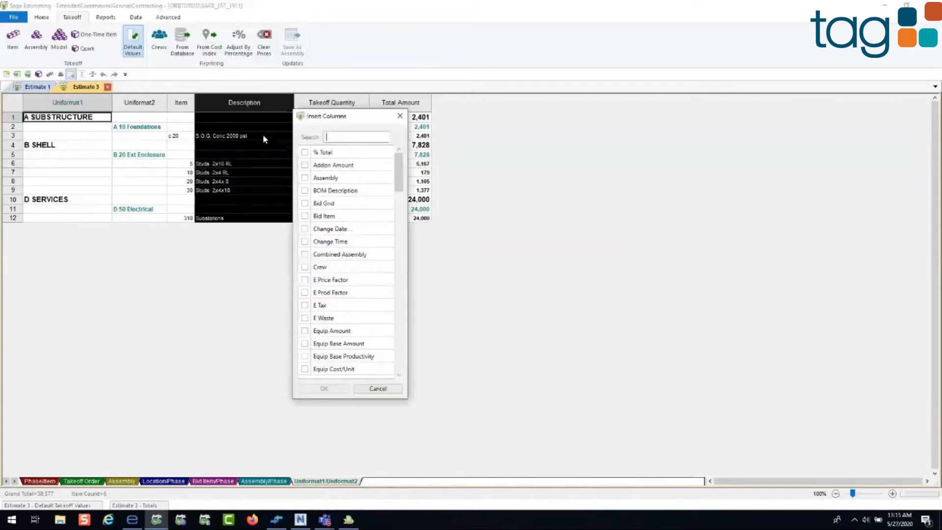
text(labo)
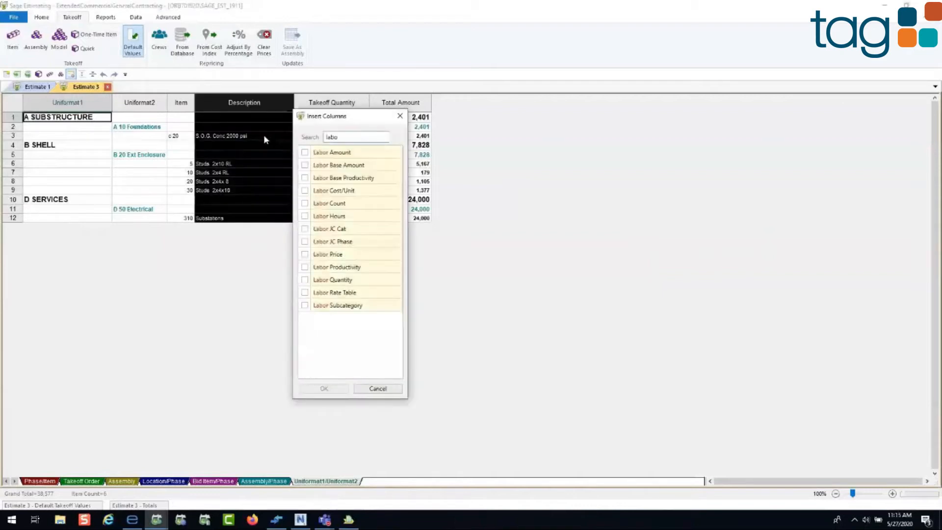
key(BackSpace)
key(BackSpace)
key(BackSpace)
key(BackSpace)
text(mat)
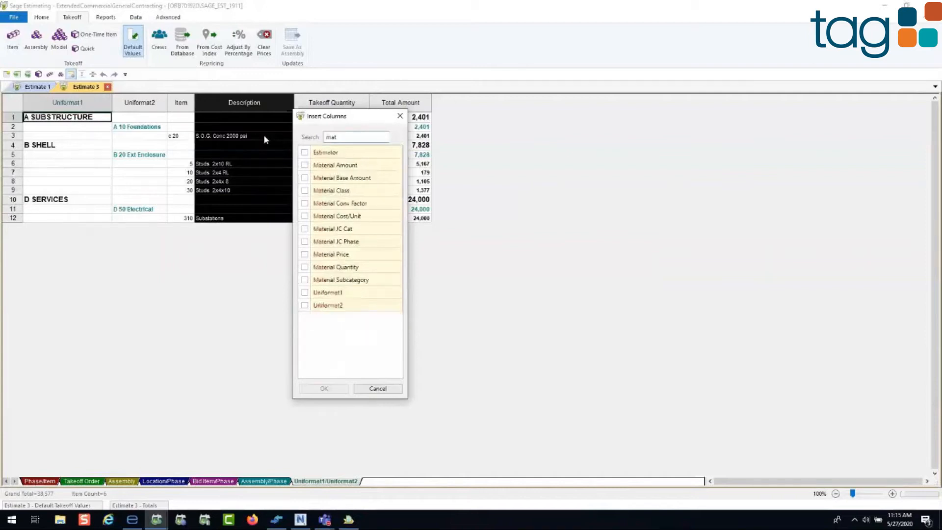
Step: Search the insertable columns for "sub" and "chan", and close the column list without inserting any
key(BackSpace)
key(BackSpace)
key(BackSpace)
text(sub)
key(BackSpace)
key(BackSpace)
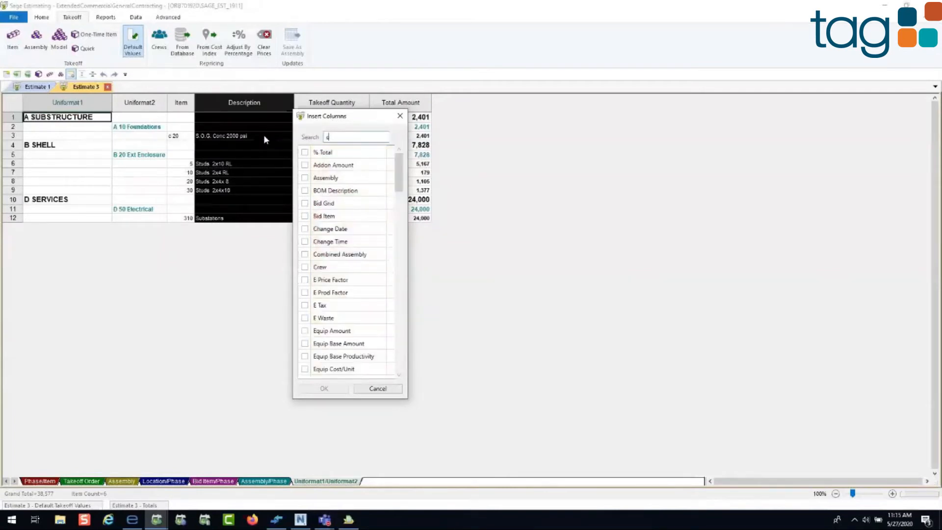
text(han)
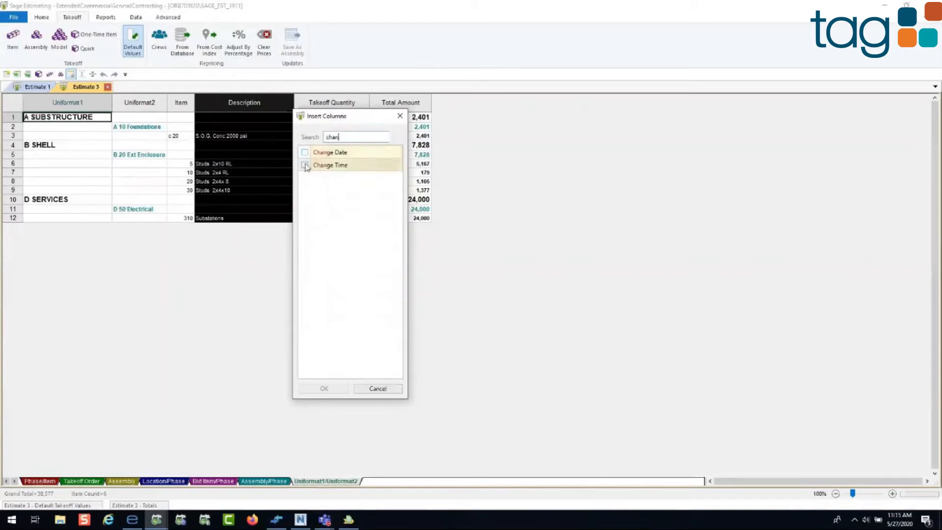
click(399, 117)
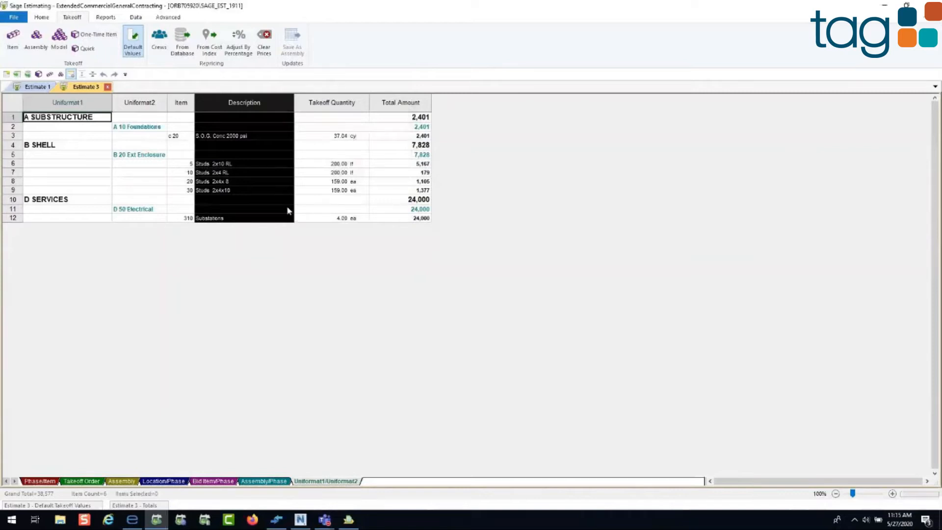
Step: Show the estimate by Location/Phase and copy all Area 1 items to the location Area 2
click(163, 480)
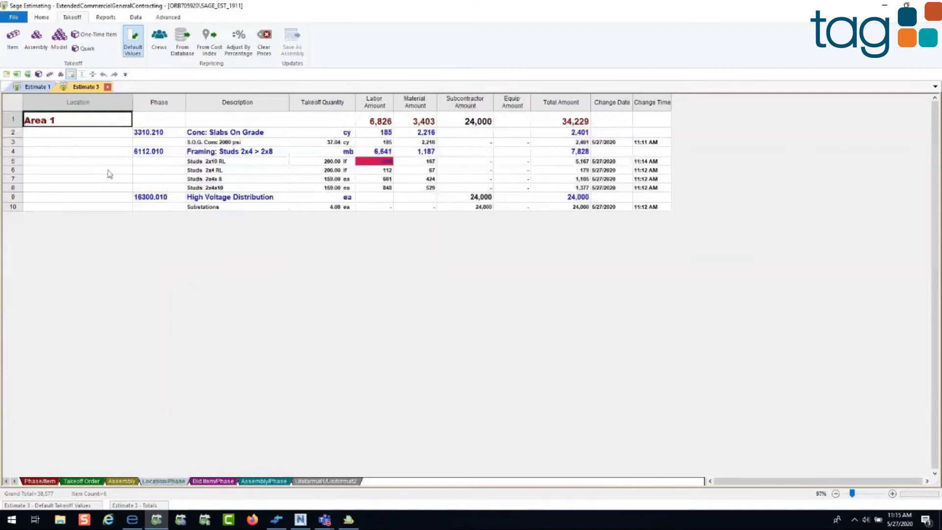
drag(13, 135, 13, 208)
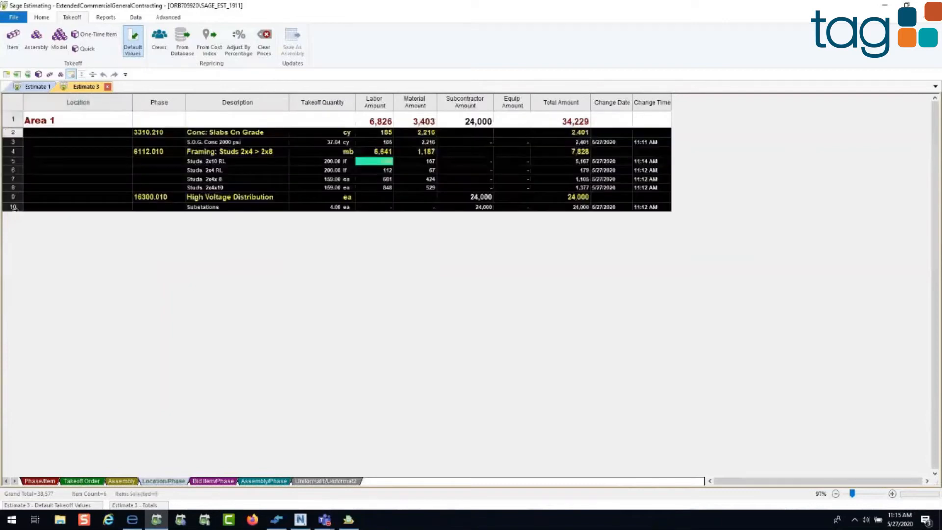
right_click(14, 208)
click(39, 262)
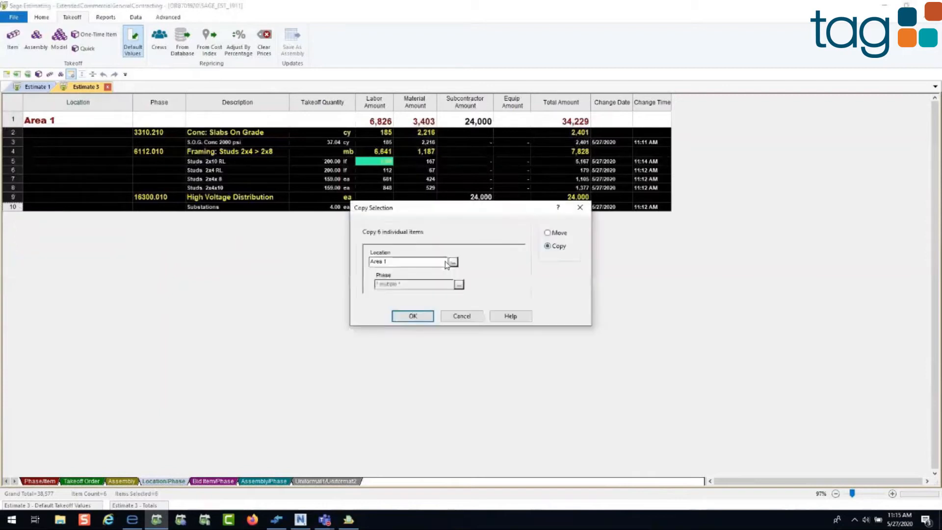
click(388, 261)
key(BackSpace)
text(2)
click(416, 316)
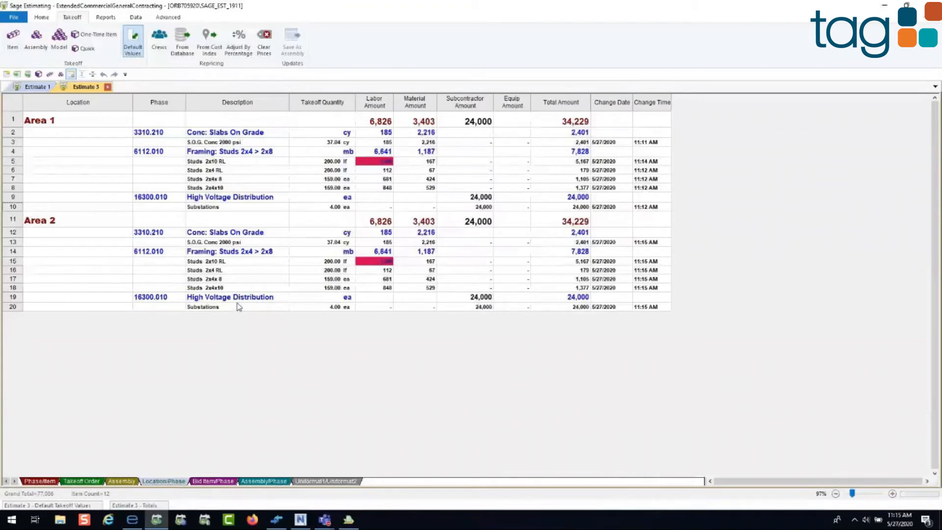
Step: Move the Studs 2x10 RL, 2x4 RL and 2x4x 8 items from Area 2 to Area 1 and return to the Phase/Item view
drag(14, 278, 57, 151)
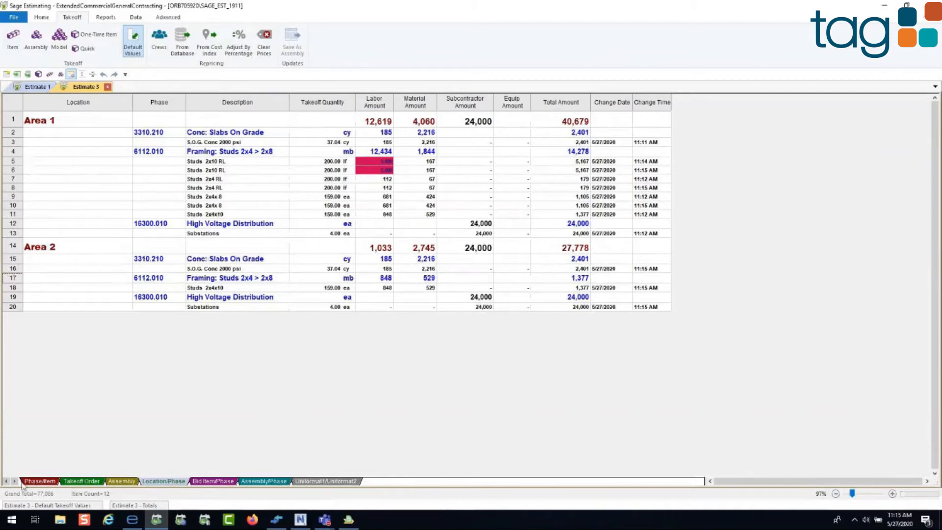
click(42, 481)
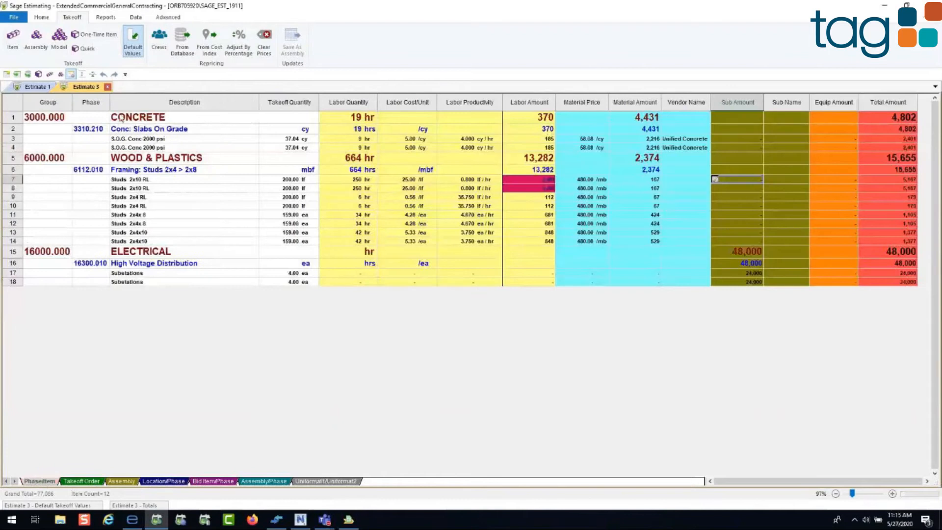
Step: Apply the Scope View layout to the spreadsheet and examine its columns
click(42, 17)
click(246, 34)
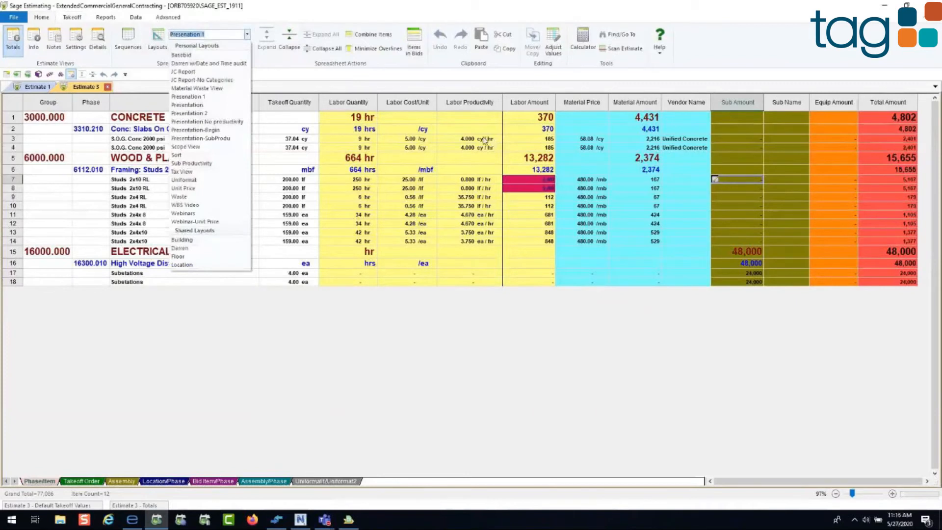
click(183, 148)
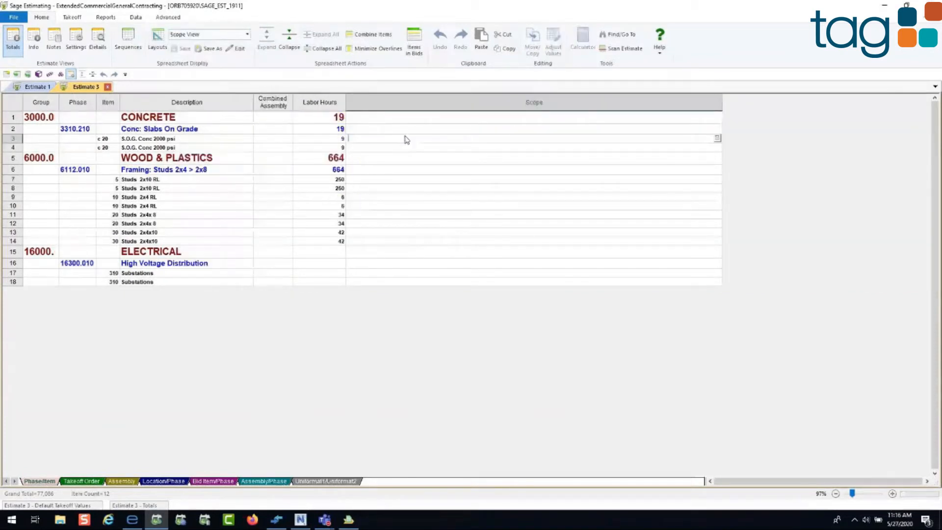
click(275, 161)
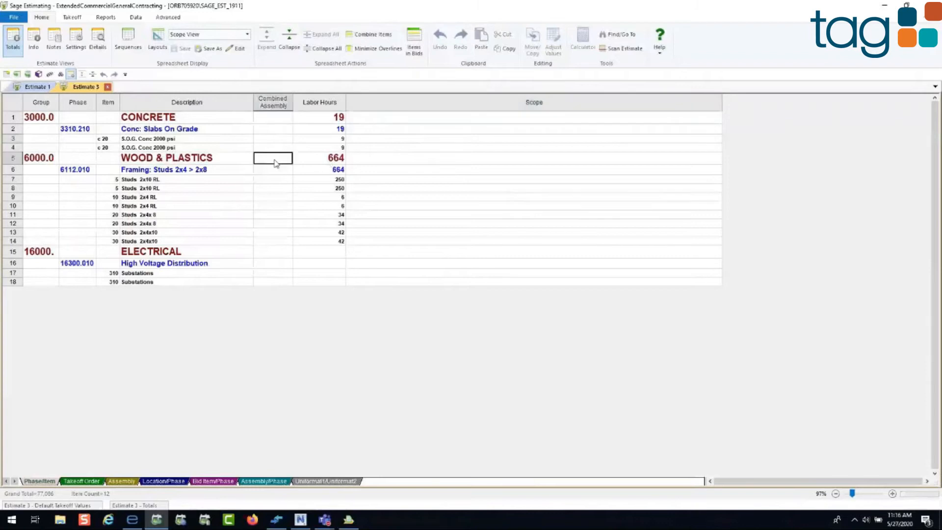
Step: View the spreadsheet in the JC Report layout and switch back to the Presenation 1 layout
click(247, 34)
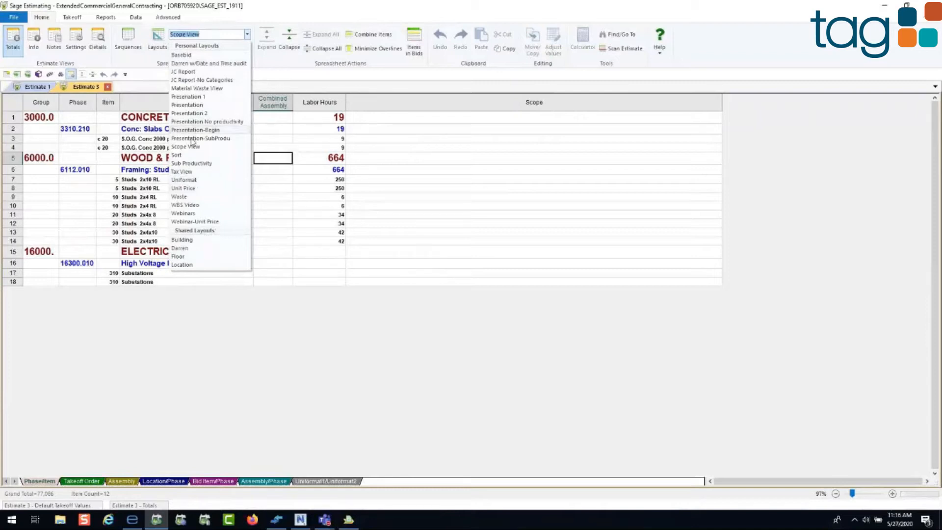
click(193, 74)
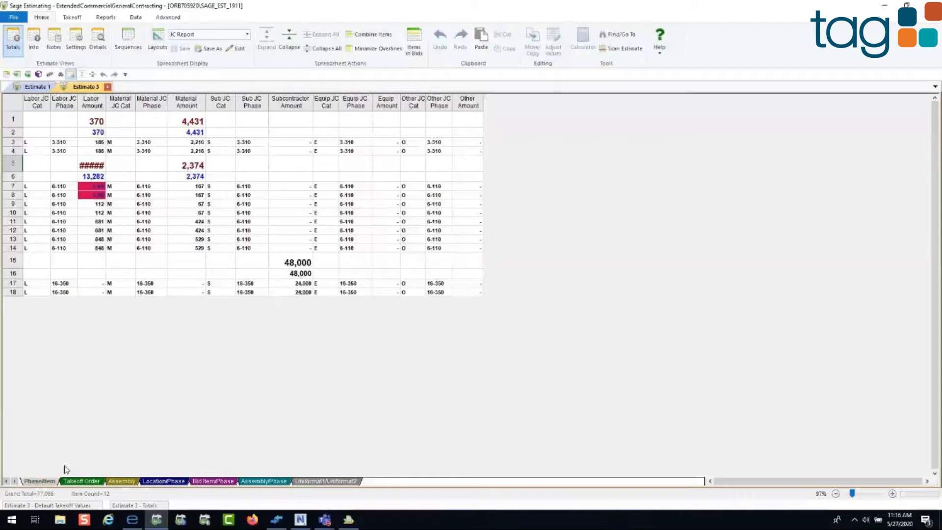
click(246, 35)
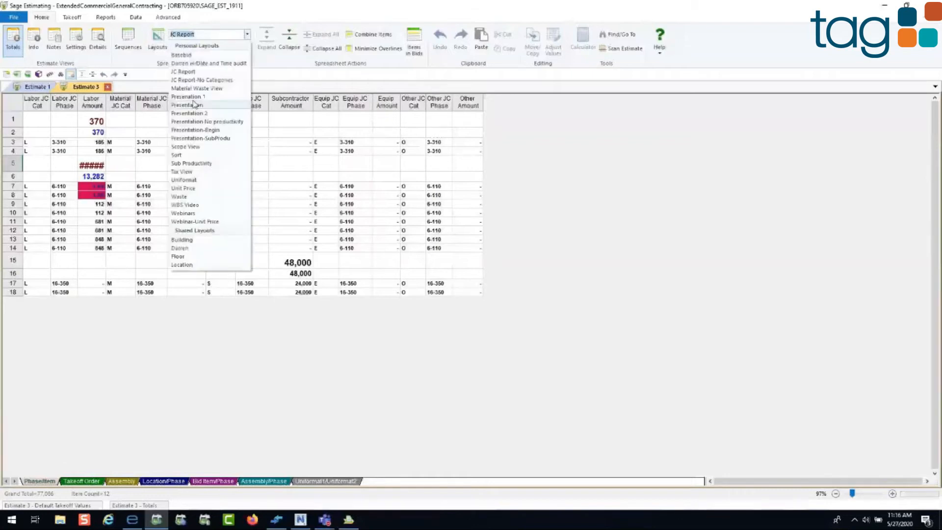
click(190, 97)
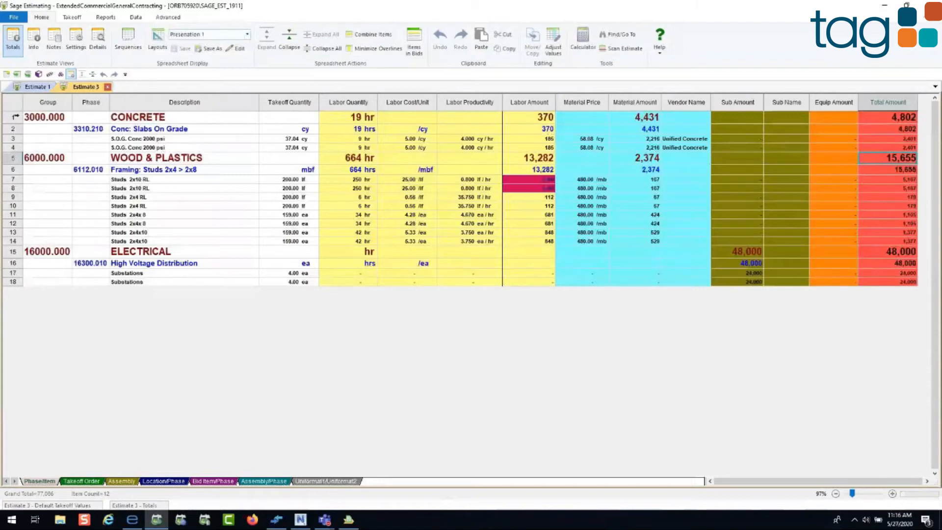
Step: Delete all items from Estimate 3
key(ctrl+a)
key(Delete)
click(453, 277)
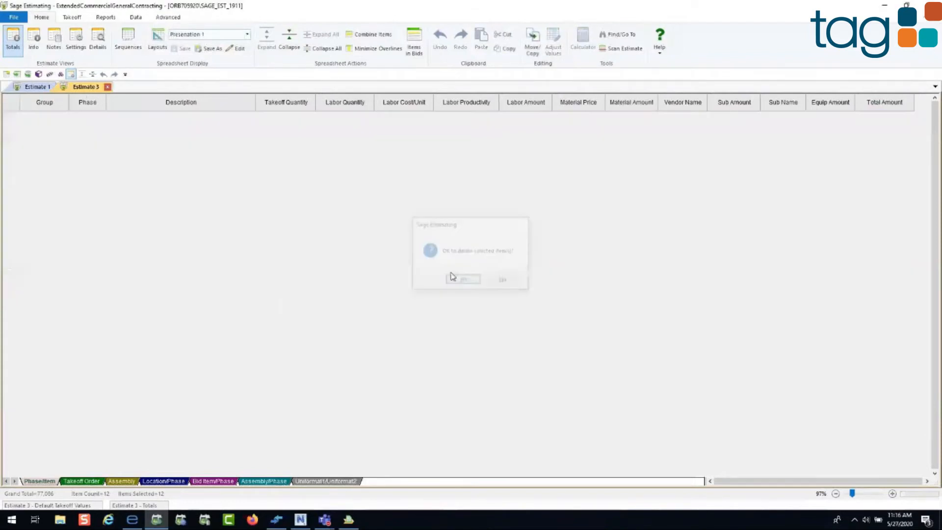
Step: Start an assembly takeoff with 0355a S.O.G. - Interior Slab - Simple from the CONCRETE group and select its length, width and depth values
click(72, 18)
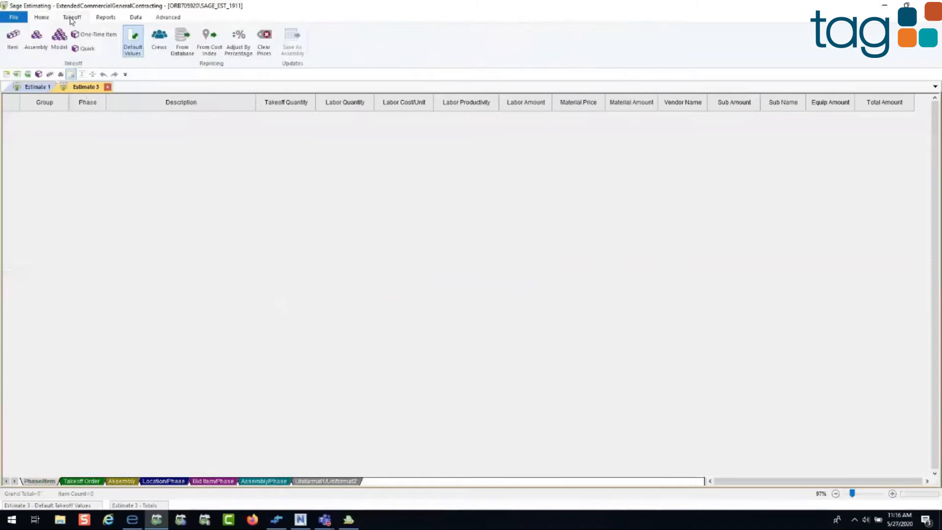
click(36, 44)
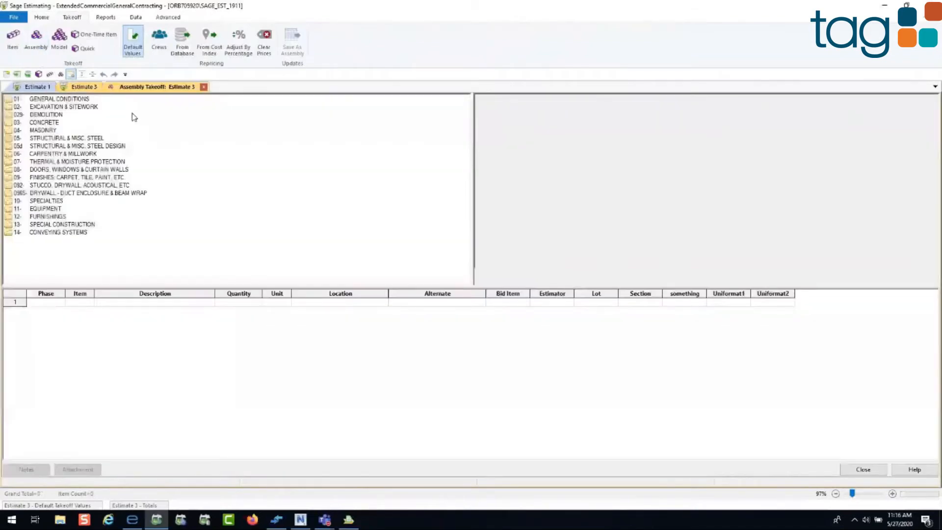
double_click(43, 123)
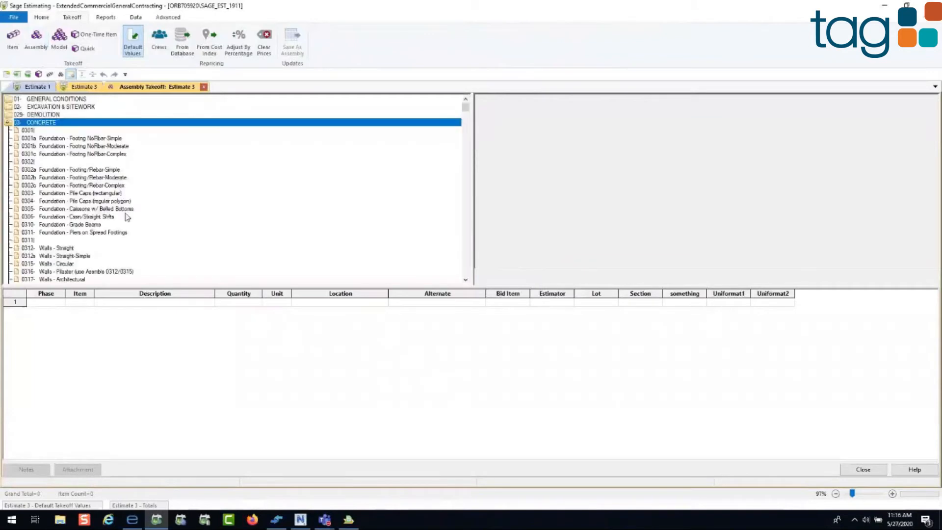
scroll(127, 217, down, 5)
scroll(126, 222, down, 4)
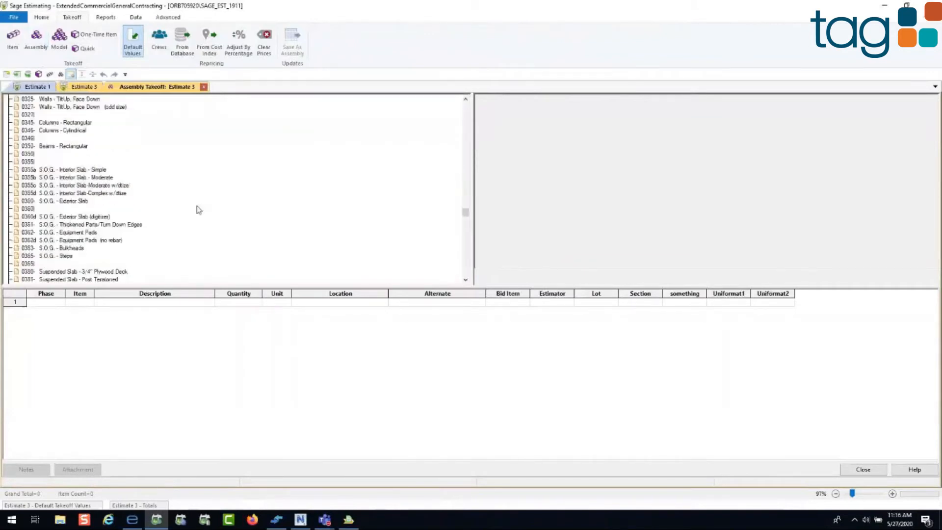
double_click(108, 171)
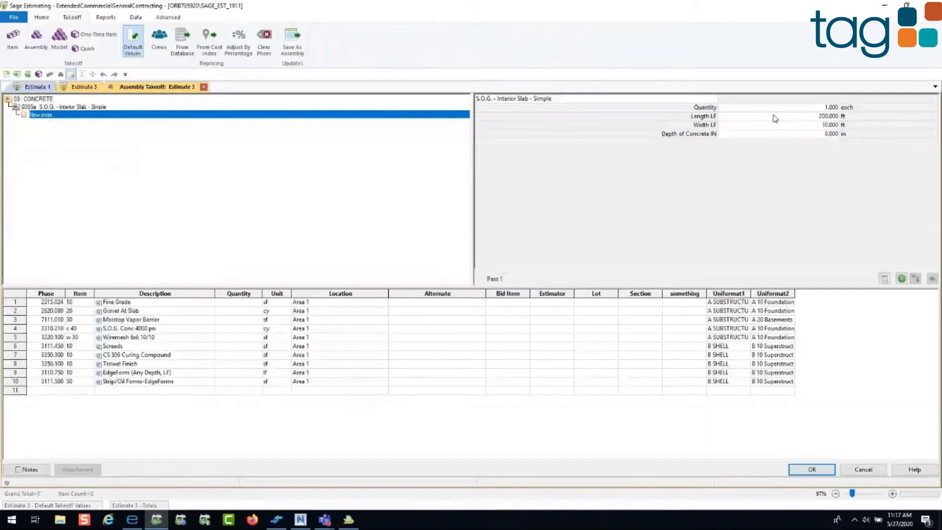
drag(775, 118, 774, 139)
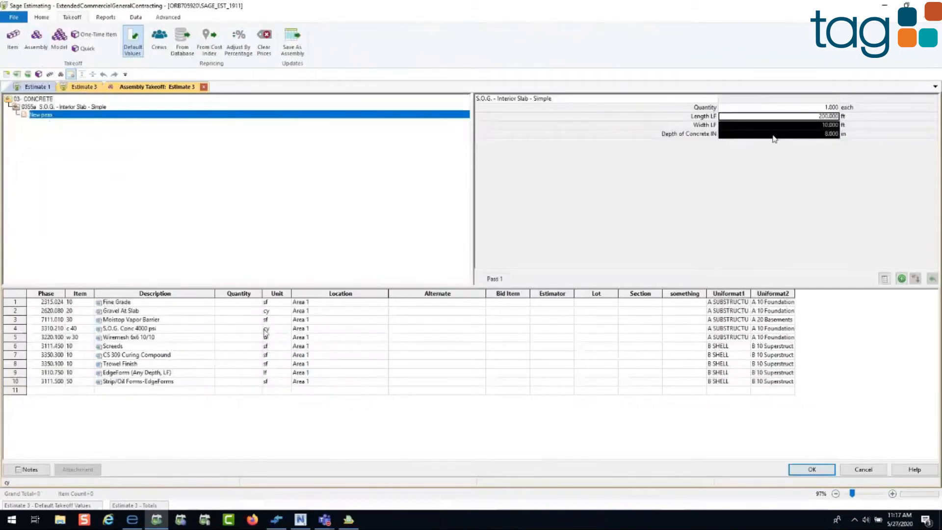
Step: Select the quantity cells of the 0355a interior slab items, generate the pass and leave its takeoff
drag(239, 302, 232, 401)
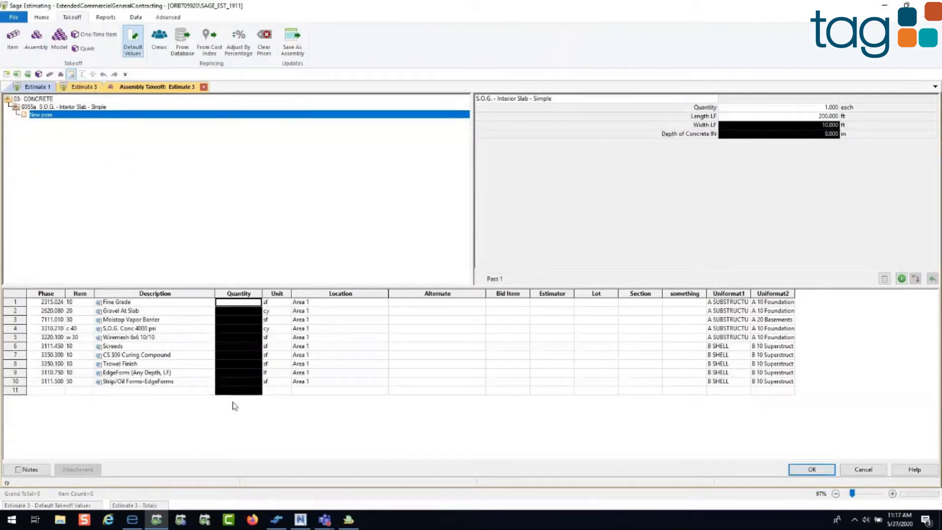
click(902, 279)
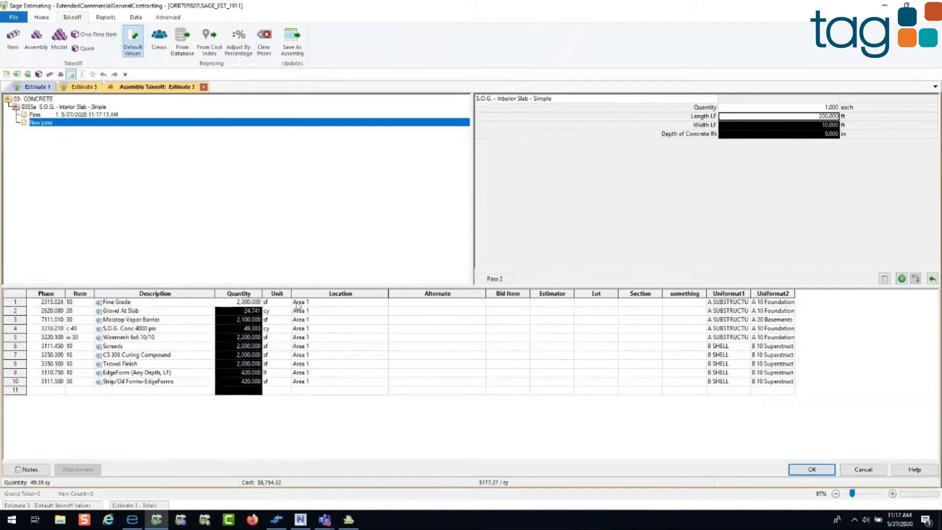
click(821, 469)
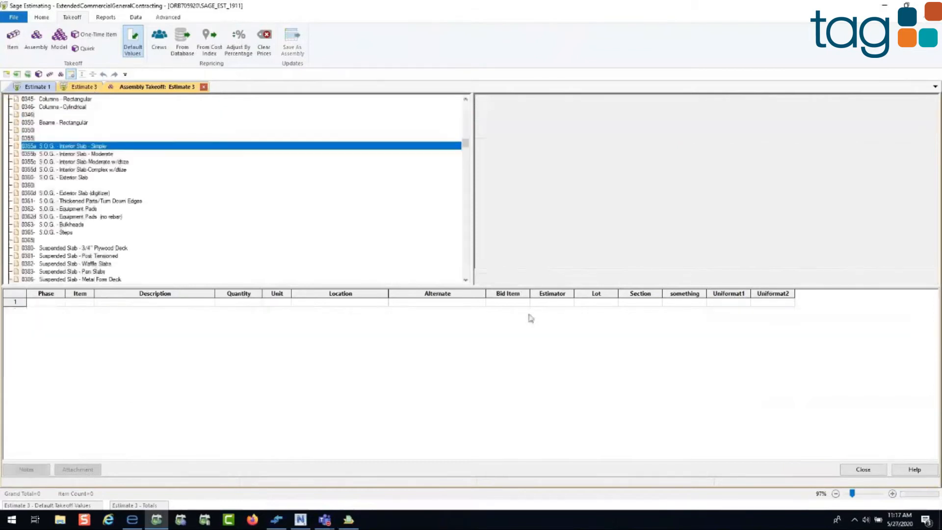
Step: Start a takeoff of assembly 0355c S.O.G. - Interior Slab-Moderate w/dtize and set its area to 2000 sf
double_click(126, 163)
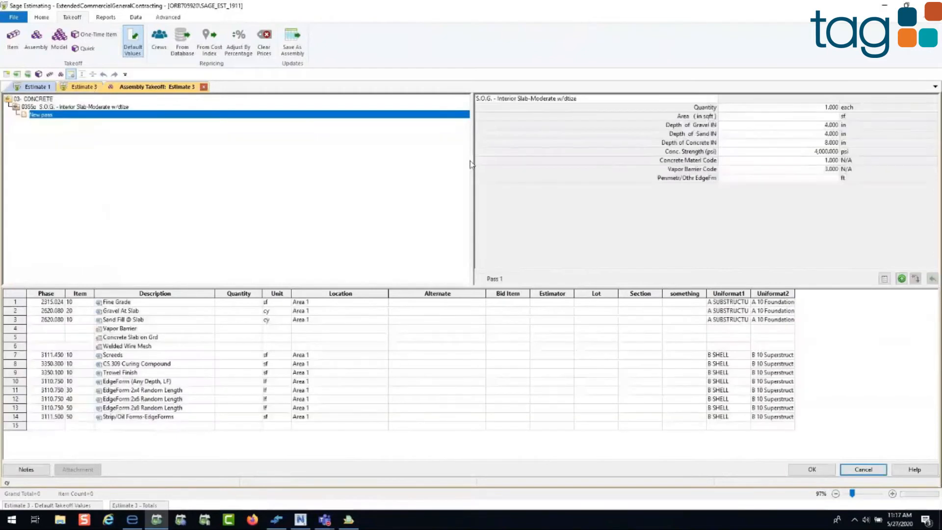
click(790, 119)
text(20)
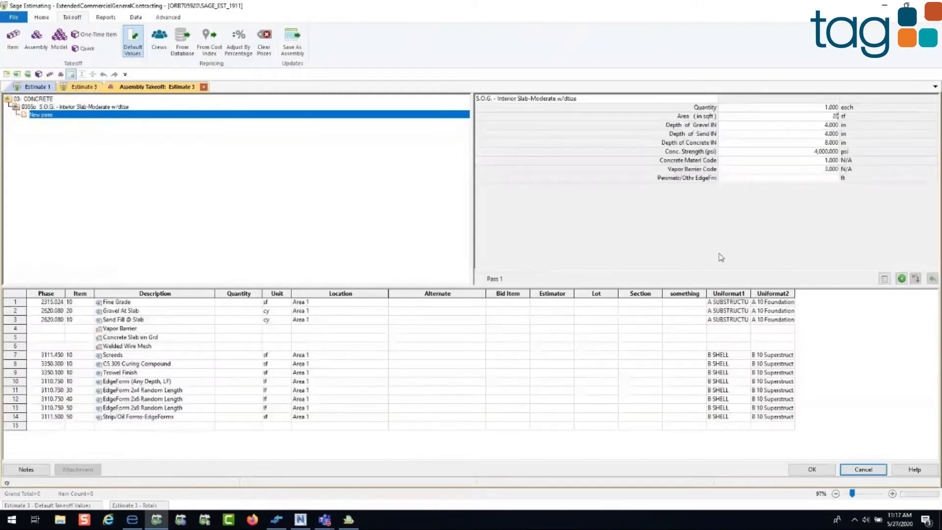
text(00)
key(Return)
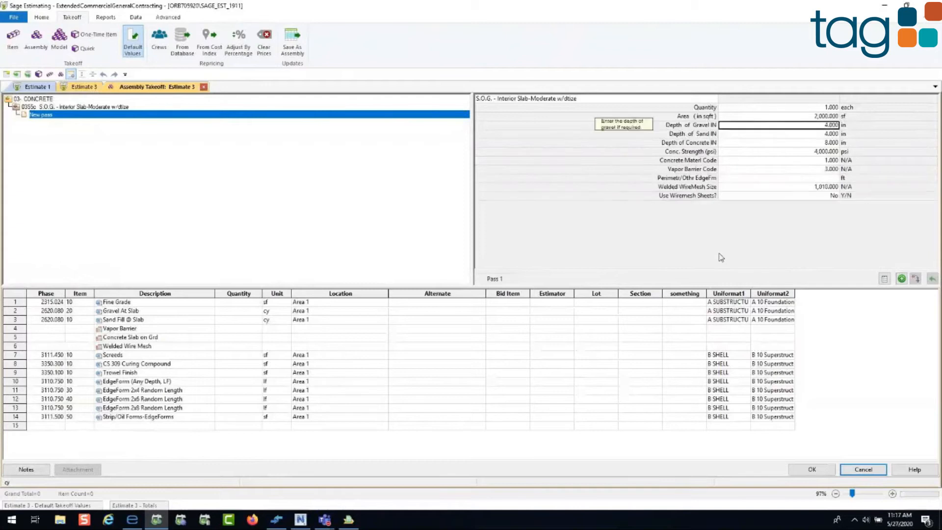
Step: Set the slab's concrete strength to 5000 psi and its perimeter/other edge form length to 900 ft
key(Return)
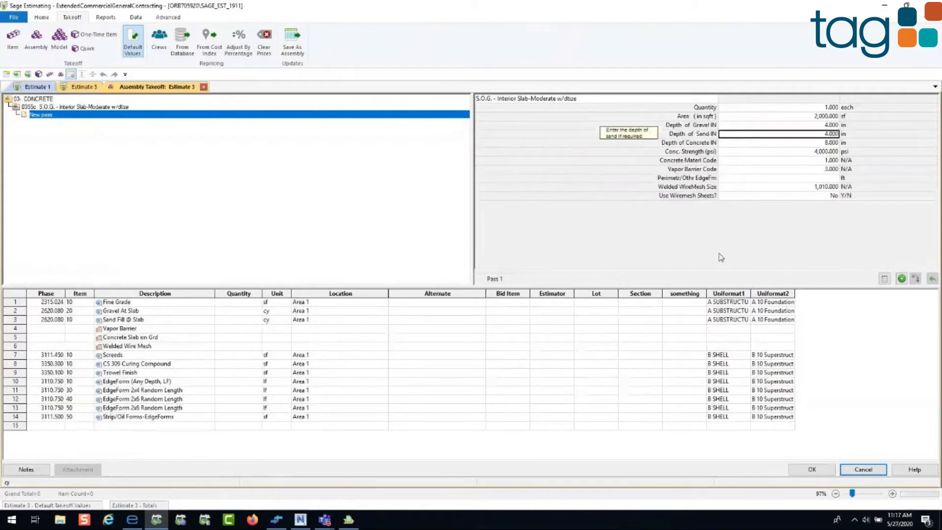
key(Return)
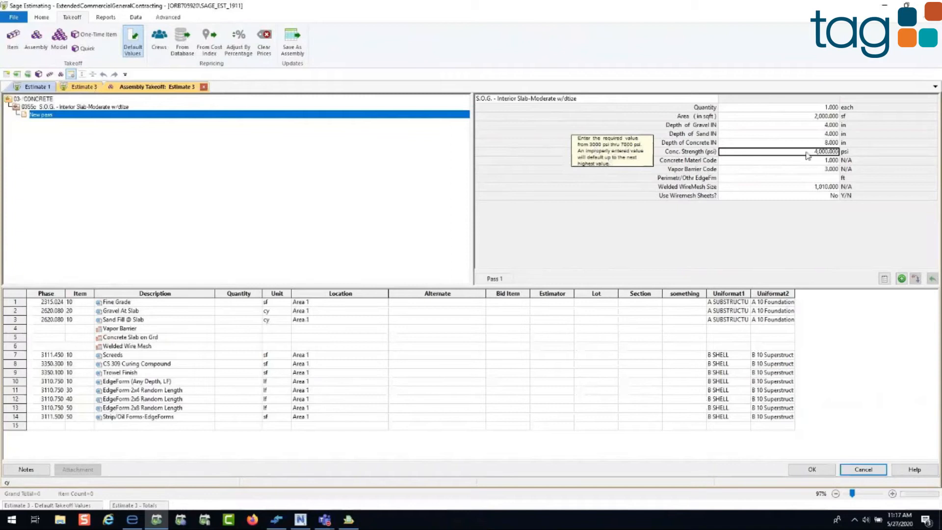
text(50000)
key(Return)
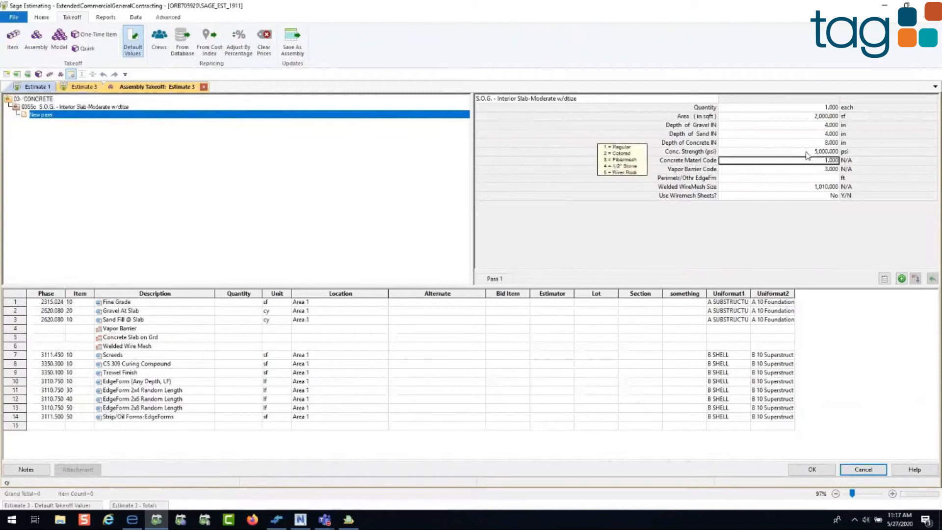
click(768, 171)
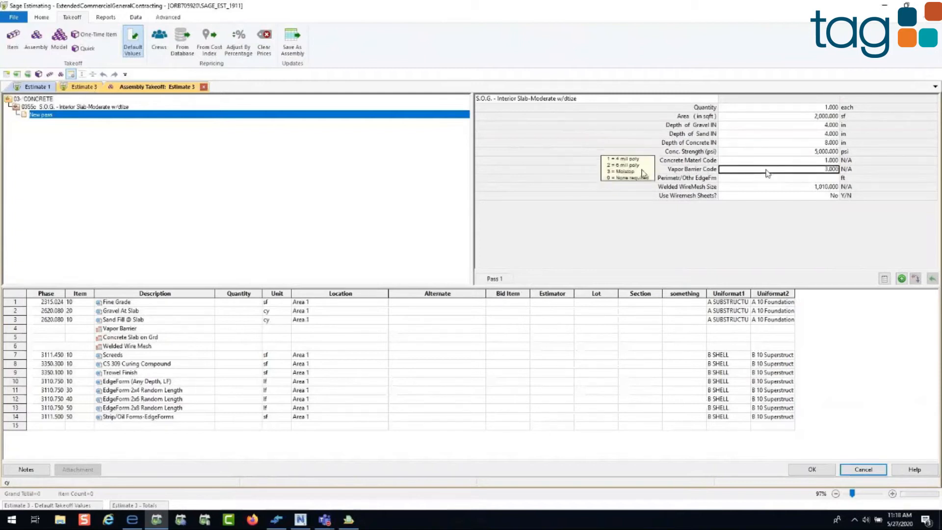
click(758, 179)
text(900)
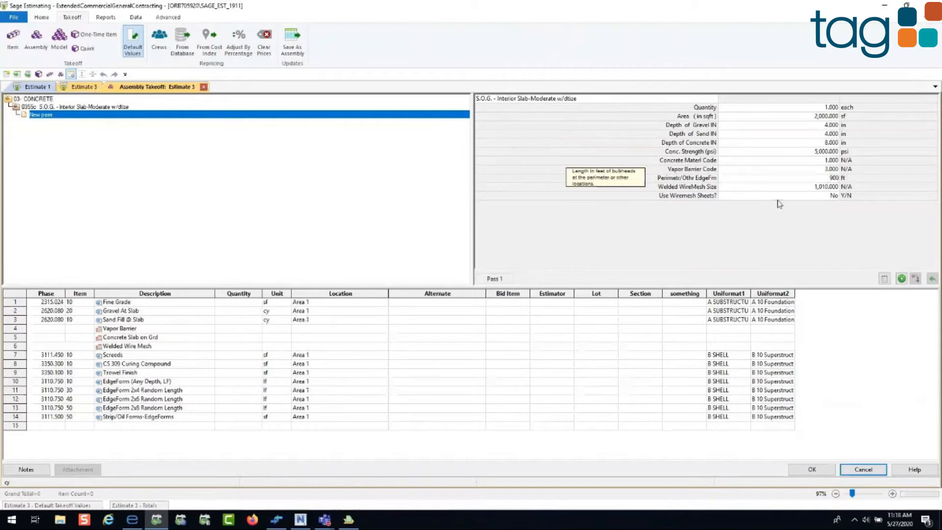
Step: Generate the 0355c slab pass, select its S.O.G. Conc 5000 psi item and commit the takeoff to Estimate 3
click(902, 279)
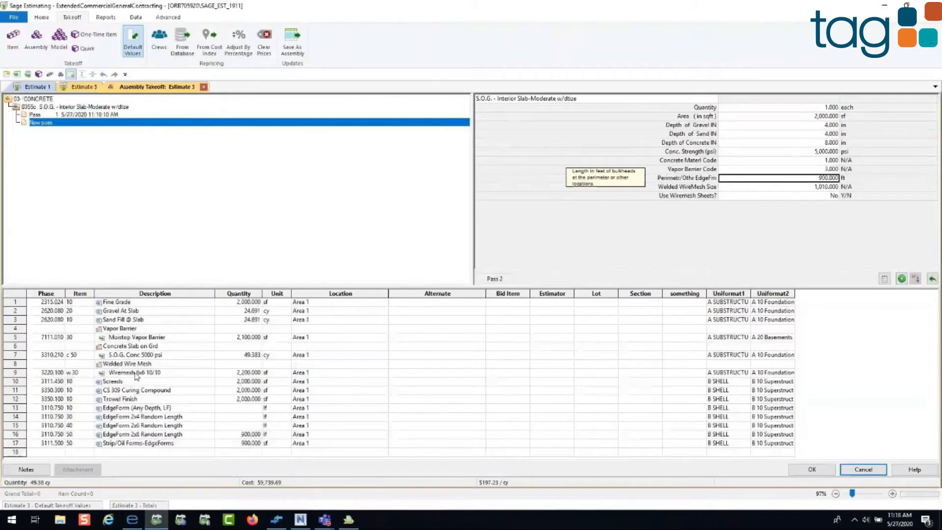
click(148, 356)
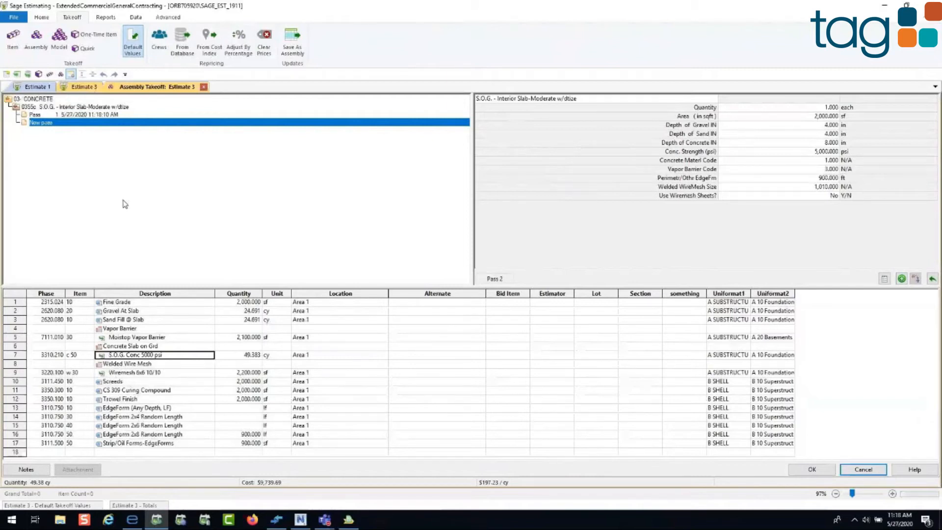
click(811, 468)
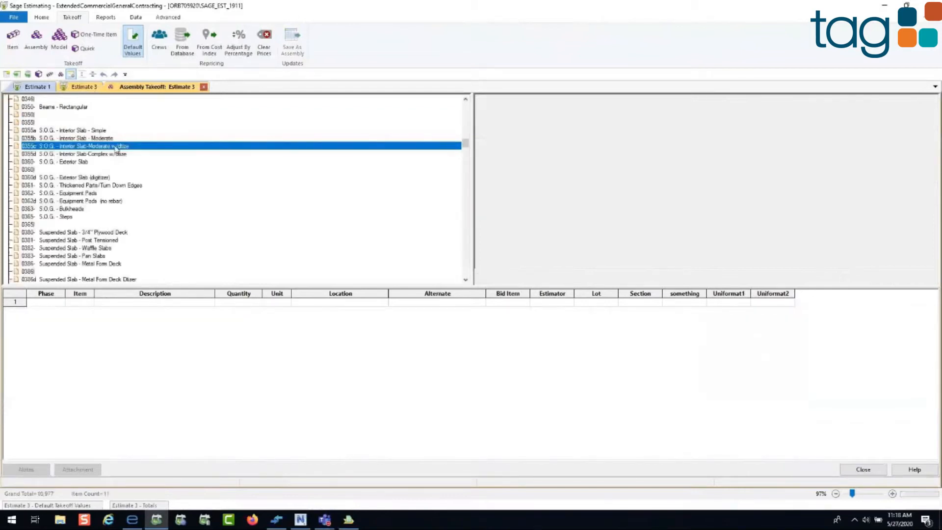
Step: Reopen the 0355c assembly for review and add item 3110.050 20 Pile Cap Forms - 1/2" Plywood from the item list
right_click(168, 170)
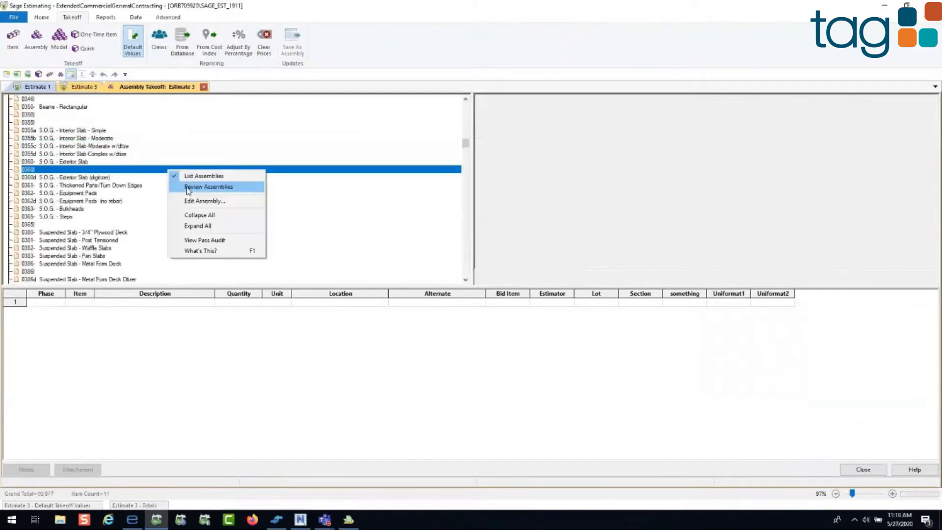
click(188, 187)
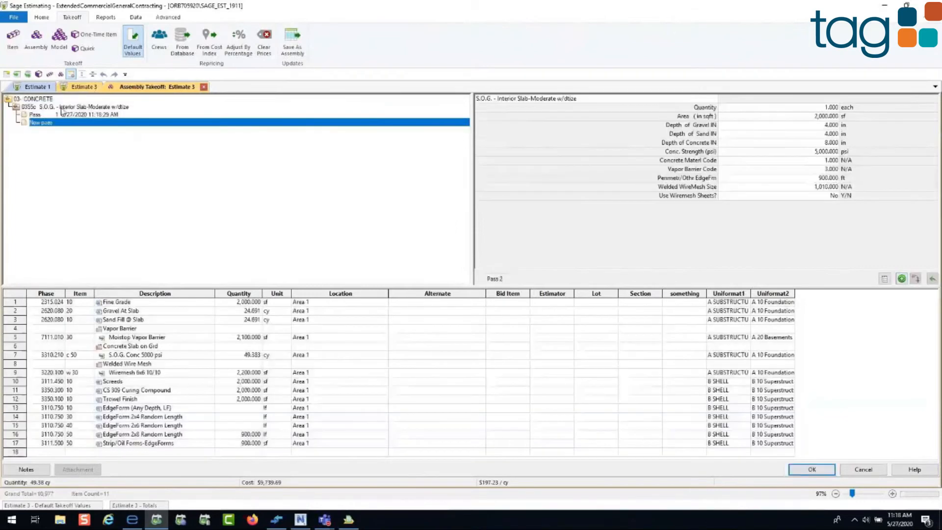
right_click(119, 210)
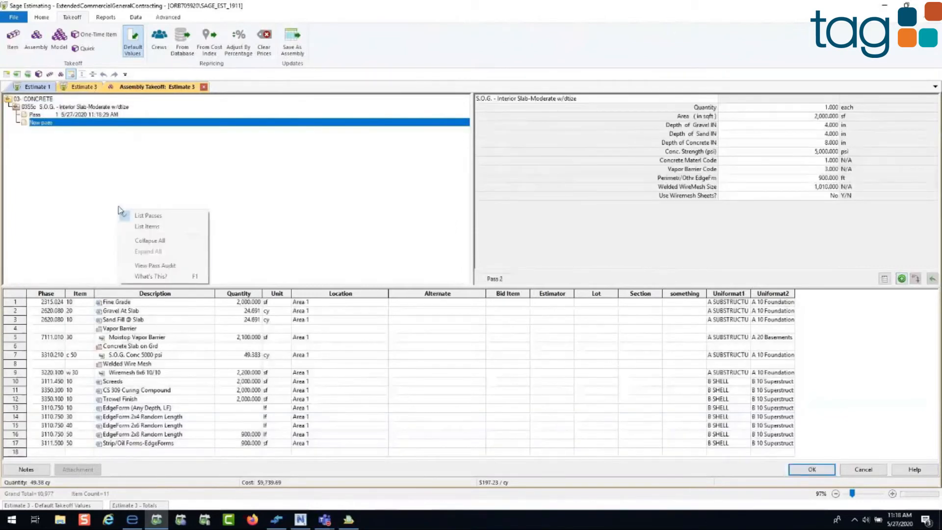
click(166, 265)
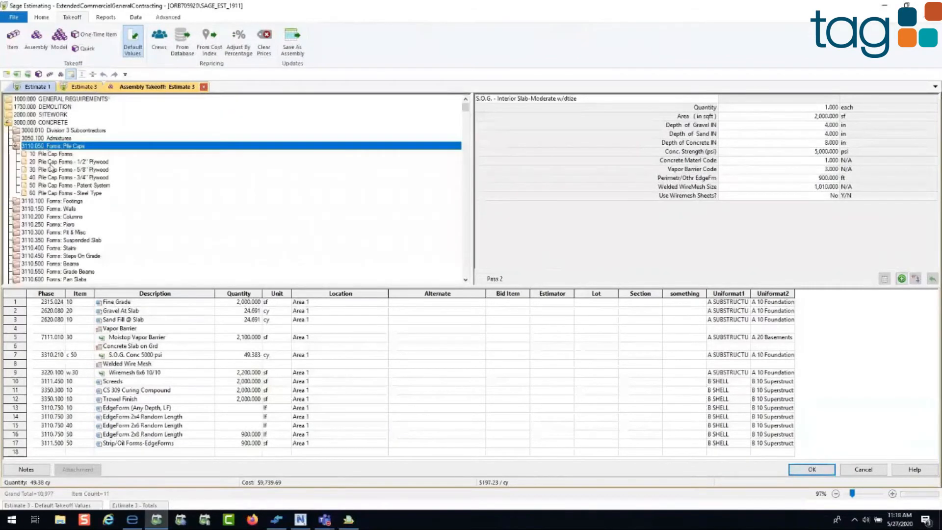
double_click(51, 163)
click(139, 445)
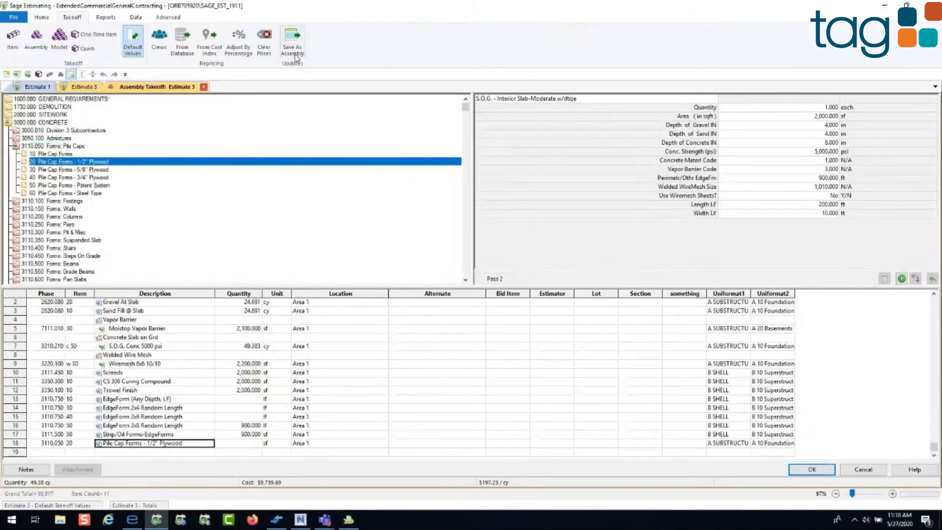
Step: Return to the list of passes and replace pass 1 of the 0355c slab with an area of 3000 sf
right_click(237, 110)
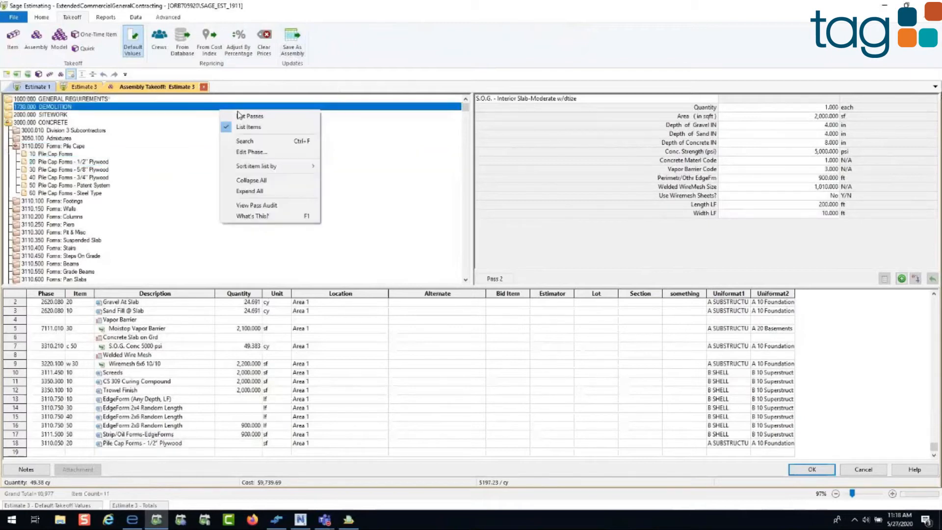
click(238, 115)
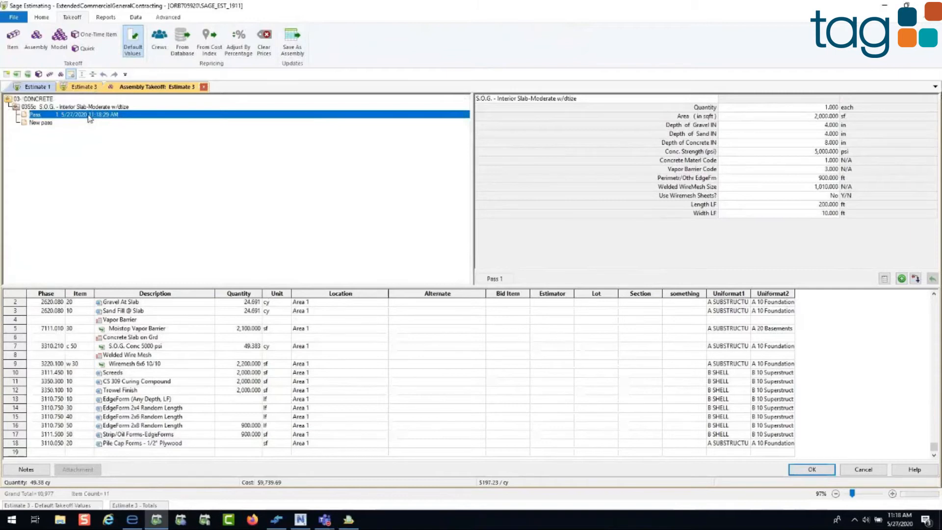
click(823, 117)
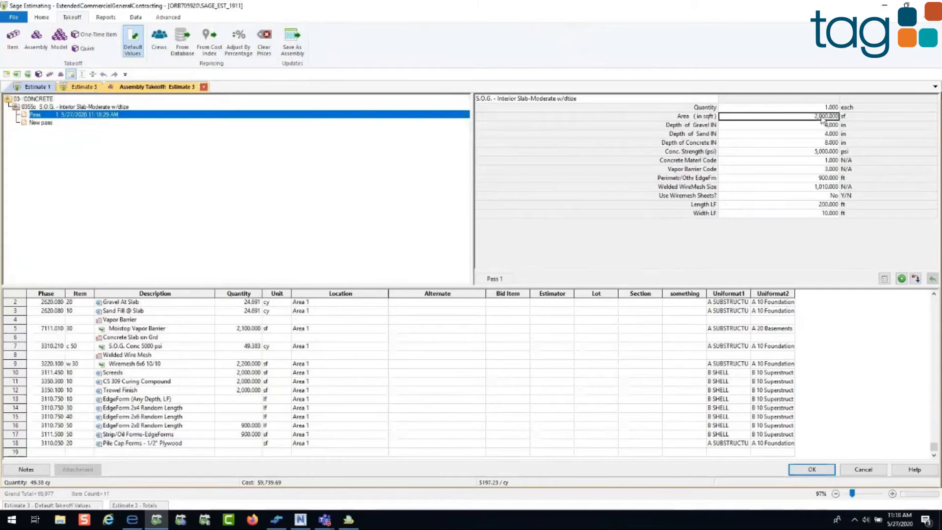
text(3000)
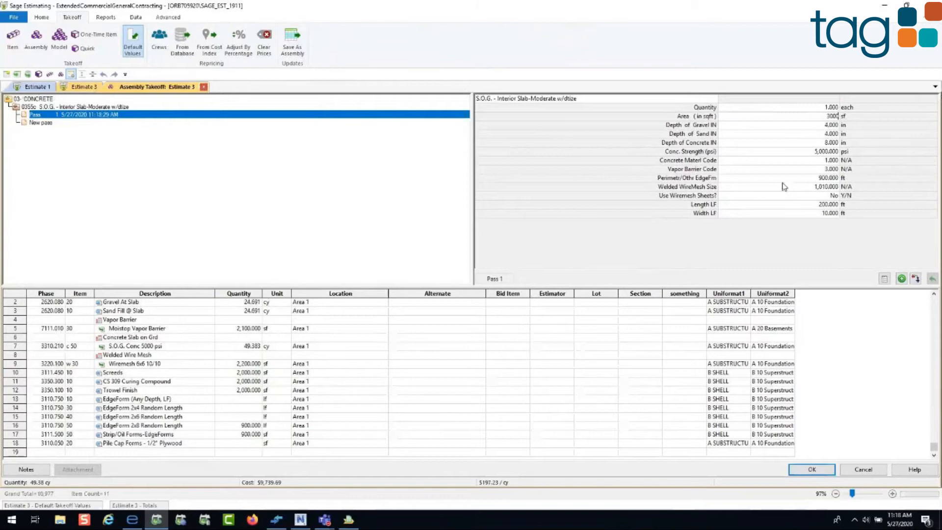
key(Return)
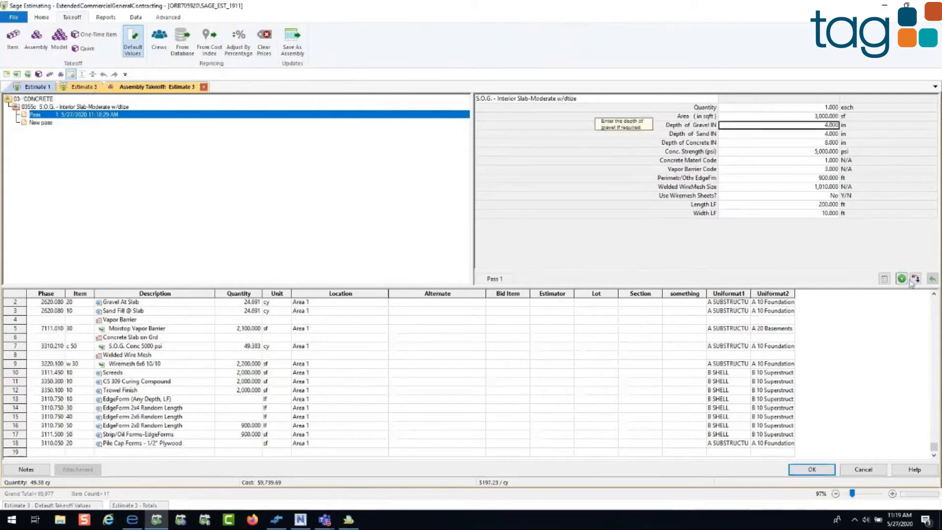
click(914, 280)
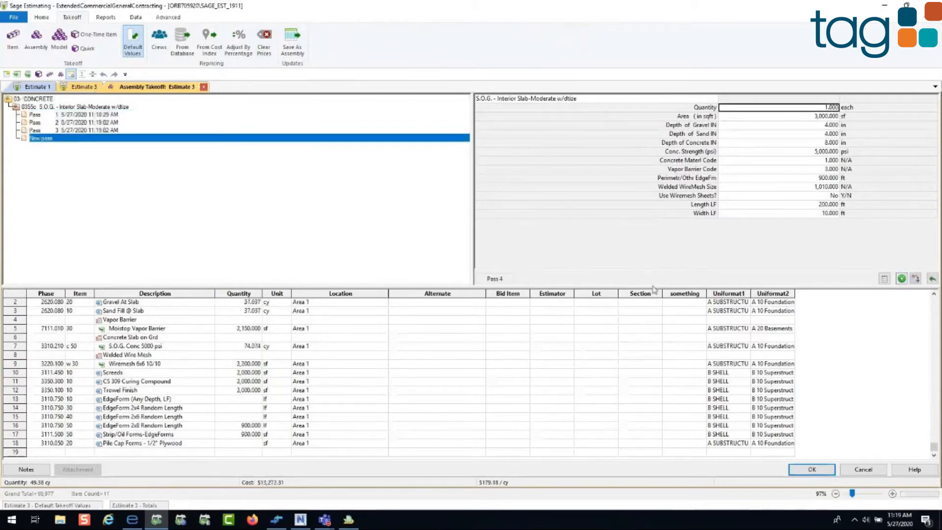
Step: Examine the pass audit of the 0355c slab assembly and commit the revised takeoff to Estimate 3
right_click(221, 194)
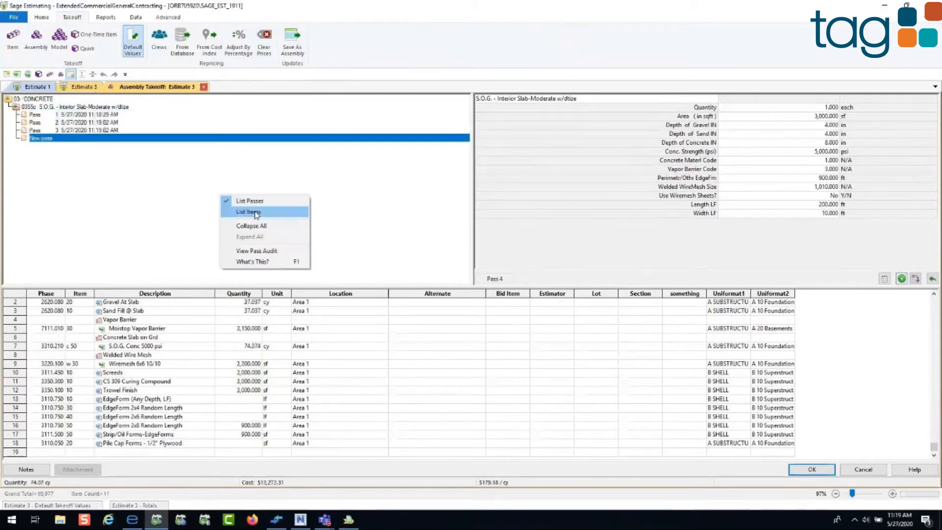
click(260, 252)
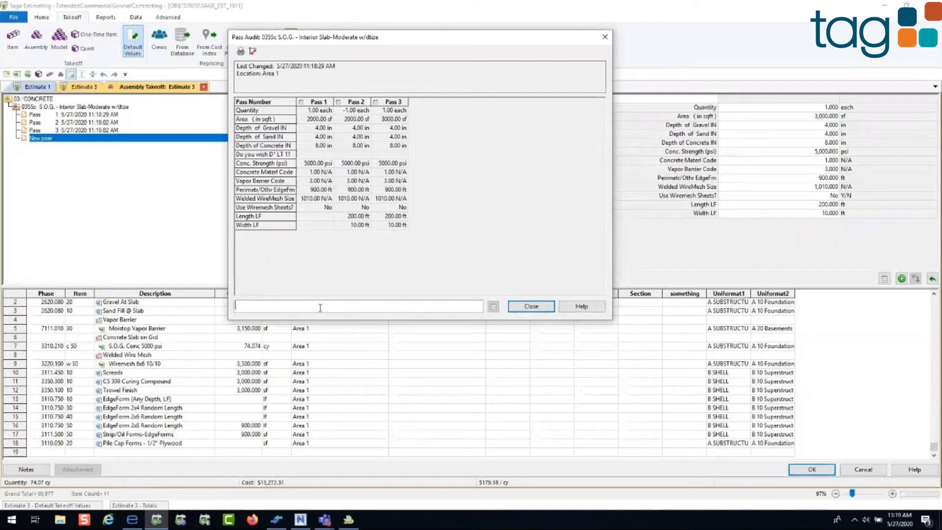
click(532, 307)
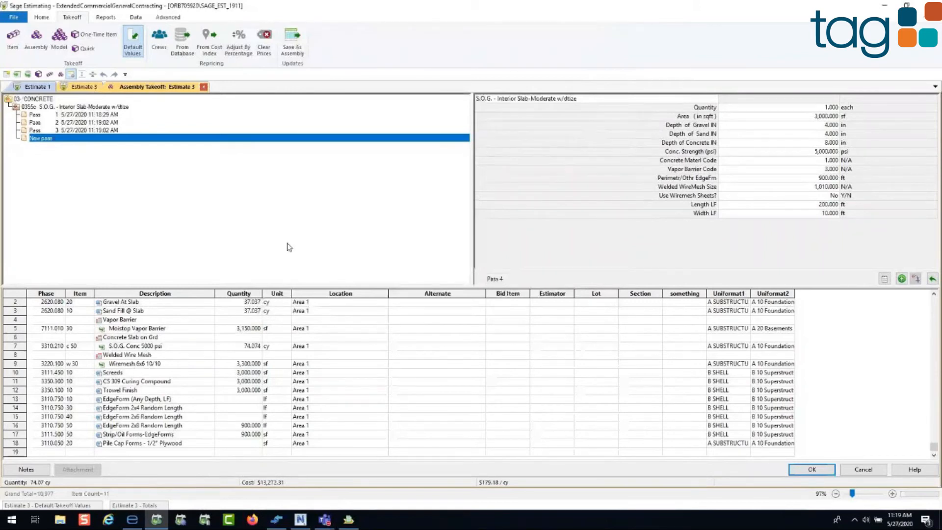
click(811, 470)
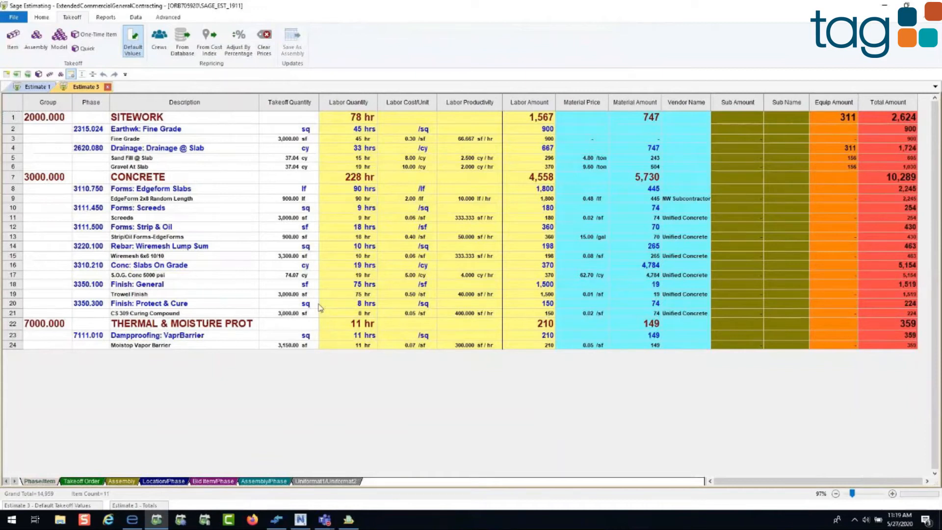
Step: Start an item takeoff and add Wall Forms - Plywood and Pilaster Forms - Patent System from 3110.150 Forms: Walls
click(13, 39)
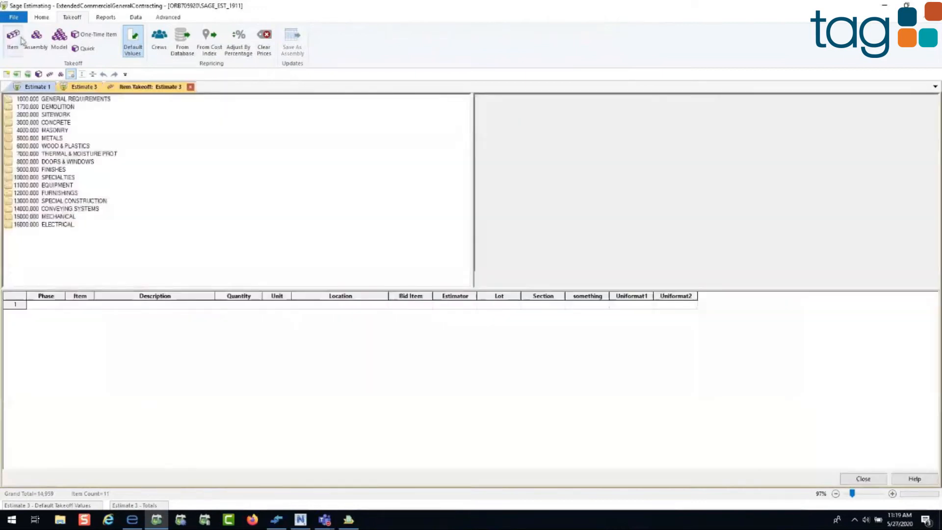
double_click(58, 123)
double_click(64, 162)
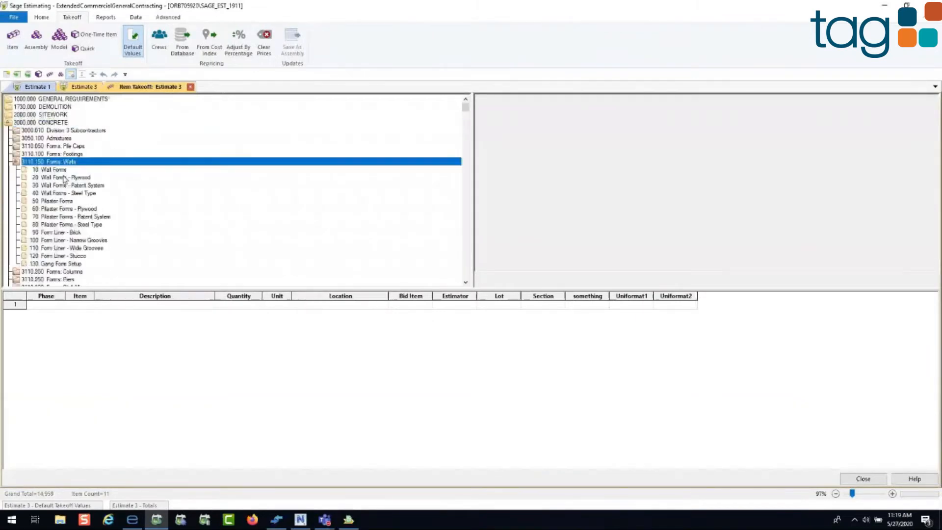
double_click(64, 178)
double_click(62, 216)
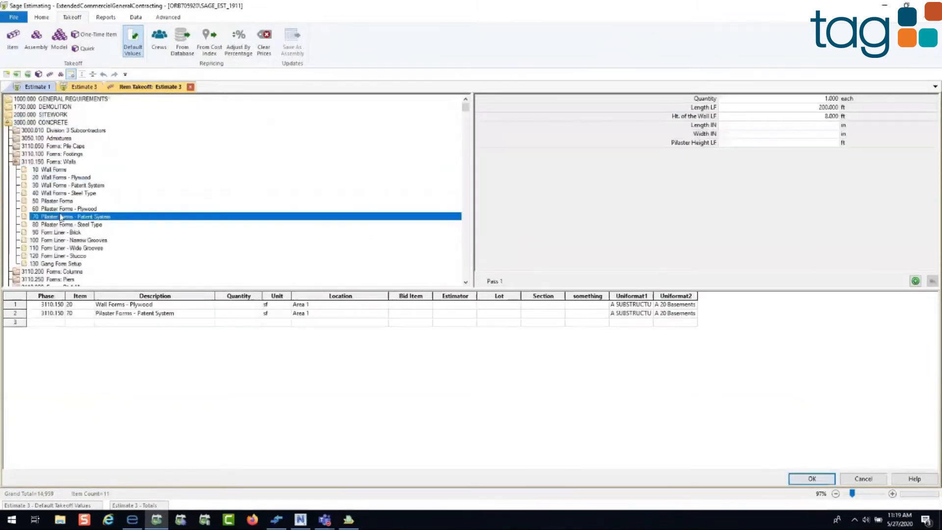
Step: Add Stair Forms - Patent System from 3110.400 Forms: Stairs to the takeoff grid and discard the item takeoff
double_click(50, 162)
double_click(67, 202)
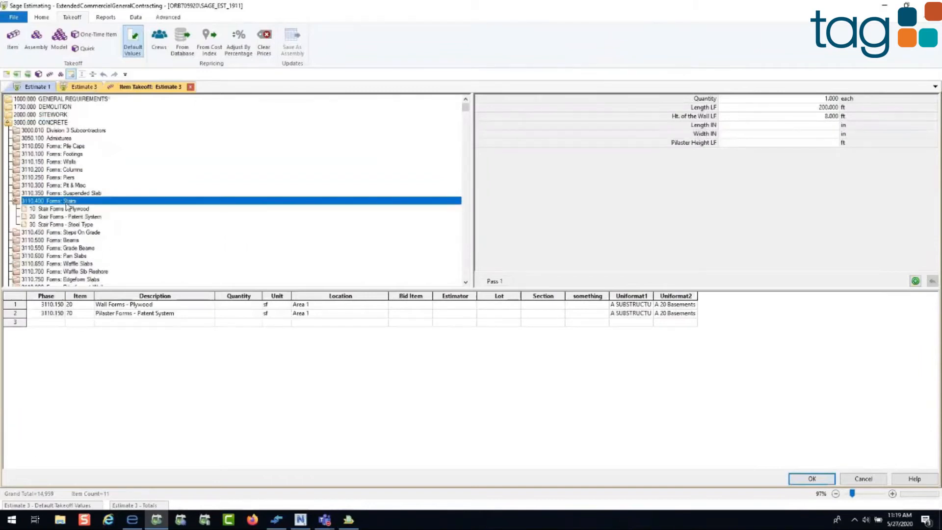
double_click(72, 217)
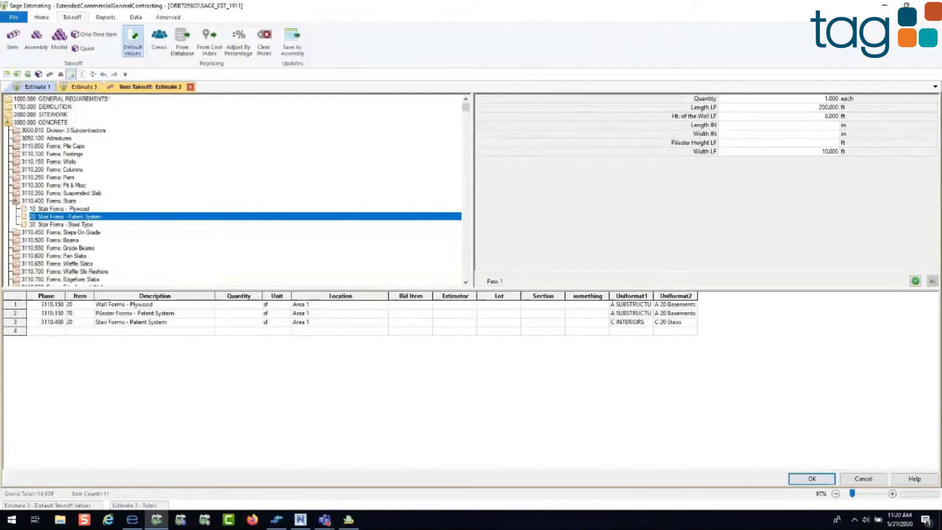
click(859, 480)
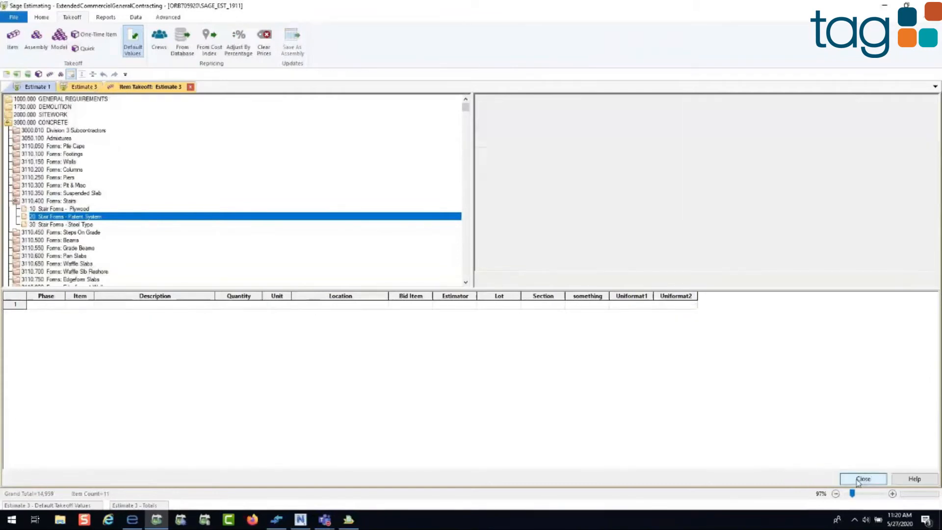
Step: Close the item takeoff and switch to the La Quinta Hotel first floor plan in eTakeoff Dimension
click(863, 479)
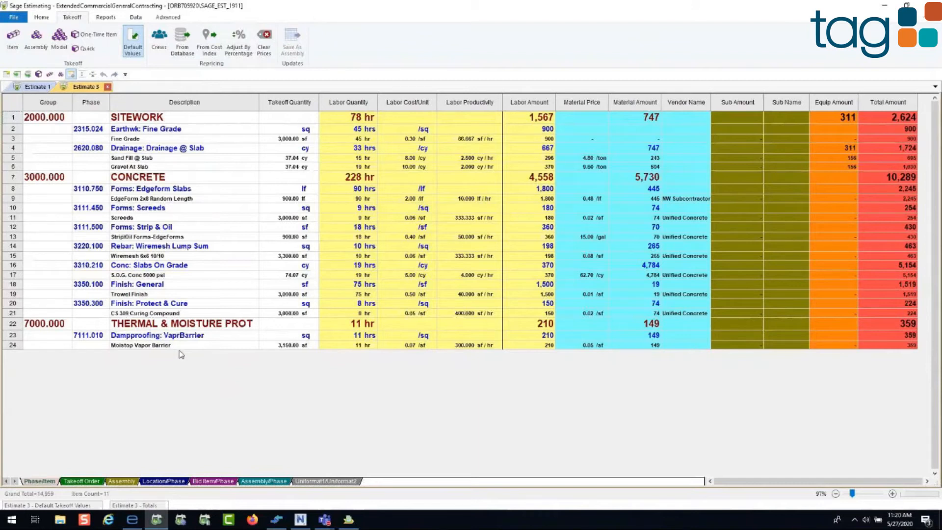
click(132, 519)
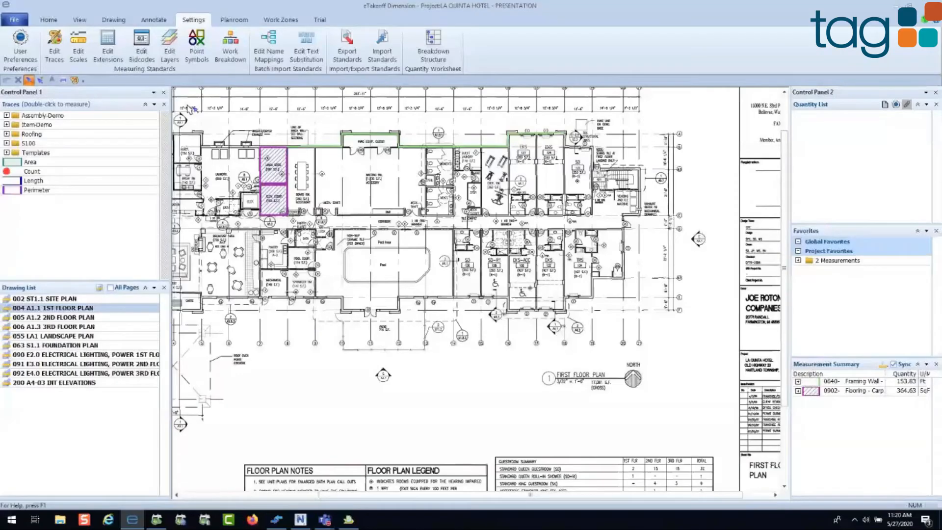
click(49, 20)
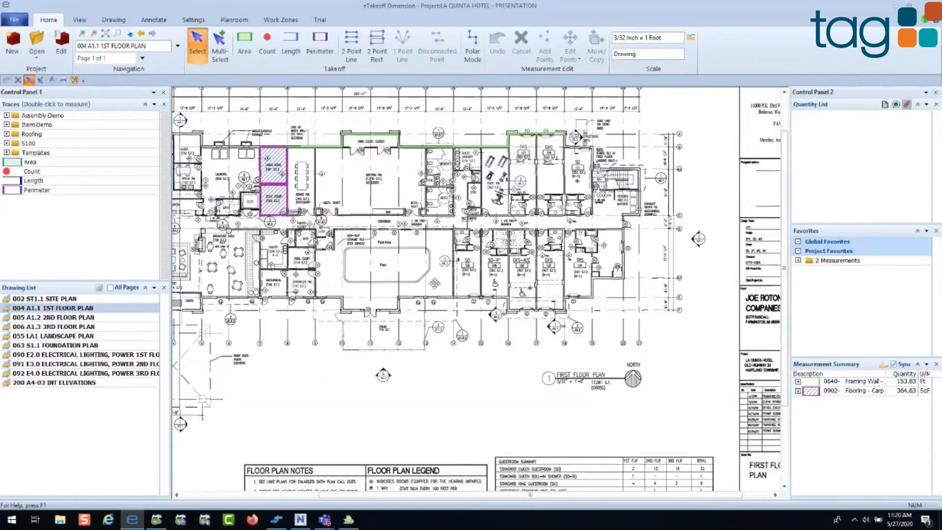
drag(434, 283, 509, 282)
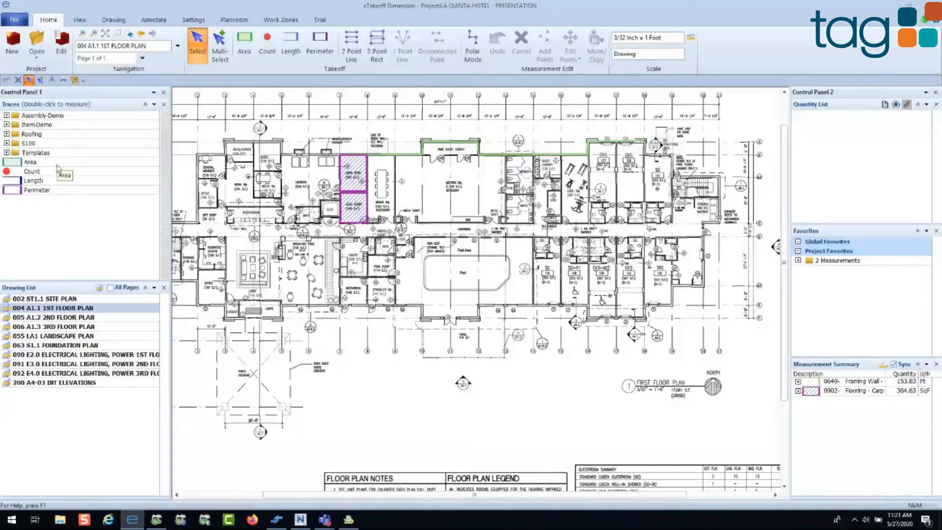
Step: Examine the quantities of the hatched carpet flooring measurement and the green framing wall measurement, then clear the selection
click(357, 180)
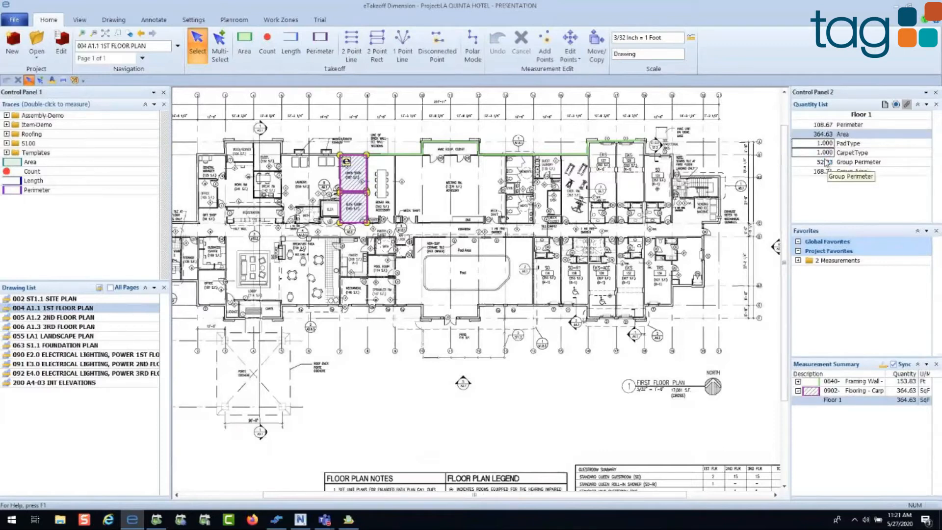
click(452, 142)
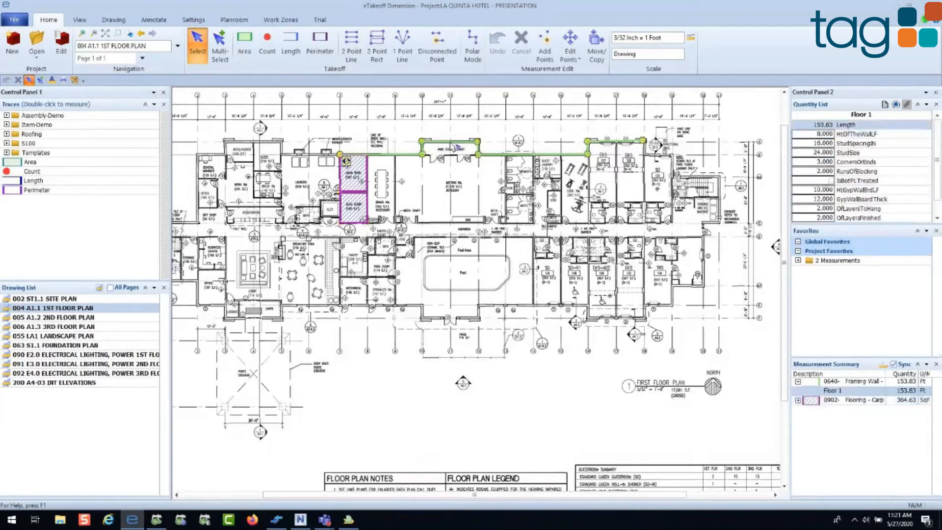
click(560, 241)
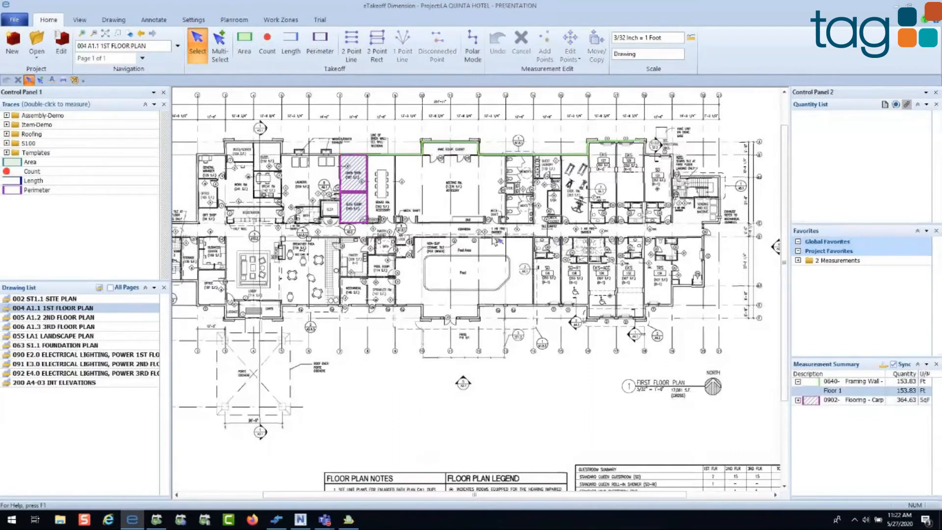
Step: Look over the first floor plan and view which windows Control Panel 1 can display
drag(434, 267, 436, 268)
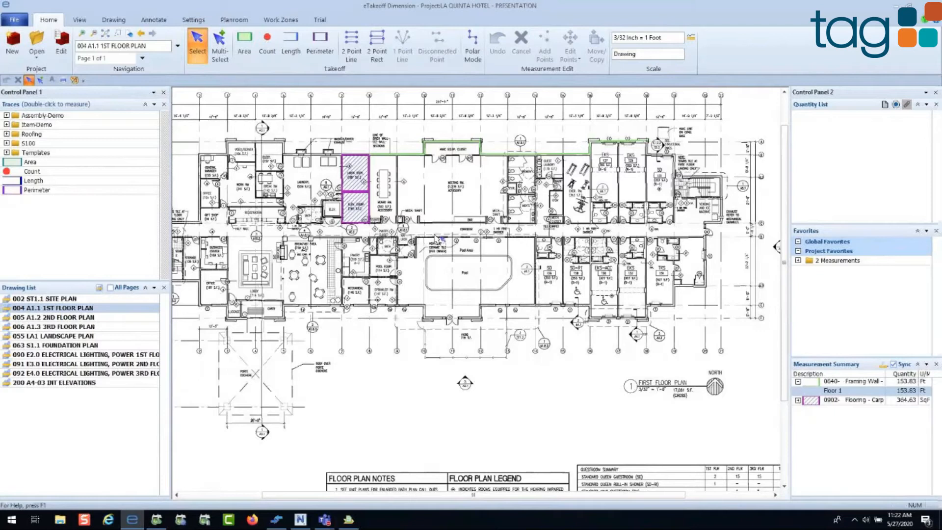
scroll(441, 239, up, 1)
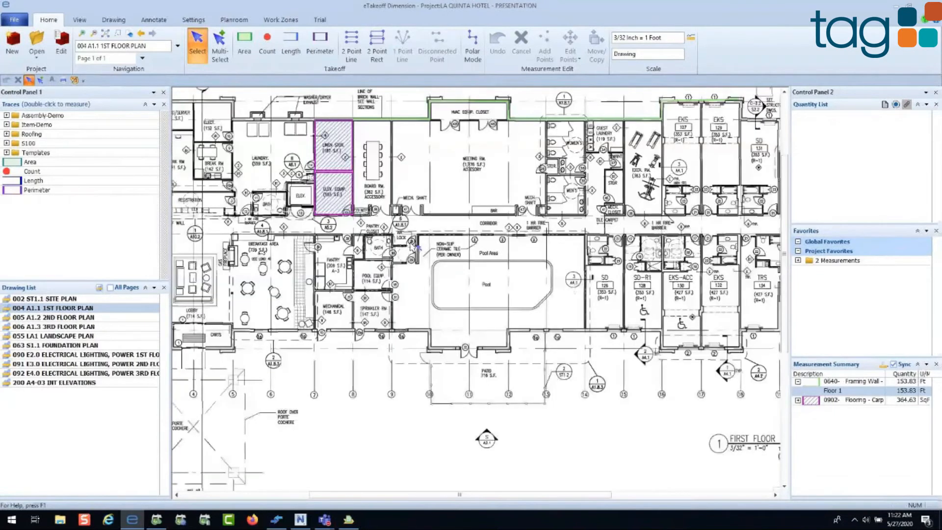
mouse_move(372, 250)
mouse_down()
mouse_move(412, 294)
mouse_move(456, 287)
mouse_up()
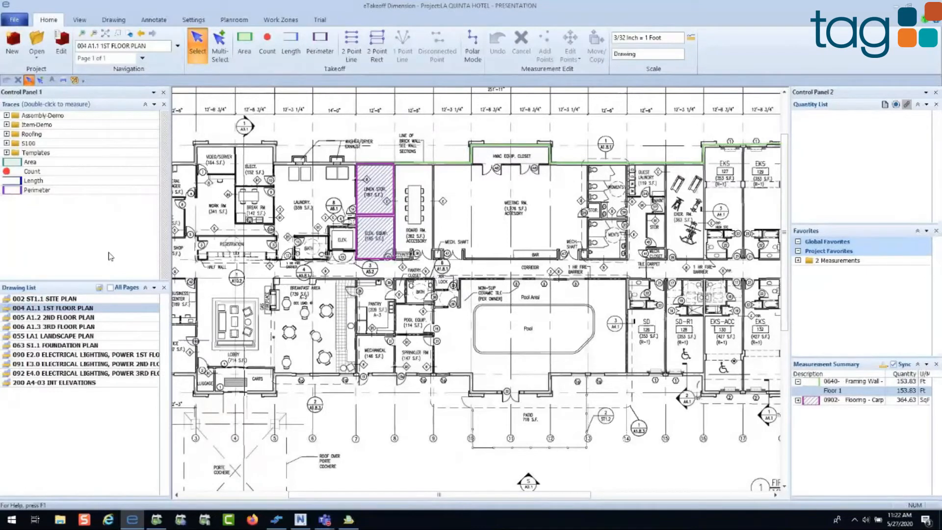
click(154, 92)
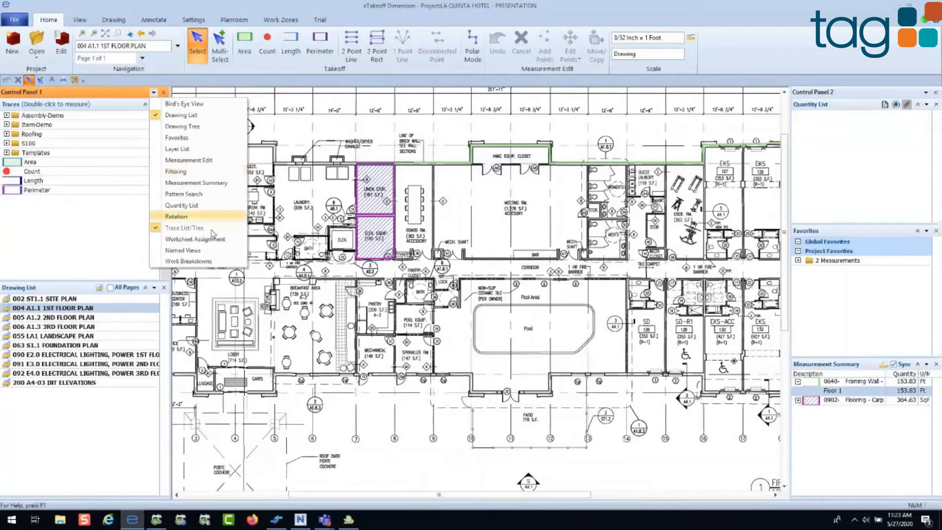
click(54, 291)
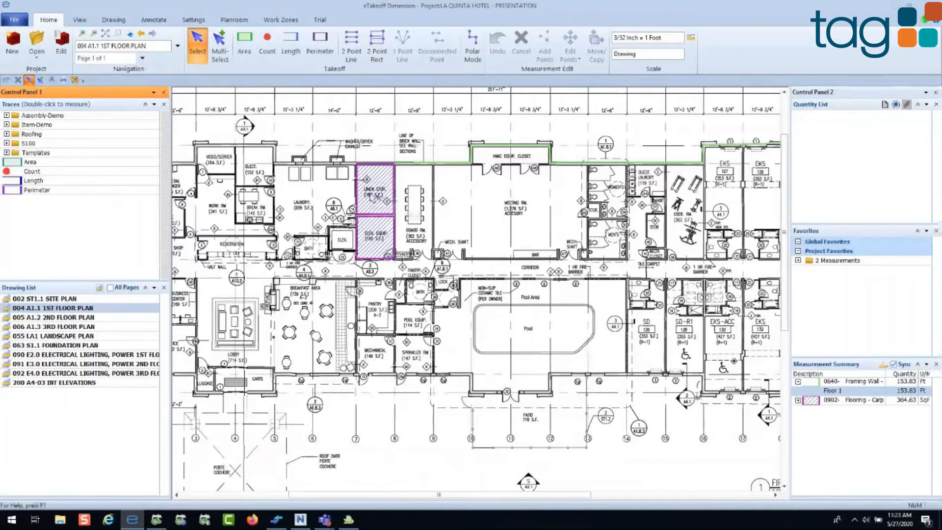
Step: View 001 CS1.1 COVER SHEET in an extra drawing window and close that window
mouse_move(376, 198)
click(77, 21)
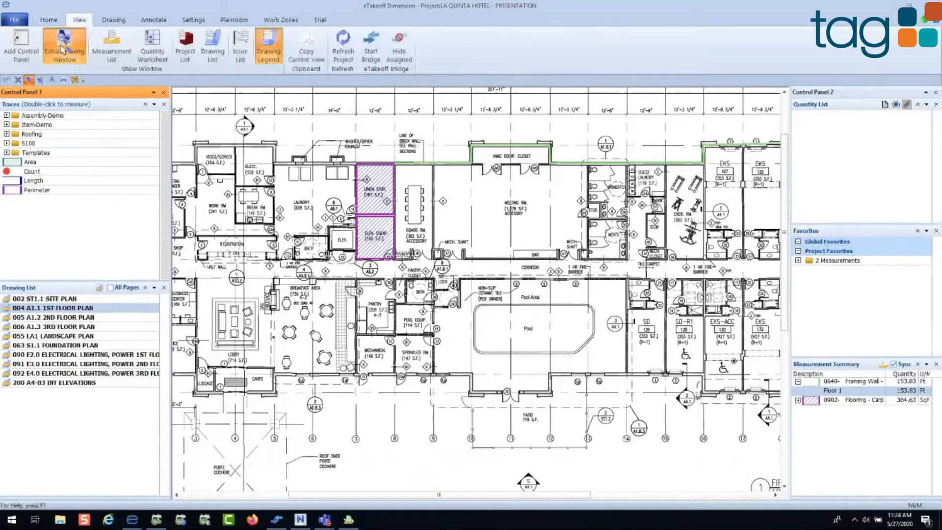
click(62, 48)
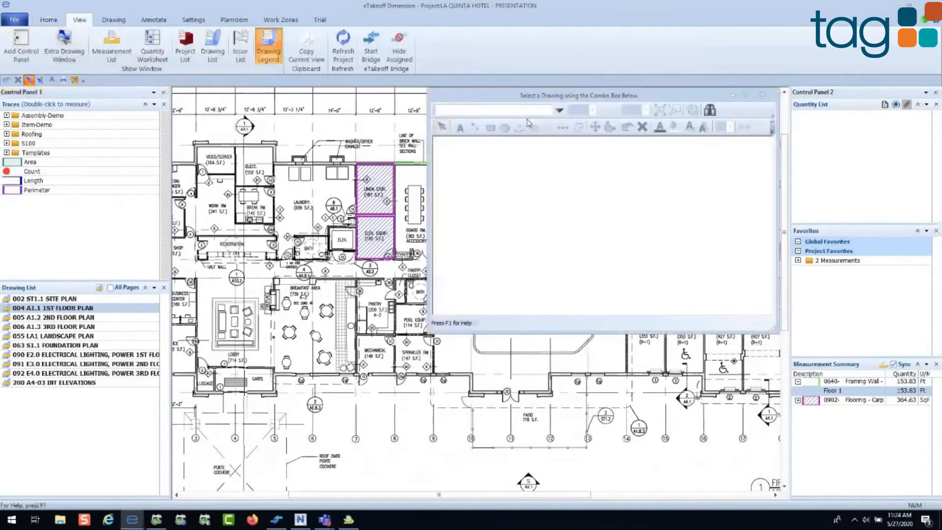
click(560, 111)
click(537, 123)
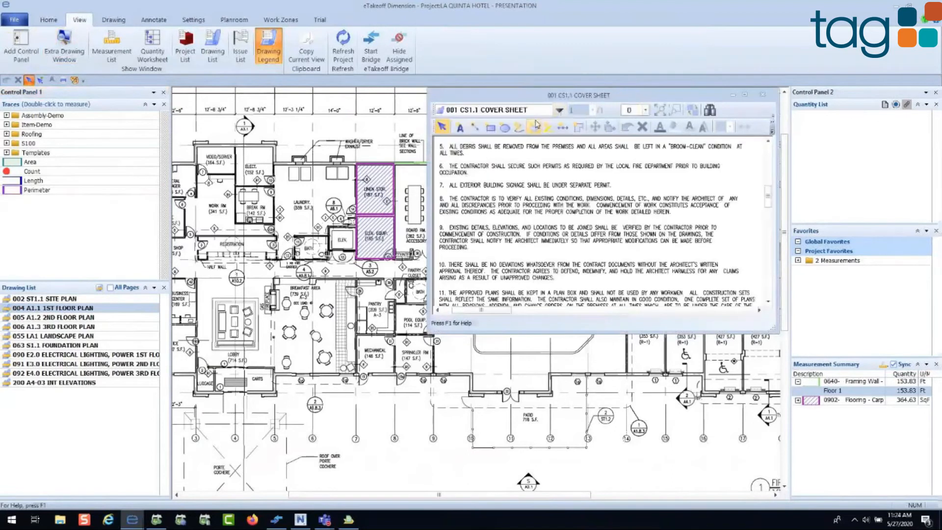
mouse_move(544, 95)
mouse_down()
mouse_move(462, 89)
mouse_move(691, 74)
mouse_move(608, 108)
mouse_up()
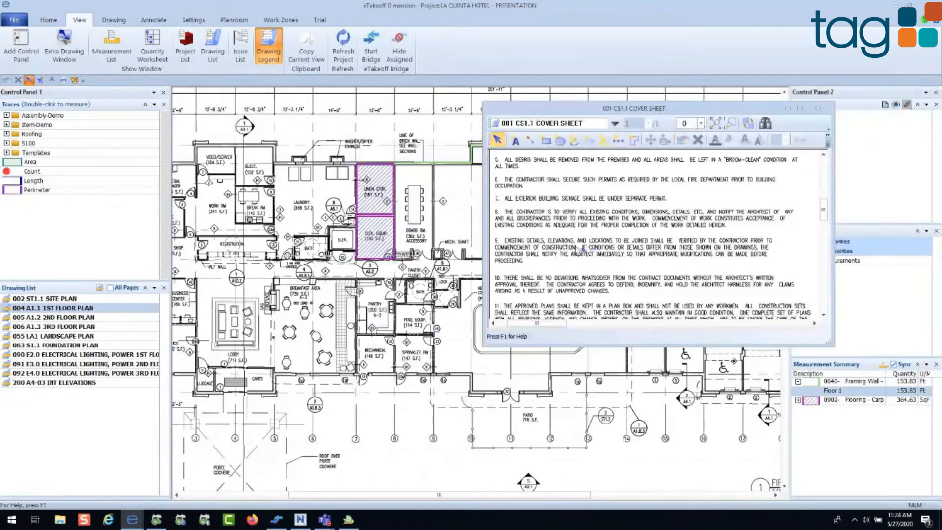
scroll(580, 249, up, 2)
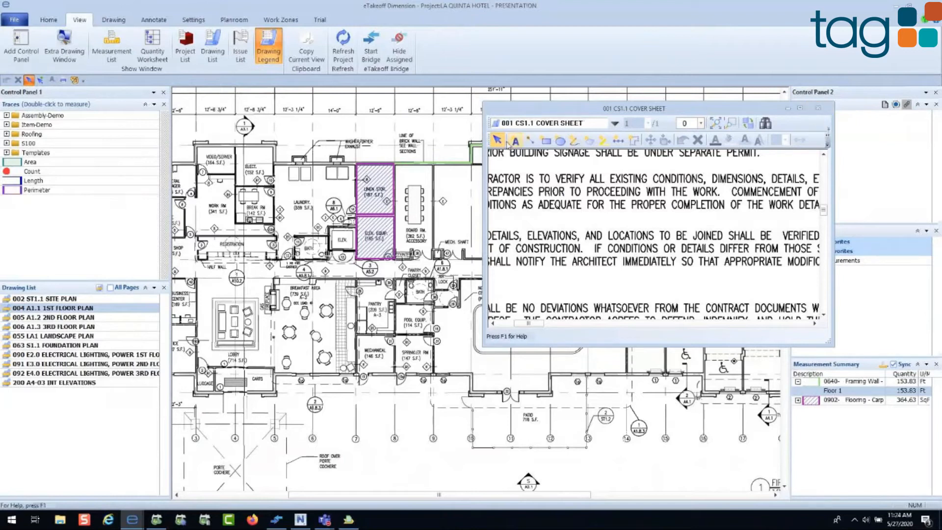
click(817, 108)
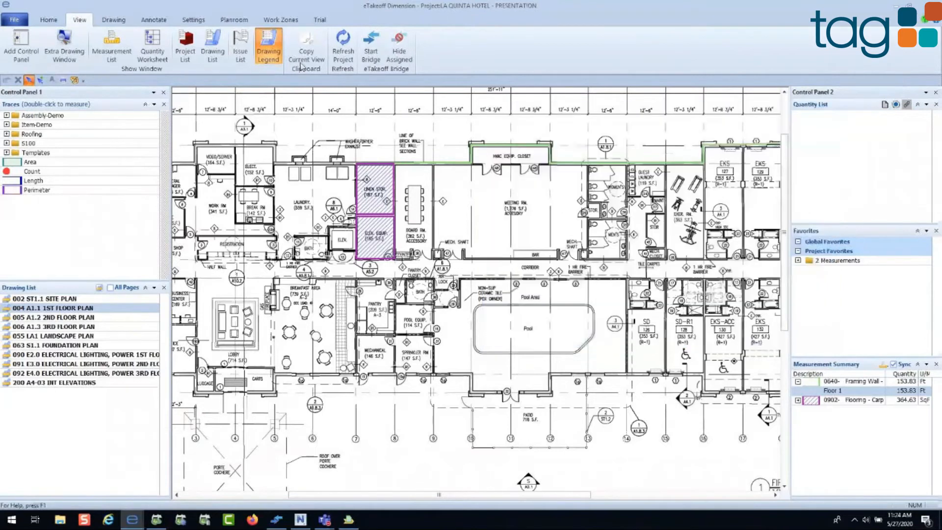
Step: Open the drawing 200 A4-03 INT ELEVATIONS
click(113, 20)
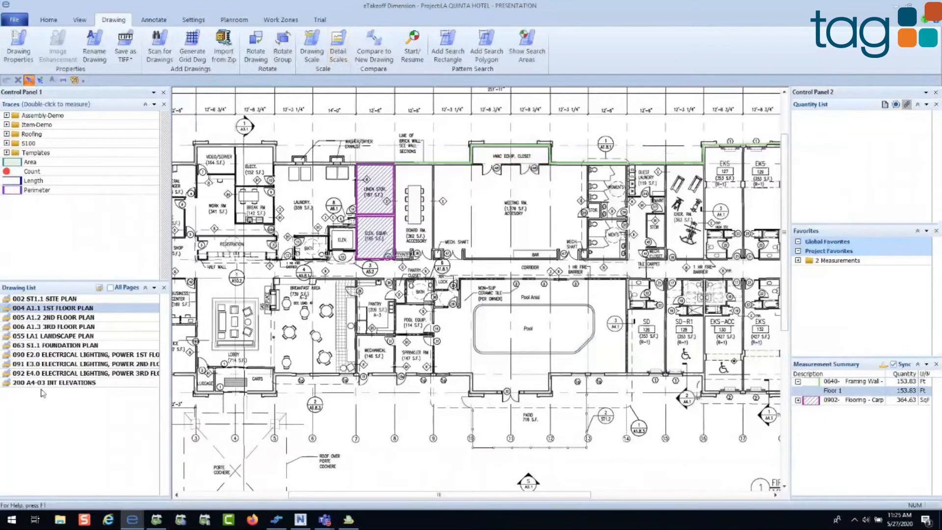
click(48, 383)
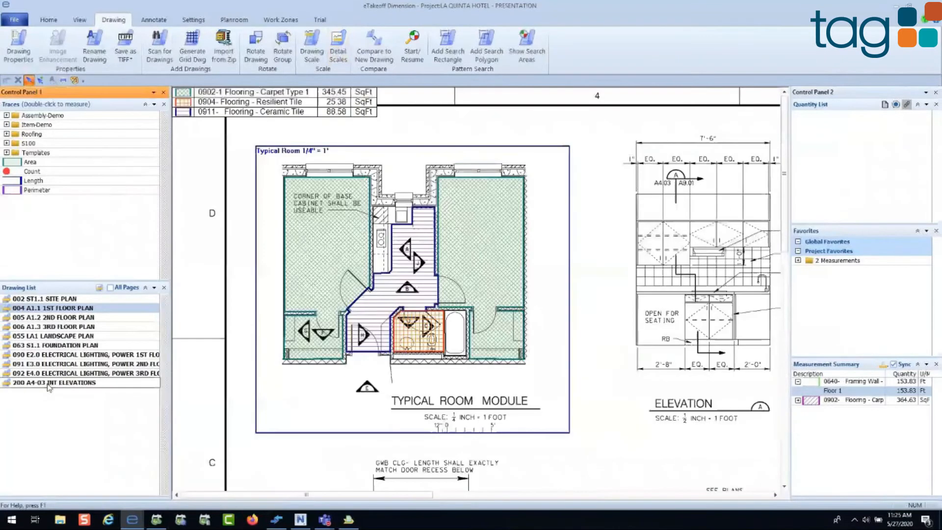
scroll(340, 213, down, 2)
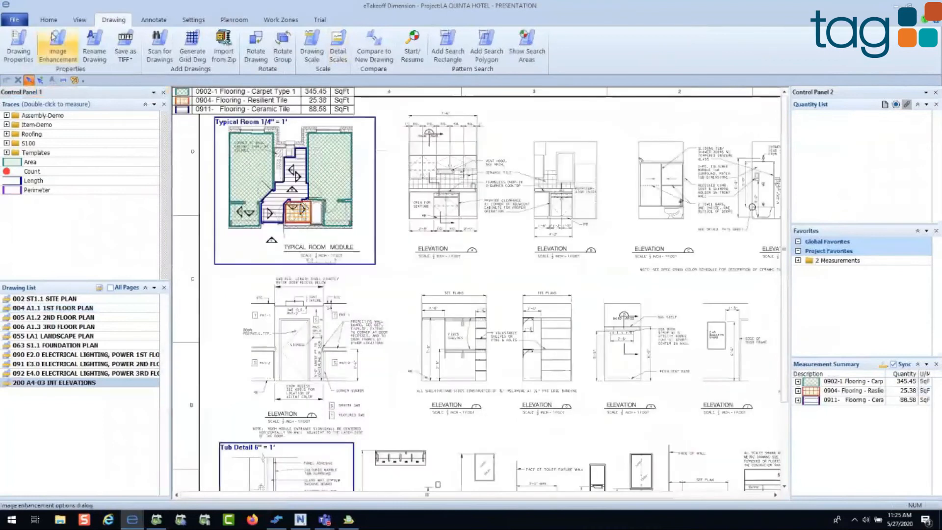
Step: View the standard scale options for the interior elevations, cancel the scale edit and inspect the Typical Room 1/4" = 1' scale area
click(48, 20)
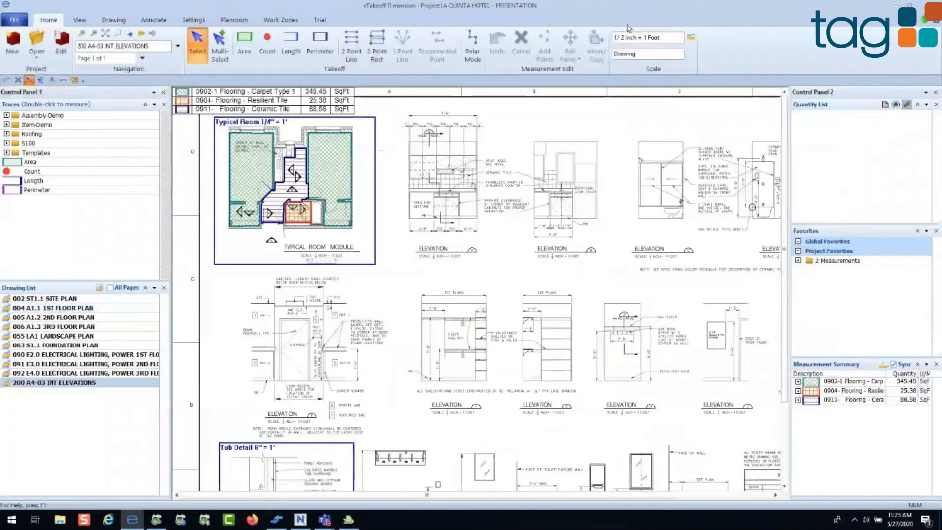
click(690, 37)
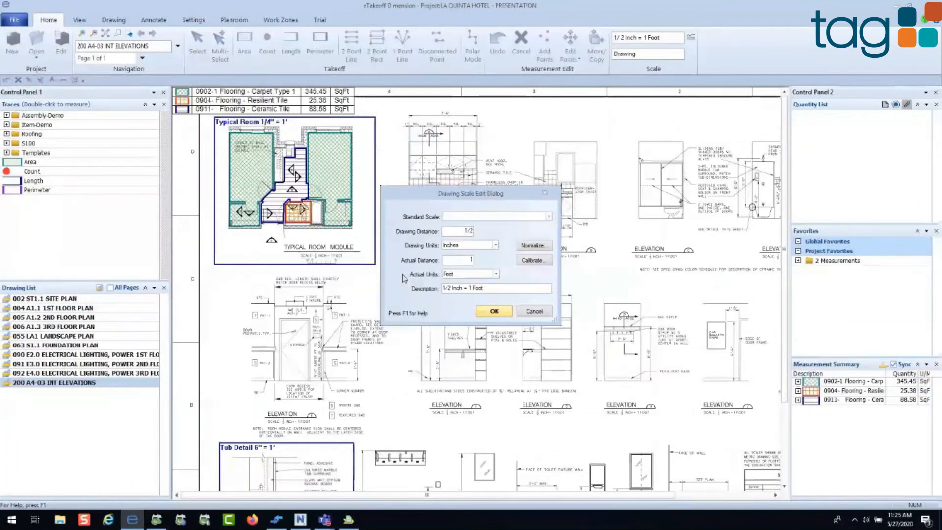
click(549, 217)
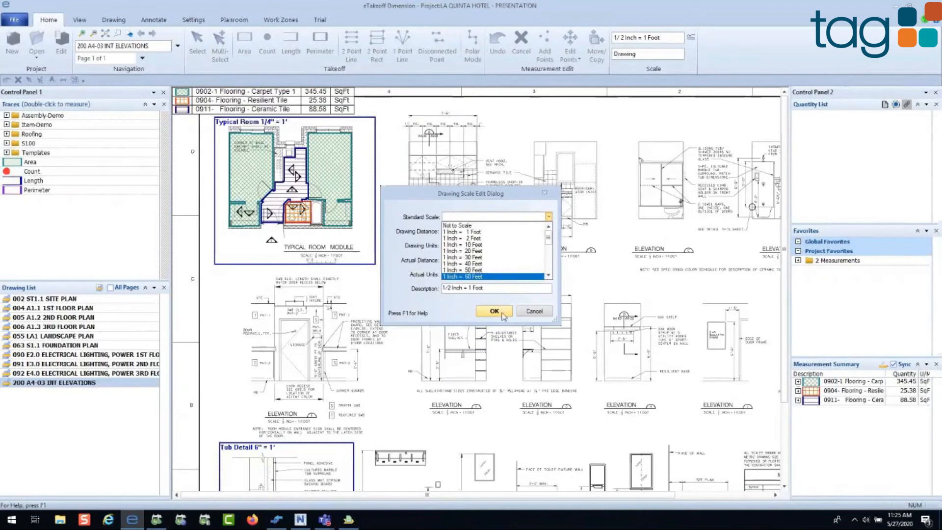
click(524, 312)
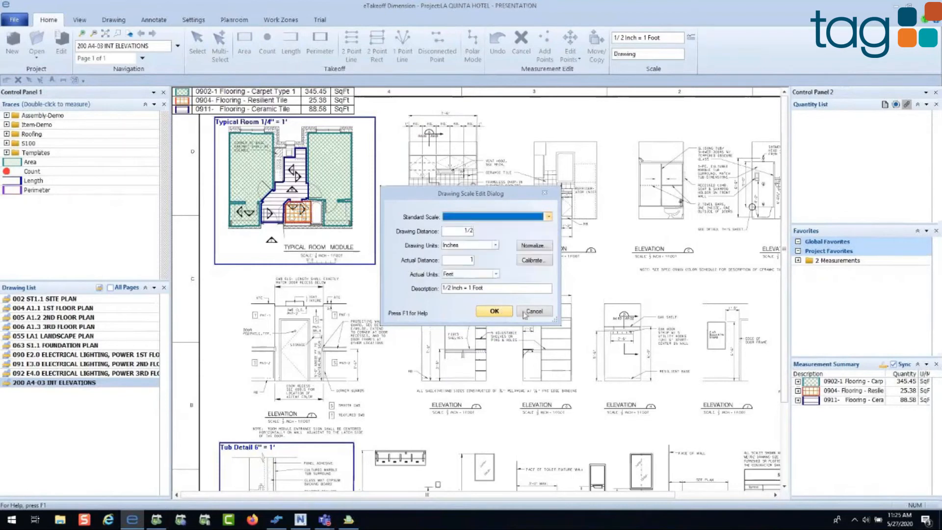
click(525, 313)
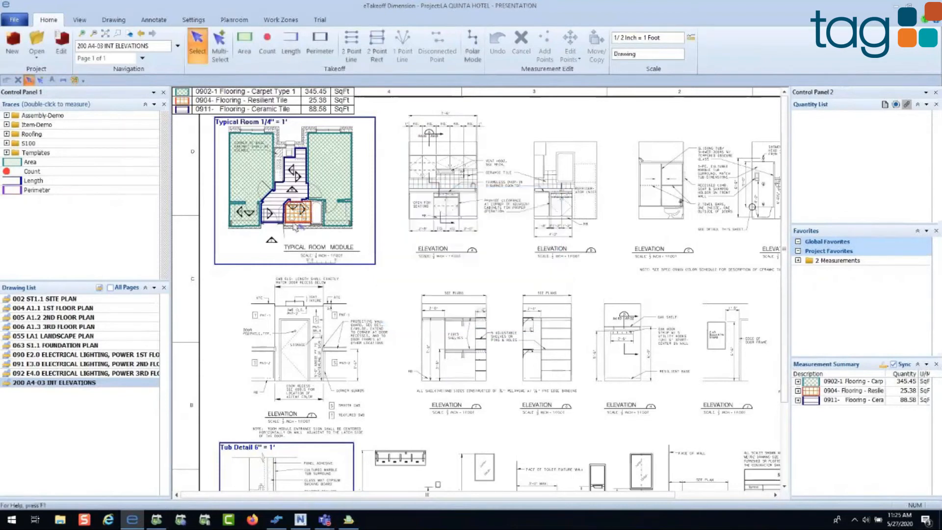
scroll(294, 227, up, 3)
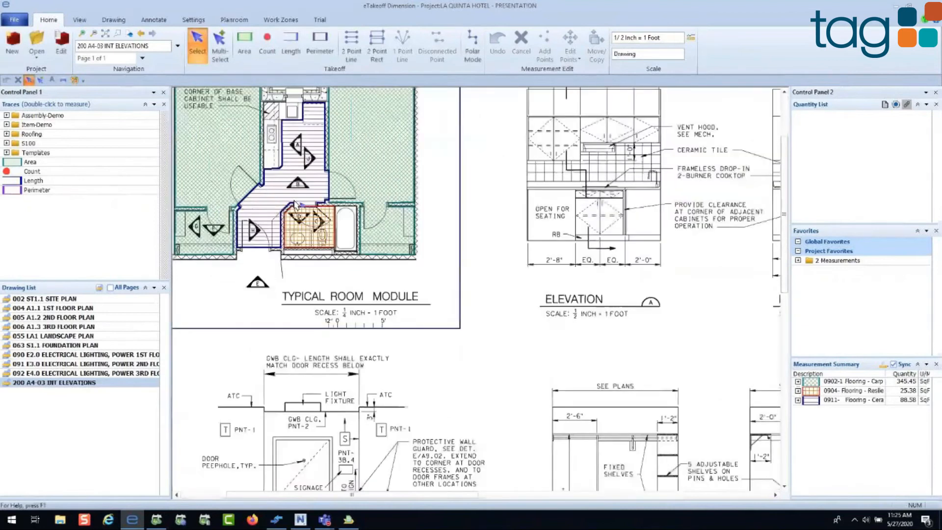
drag(296, 205, 367, 296)
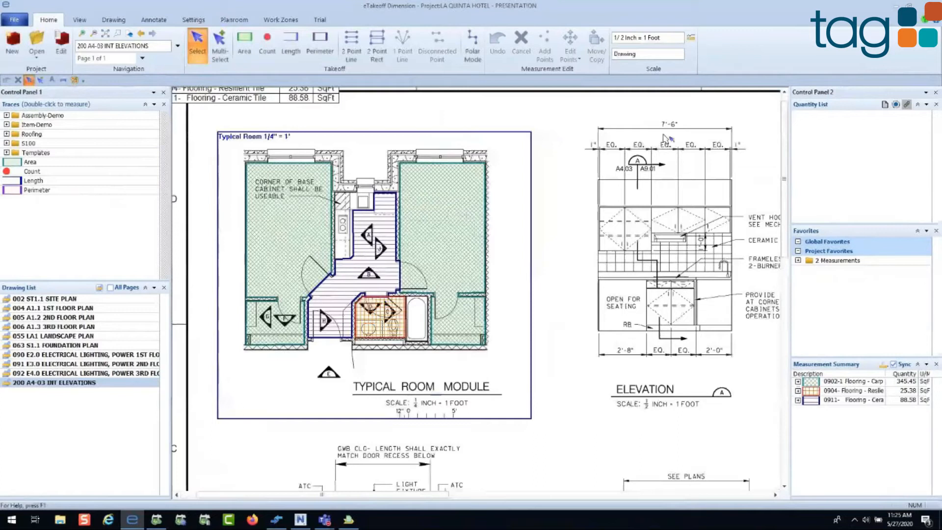
mouse_move(480, 305)
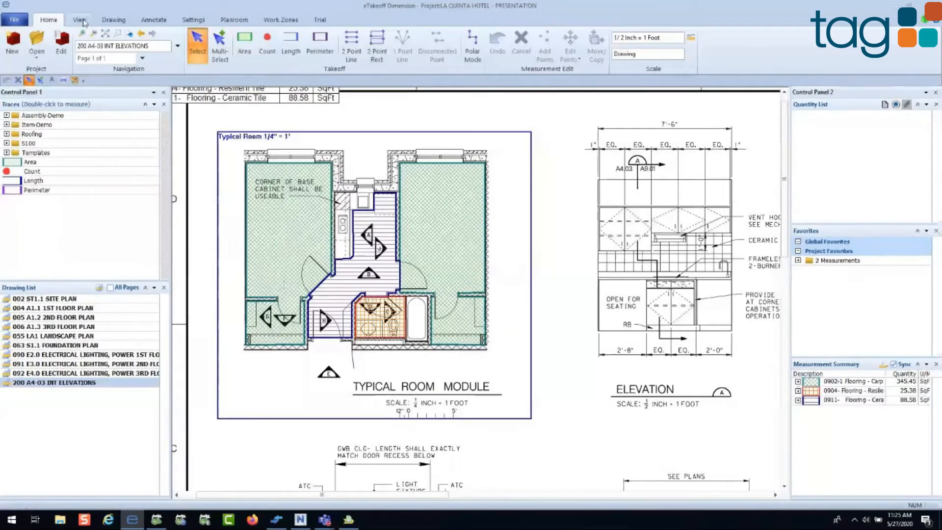
Step: Show the comparison drawing 201 A403 INTERIOR ELEV - ADDENDA 1 overlaid on the interior elevations drawing
click(106, 21)
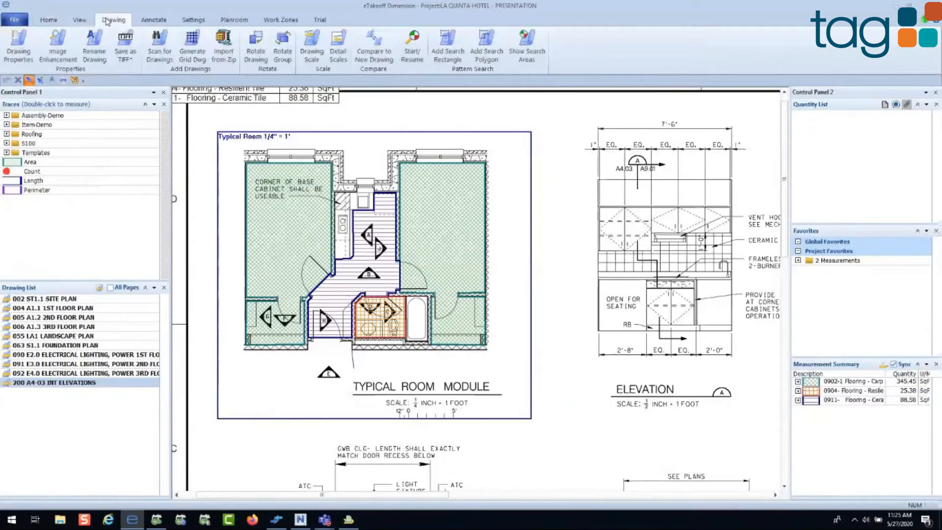
click(379, 43)
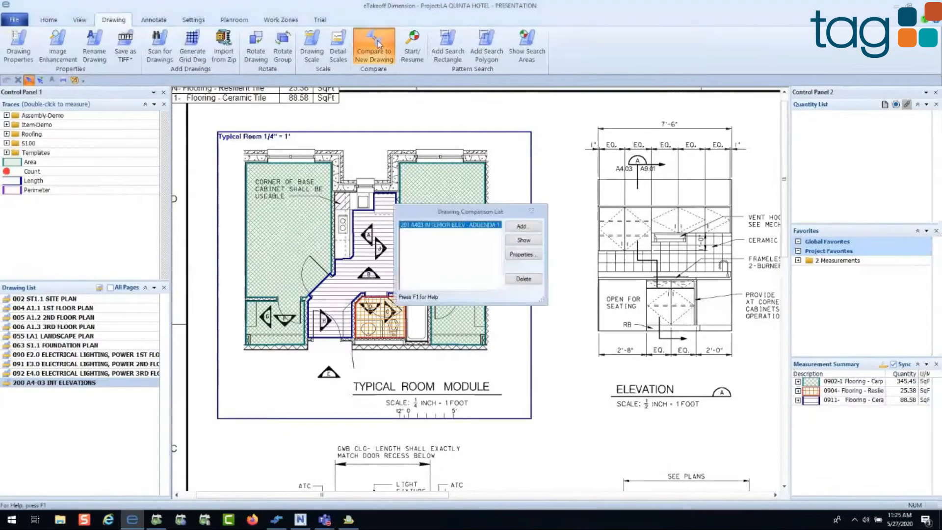
click(523, 241)
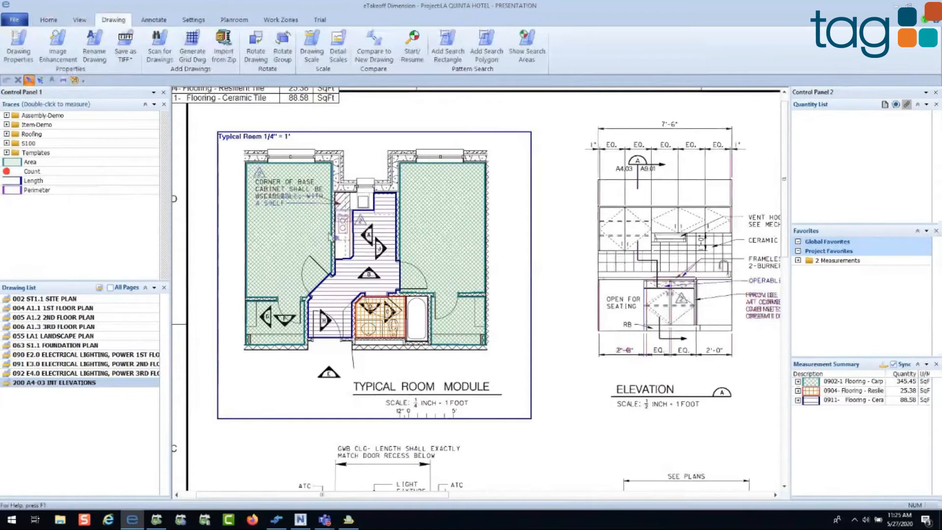
Step: Inspect the kitchen revisions in the Typical Room Module and set the drawing comparison to Emphasize Old
scroll(330, 236, up, 3)
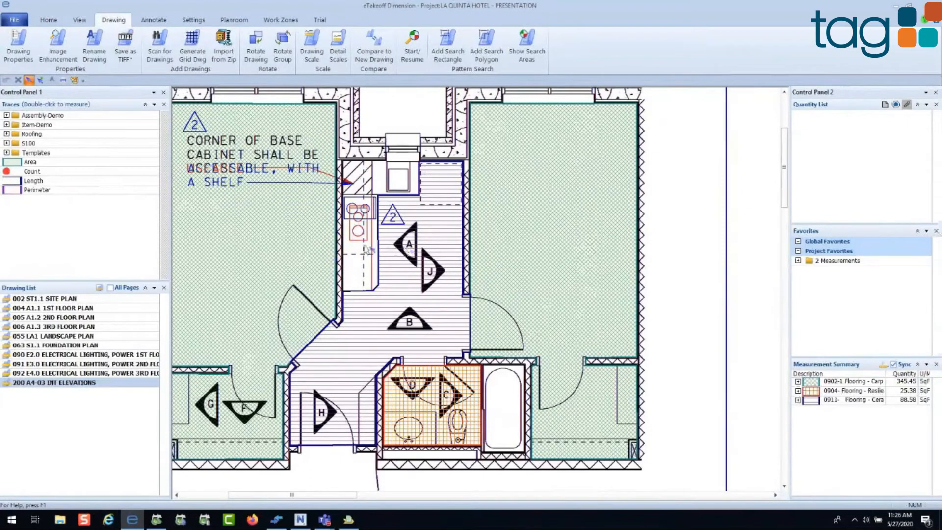
right_click(365, 247)
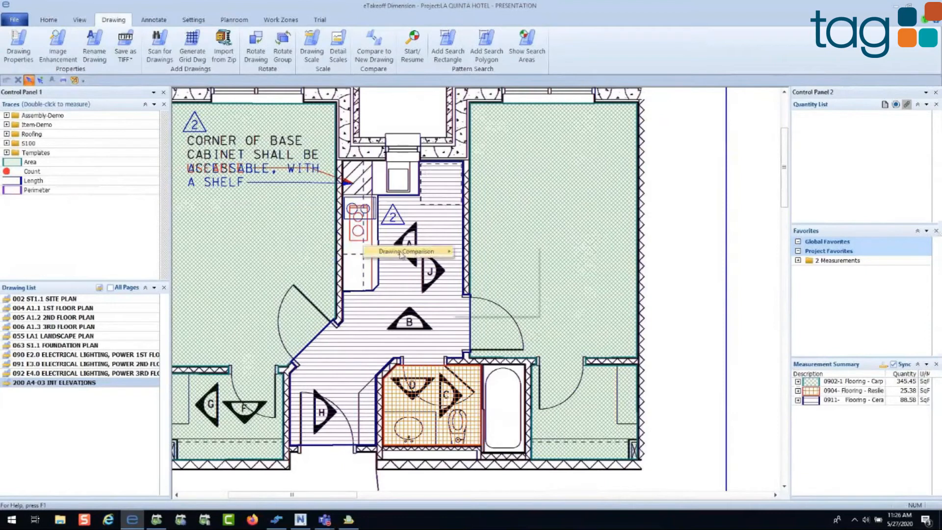
mouse_move(402, 254)
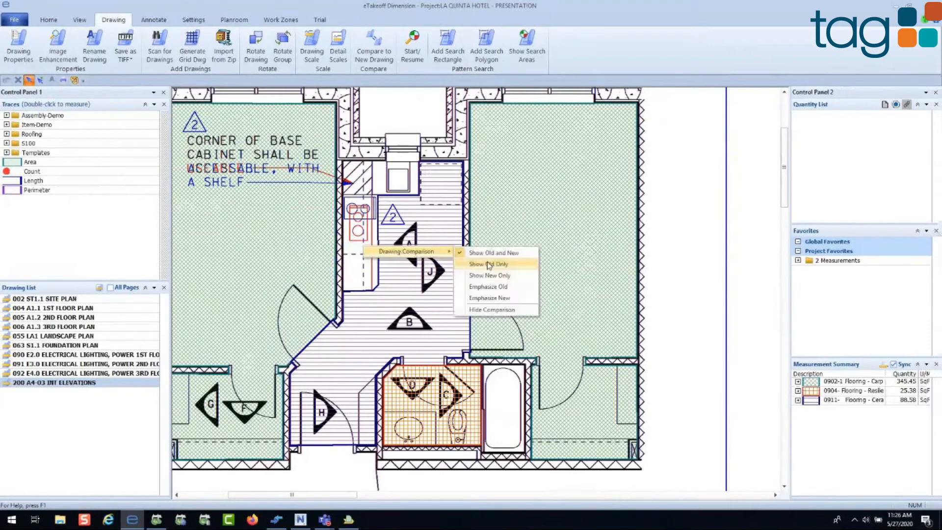
click(520, 289)
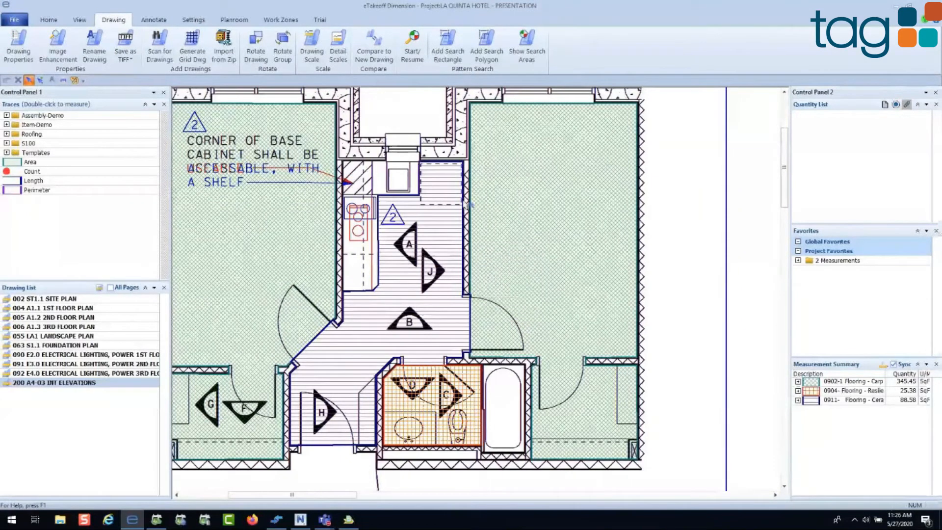
Step: Open the drawing 004 A1.1 1ST FLOOR PLAN
click(49, 20)
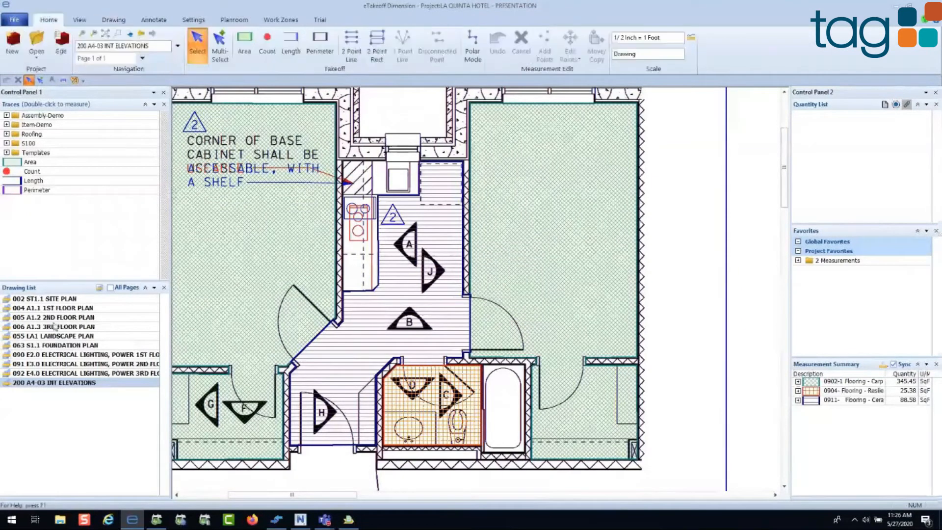
double_click(70, 307)
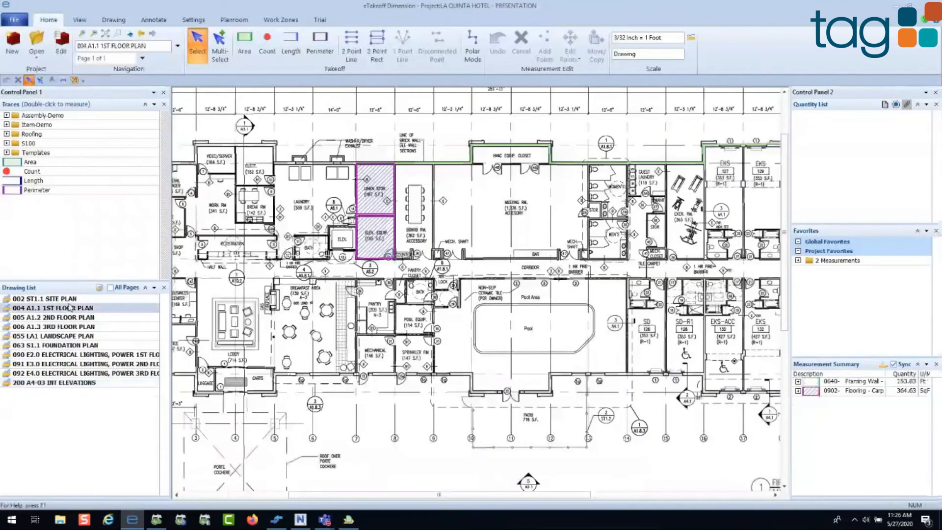
mouse_move(467, 254)
mouse_down()
mouse_move(415, 228)
mouse_move(381, 228)
mouse_up()
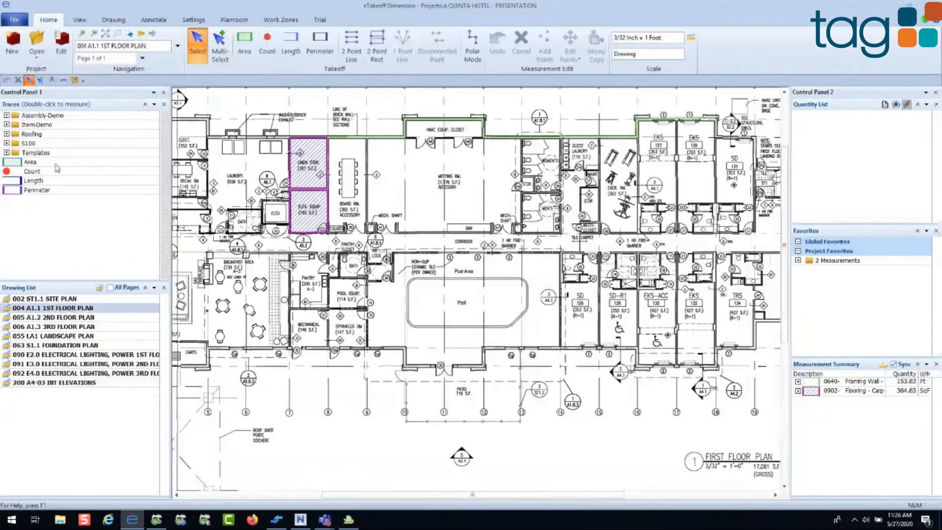
click(50, 164)
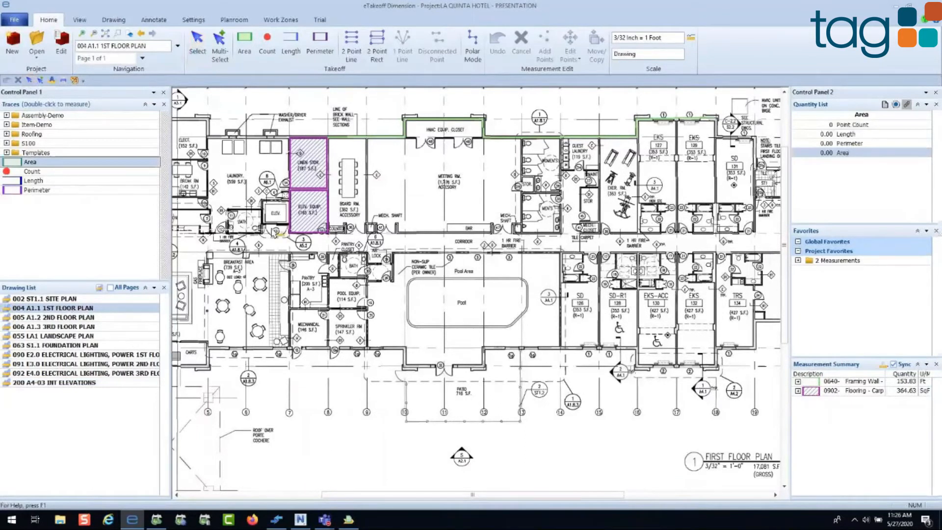
scroll(326, 157, up, 3)
click(330, 119)
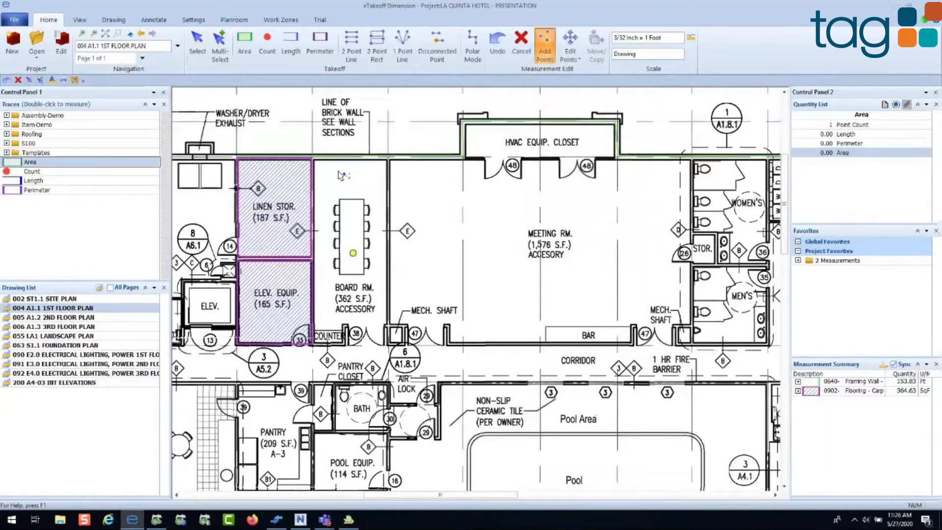
key(Escape)
Step: Measure the Board Rm. and the adjoining strip of the Meeting Rm. as two-point rectangles with the Area trace
double_click(116, 162)
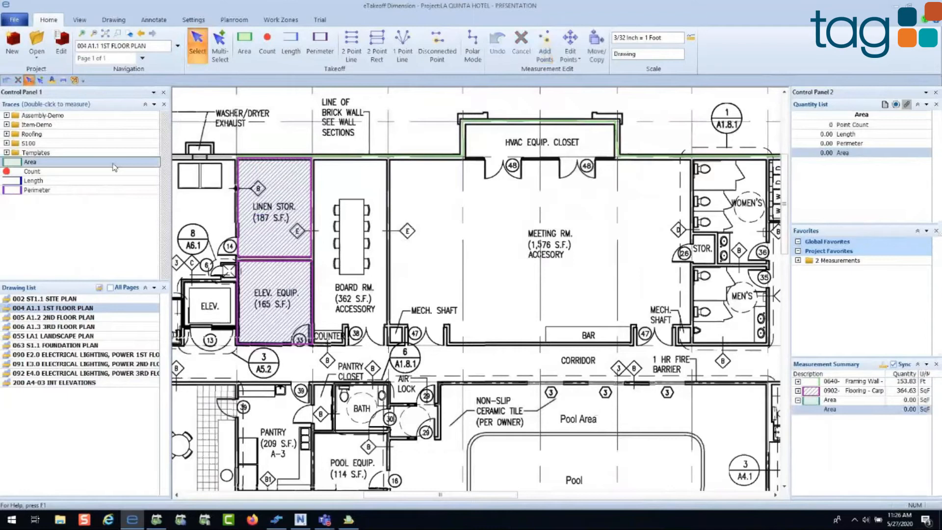
click(315, 160)
click(390, 345)
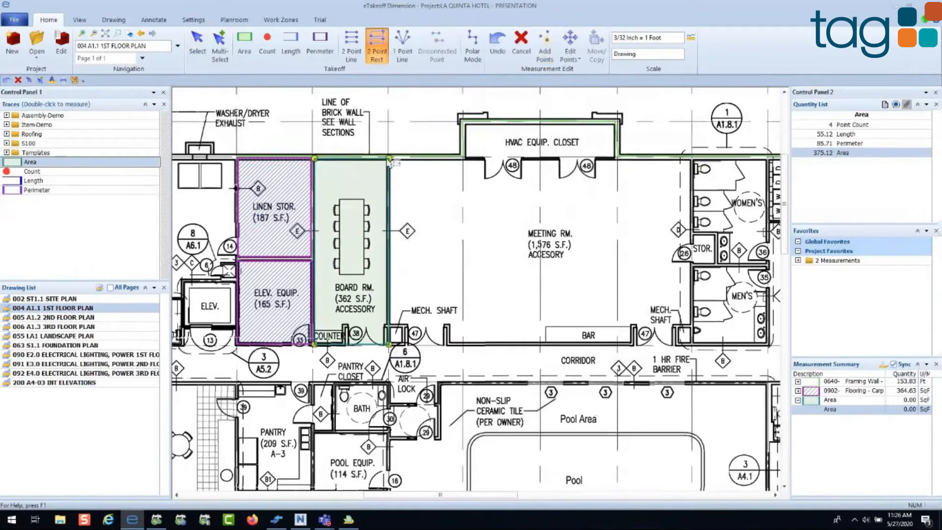
click(390, 158)
click(464, 343)
click(390, 344)
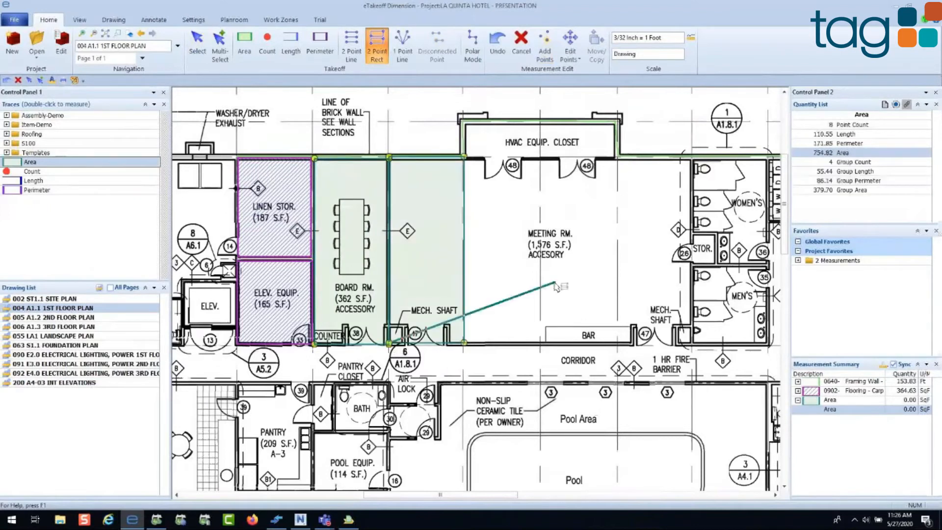
drag(556, 285, 369, 287)
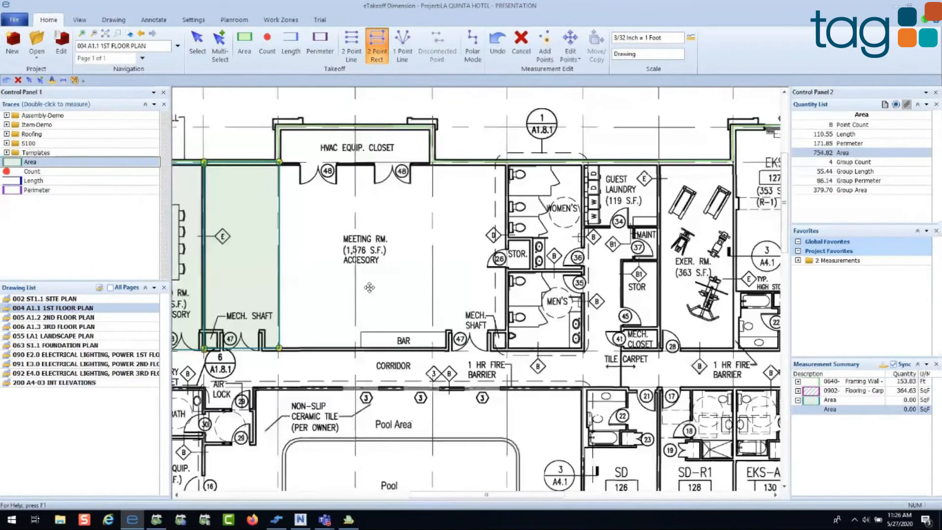
key(Escape)
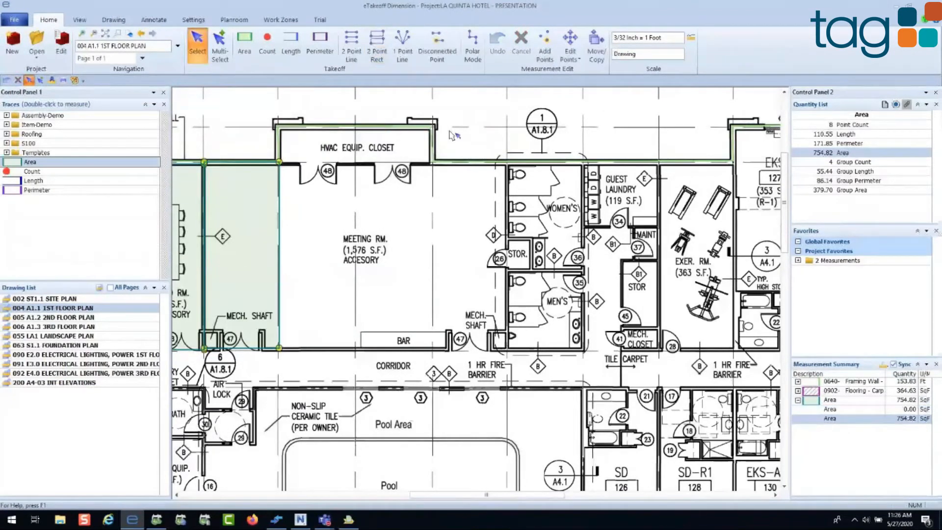
Step: Copy the two-rectangle area measurement onto the middle of the Meeting Rm., next to the strip already measured
click(596, 51)
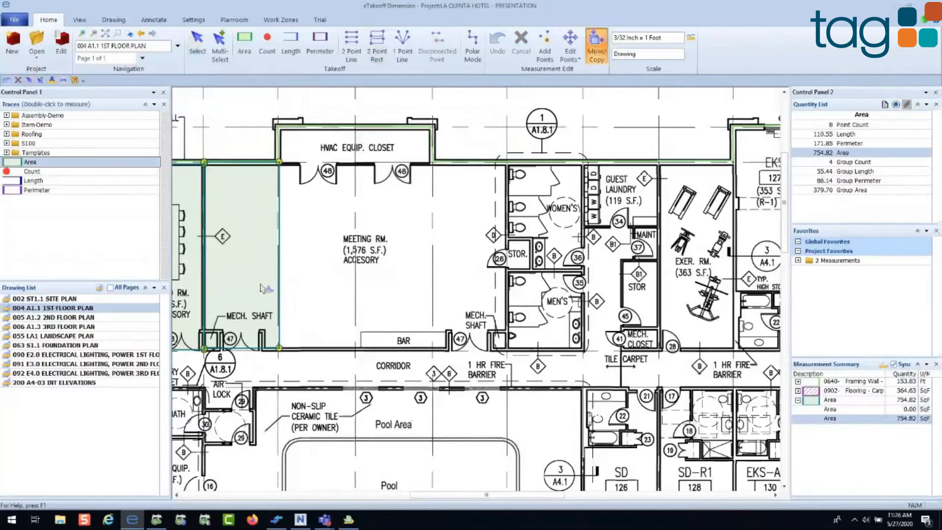
drag(260, 286, 414, 286)
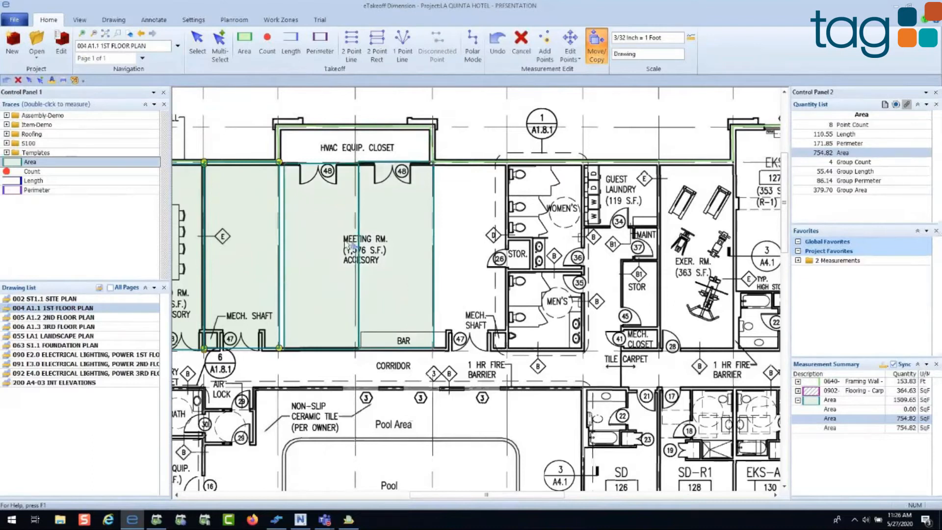
Step: Open the drawing 006 A1.3 3RD FLOOR PLAN and show the carpet flooring measurement over the upper row of rooms
click(75, 329)
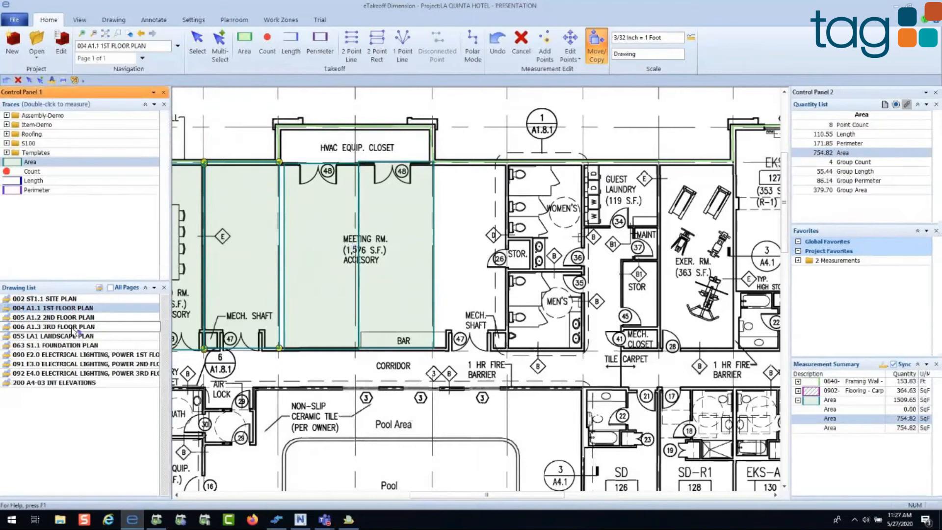
double_click(74, 327)
drag(403, 337, 426, 185)
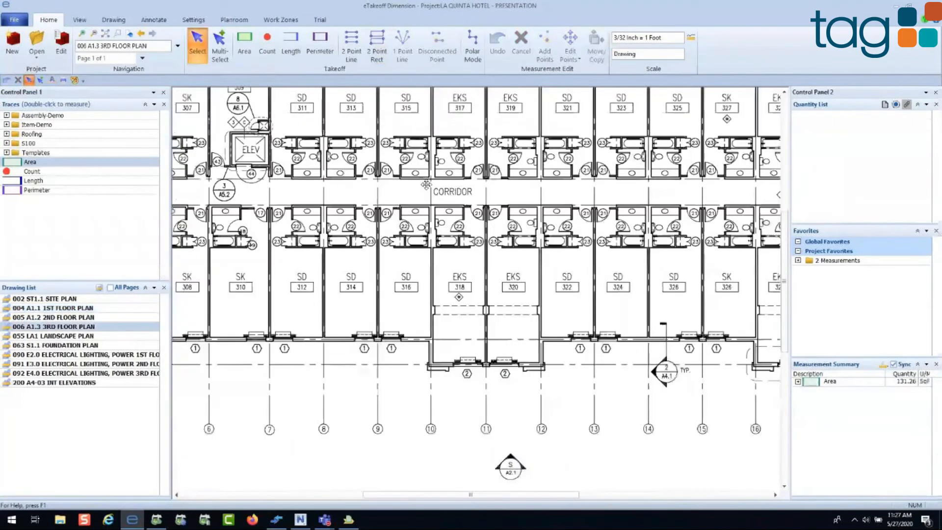
scroll(426, 185, down, 3)
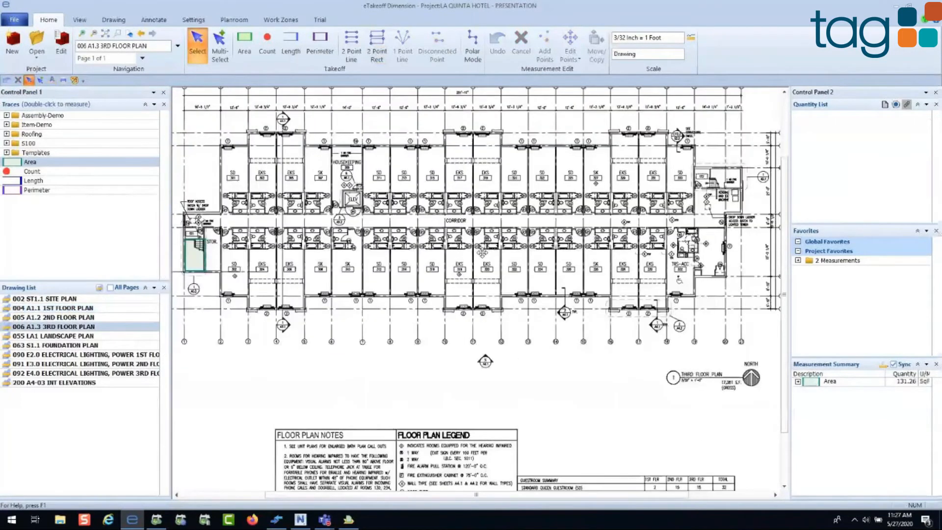
drag(482, 253, 479, 261)
click(851, 268)
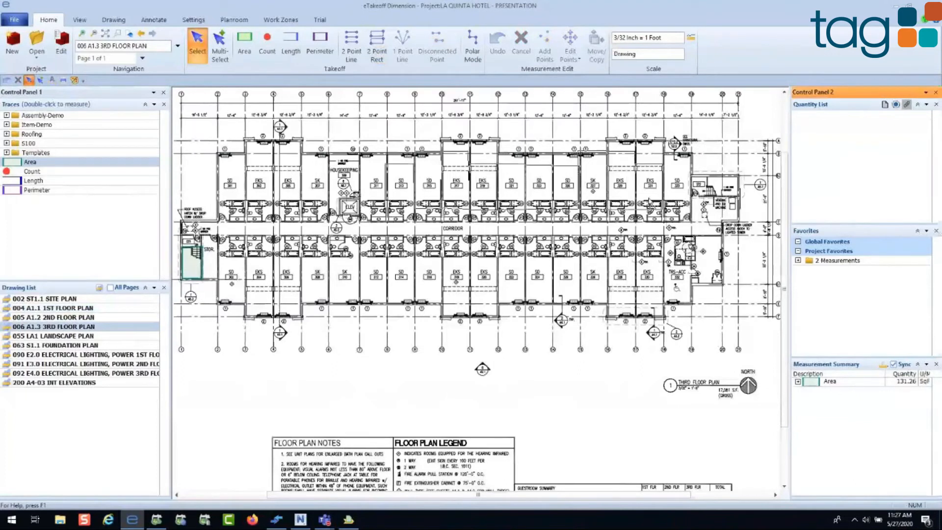
click(493, 201)
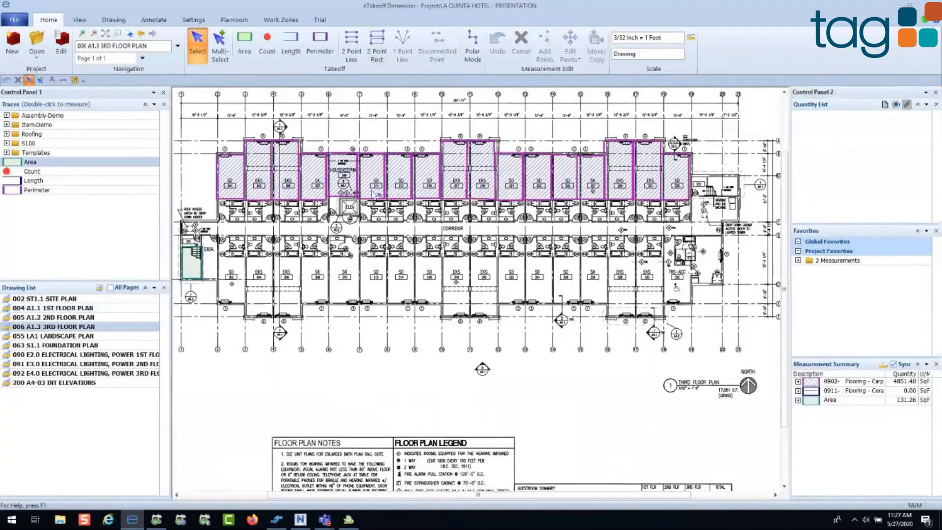
Step: Select the Floor 3 carpet flooring measurement, view its name for editing and close the editor without changes
click(372, 194)
click(52, 80)
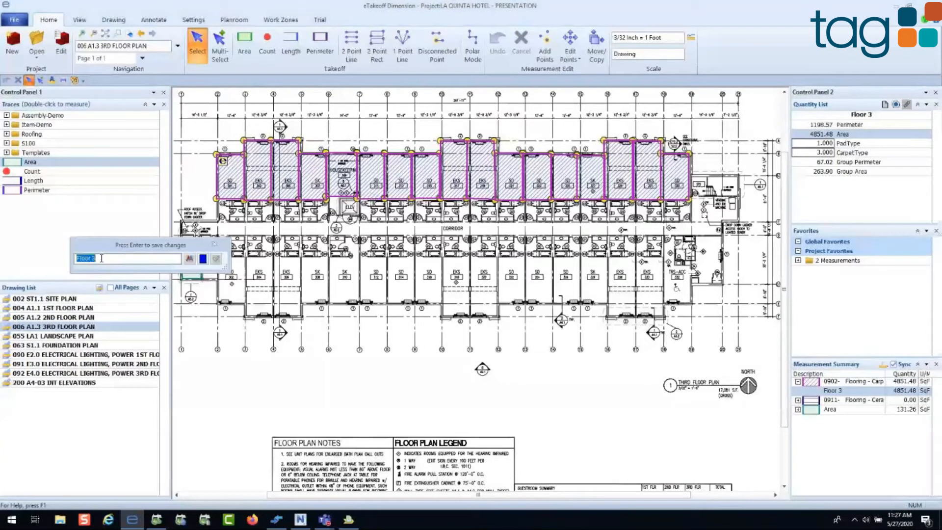
click(214, 244)
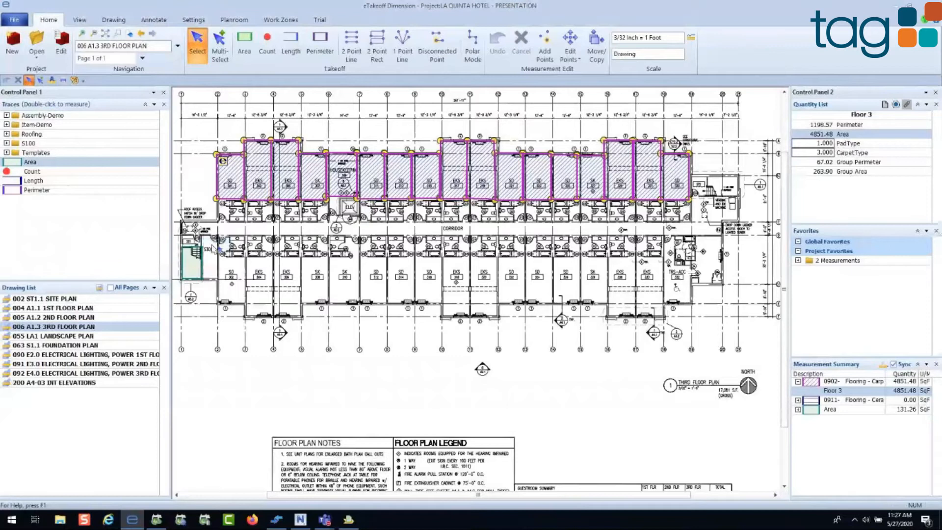
Step: Return to the drawing 004 A1.1 1ST FLOOR PLAN and bring the Pool Area into view
click(101, 311)
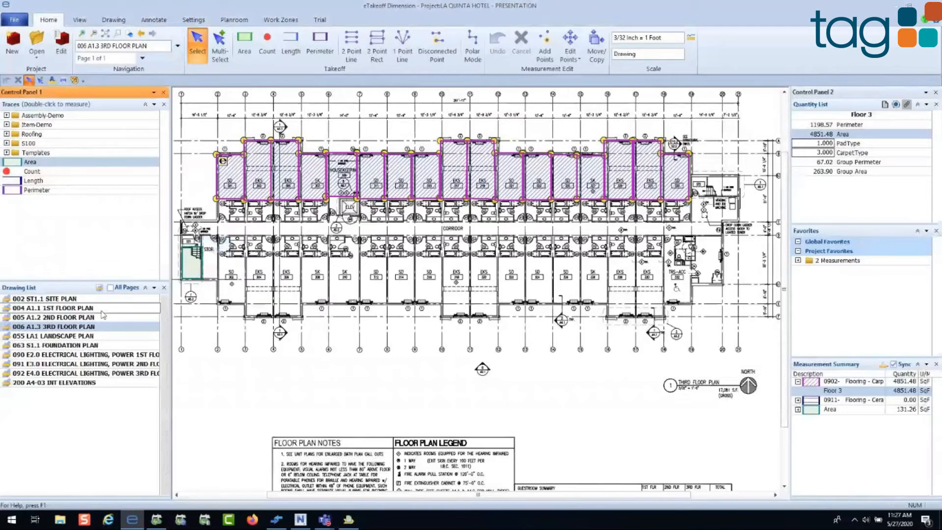
double_click(102, 309)
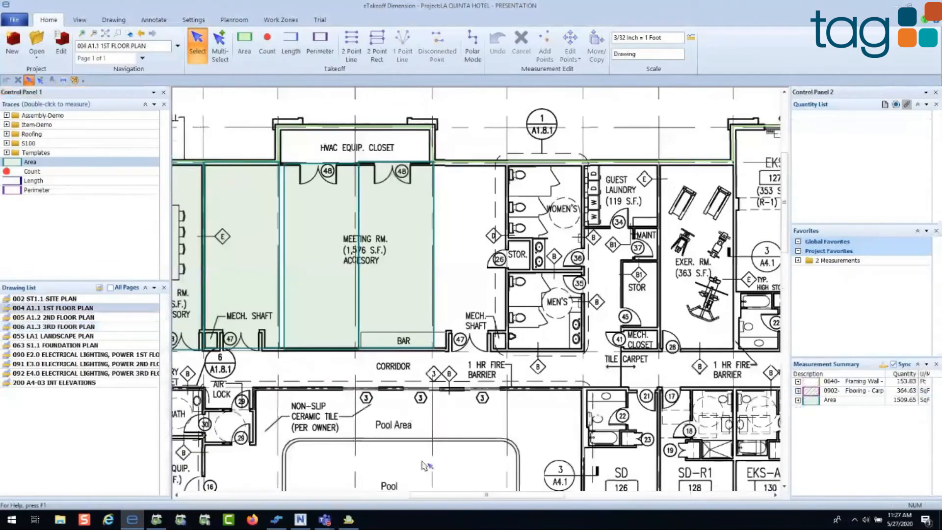
drag(425, 465, 457, 231)
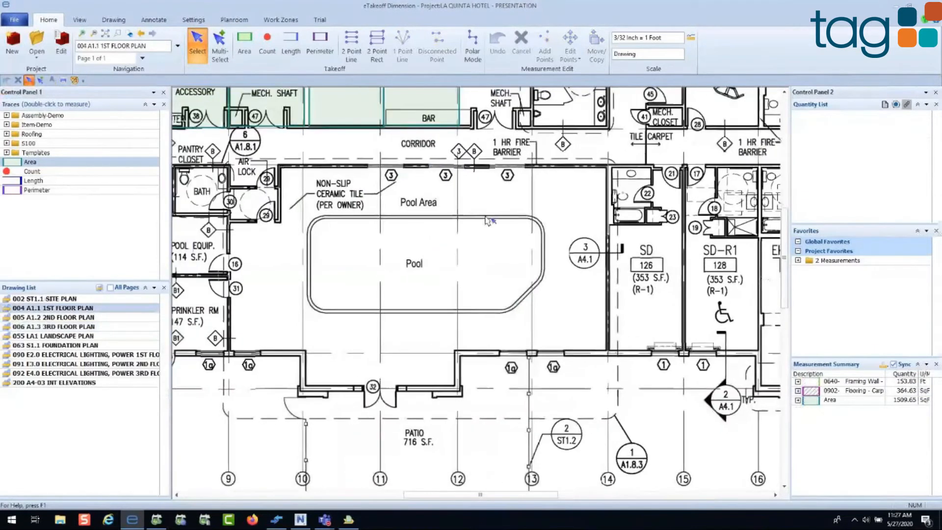
Step: Trace the outline of the Pool Area with the Area trace, following the patio entrance bay and the air lock corner
double_click(83, 166)
click(280, 167)
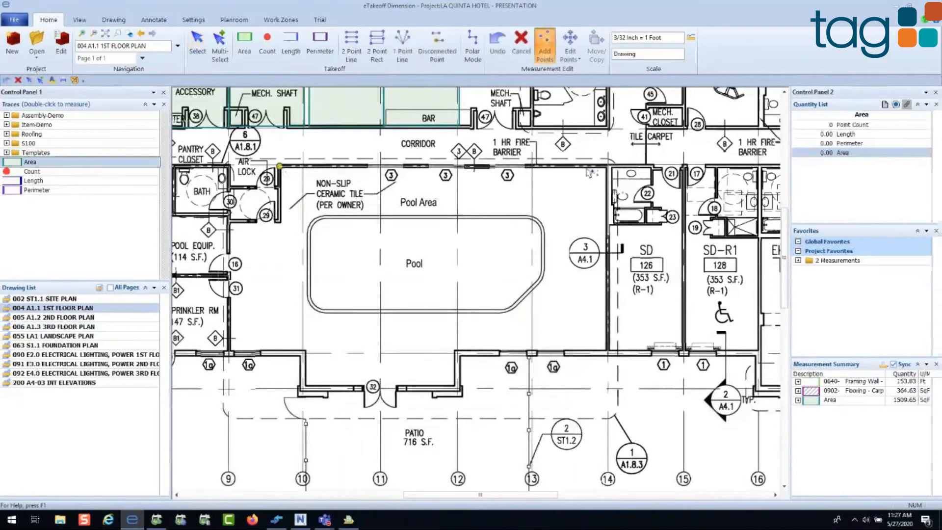
click(605, 167)
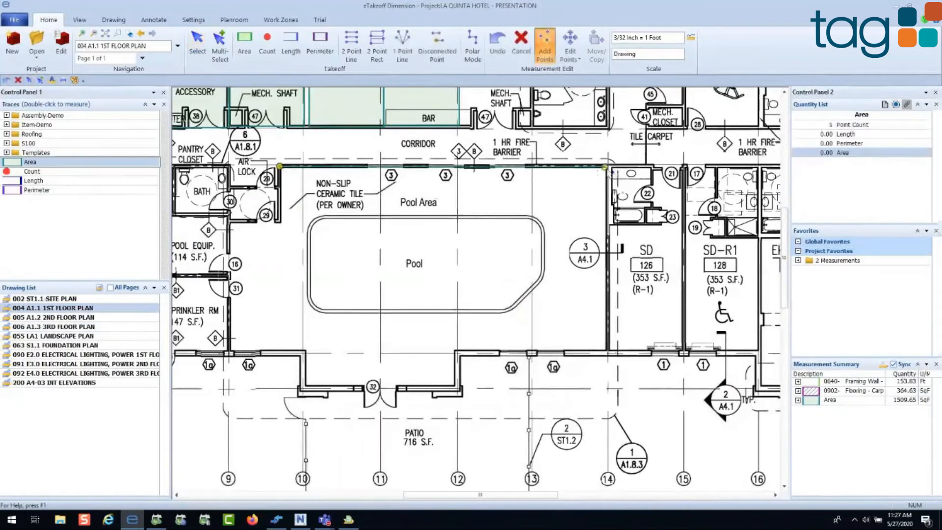
click(604, 350)
click(455, 351)
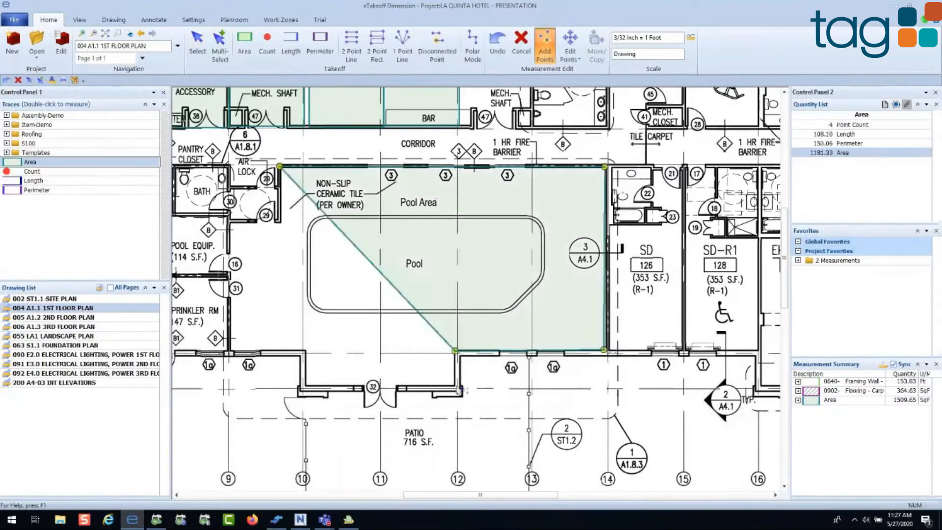
click(456, 384)
click(307, 385)
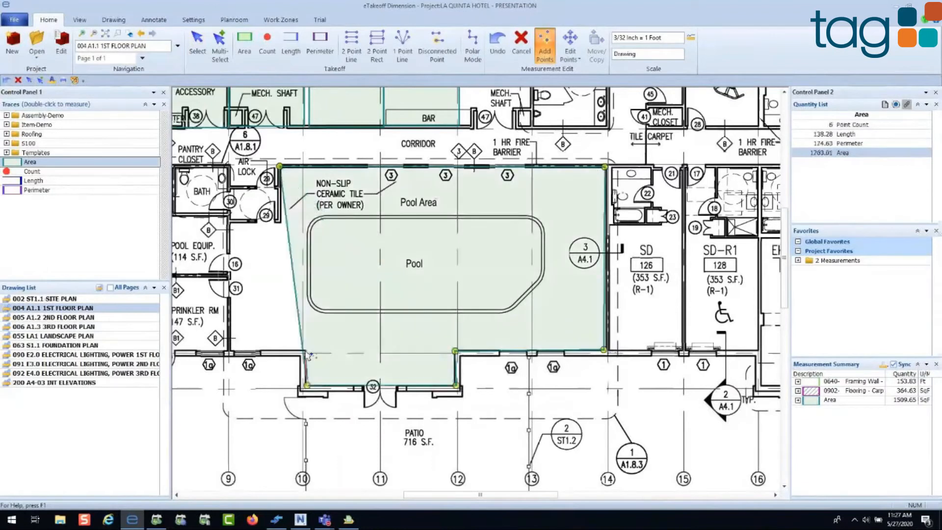
click(306, 352)
click(230, 350)
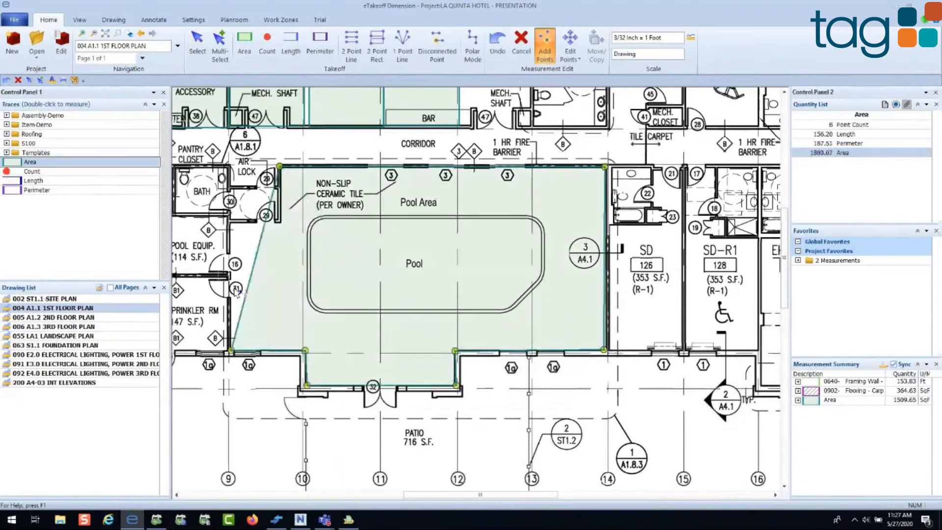
click(230, 224)
click(280, 225)
click(281, 225)
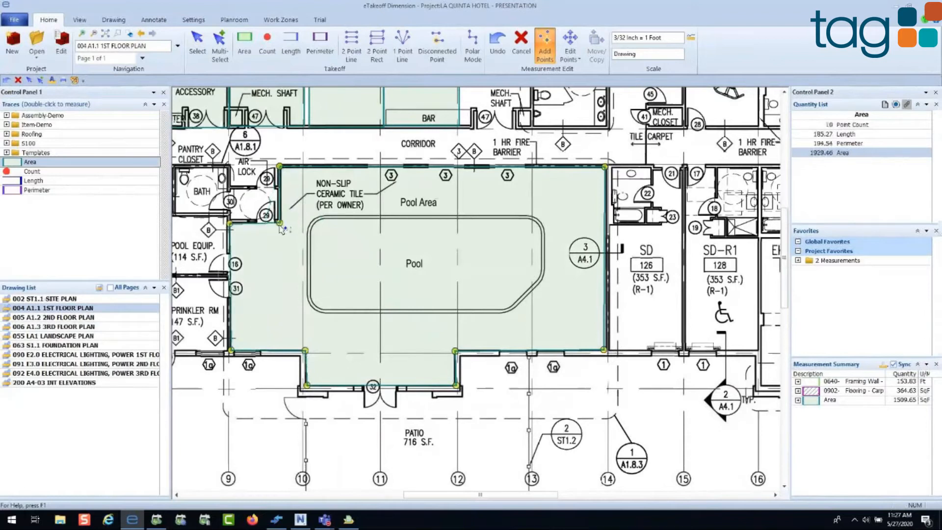
Step: Finish the Pool Area outline and start a disconnected cutout along the pool's upper edge, rounding its upper-left corner
right_click(279, 226)
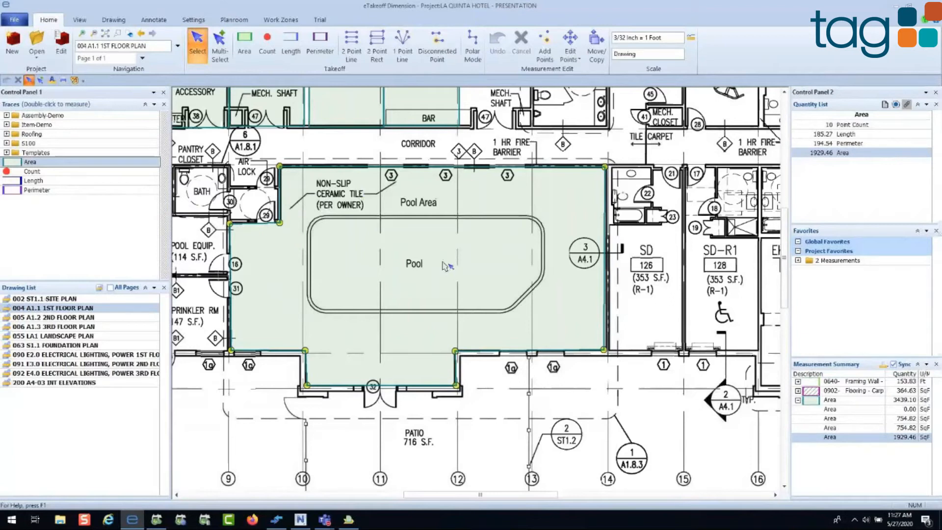
mouse_move(446, 266)
key(d)
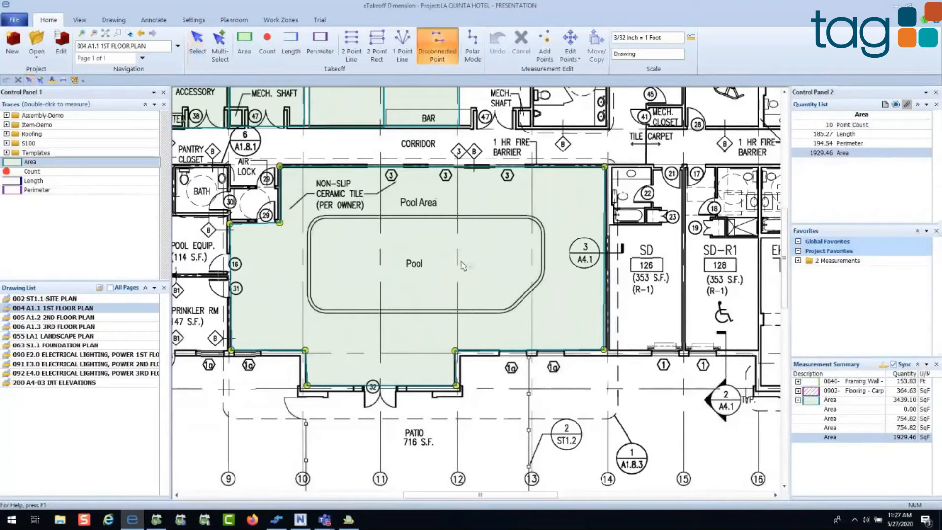
scroll(461, 266, up, 2)
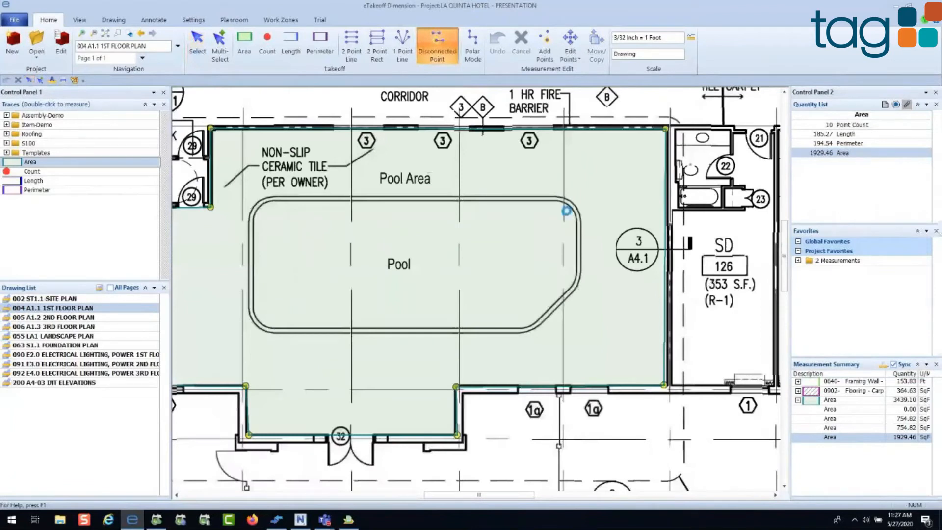
click(559, 202)
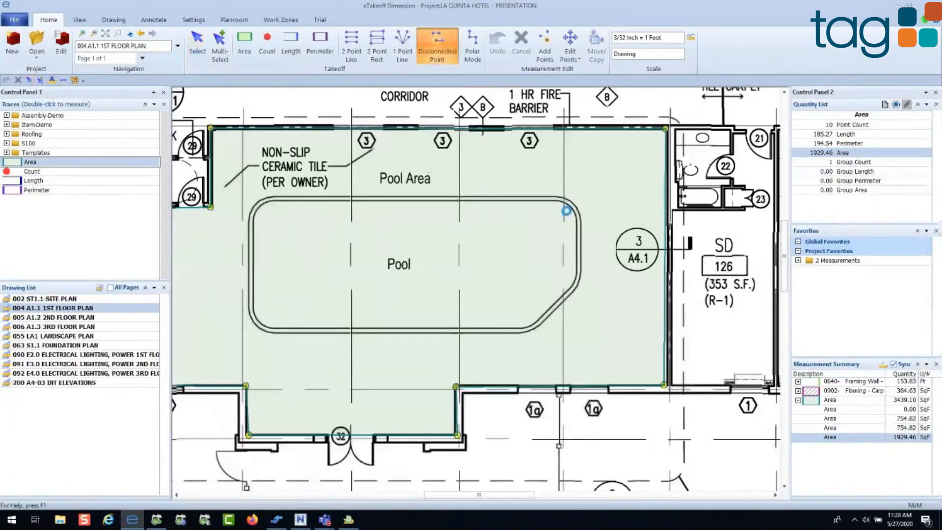
click(273, 200)
click(259, 209)
click(254, 219)
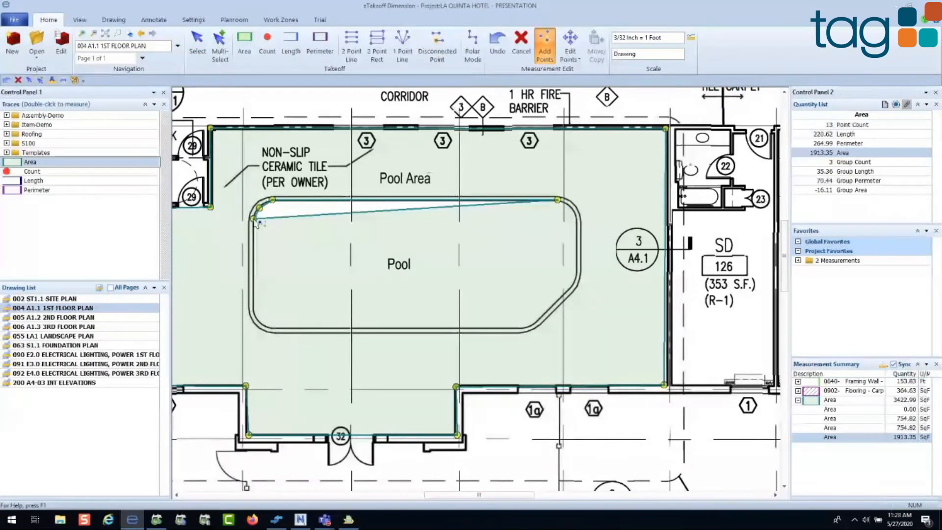
Step: Continue the pool cutout around the rounded lower-left corner, along the lower edge and up the angled lower-right corner
click(254, 310)
click(255, 315)
click(258, 320)
click(262, 324)
click(268, 327)
click(518, 328)
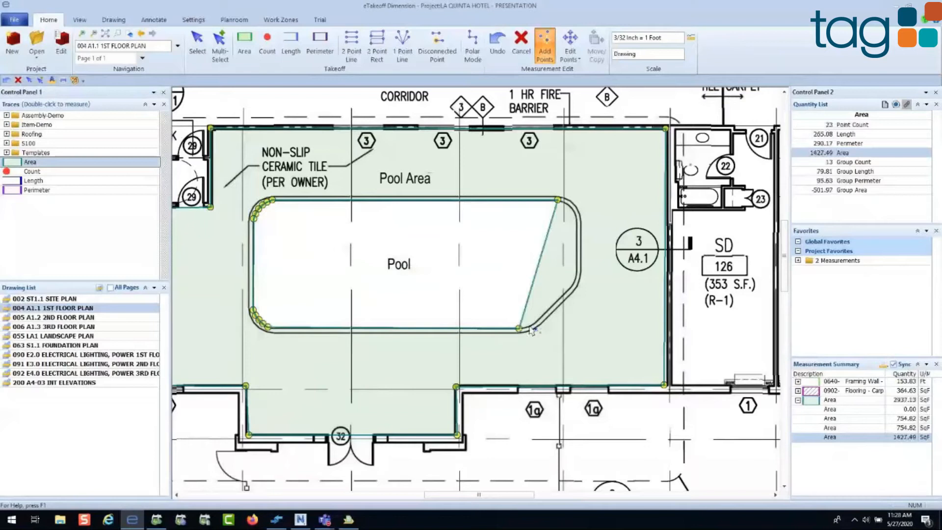
click(533, 322)
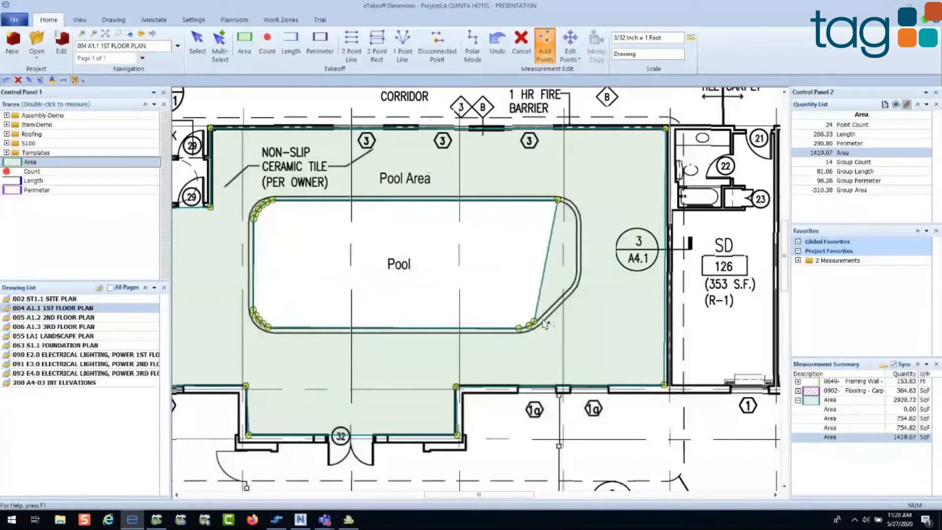
click(568, 290)
click(577, 271)
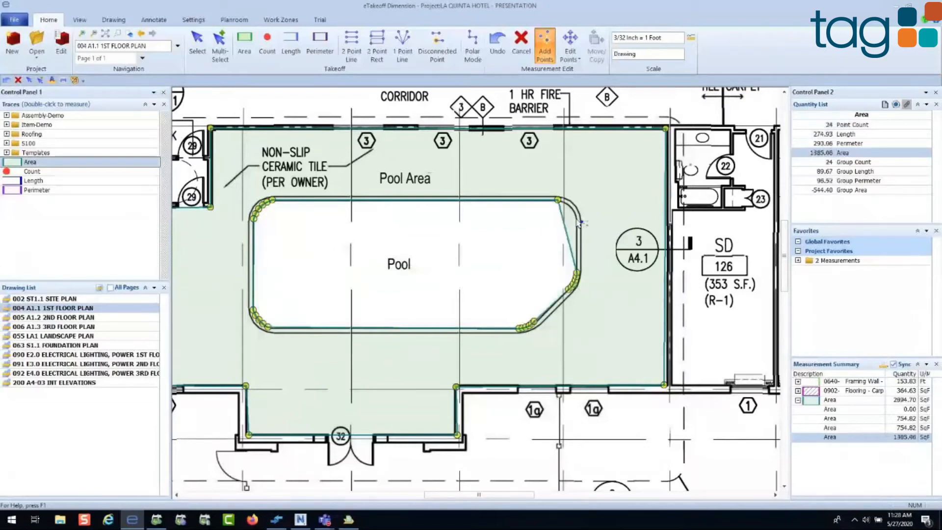
click(576, 218)
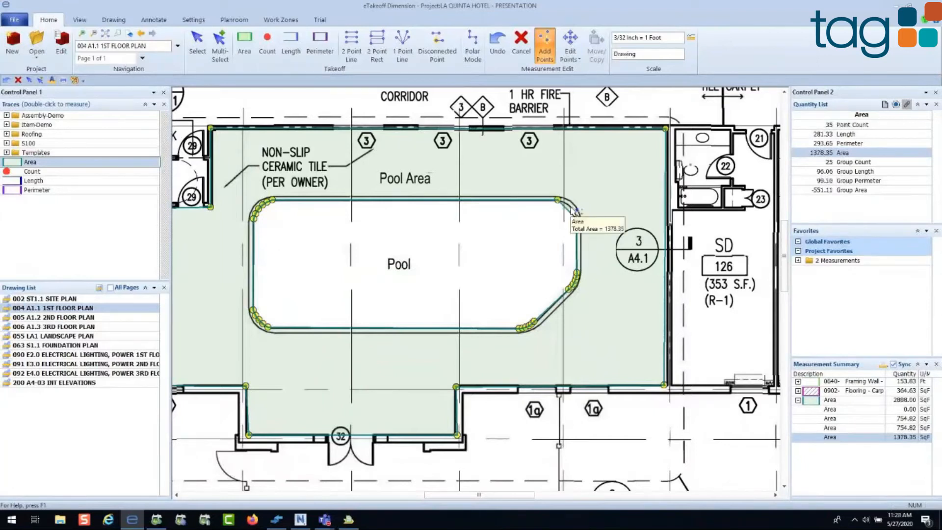
click(571, 208)
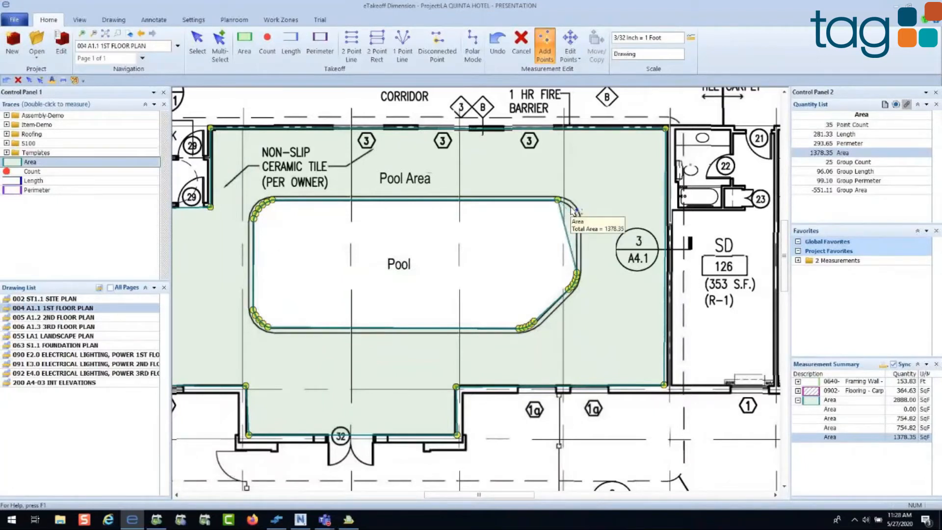
key(ctrl+z)
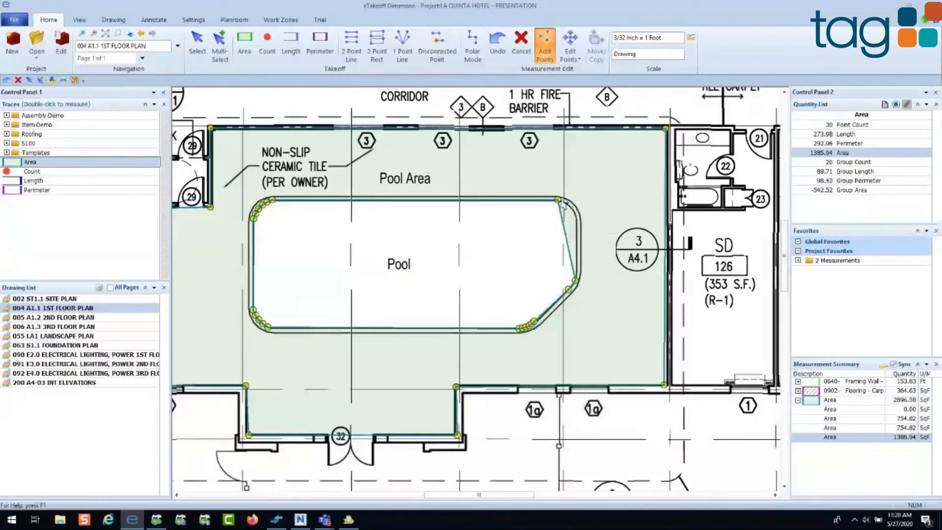
Step: Trace the pool's rounded upper-right corner back to the cutout's first point and finish the measurement
click(576, 215)
click(561, 204)
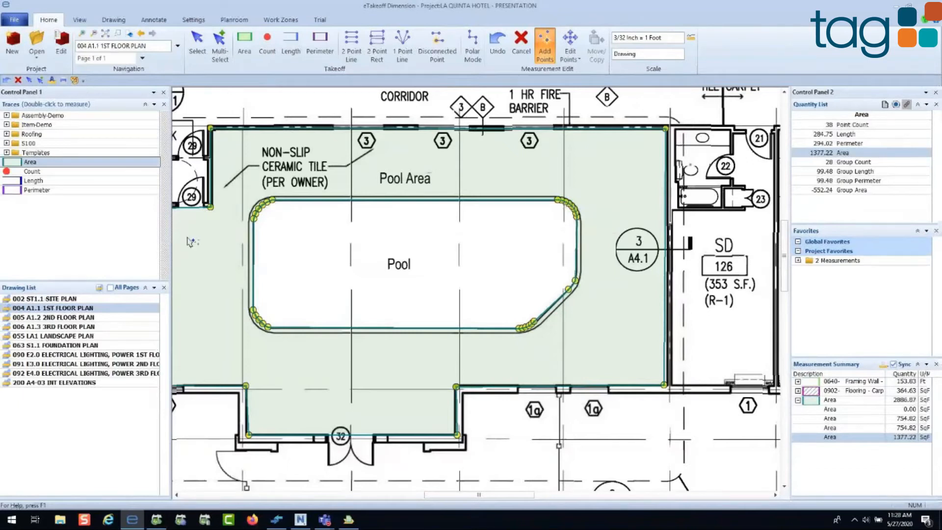
scroll(278, 197, down, 1)
scroll(407, 234, down, 1)
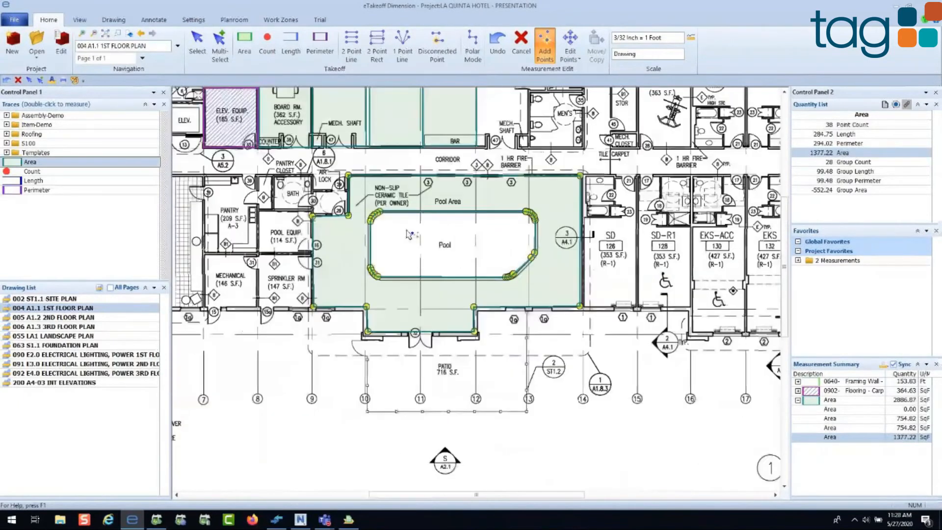
key(Escape)
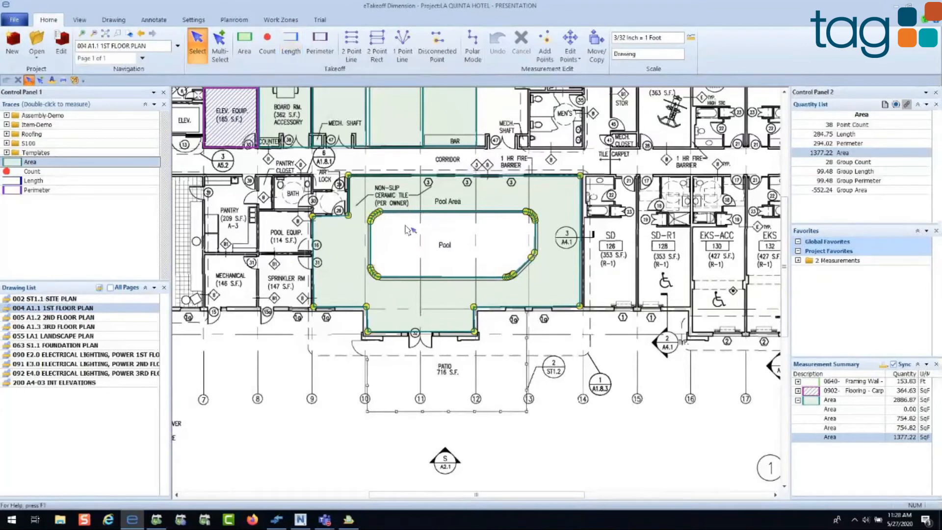
Step: Copy the pool cutout as a new measurement with the trace 0355c S.O.G. - Interior Slab-Moderate w/dtize from Assembly-Demo, 0003- CONCRETE
scroll(407, 229, up, 2)
scroll(406, 231, up, 1)
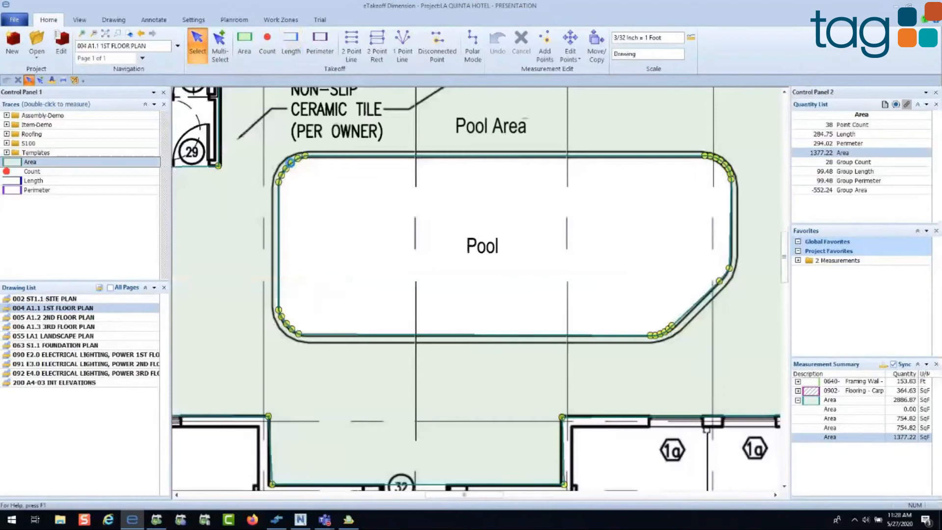
right_click(294, 167)
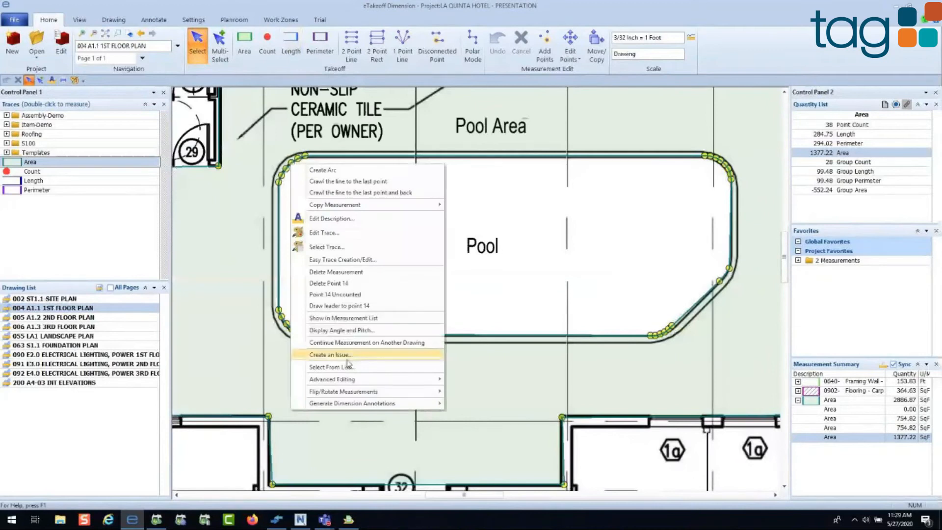
mouse_move(431, 379)
click(471, 382)
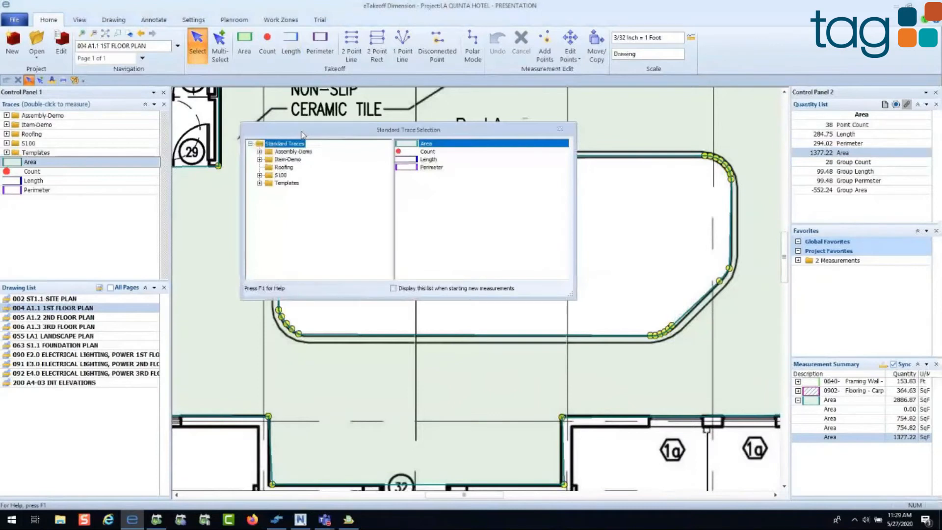
drag(303, 135, 382, 142)
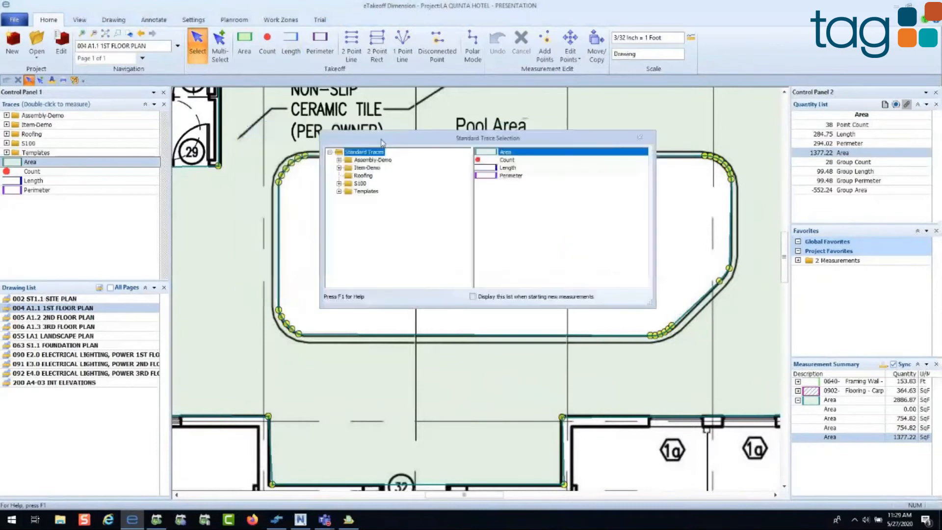
click(339, 160)
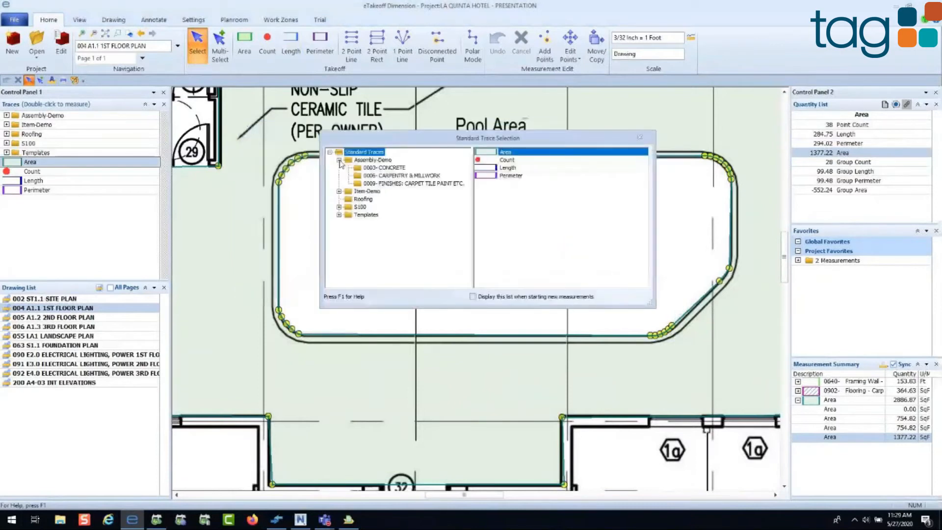
click(377, 169)
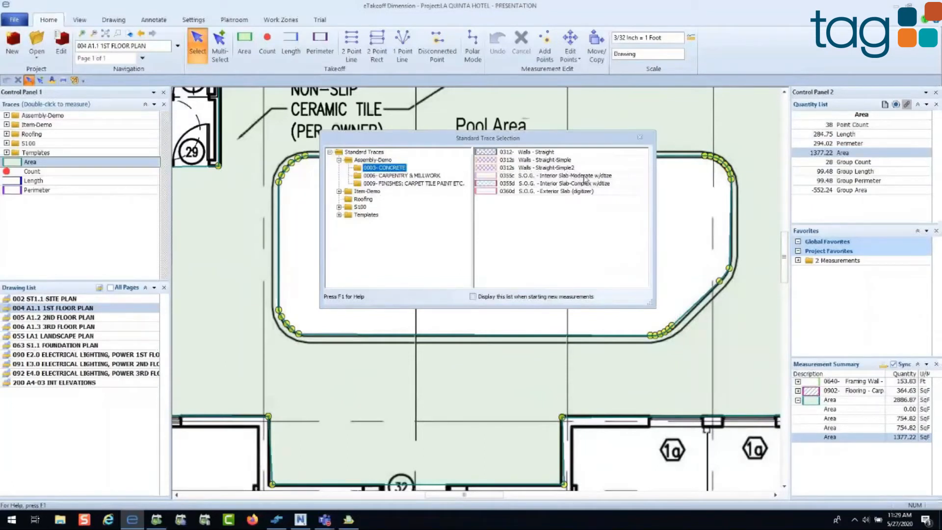
click(585, 179)
double_click(585, 180)
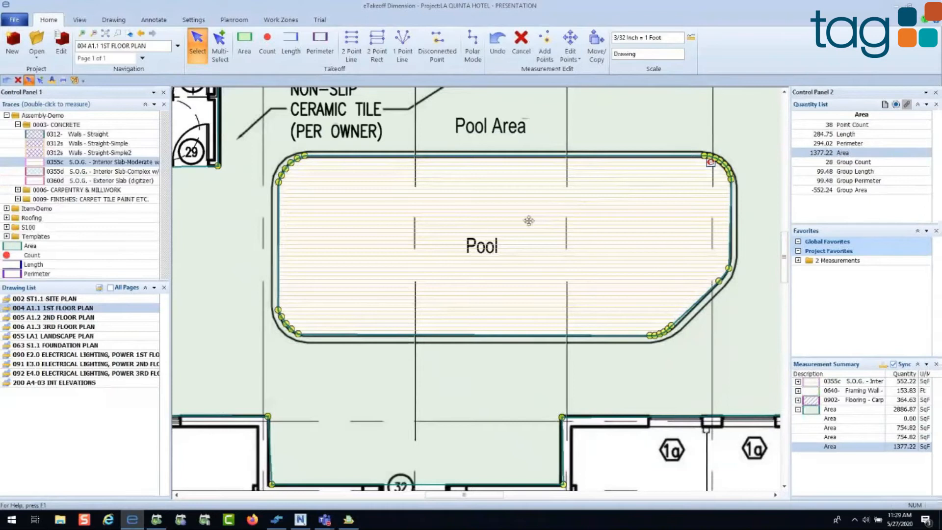
Step: Select the new pool slab measurement, open its assembly variables and set the sand and concrete depths to 4 in
drag(529, 221, 485, 240)
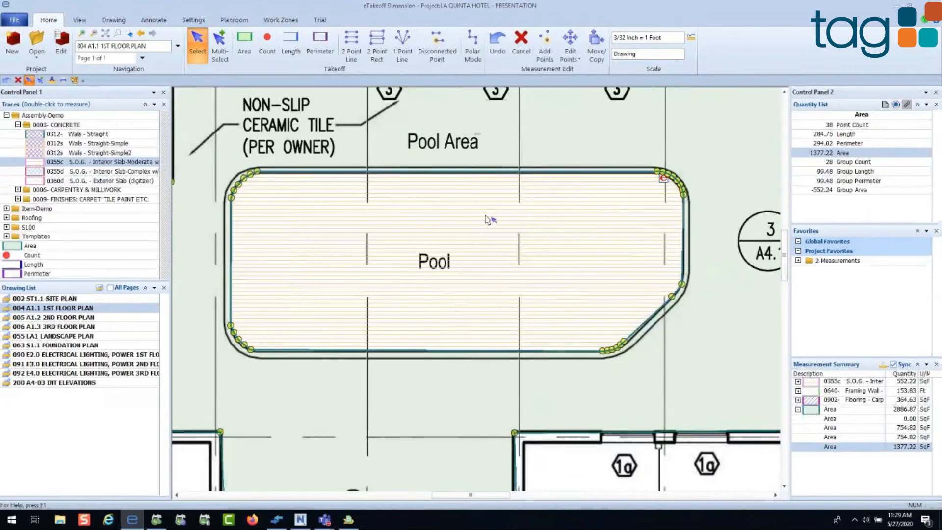
click(452, 227)
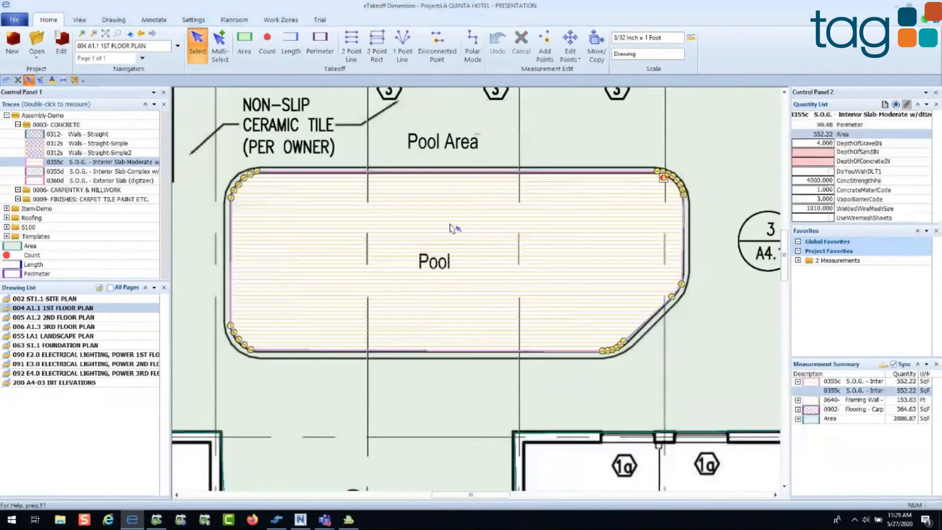
double_click(451, 227)
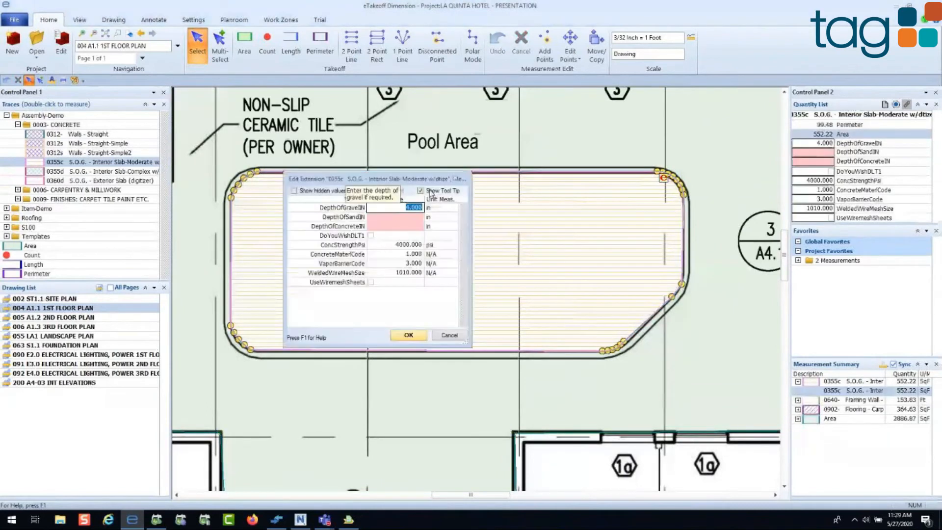
drag(415, 180, 392, 204)
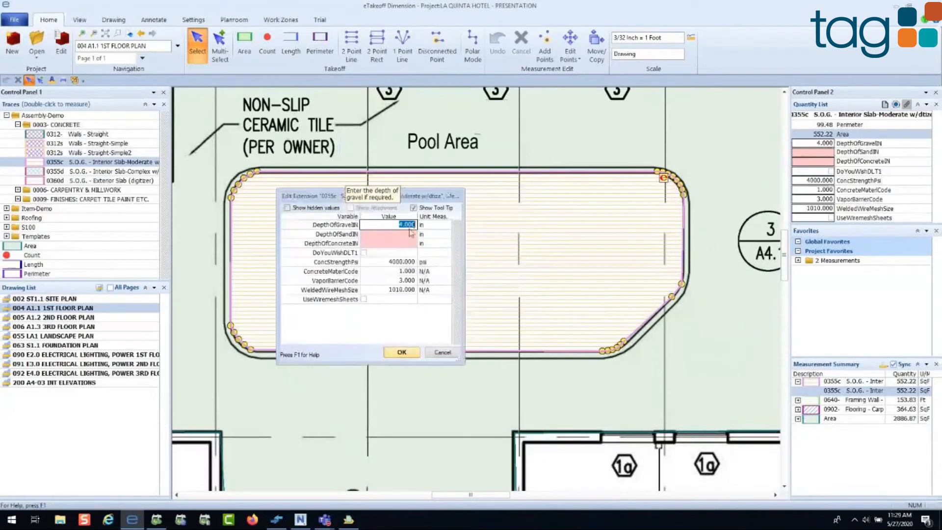
click(410, 233)
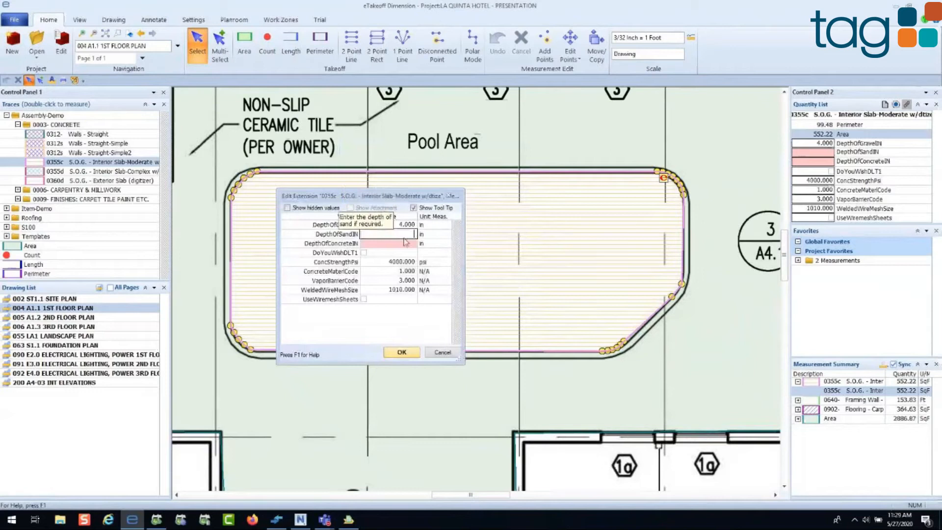
click(405, 242)
text(4)
click(419, 248)
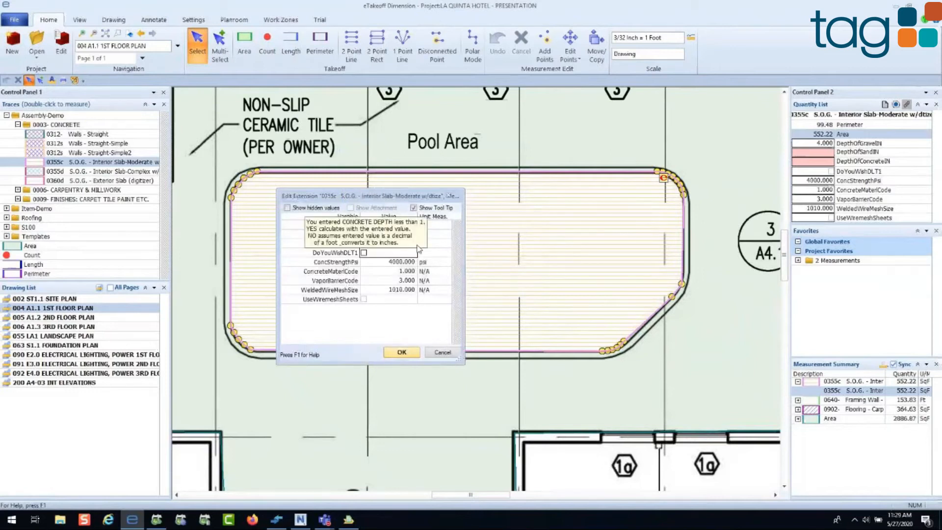
Step: Go through the slab's concrete strength, concrete material code and welded wire mesh size, and accept the variables
click(411, 263)
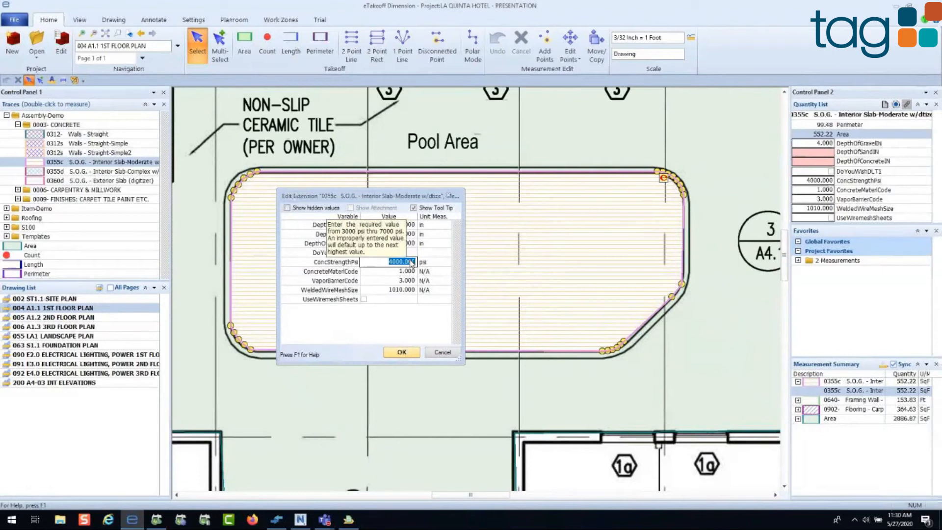
click(405, 271)
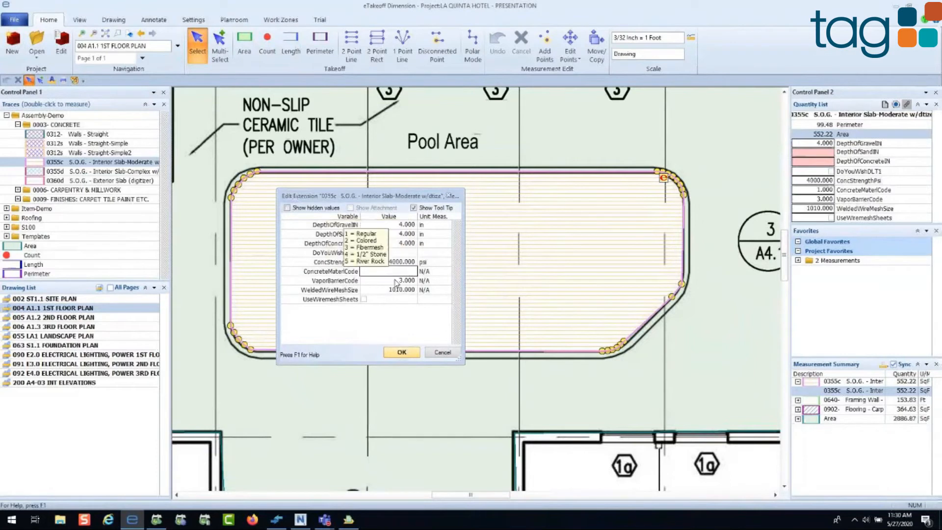
click(396, 290)
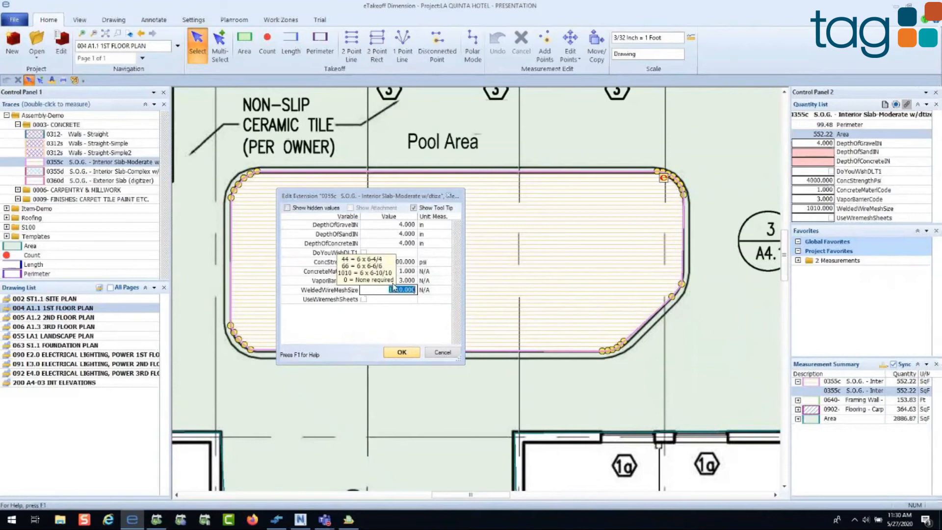
click(402, 353)
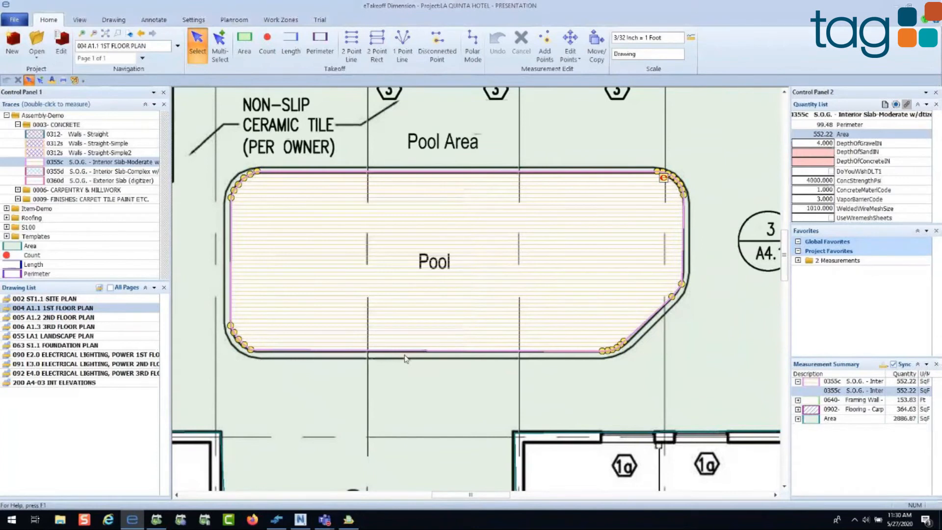
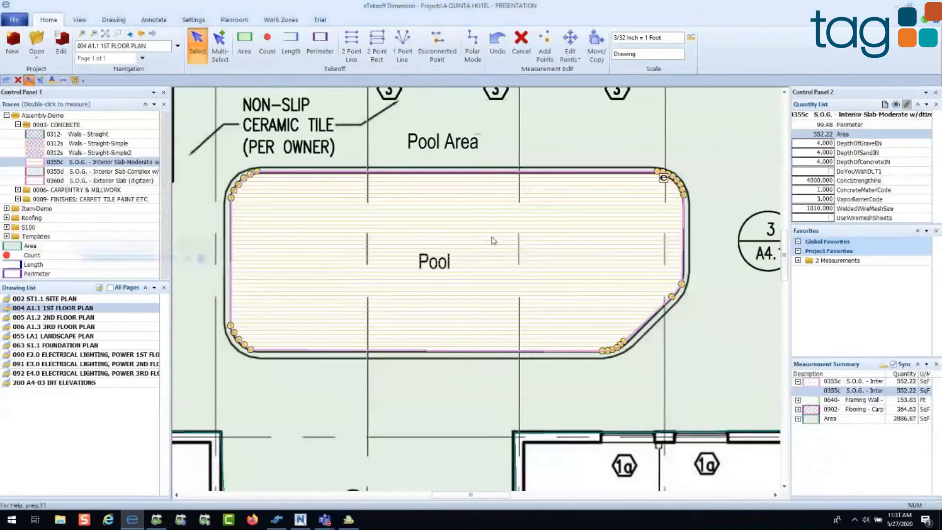
Step: Name the new slab measurement Pool
text(Pool)
key(Return)
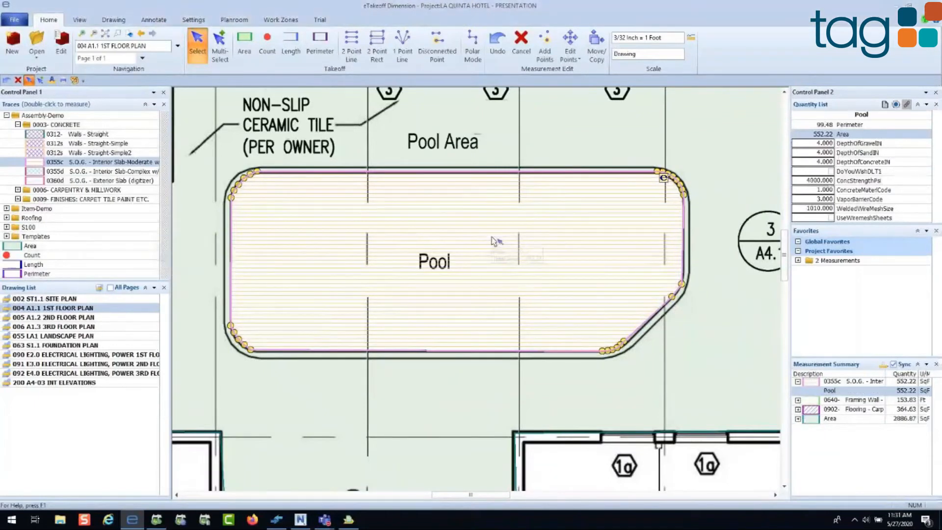
scroll(493, 241, down, 3)
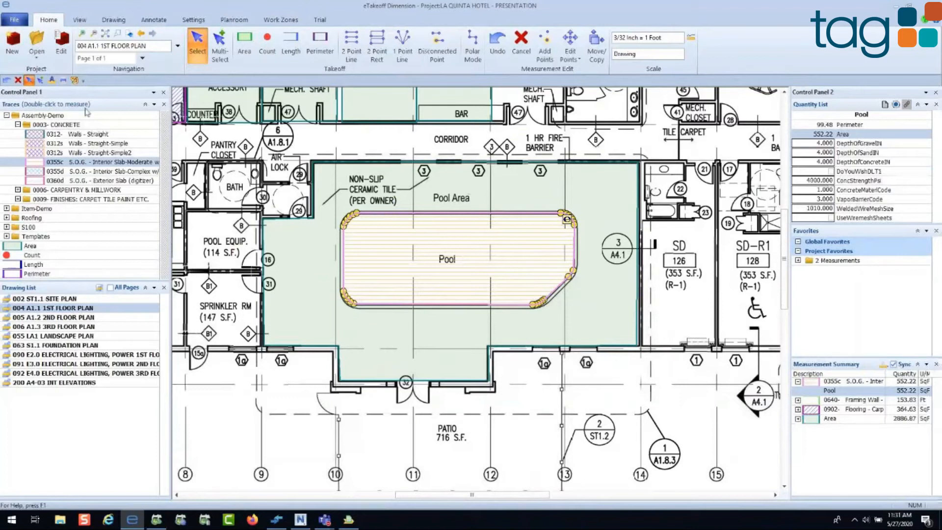
Step: Start eTakeoff Bridge and widen its list of takeoff assignments to show the full descriptions
click(81, 20)
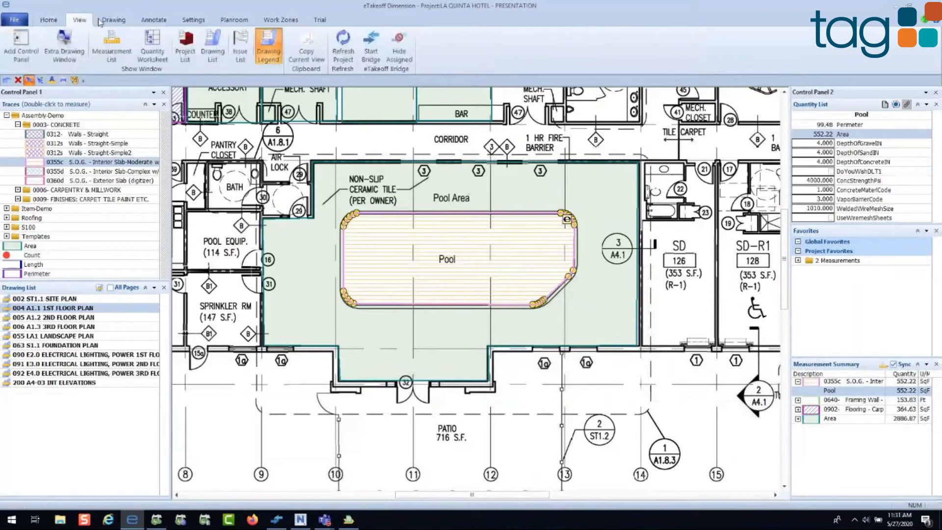
click(372, 44)
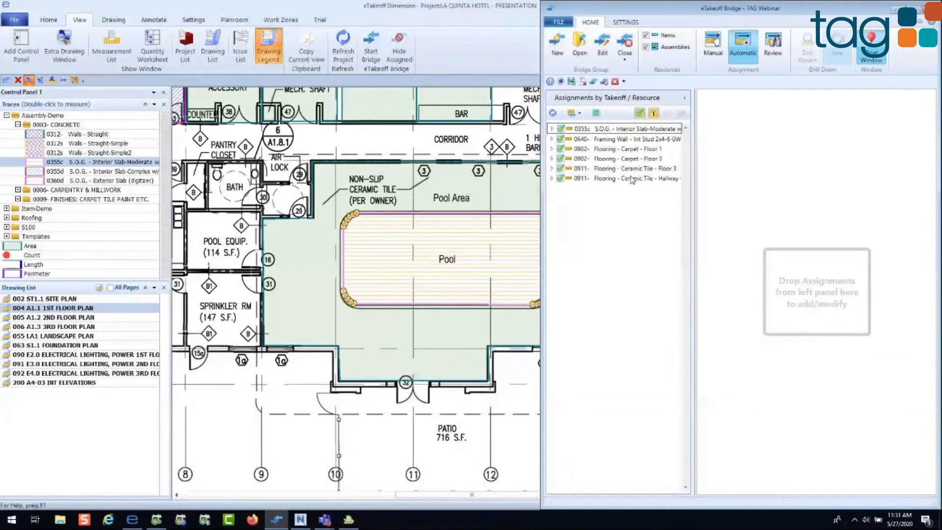
drag(695, 174, 750, 175)
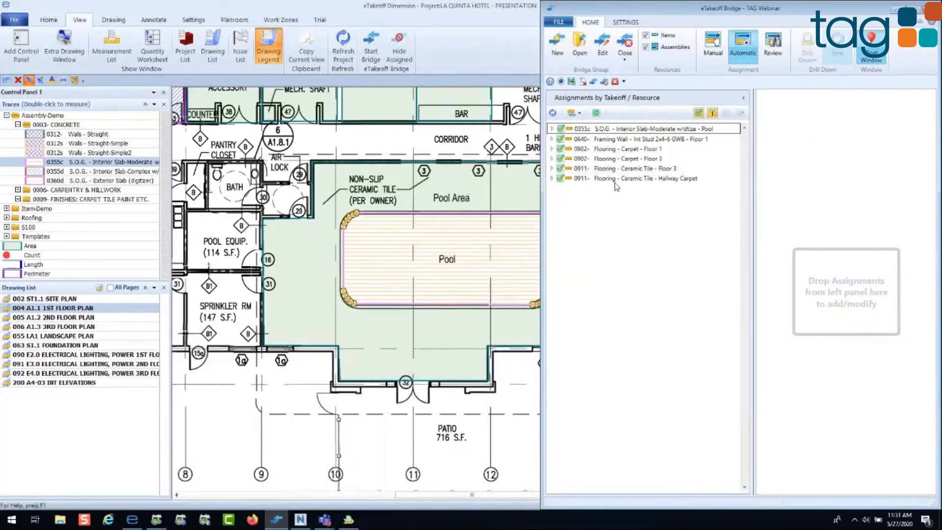
Step: Examine the assembly assigned to Flooring - Carpet - Floor 3, including its pad type, and refresh the assignments list
click(552, 159)
click(584, 169)
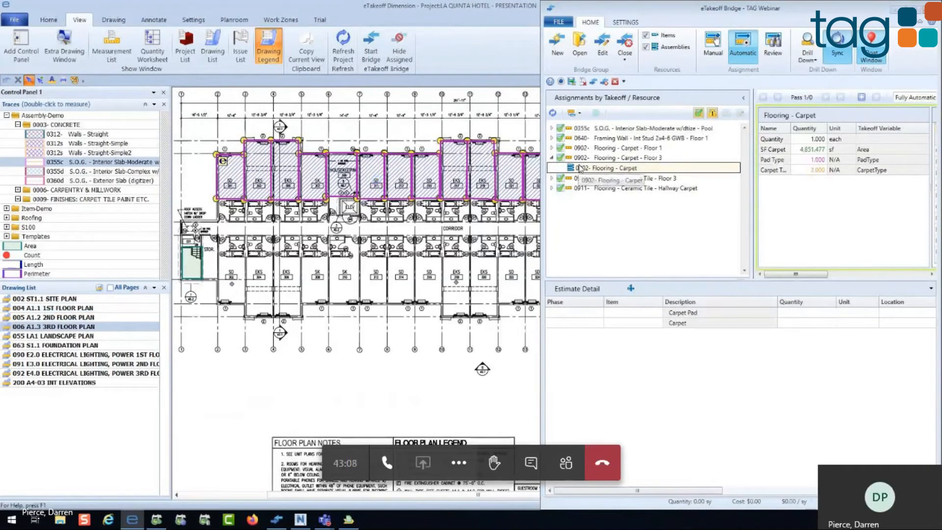
click(552, 158)
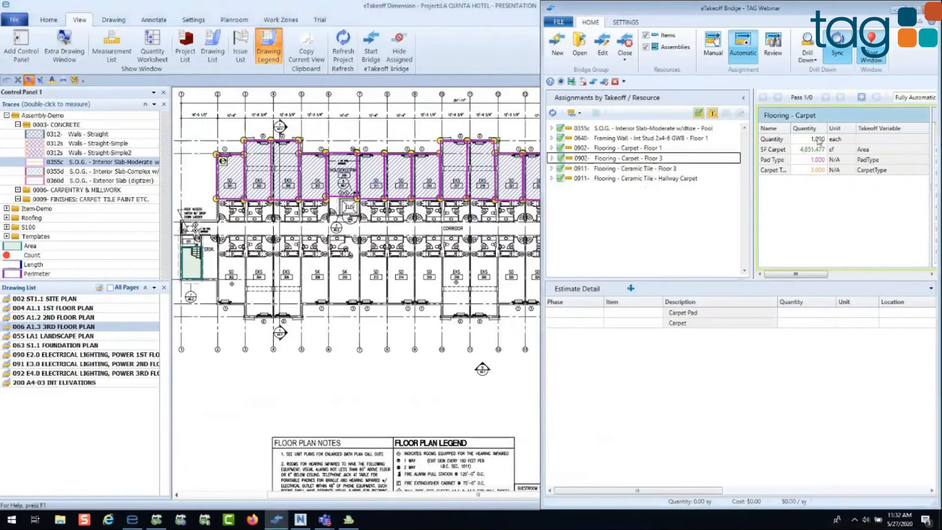
click(796, 163)
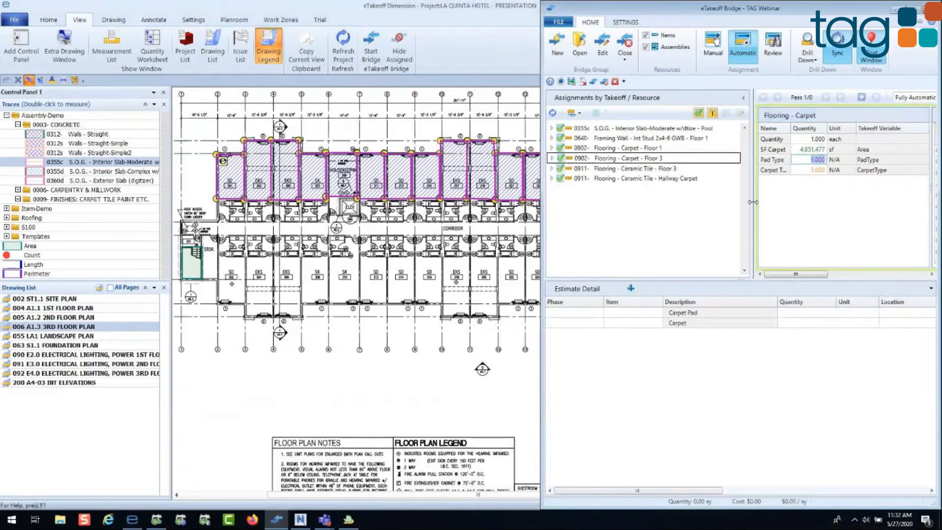
drag(753, 202, 689, 208)
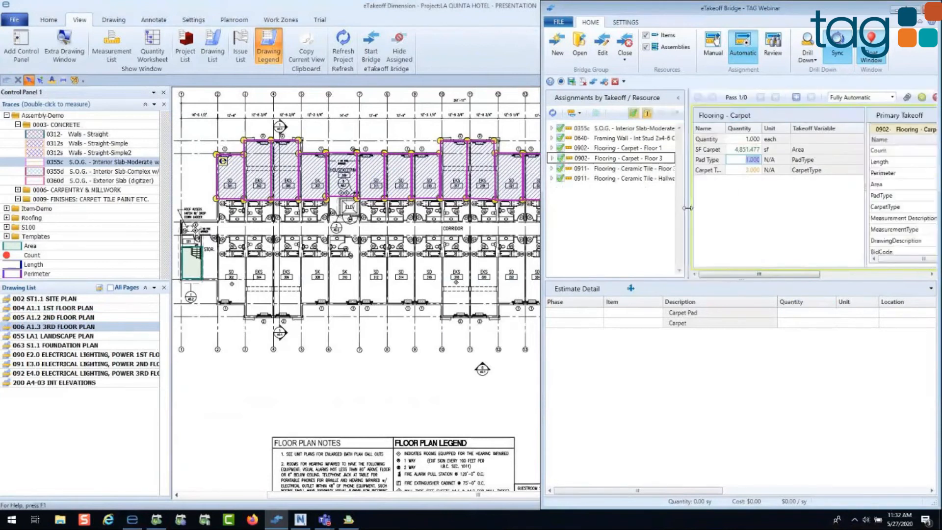
click(552, 114)
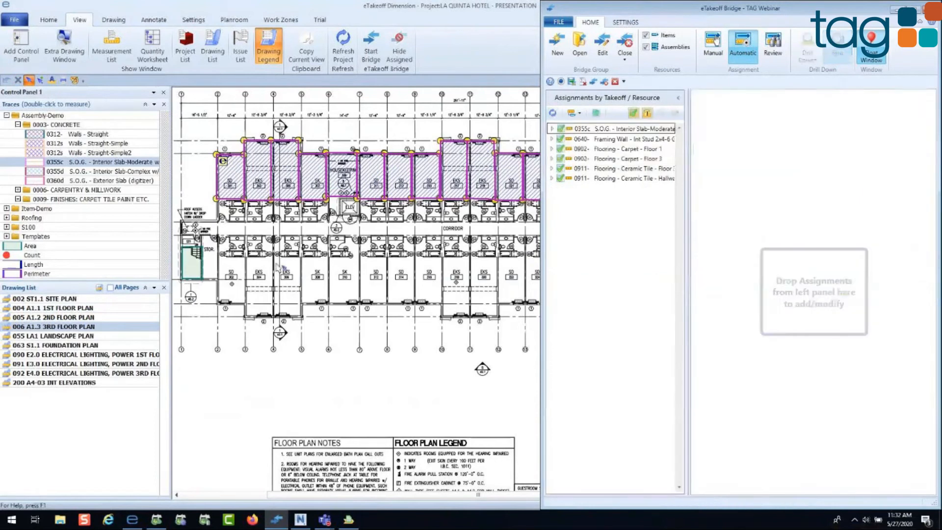
Step: Return to the 004 A1.1 1ST FLOOR PLAN drawing and send all automatically assigned takeoffs to the estimate
click(61, 309)
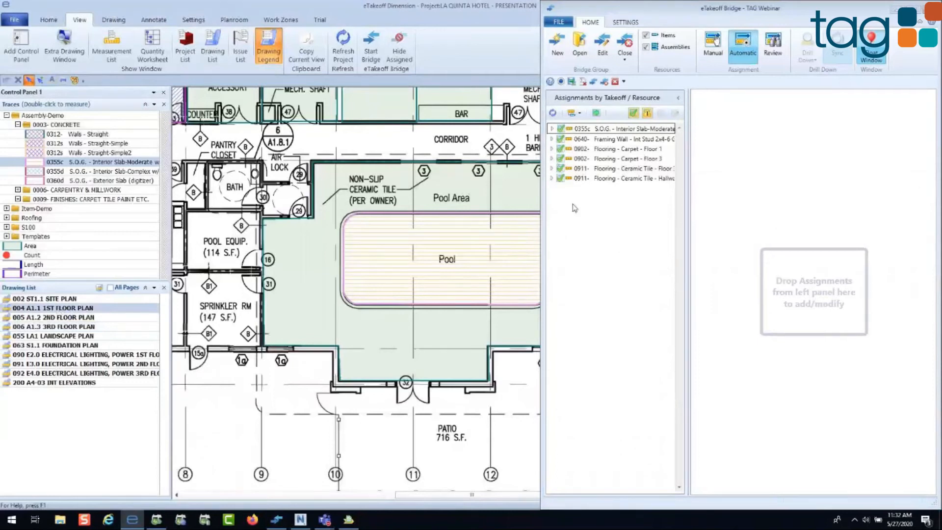
click(597, 113)
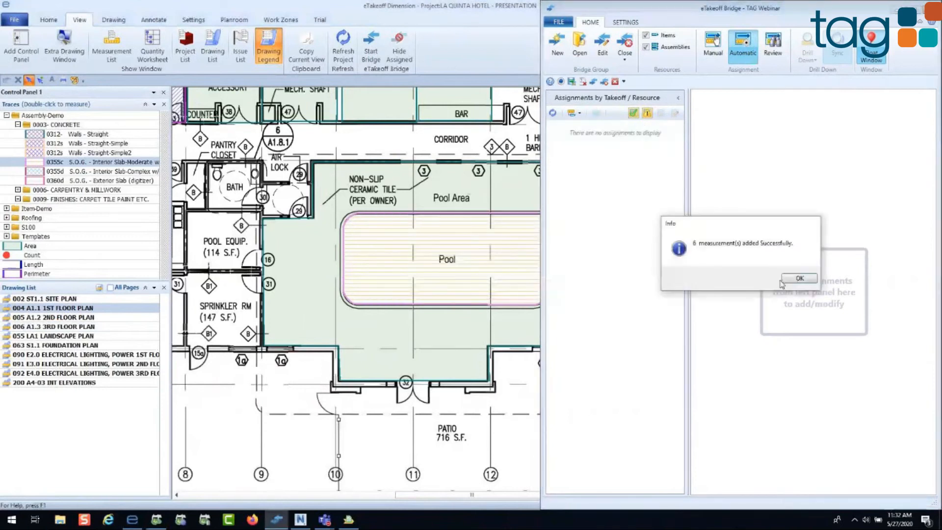
key(Return)
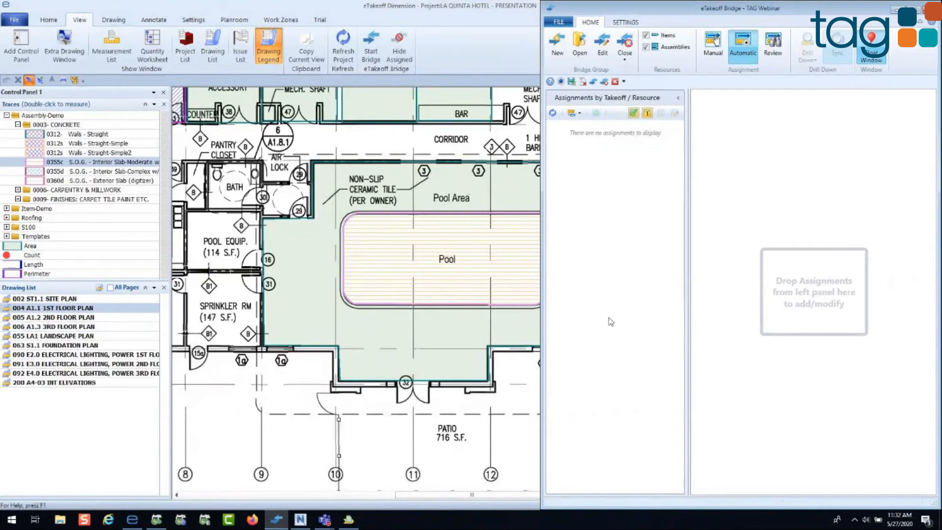
Step: Show the sent assignments in Review mode and close the TAG Webinar bridge group
click(783, 51)
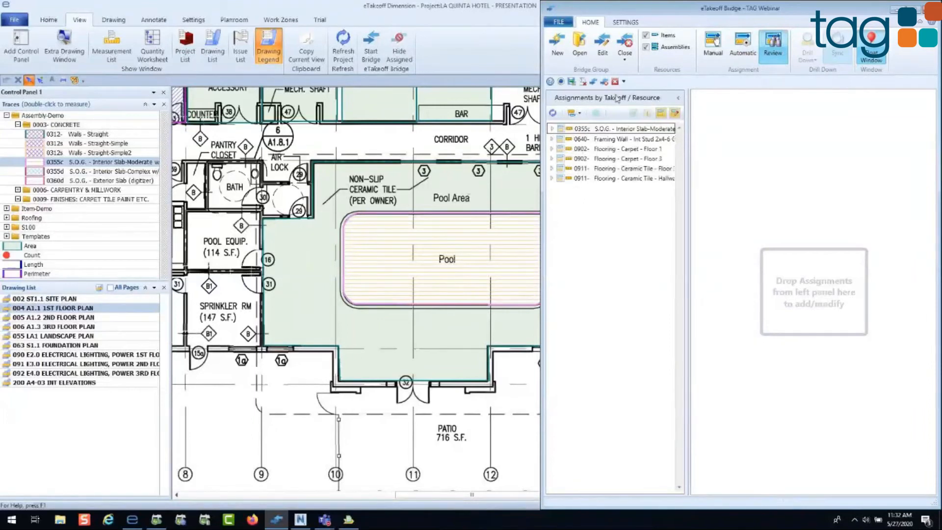
click(625, 58)
click(626, 82)
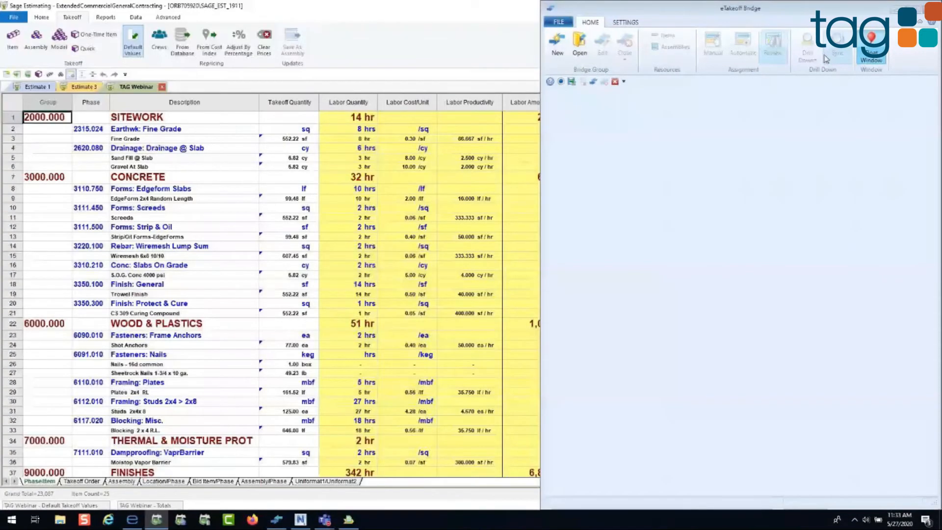
Step: Switch to the TAG Webinar estimate in Sage Estimating and inspect the takeoff quantities of Fine Grade and Sand Fill @ Slab
click(895, 12)
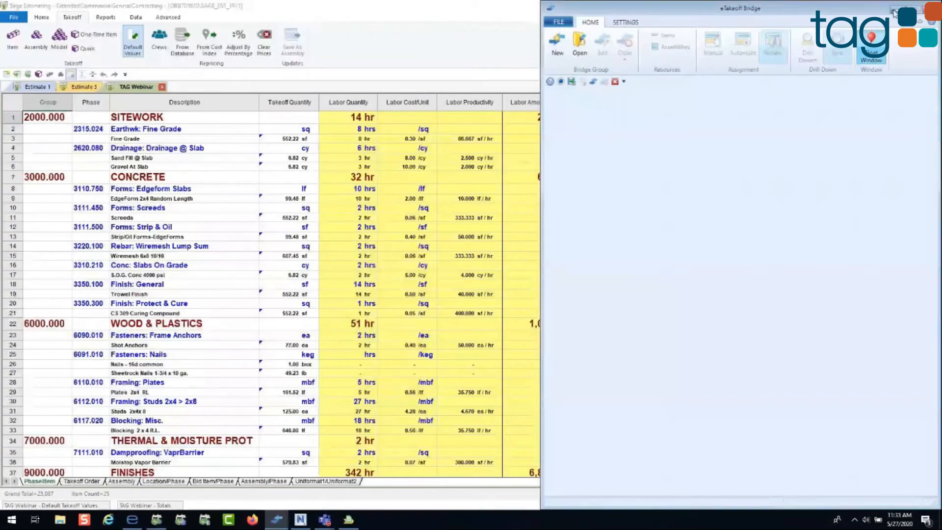
click(895, 12)
click(157, 522)
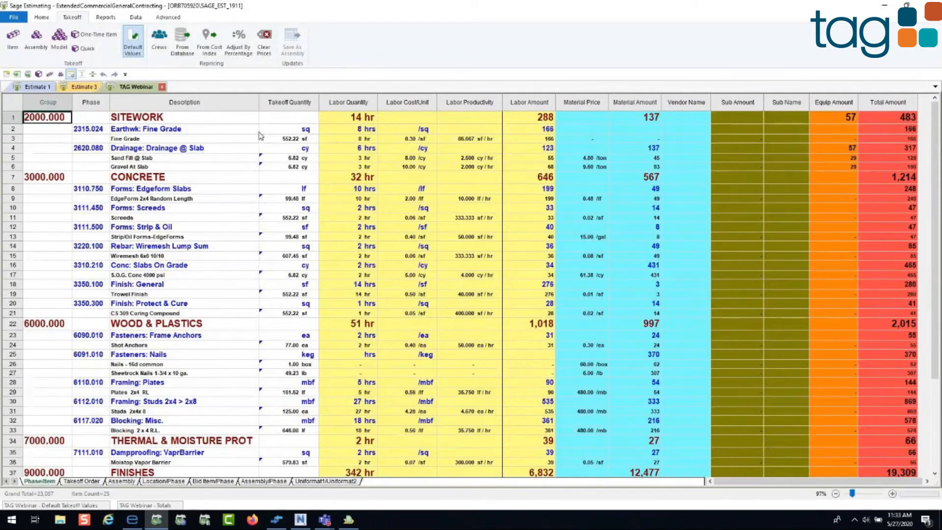
click(274, 140)
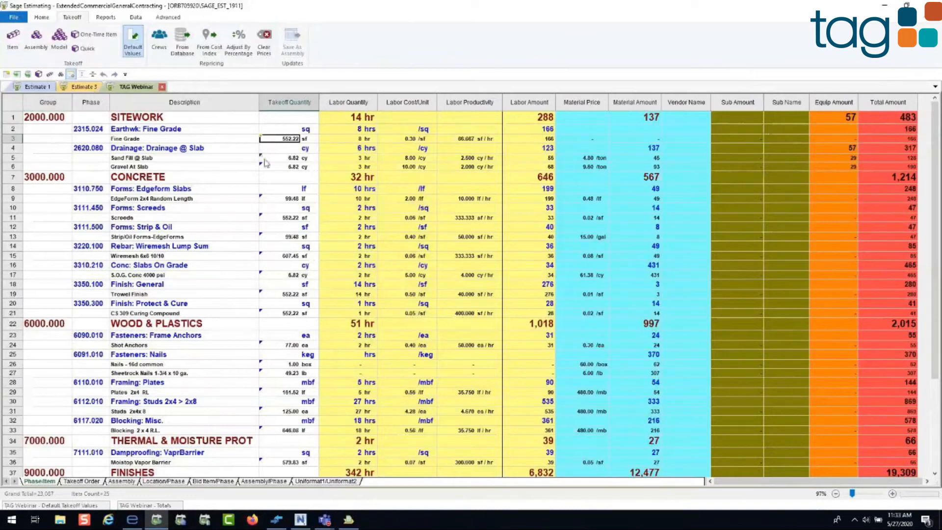
click(262, 159)
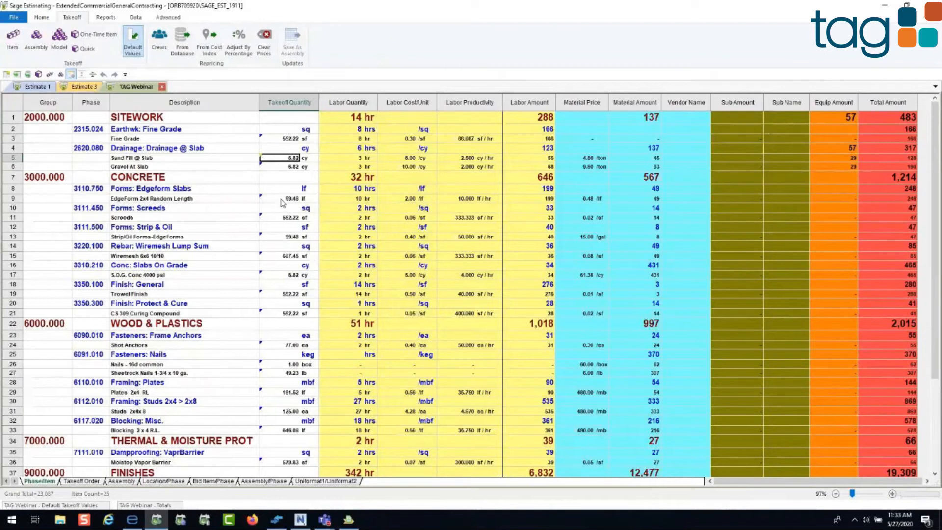
Step: View the estimate by Location/Phase and look through the Pool, Hallway Carpet, Floor 3 and Floor 1 groups
click(164, 482)
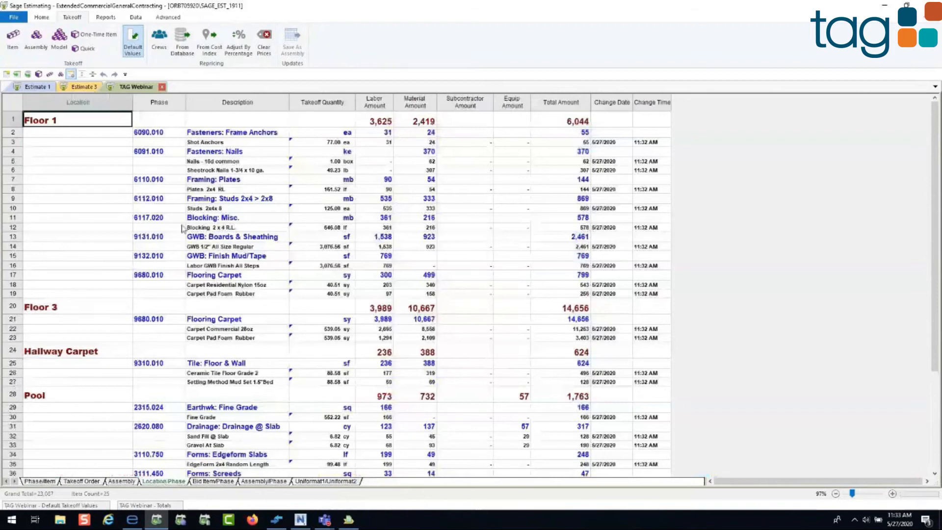
scroll(182, 236, down, 4)
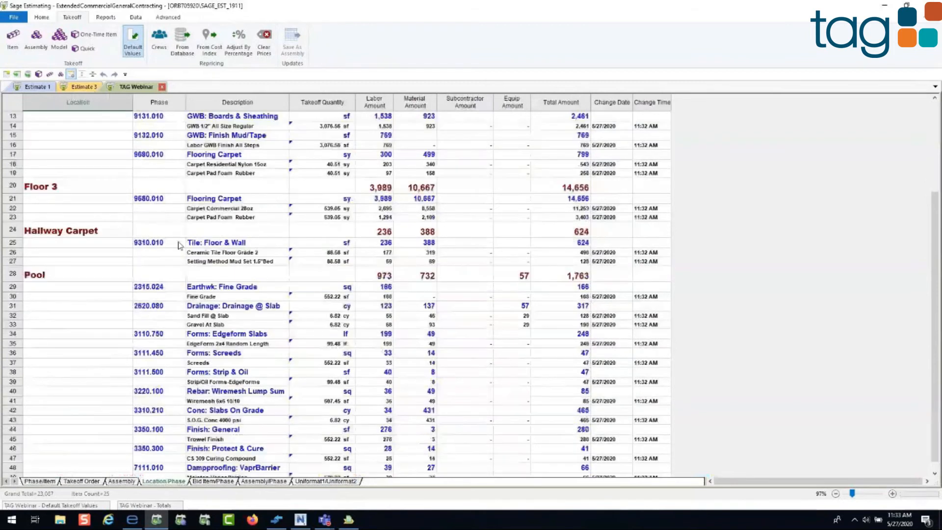
click(63, 275)
click(71, 235)
scroll(71, 236, up, 2)
click(76, 242)
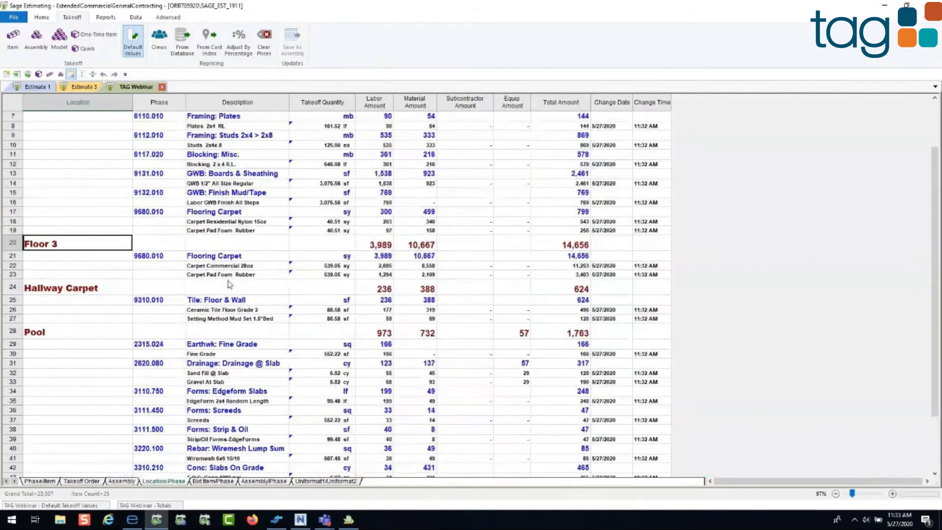
scroll(223, 230, up, 2)
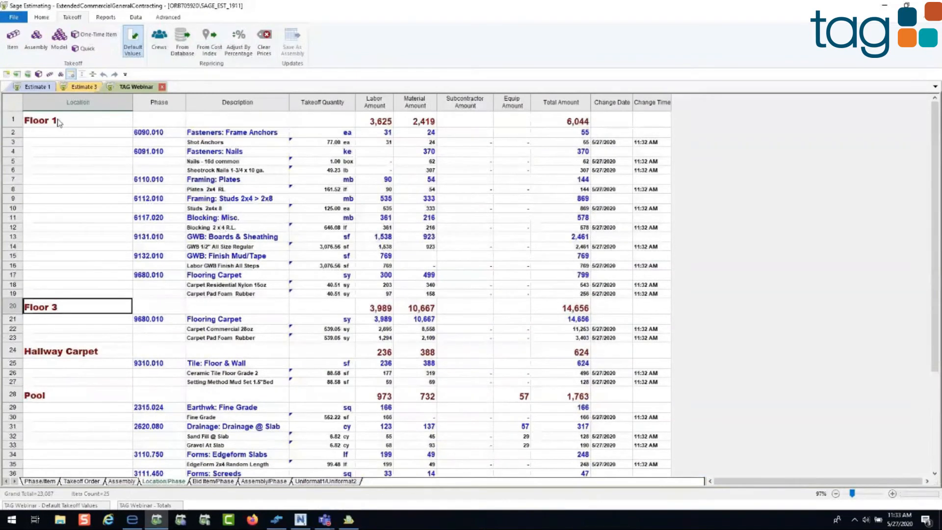
Step: Collapse the estimate to its location totals and highlight the columns from Labor Amount to Change Time
click(42, 17)
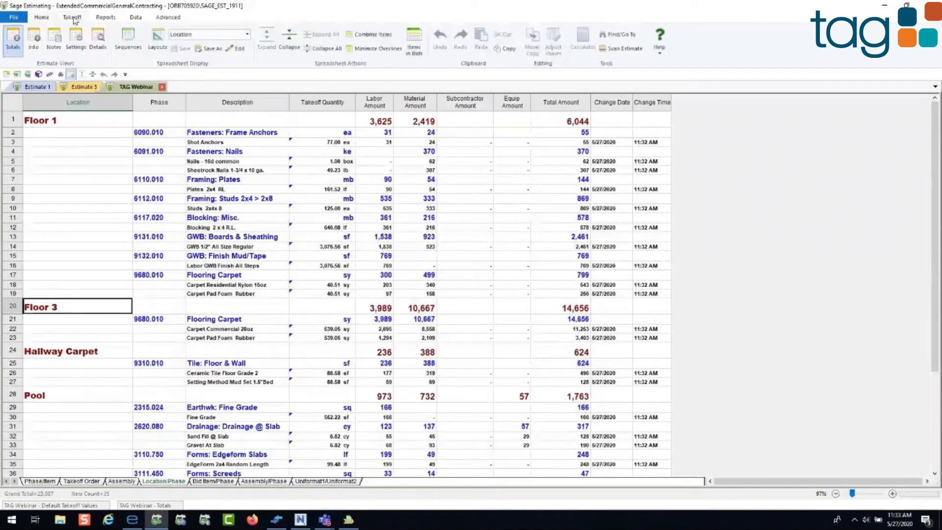
click(326, 48)
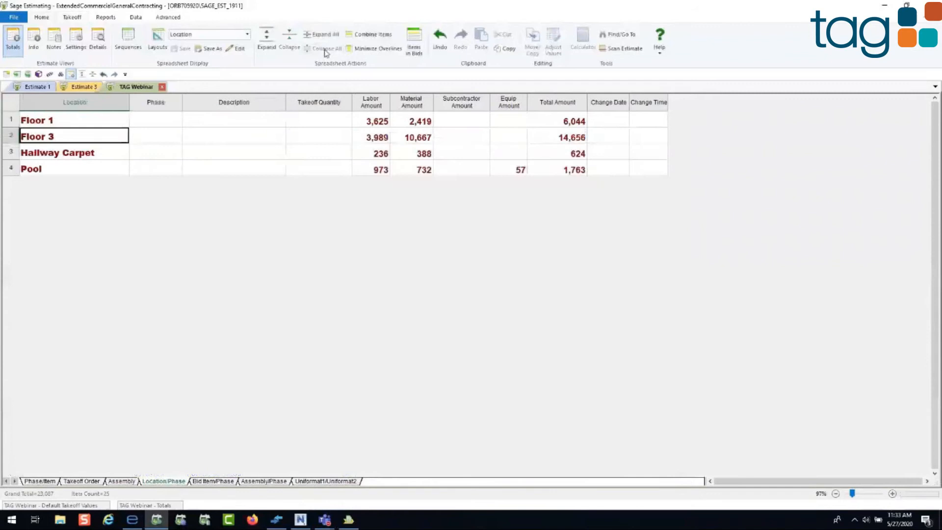
drag(647, 101, 372, 100)
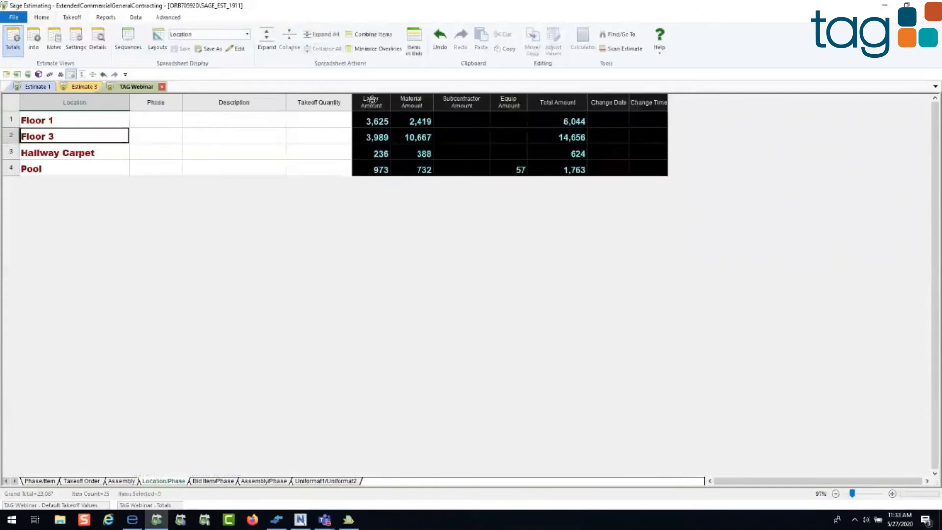
Step: Expand all estimate rows and highlight the Change Date and Change Time columns
click(323, 36)
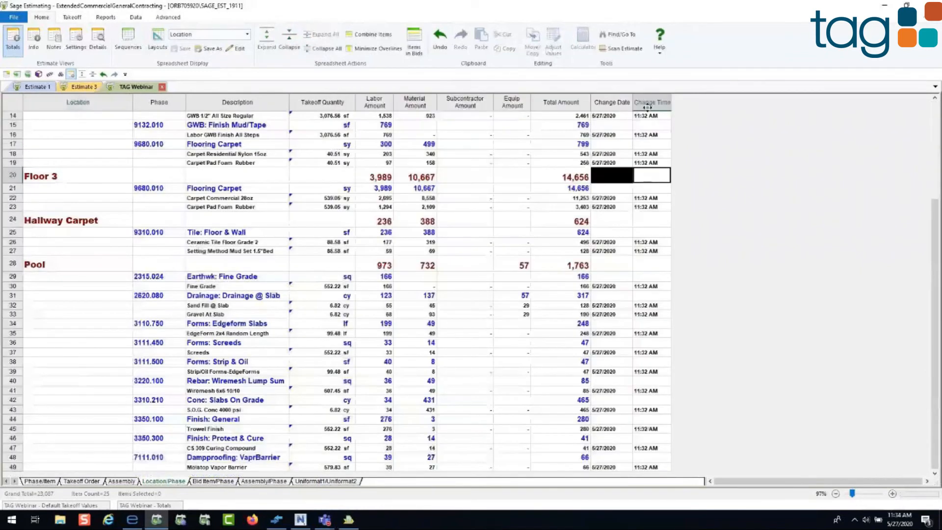
click(650, 123)
drag(650, 104, 619, 104)
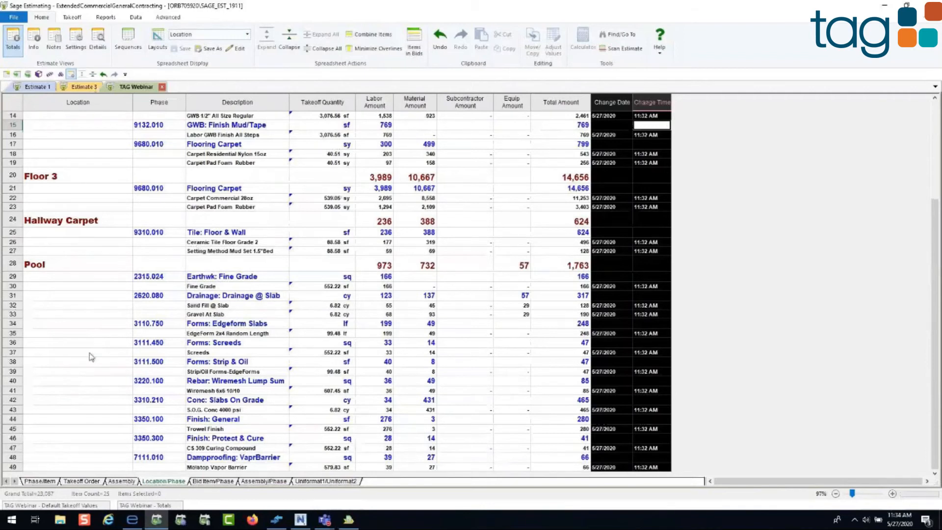
Step: Return to the Phase/Item view, trace the EdgeForm 2x4 Random Length quantity back to its eTakeoff Dimension measurement, and minimize the Bridge
click(39, 482)
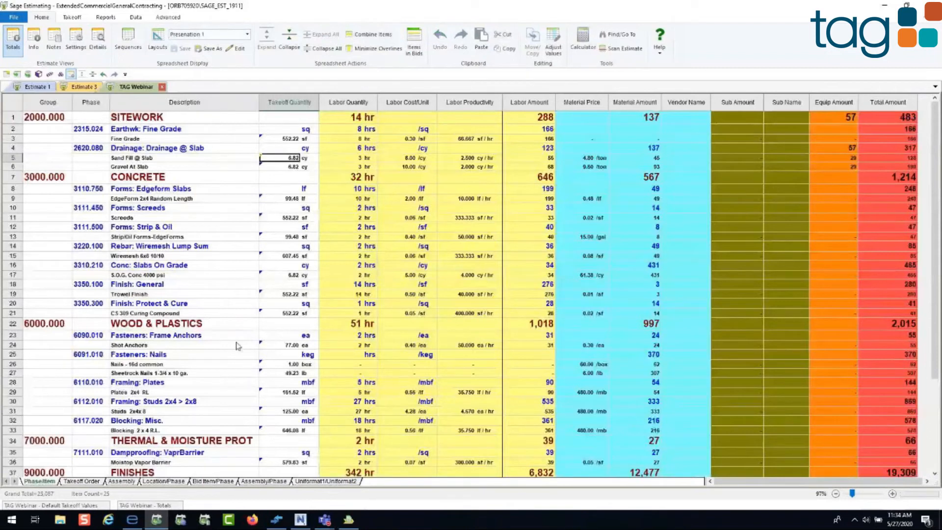
right_click(282, 202)
click(309, 324)
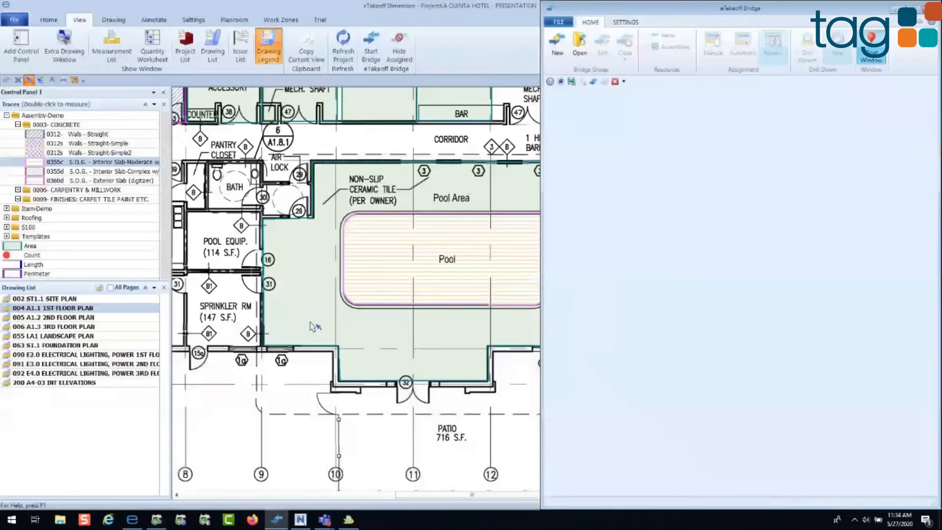
click(898, 9)
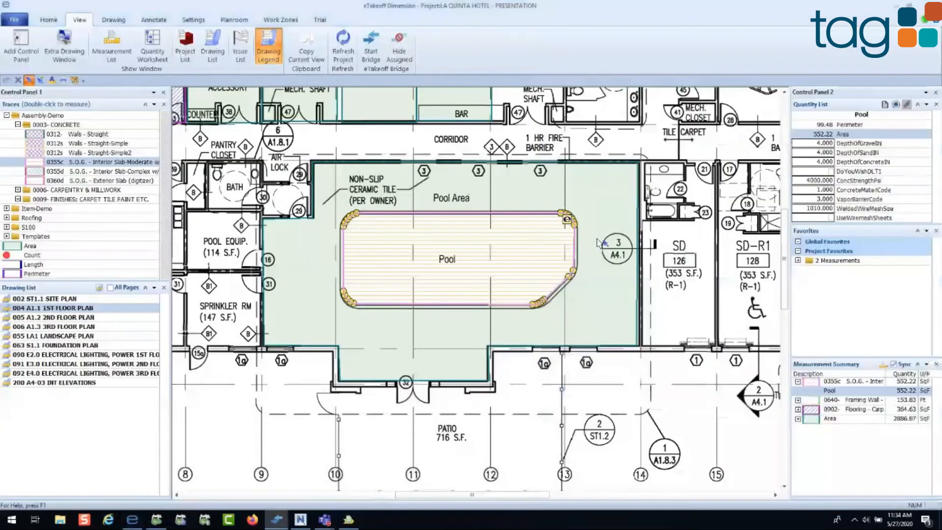
Step: Select the Pool slab measurement and stretch its lower edge down to a new point above the patio doors
click(483, 255)
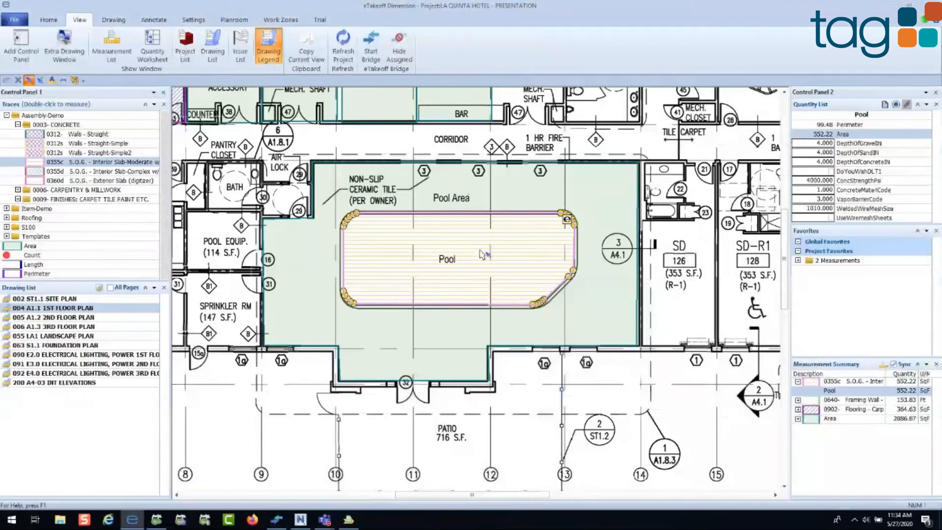
mouse_move(482, 254)
drag(392, 306, 393, 355)
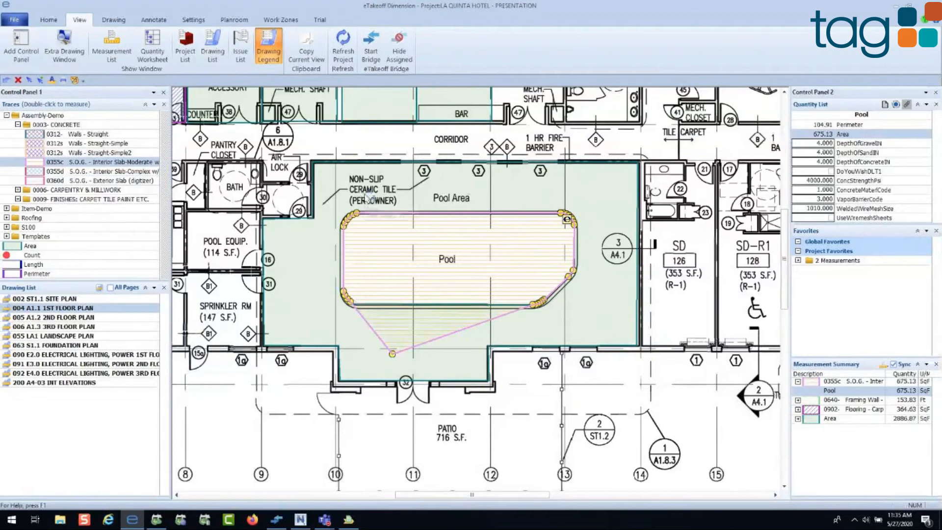
Step: Refresh the Bridge review to compare the Pool slab's assigned values with its changed takeoff values
mouse_move(368, 201)
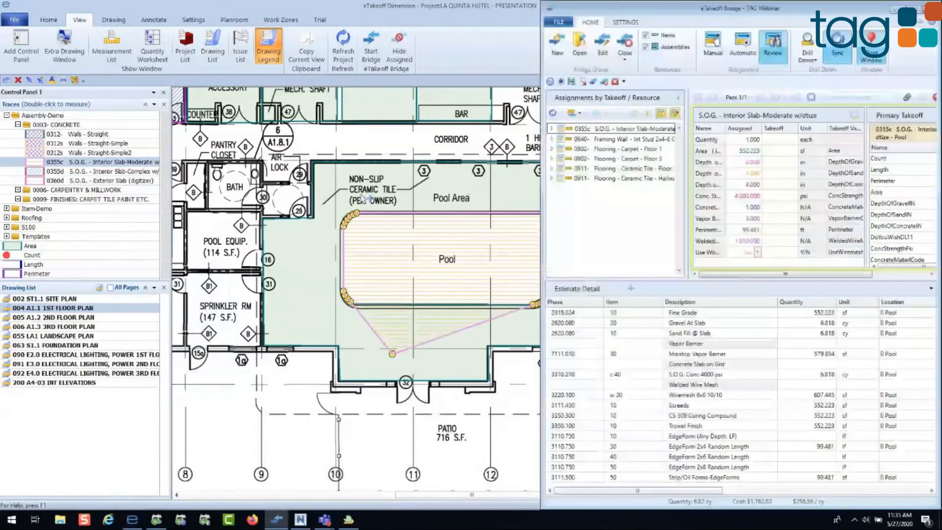
click(553, 112)
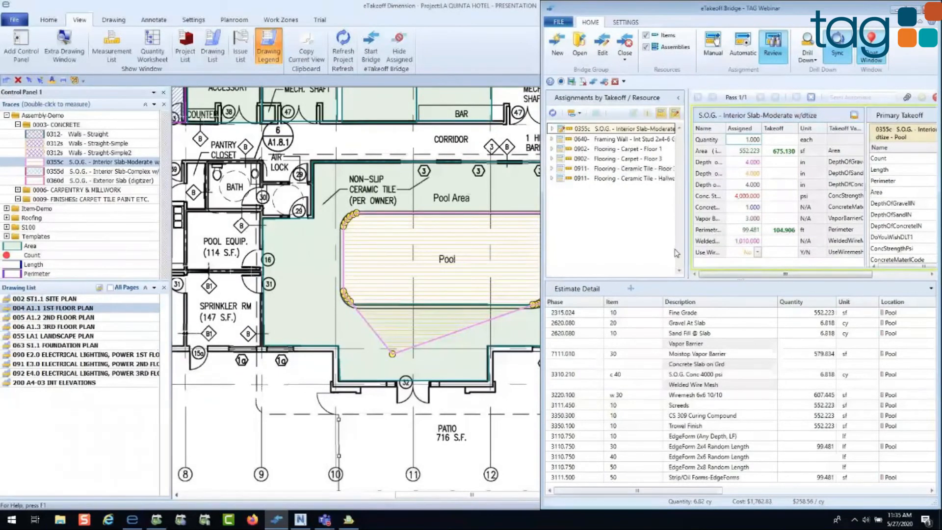
Step: Append "-5/27 change" to the Pool slab assembly's description, update its assigned quantities from the takeoff, and save the assignment
click(824, 114)
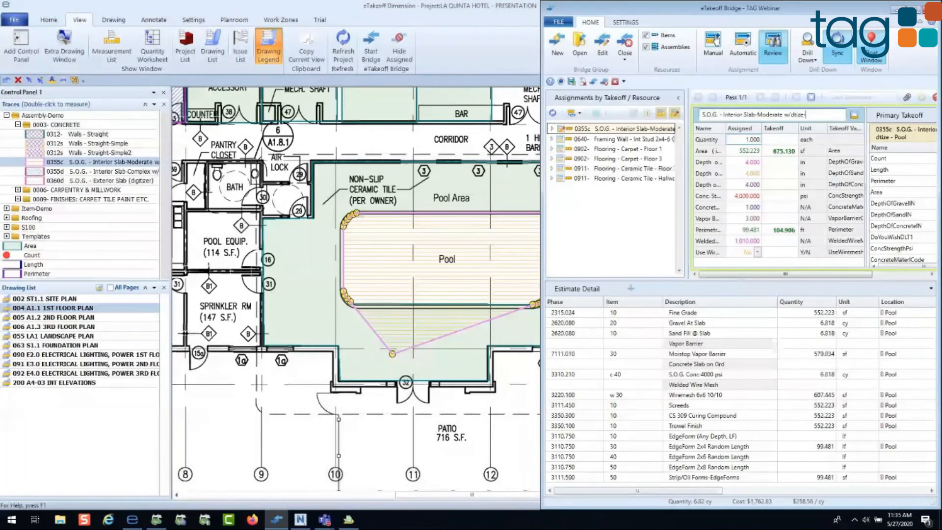
text(-5/27 change)
click(854, 115)
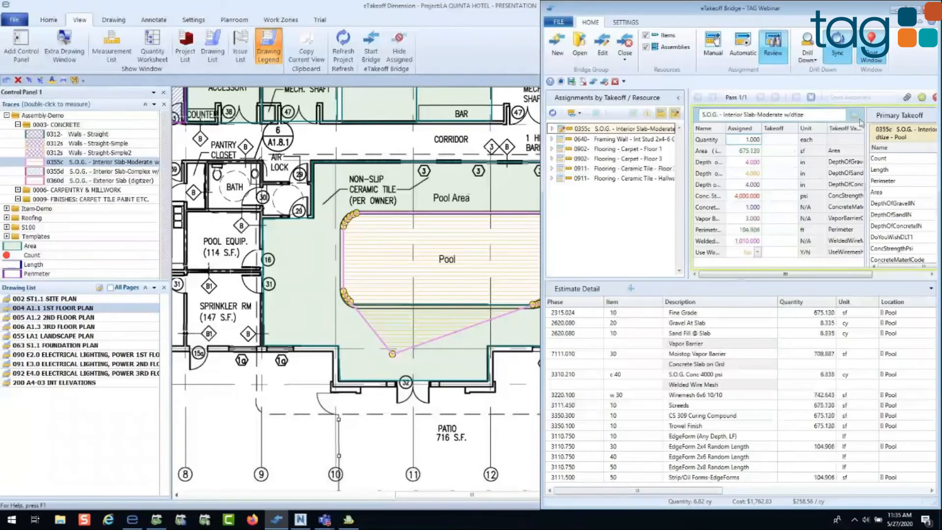
click(924, 98)
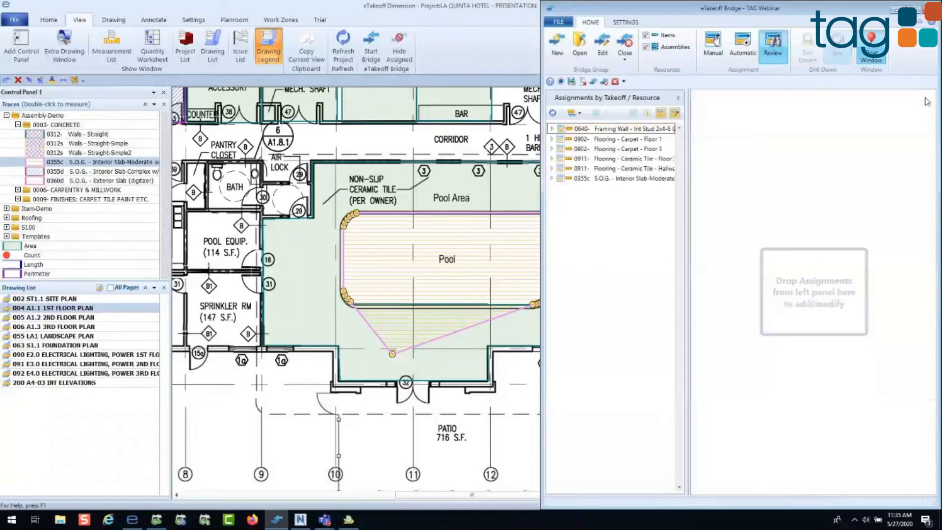
Step: Close the Bridge group and reopen the TAG Webinar estimate in Sage Estimating at the EdgeForm 2x4 Random Length takeoff quantity
click(626, 62)
click(638, 71)
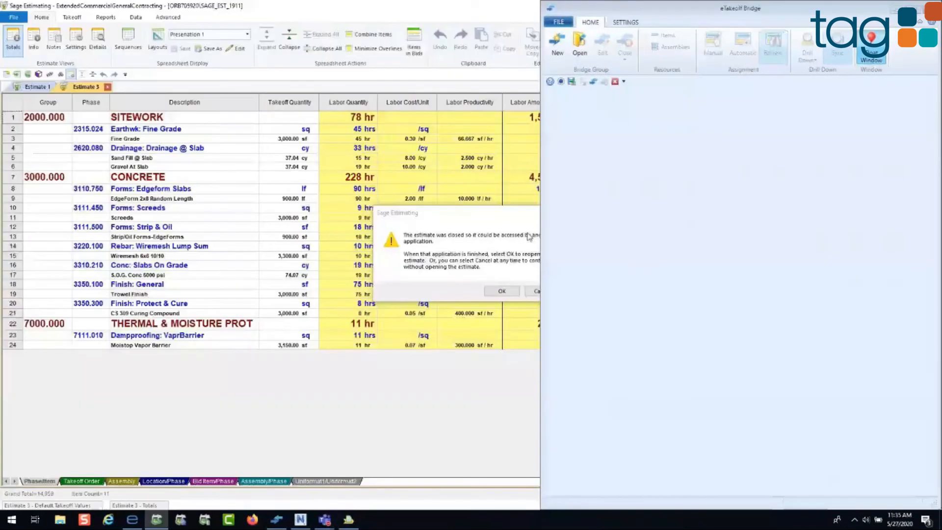
click(503, 290)
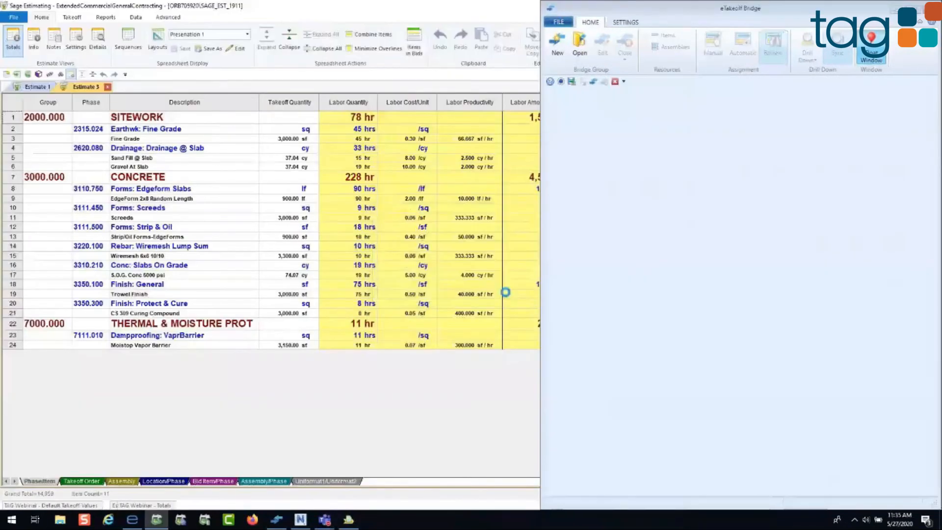
click(288, 200)
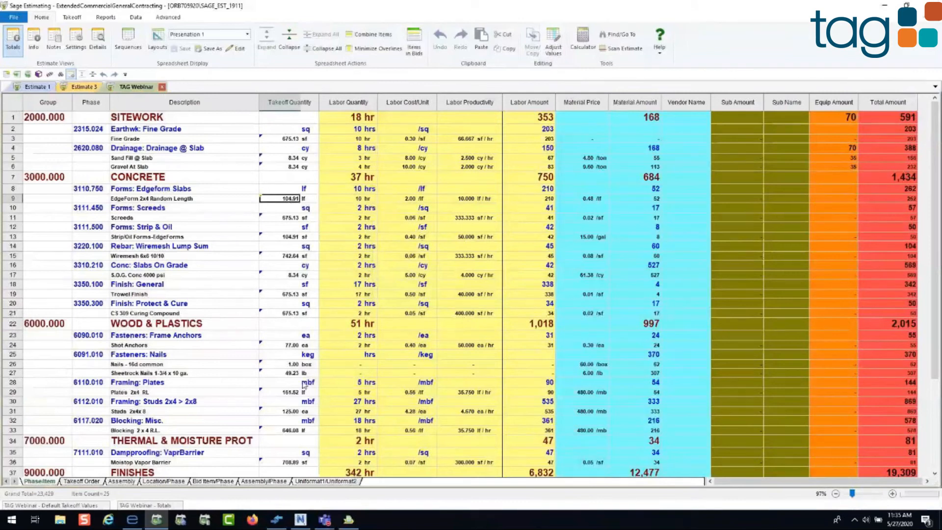
Step: Review the S.O.G. - Interior Slab-Moderate w/dtize assembly from the Assembly view, examine its pass audit, and close the review
click(123, 481)
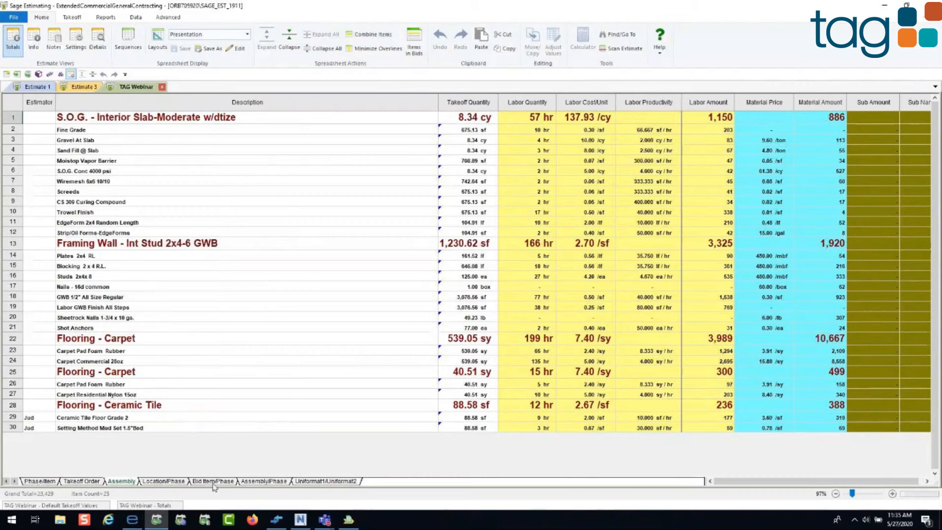
right_click(209, 120)
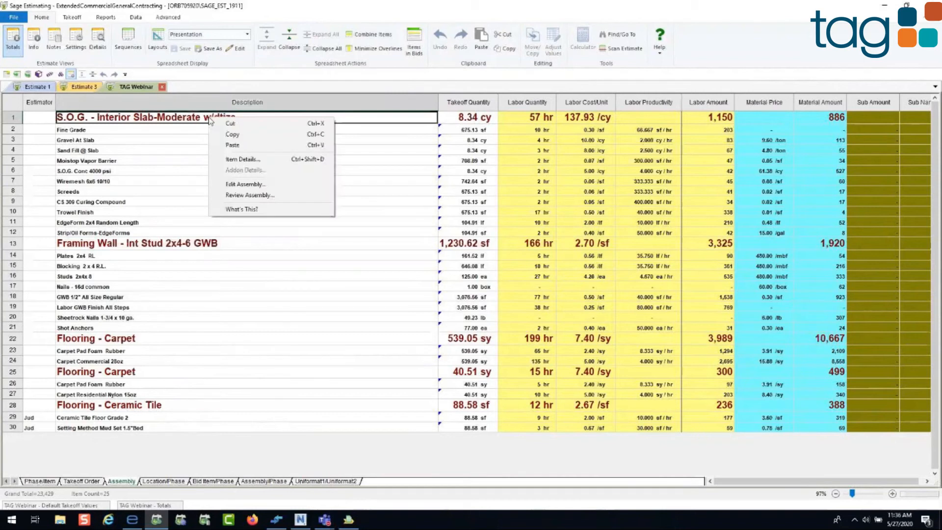
click(218, 194)
right_click(75, 166)
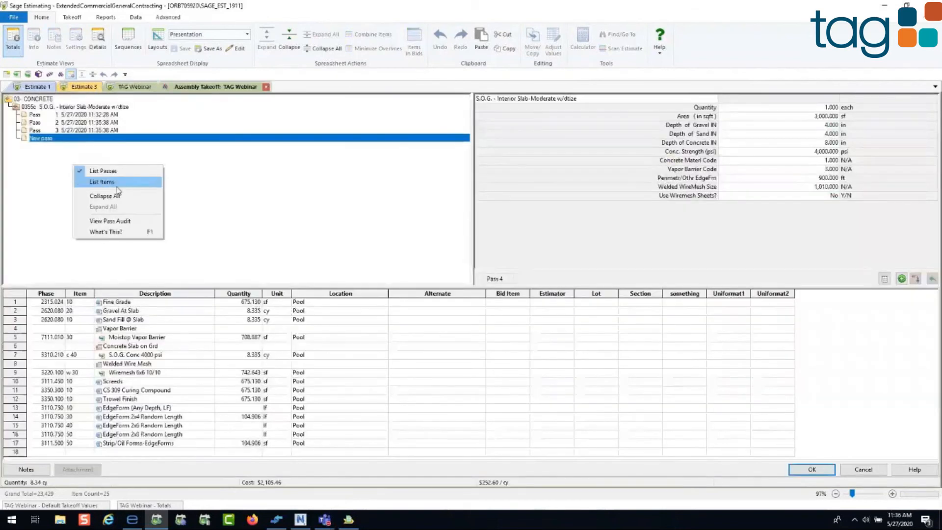
click(116, 220)
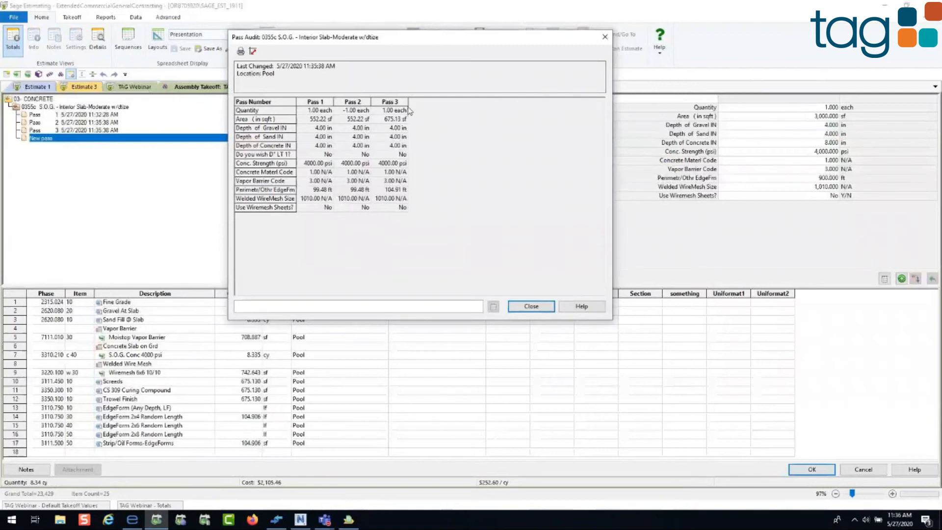
click(529, 308)
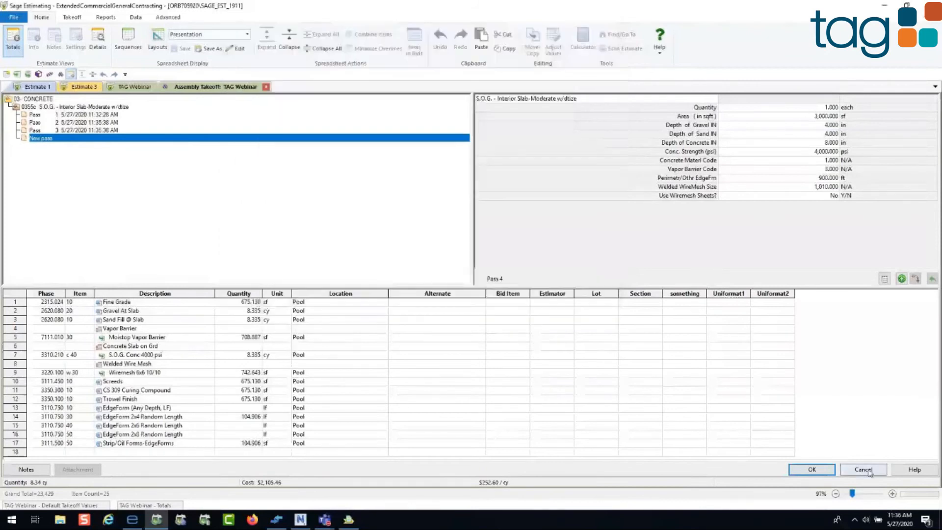
click(868, 470)
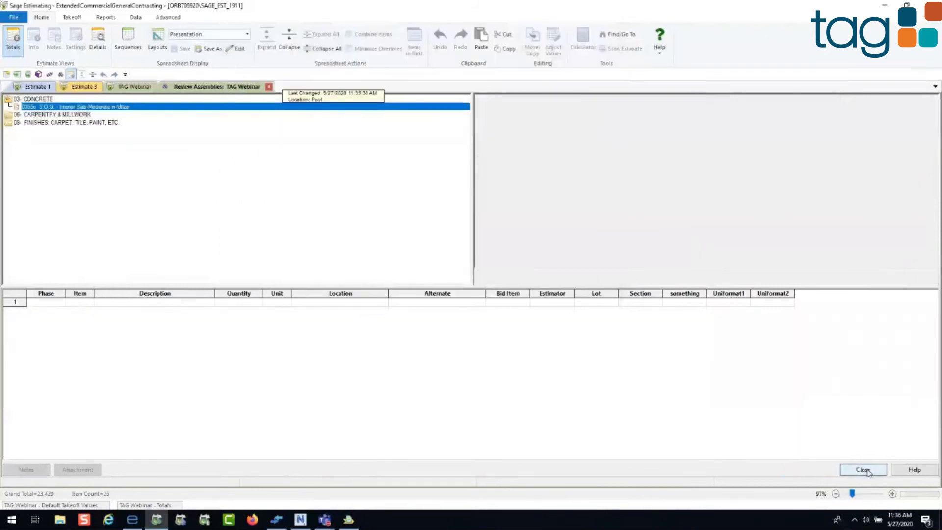
click(868, 470)
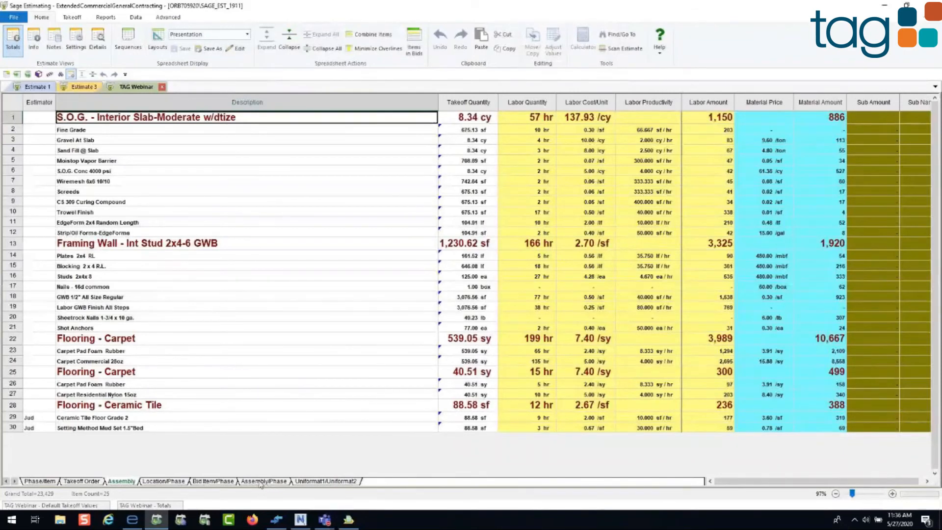
Step: Trace a slab item's takeoff quantity back to the Pool measurement in eTakeoff Dimension and minimize the Bridge
right_click(453, 165)
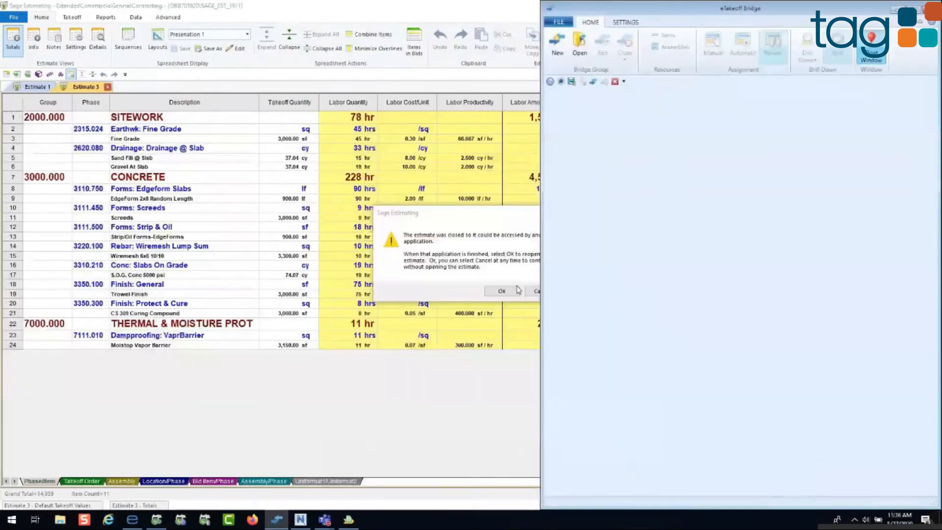
click(516, 285)
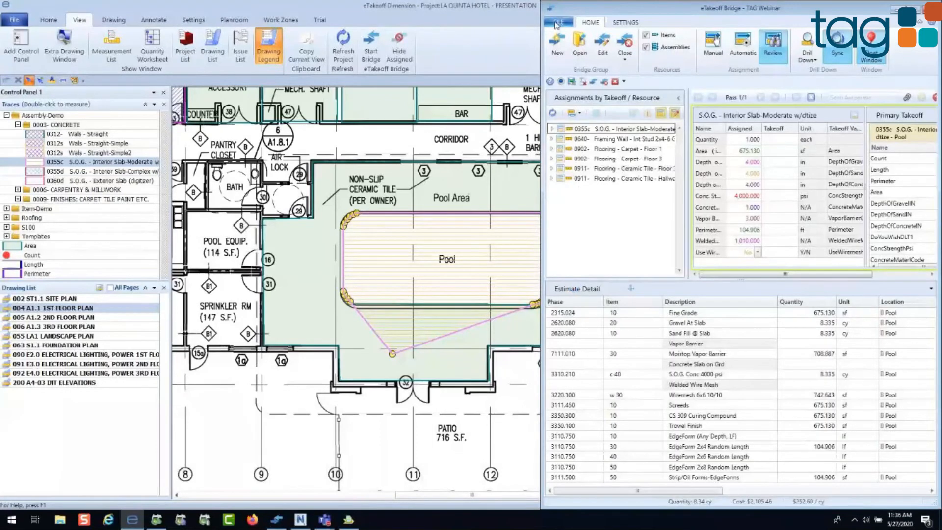
click(890, 12)
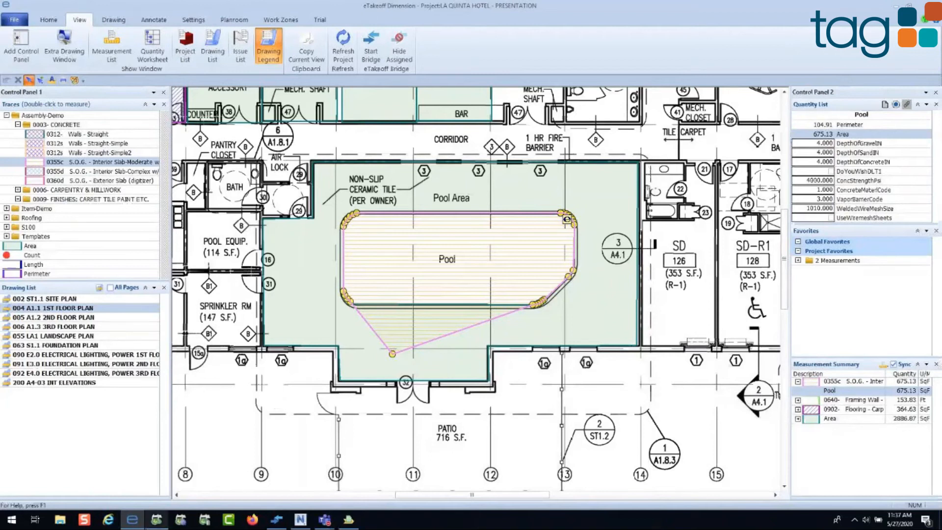
Step: Switch to Sage Estimating, decline reopening the previous estimate, and open the Model 1 estimate
click(157, 523)
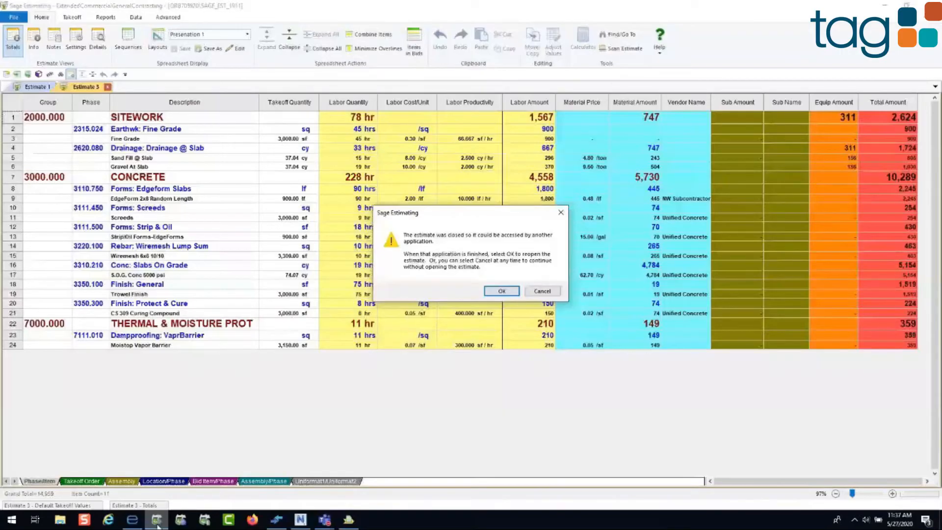
click(538, 292)
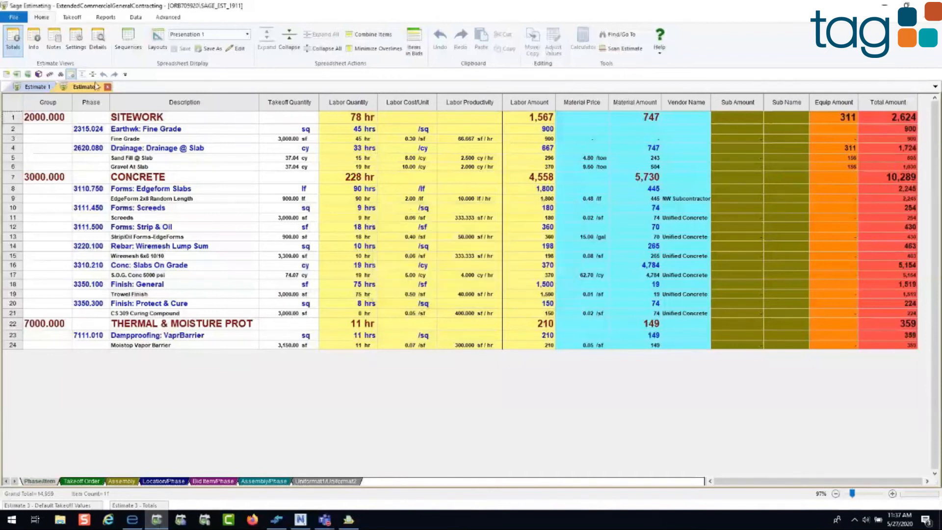
click(14, 19)
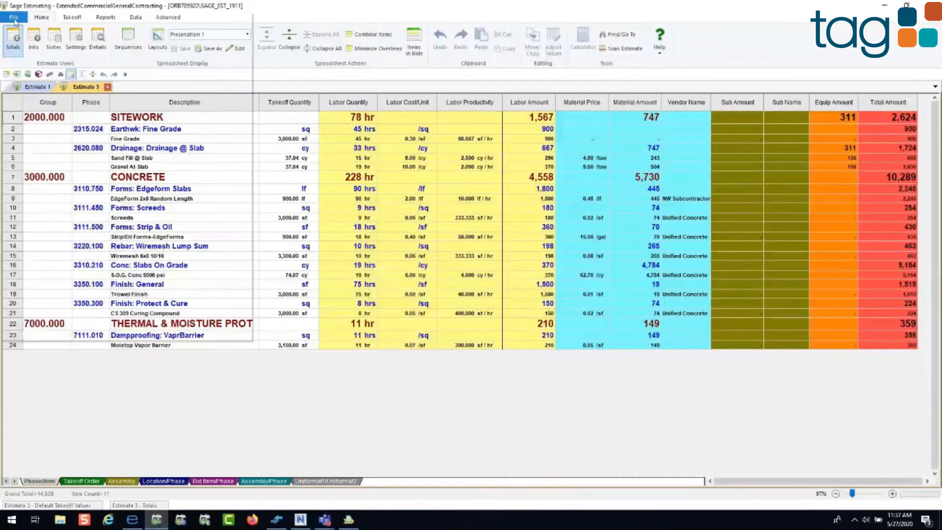
click(14, 19)
click(21, 53)
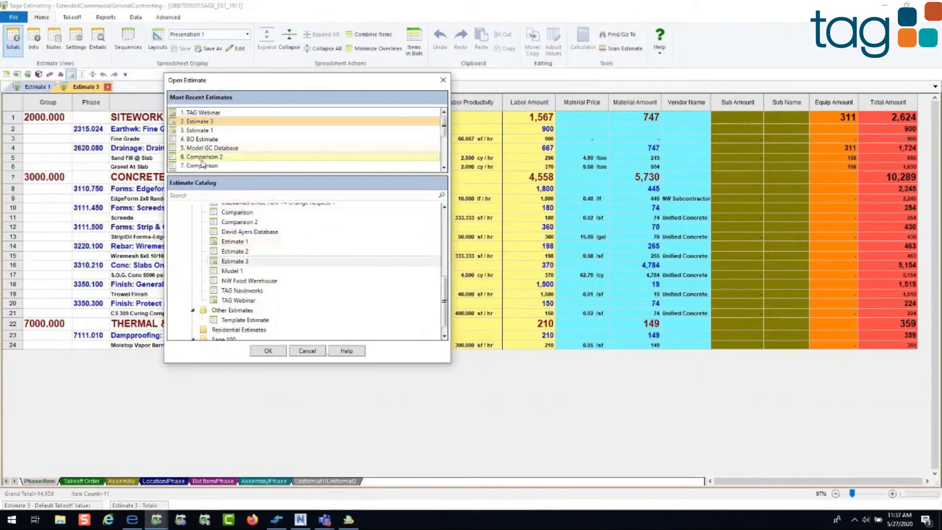
double_click(202, 158)
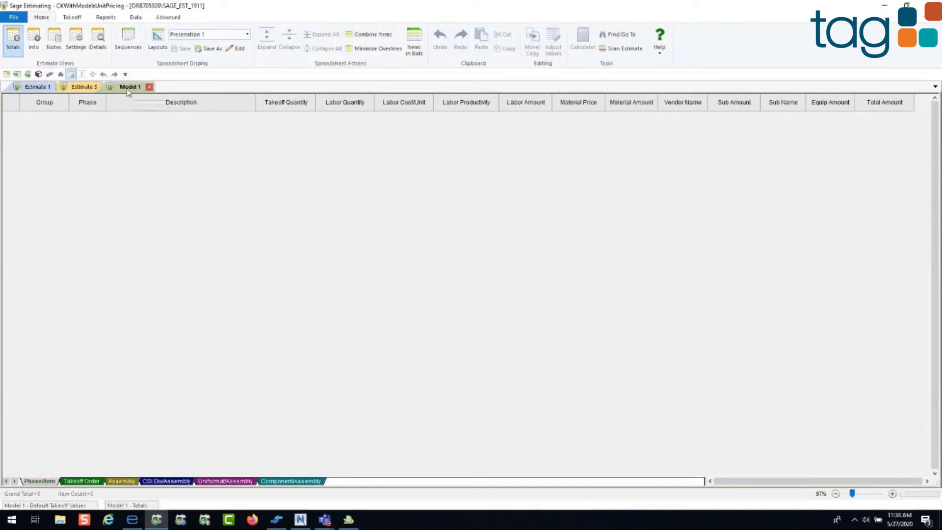
Step: Start a model takeoff interview for CONCEPT100A Parking Structure, Below Grade from the Parking Structures group
click(72, 17)
click(59, 48)
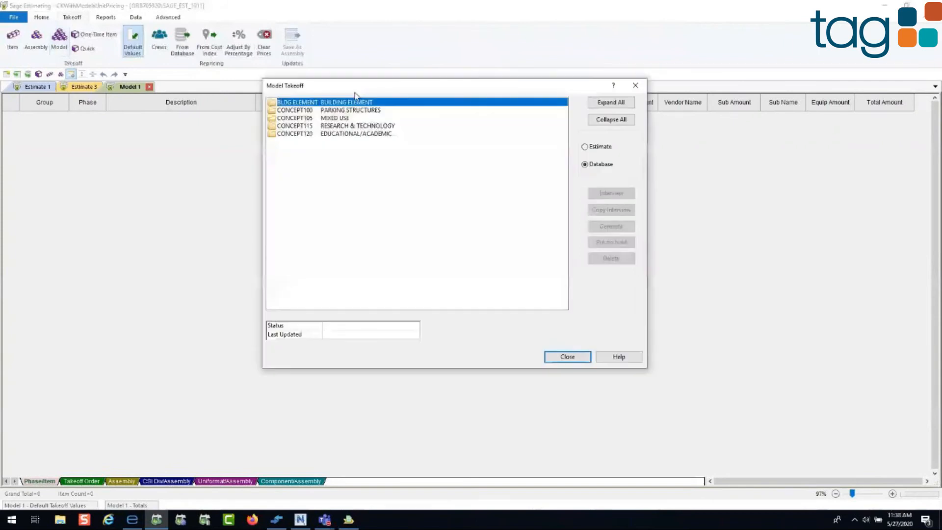
drag(355, 94, 358, 94)
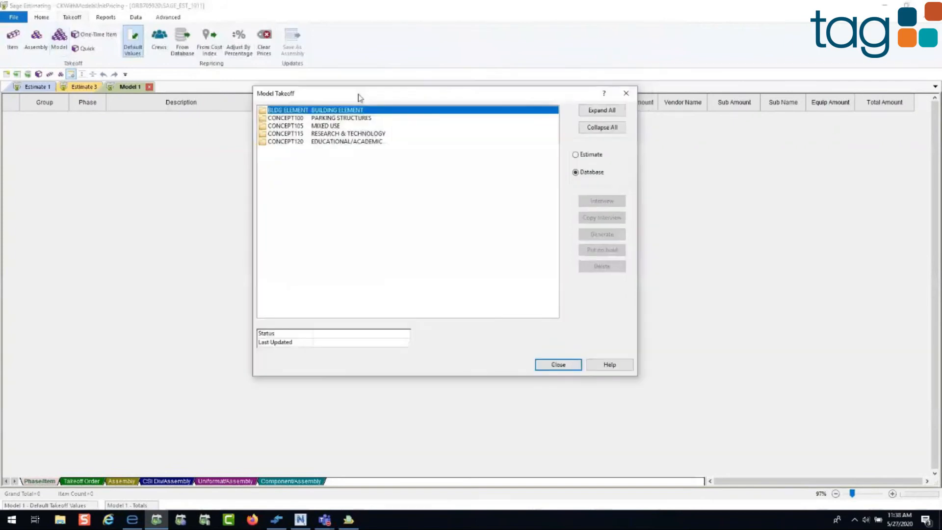
double_click(336, 119)
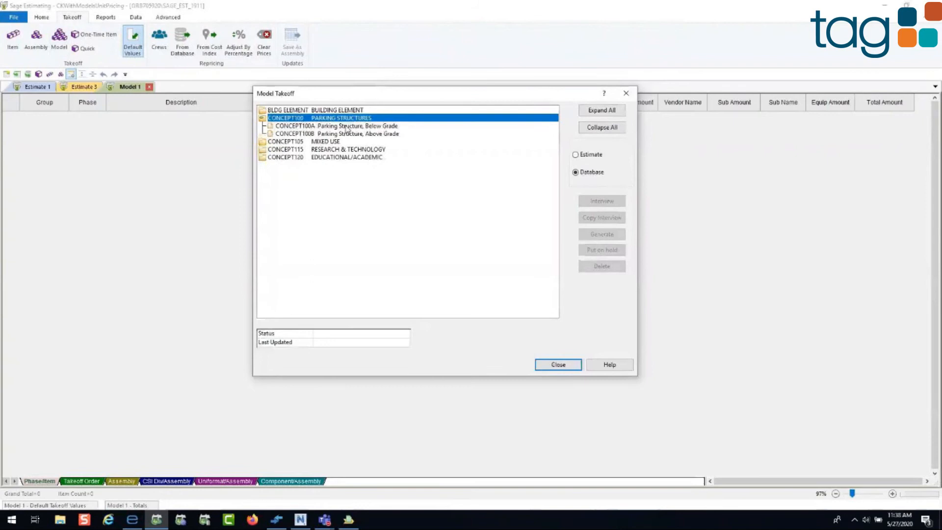
click(349, 126)
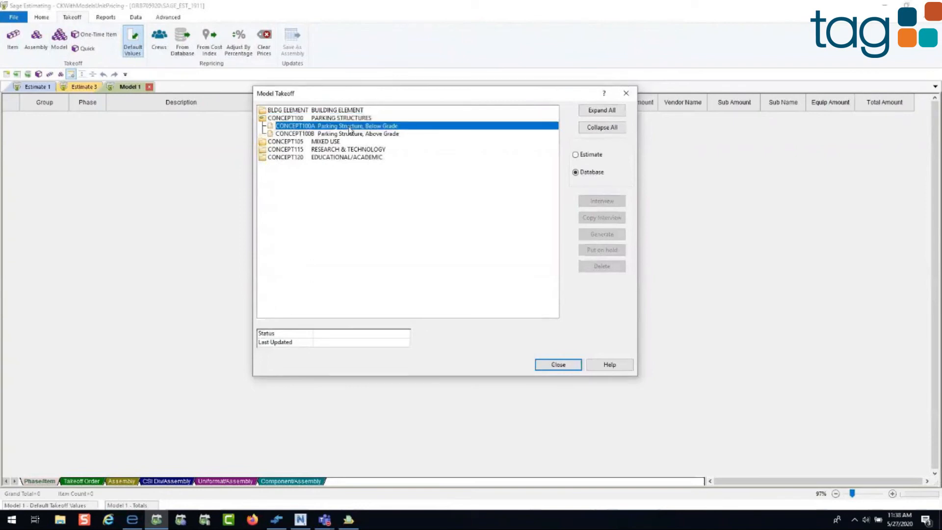
click(602, 200)
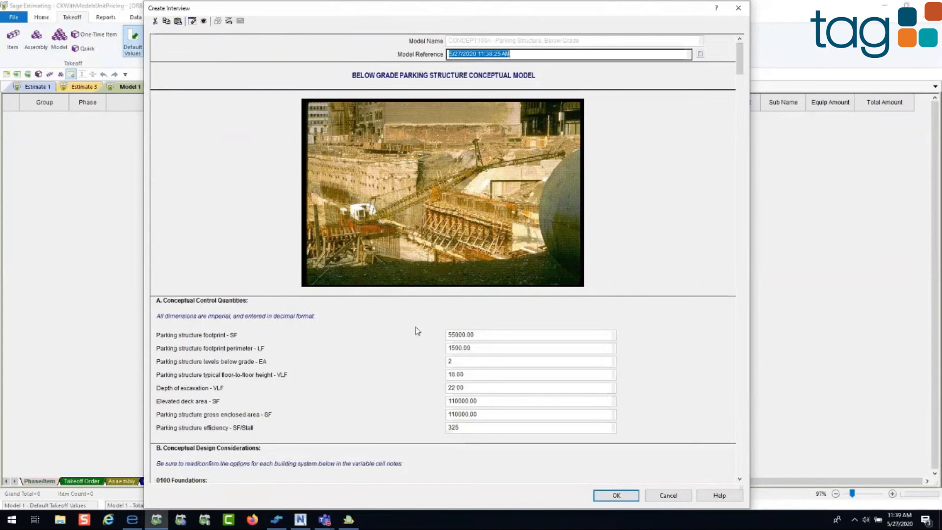
Step: Set the parking structure footprint to 60000 SF in the conceptual control quantities
click(481, 337)
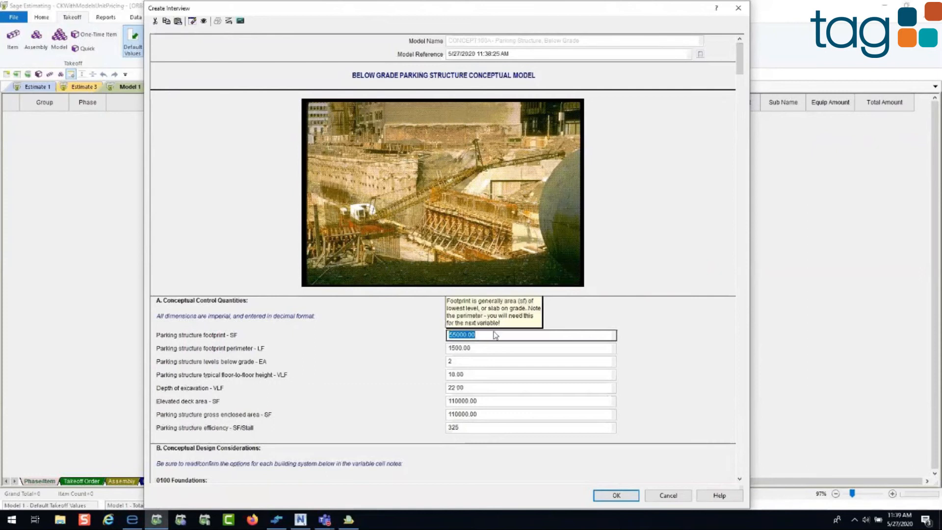
text(5)
key(BackSpace)
text(60000)
key(Return)
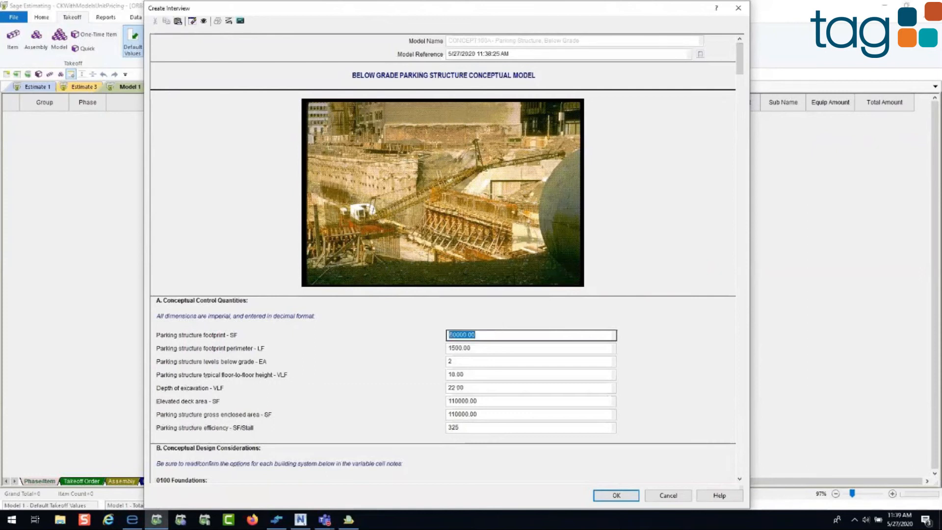
key(Tab)
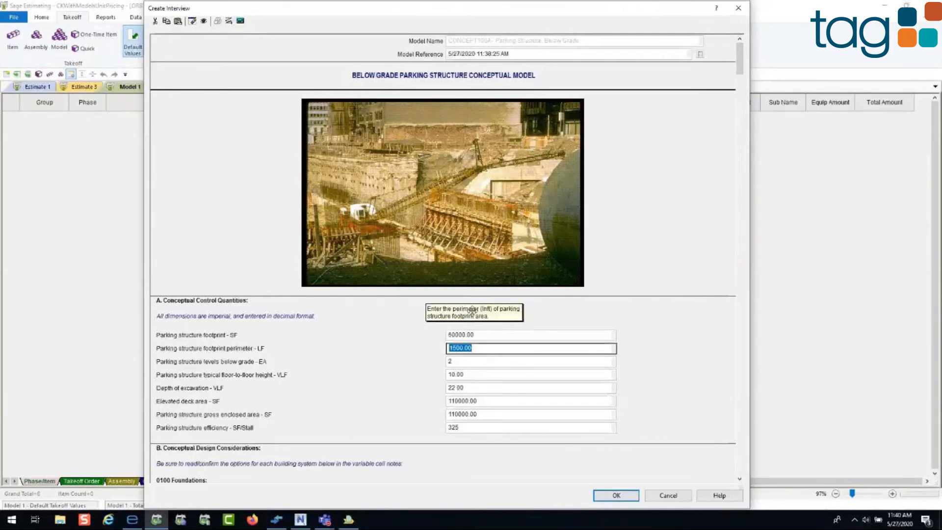
Step: Examine the entry notes for levels below grade, floor-to-floor height and excavation depth, plus the foundation and substructure questions
click(461, 362)
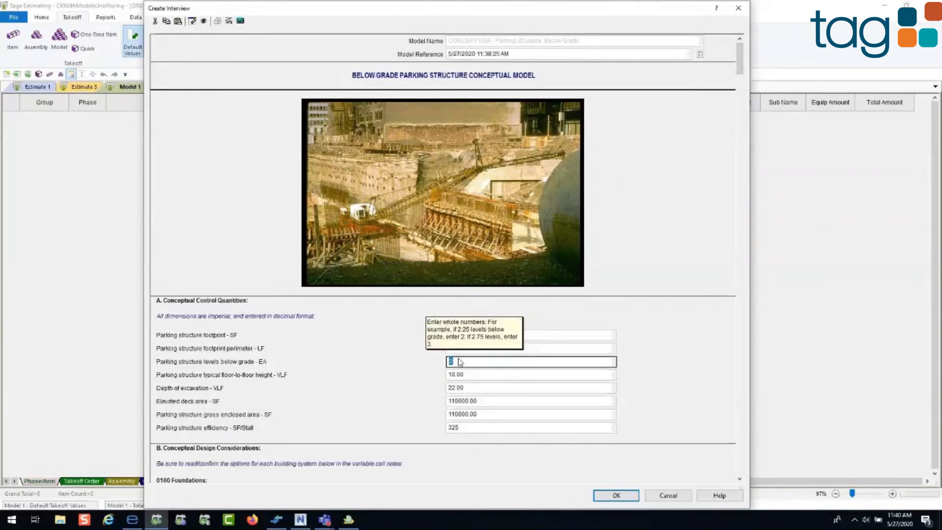
click(467, 374)
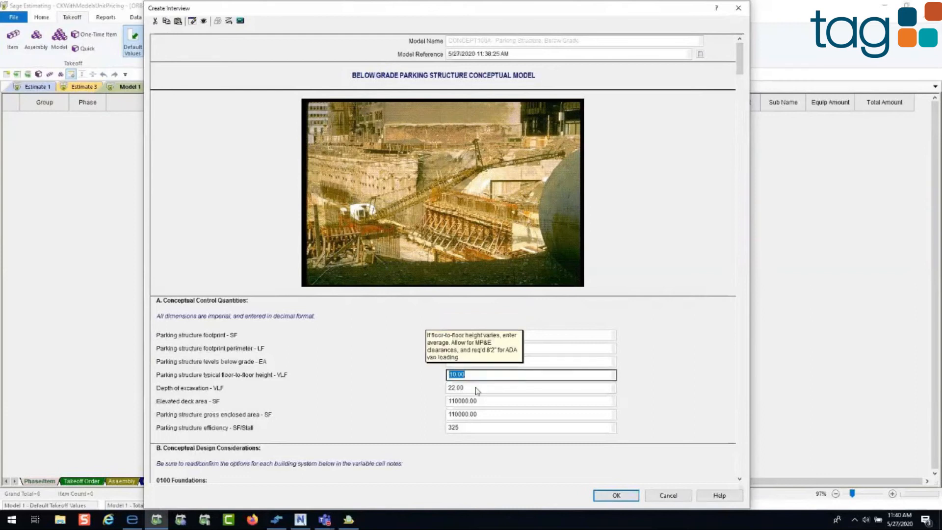
click(476, 389)
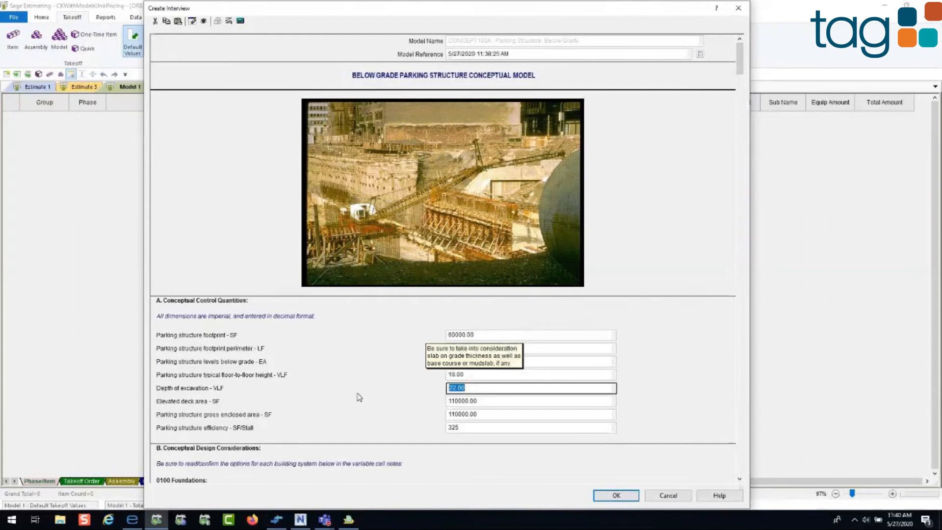
scroll(359, 397, down, 5)
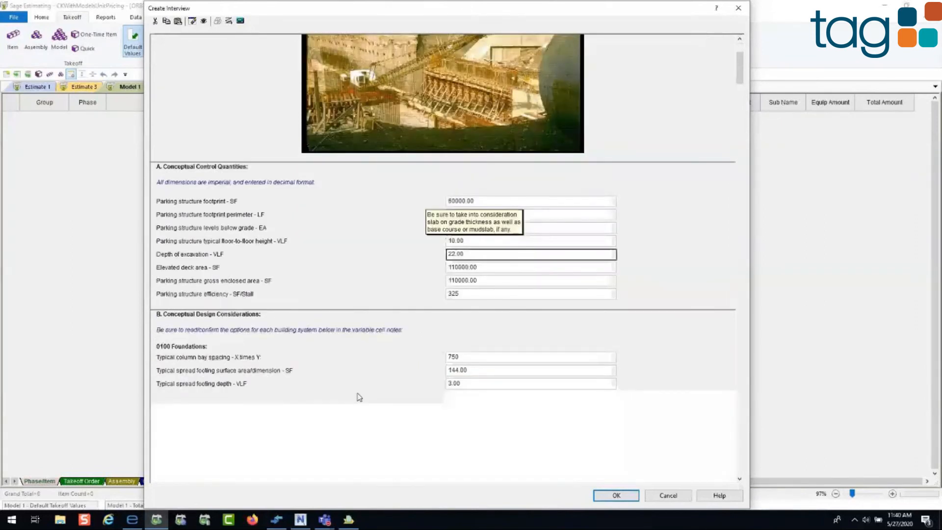
scroll(359, 397, down, 2)
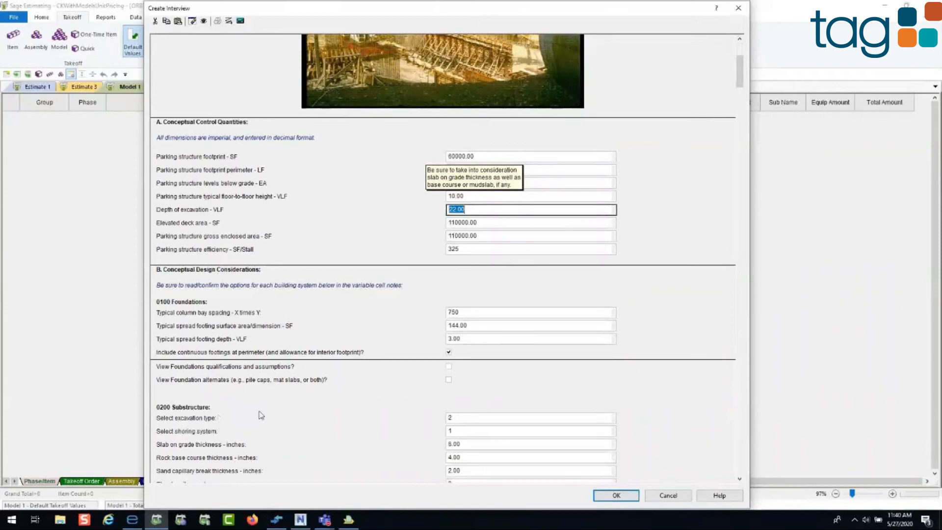
scroll(261, 415, up, 3)
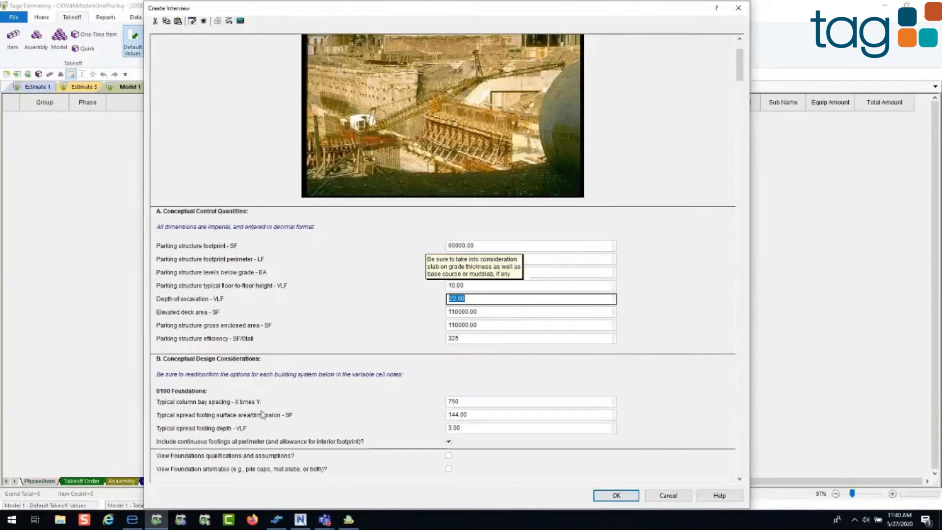
Step: Complete the below-grade parking structure interview and select the 5/27/2020 11:38:25 AM interview among the estimate's models
click(616, 496)
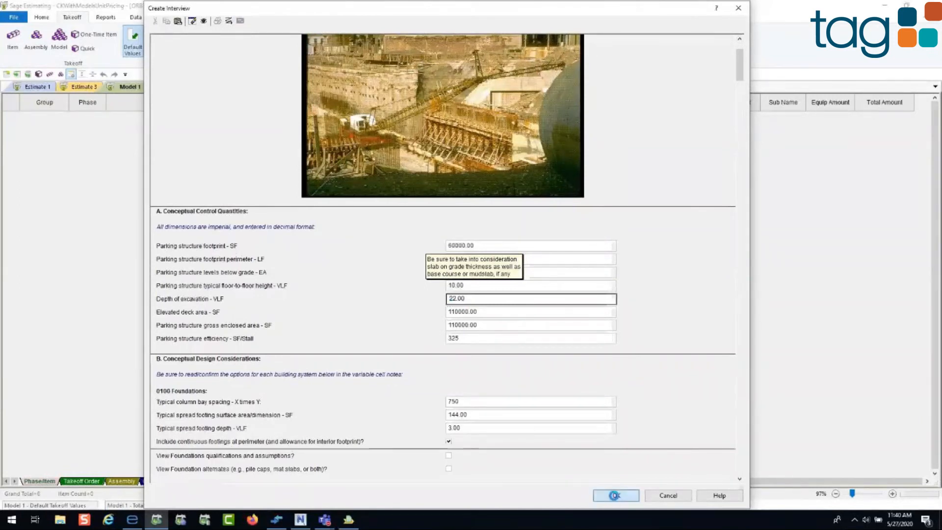
click(667, 496)
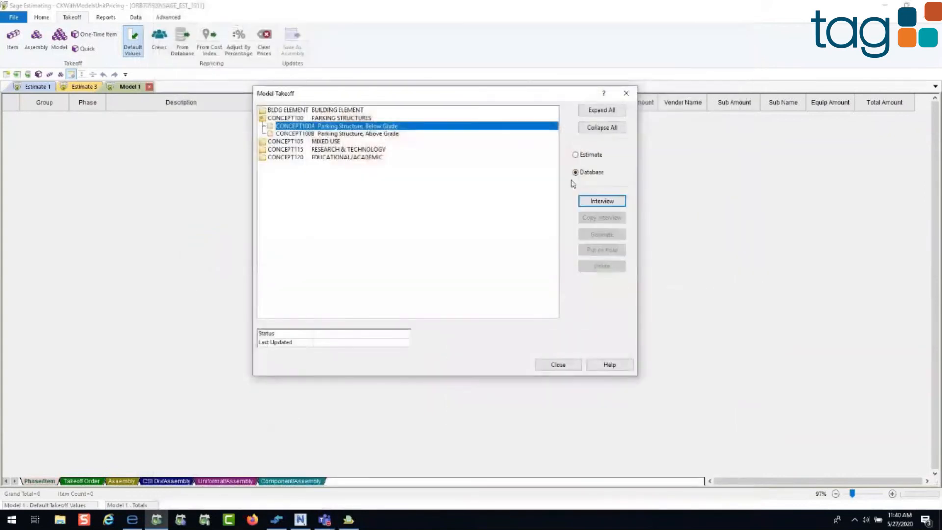
click(298, 133)
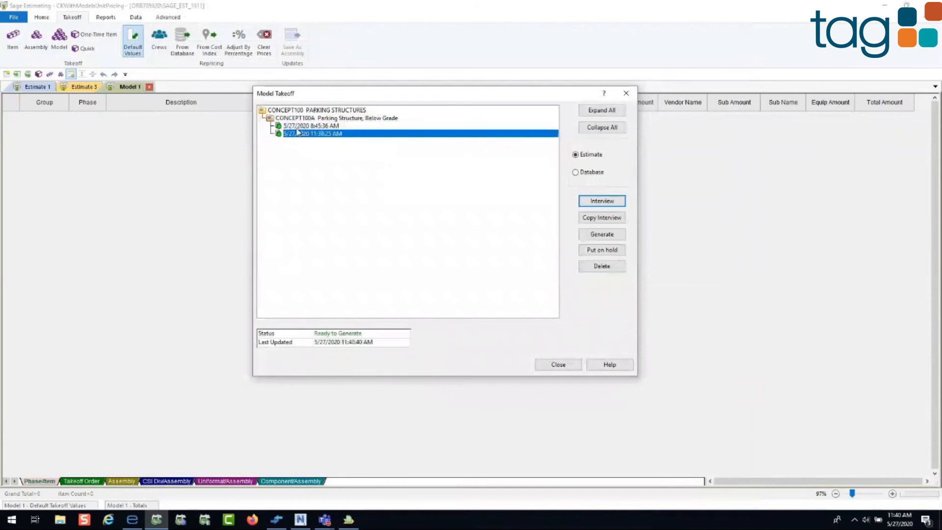
click(296, 128)
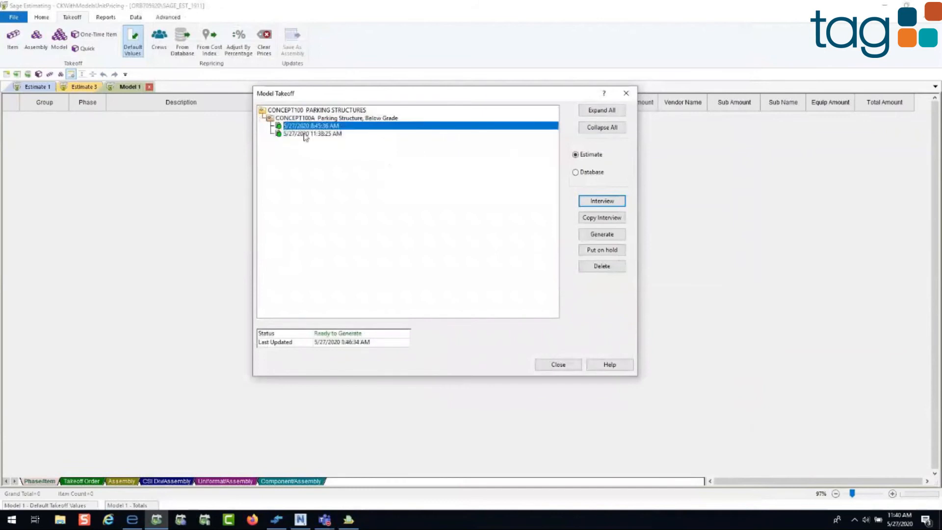
click(305, 133)
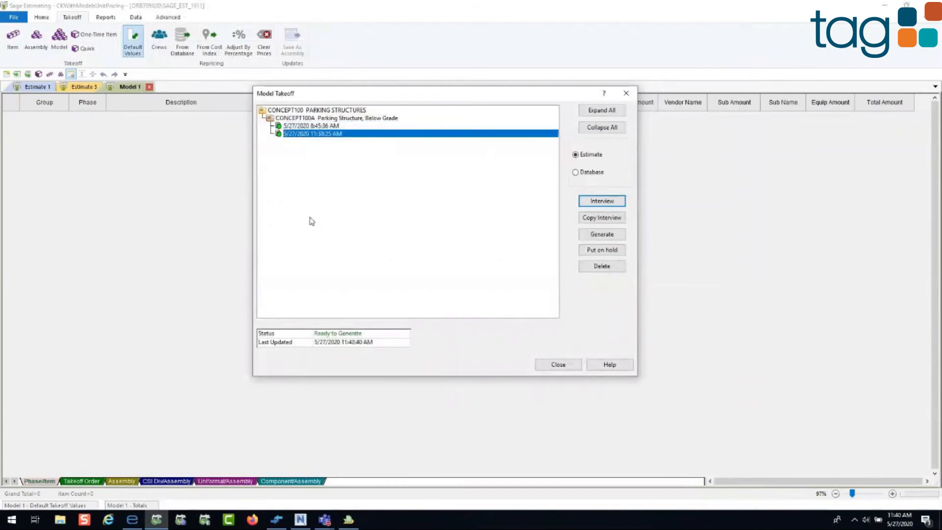
Step: Generate the selected CONCEPT100A model into the Model 1 estimate and close the model takeoff
click(591, 236)
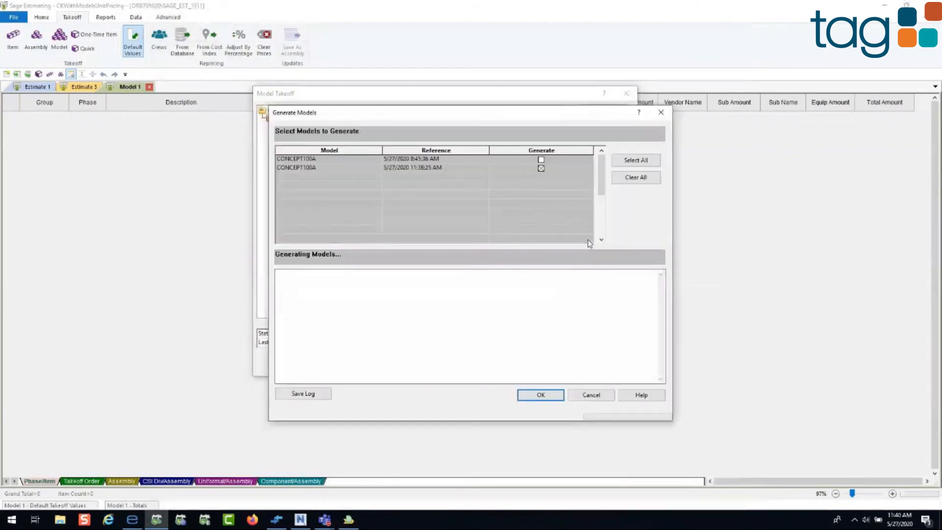
click(545, 399)
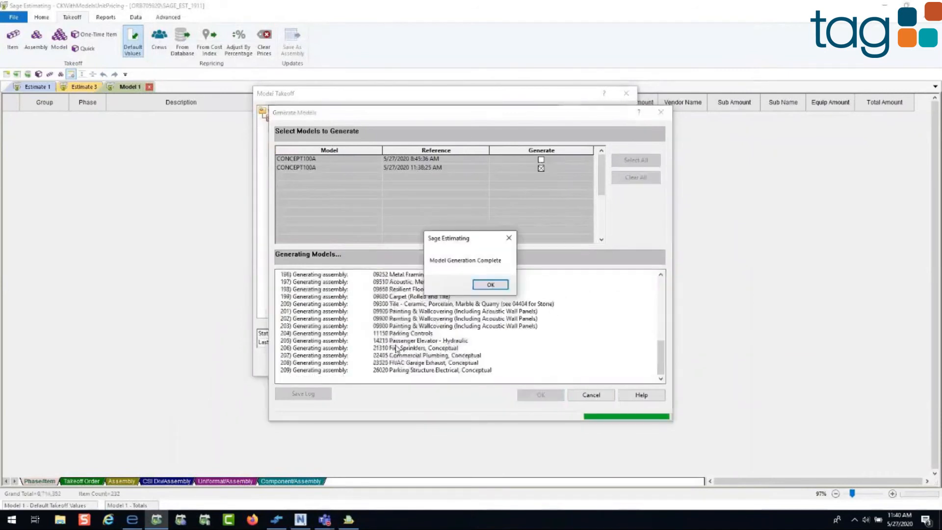
key(Return)
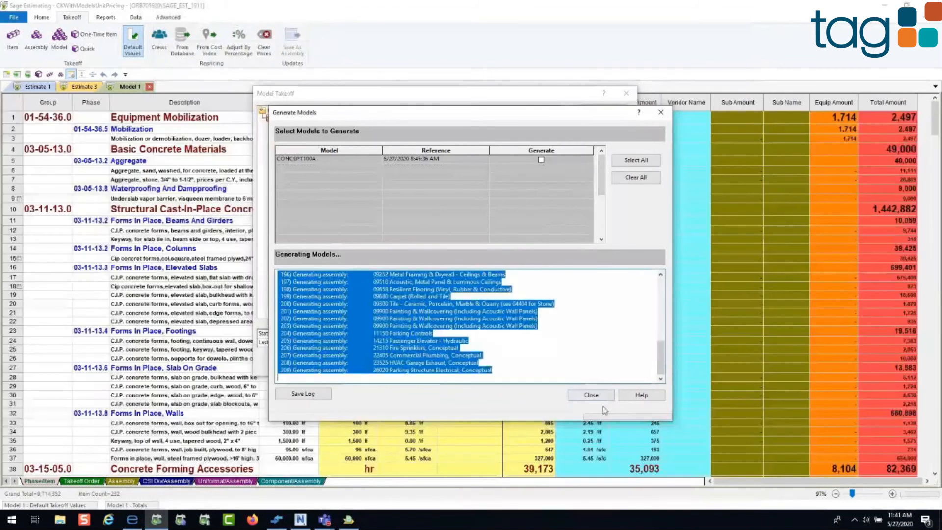
click(594, 394)
click(558, 364)
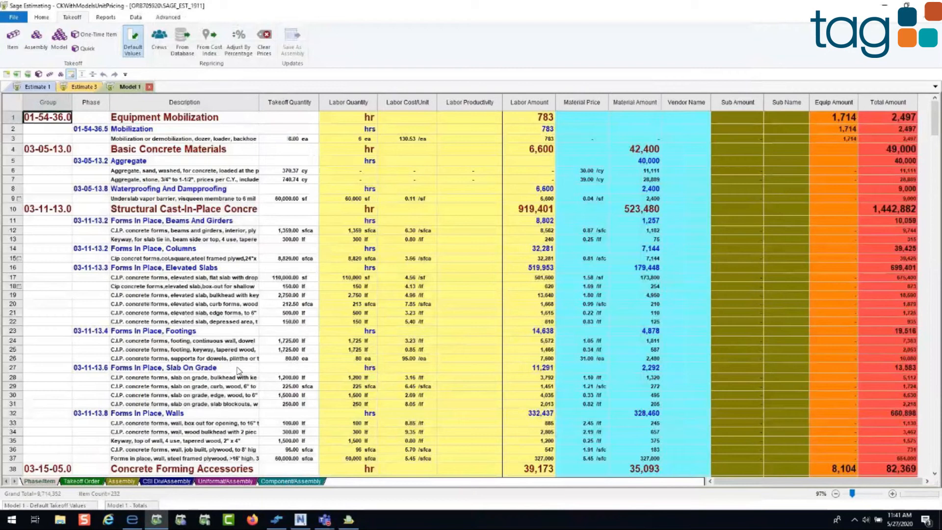
Step: Widen the Description column so more of the generated item descriptions can be read
click(188, 279)
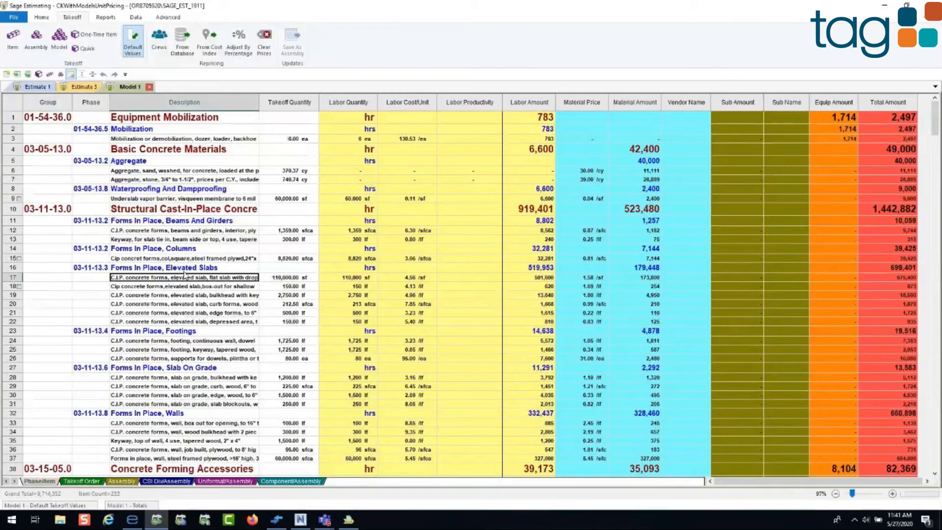
drag(259, 103, 303, 103)
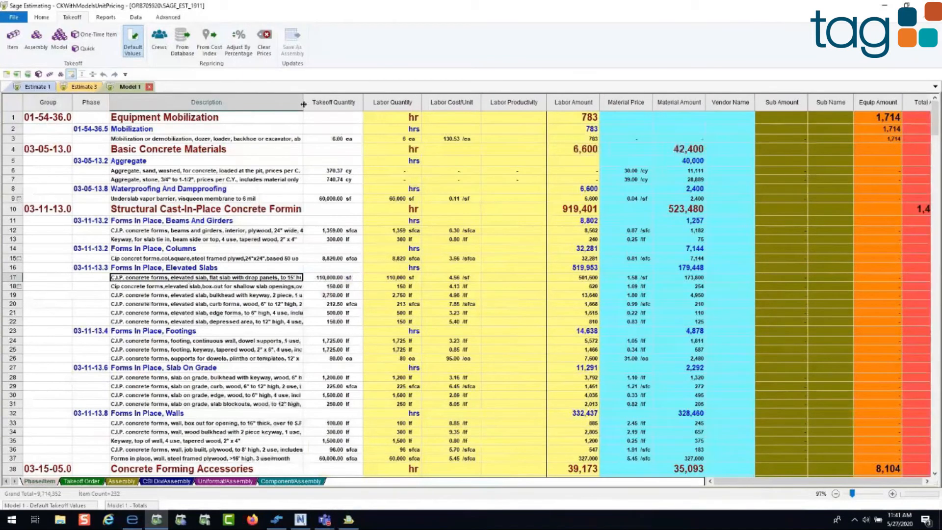
click(265, 231)
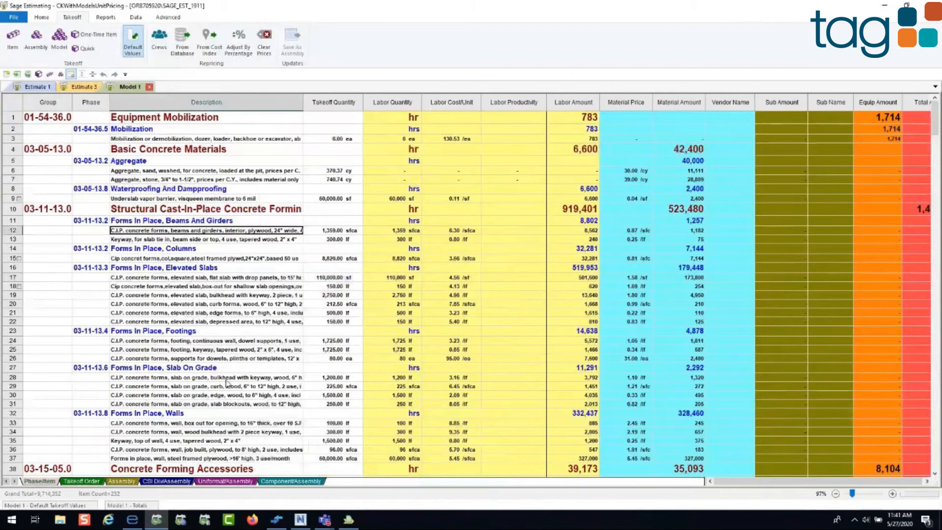
Step: Open the Model 1 totals page and look over its template options
click(136, 505)
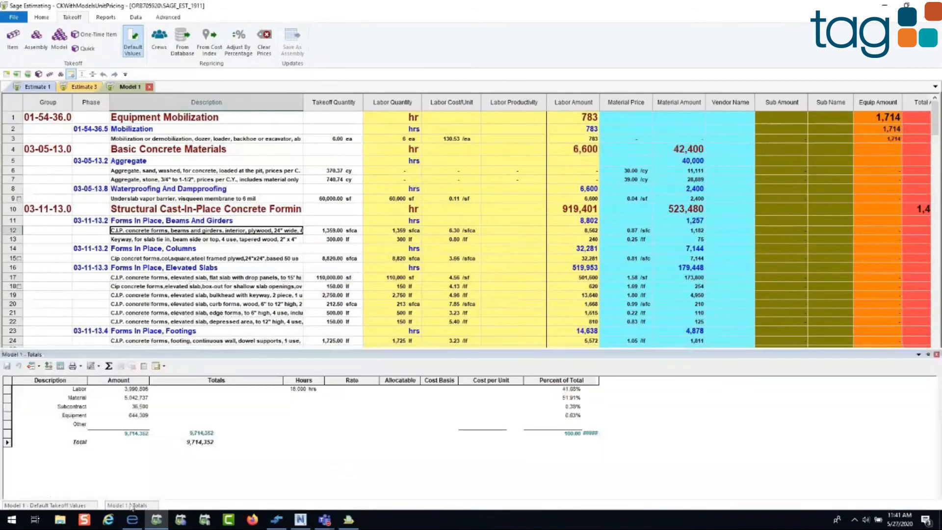
click(164, 366)
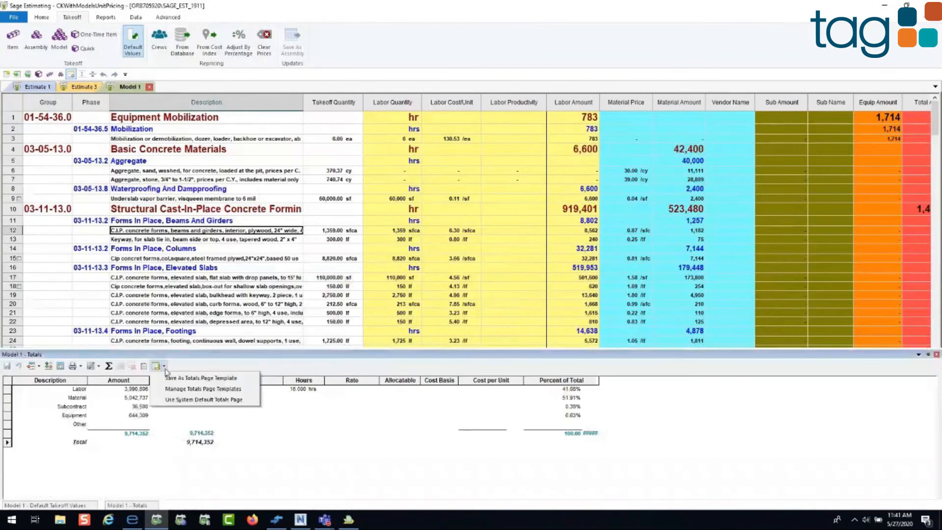
click(81, 389)
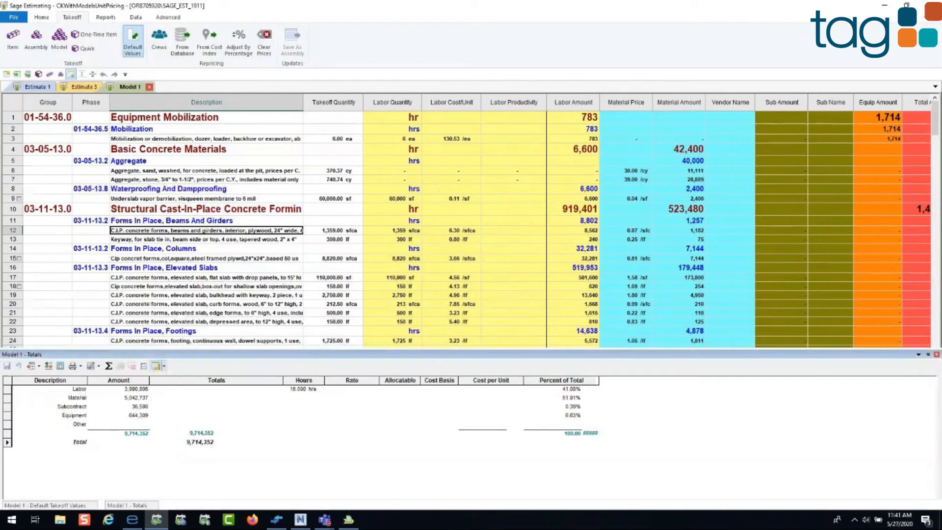
Step: Adjust the job total on the totals page to 900,000
click(201, 442)
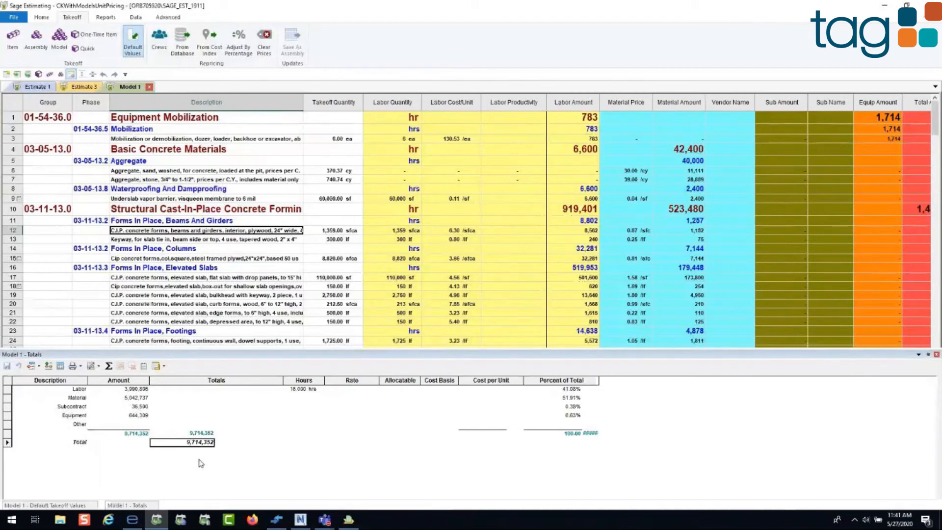
text(90)
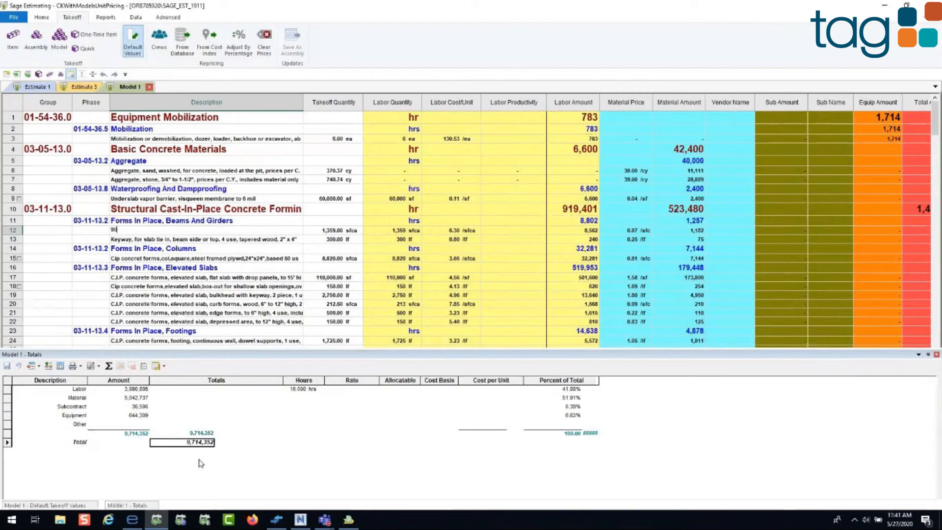
click(194, 444)
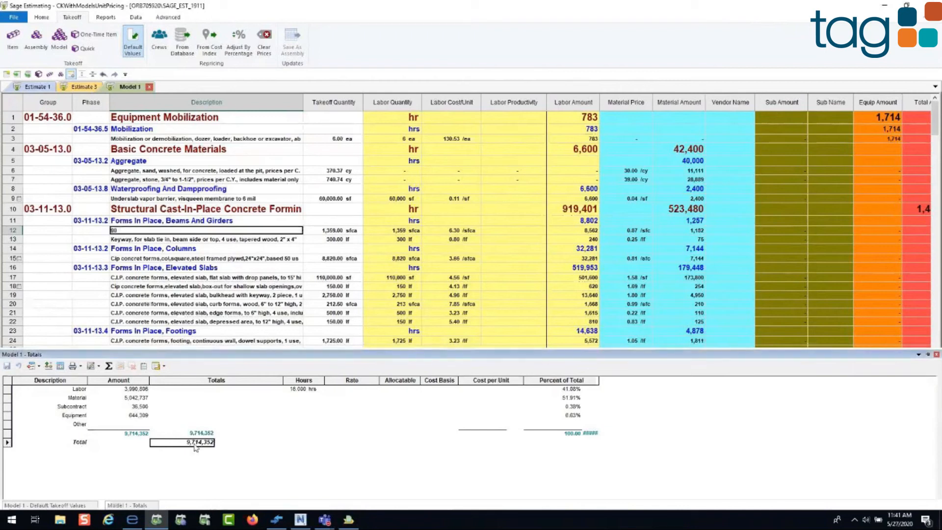
click(195, 444)
key(BackSpace)
key(BackSpace)
key(BackSpace)
key(BackSpace)
key(BackSpace)
key(BackSpace)
key(BackSpace)
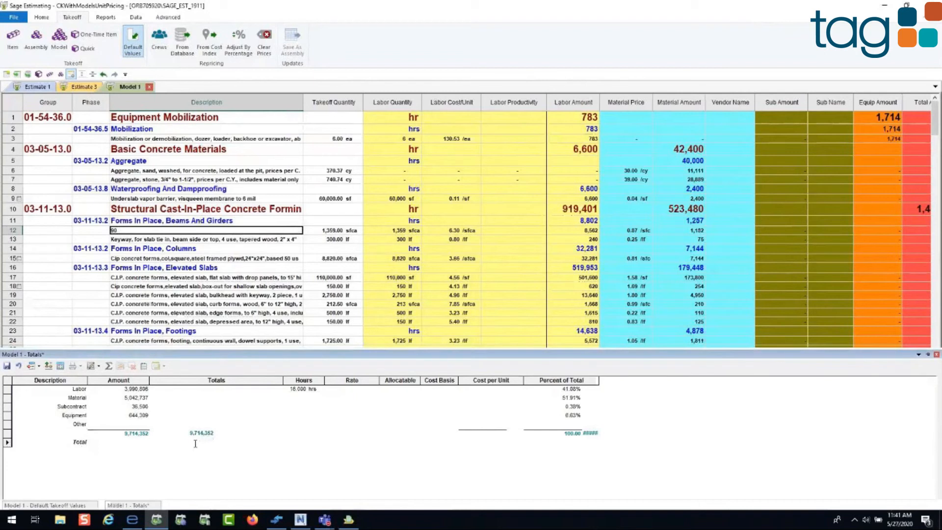
text(9000000)
key(Return)
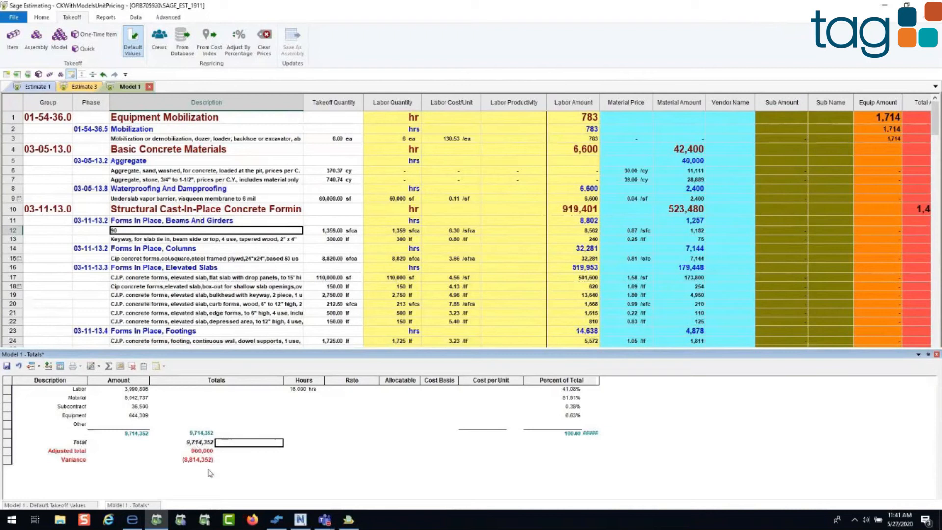
Step: Set the adjusted job total to 9,000,000
key(Left)
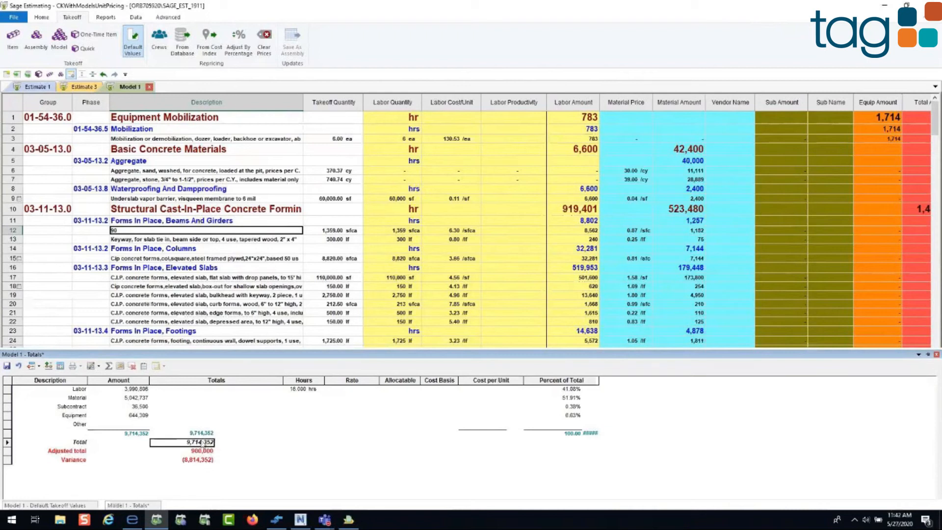
text(9)
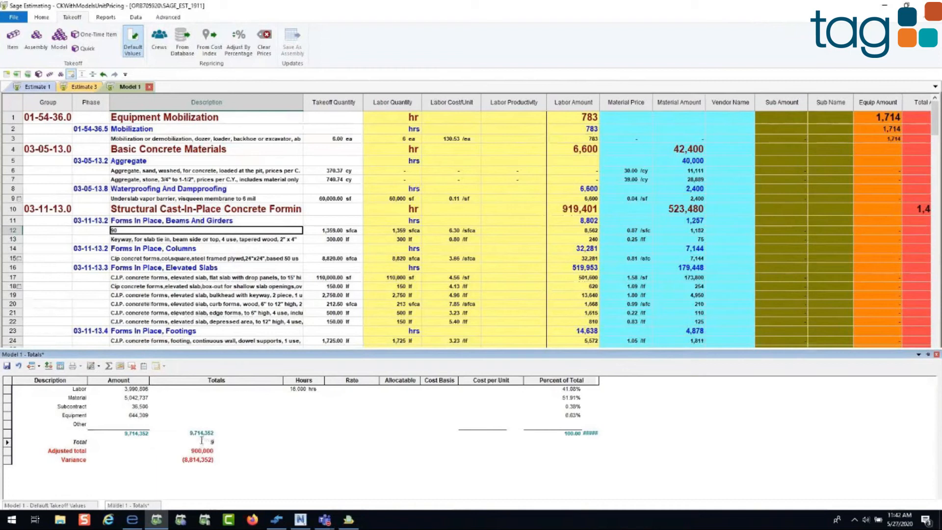
text(0000000)
key(Return)
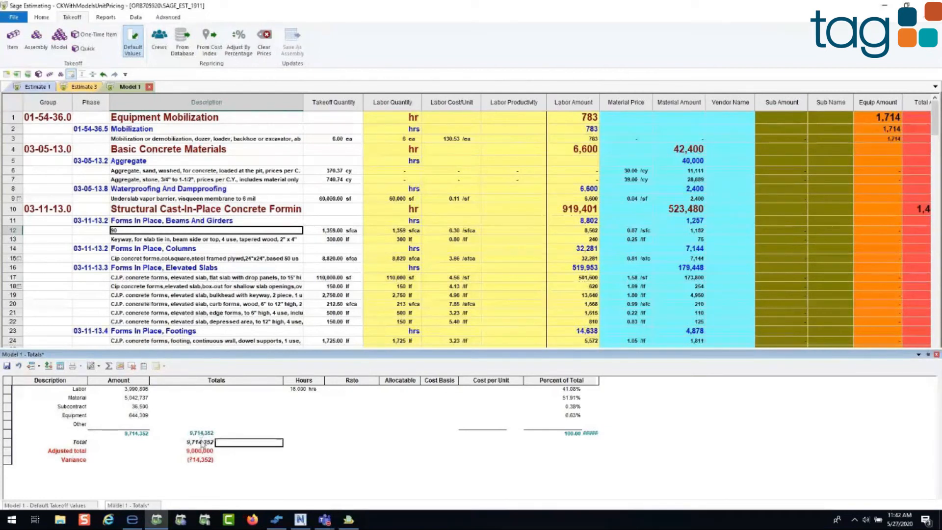
Step: Review the commands available for the totals variance and return to the spreadsheet, cancelling the prompt to save the totals
click(196, 461)
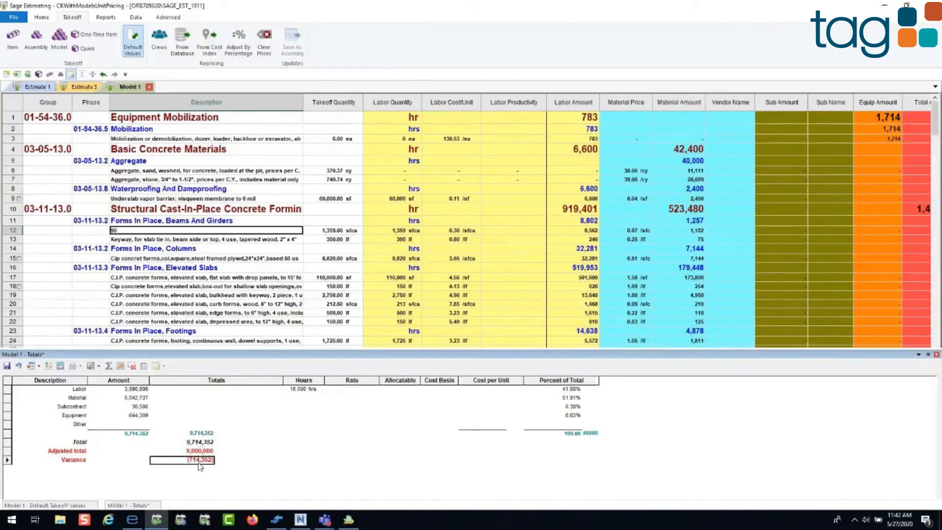
right_click(200, 466)
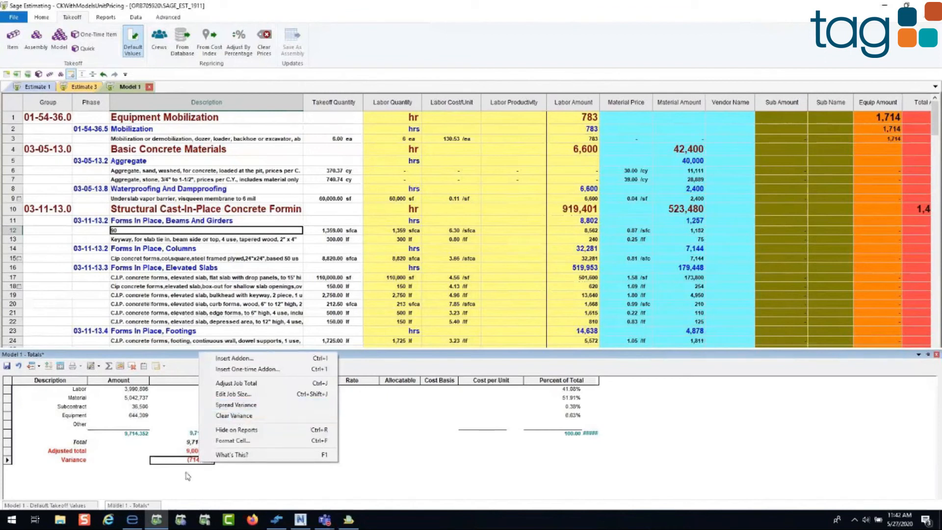
click(186, 451)
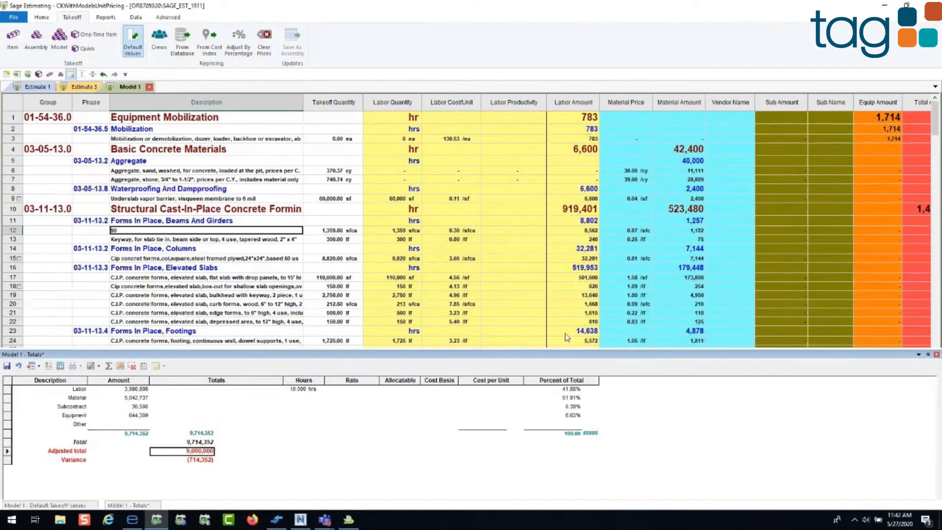
click(575, 209)
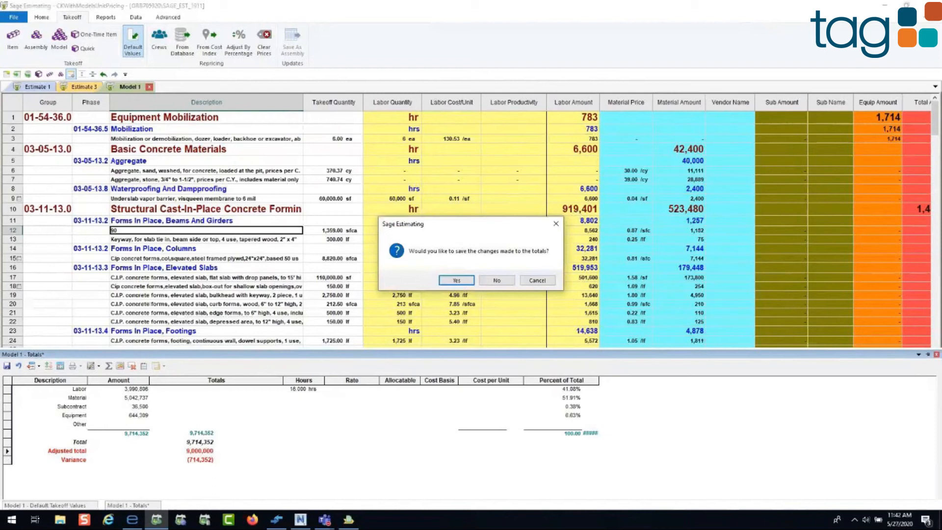
click(546, 283)
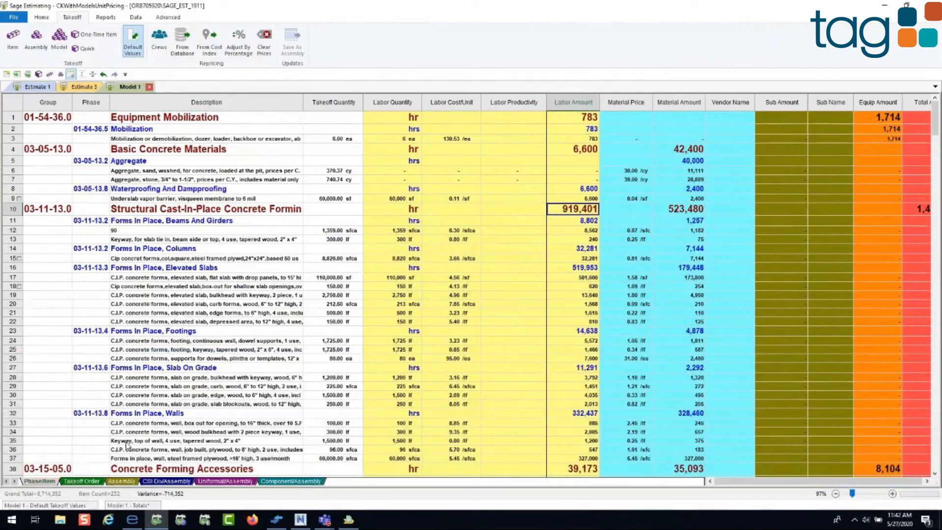
Step: Preview a variance report for the Comparison and Comparison 2 estimates from the Demo Folder, using the Variance layout
click(105, 18)
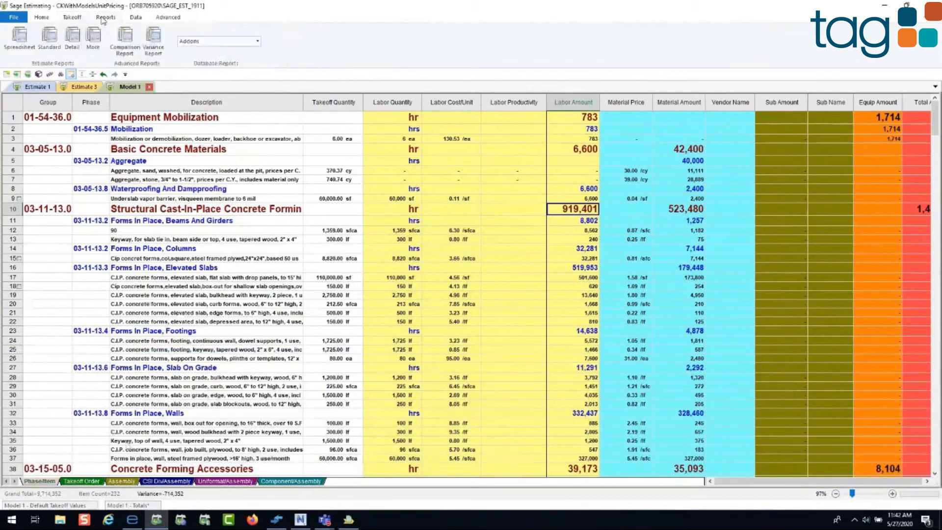
click(156, 39)
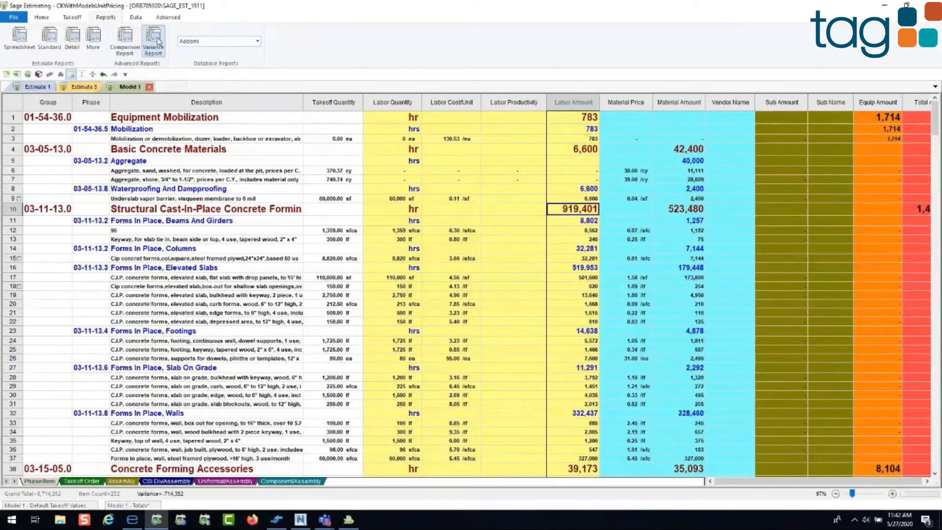
click(497, 283)
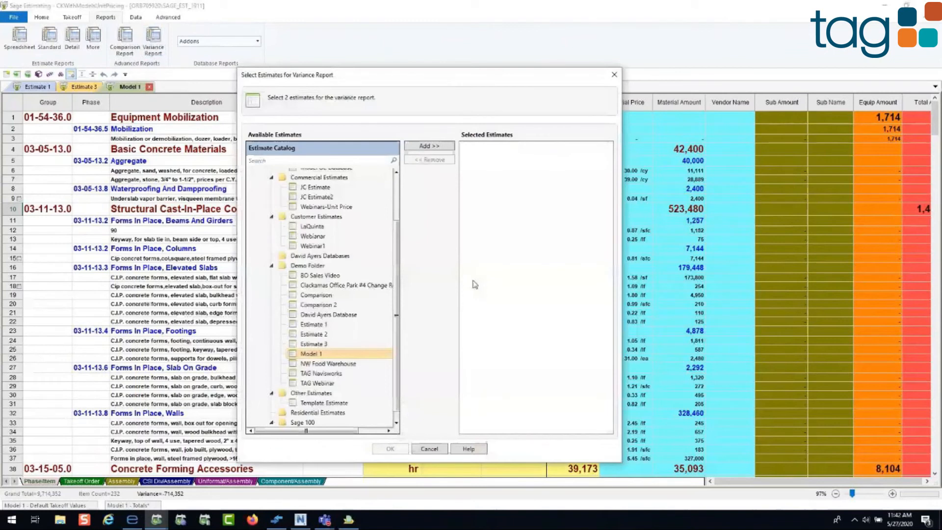
double_click(316, 295)
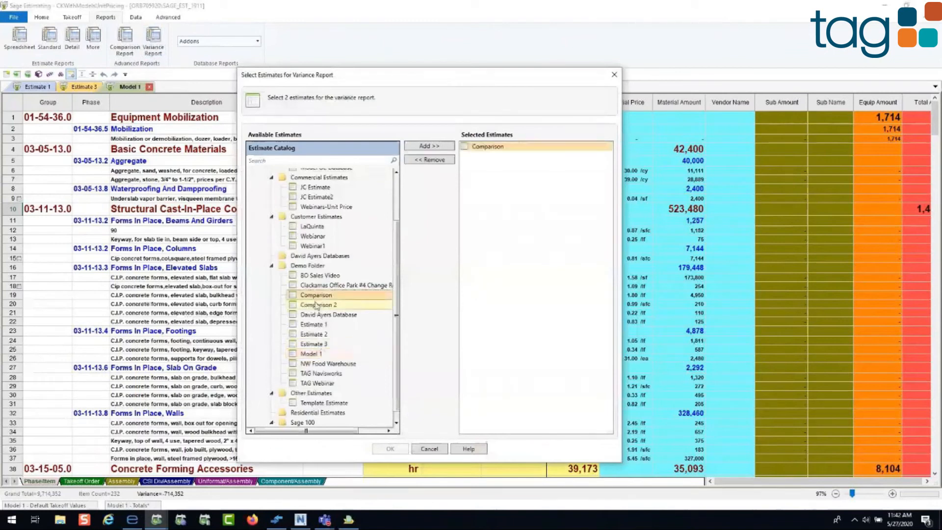
double_click(316, 304)
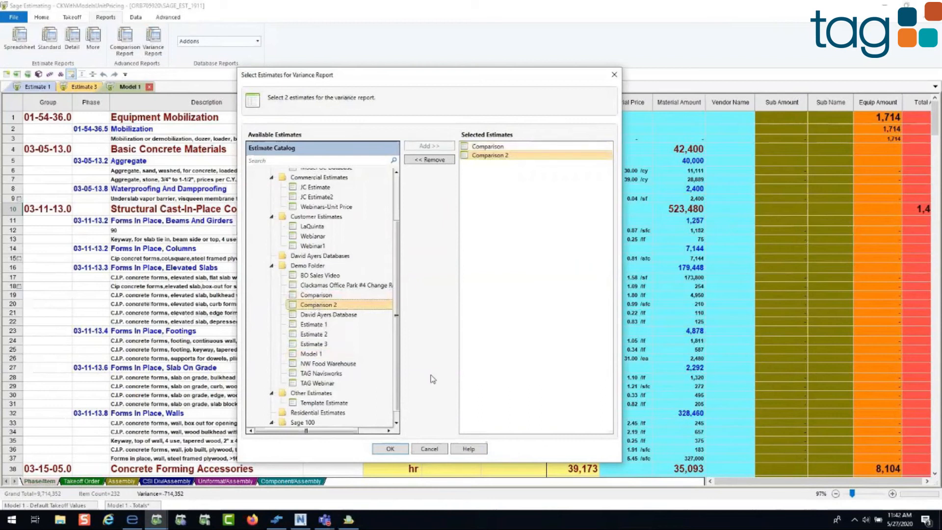
click(390, 448)
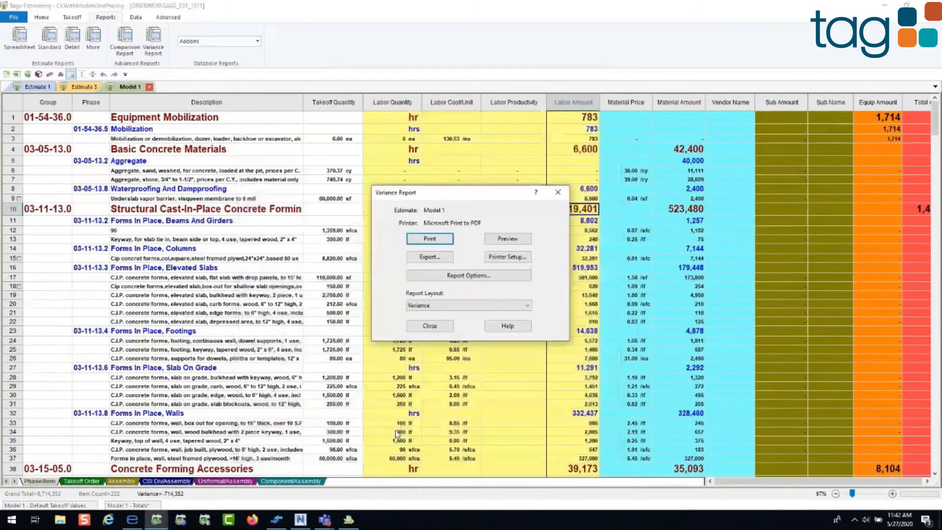
click(507, 238)
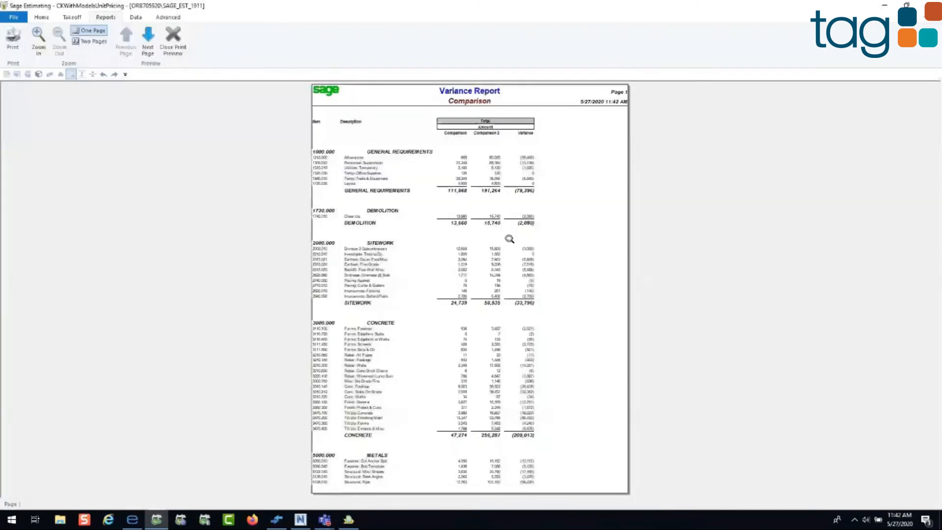
Step: Examine the detailed variance report, set its summary level to Group phase, and preview the summarized report before closing it
click(509, 239)
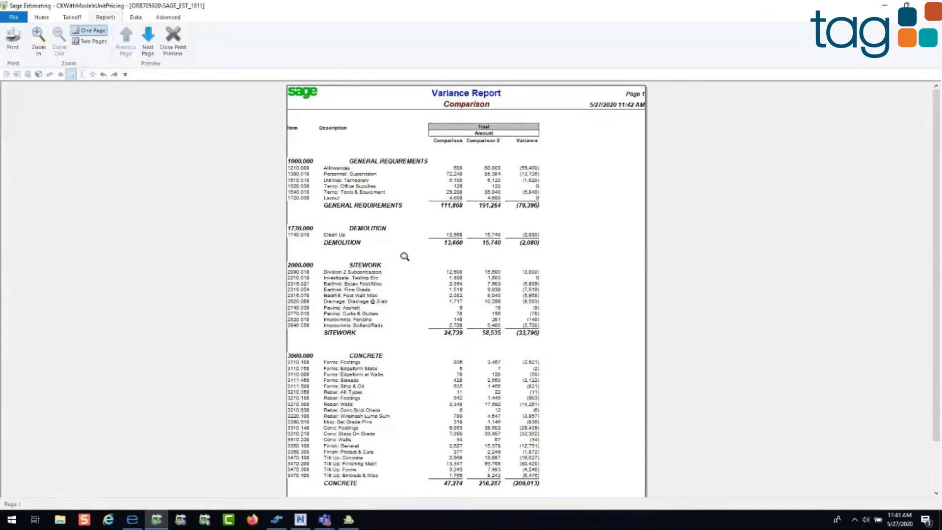
click(170, 47)
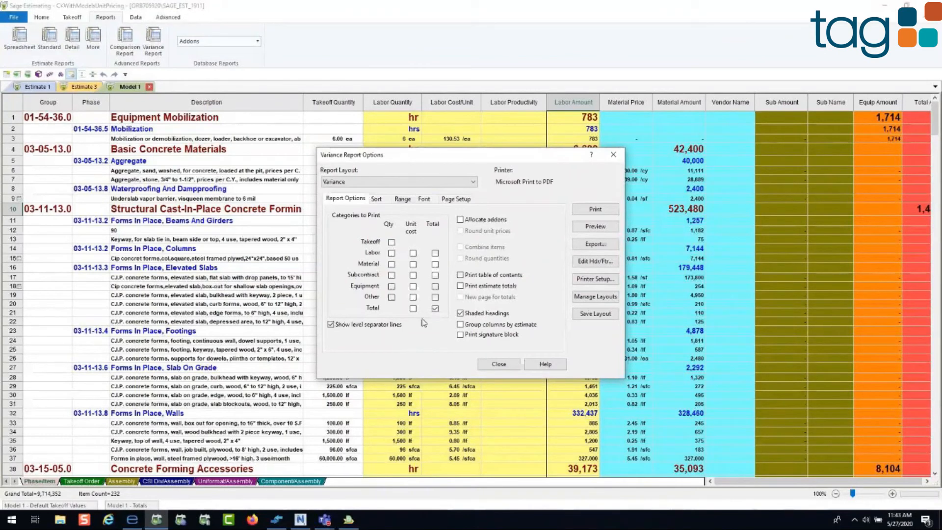
click(376, 199)
click(375, 303)
click(370, 312)
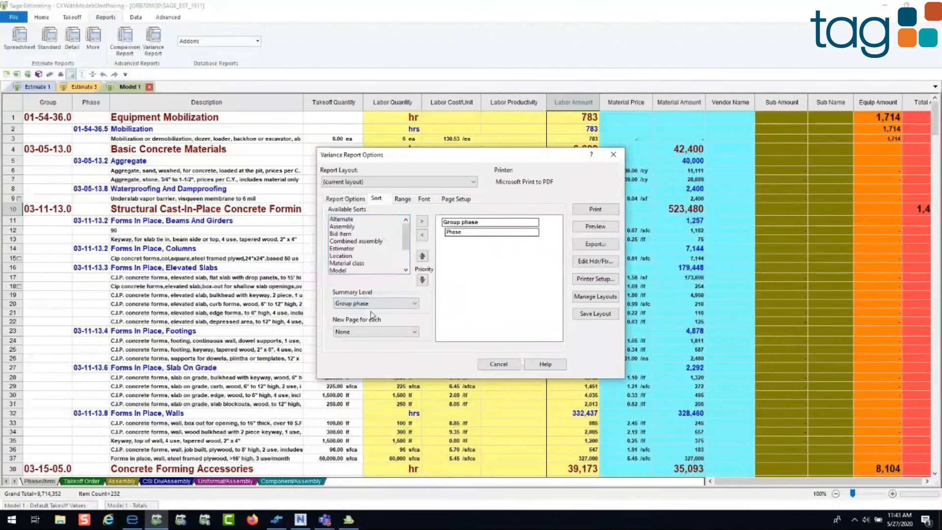
click(595, 226)
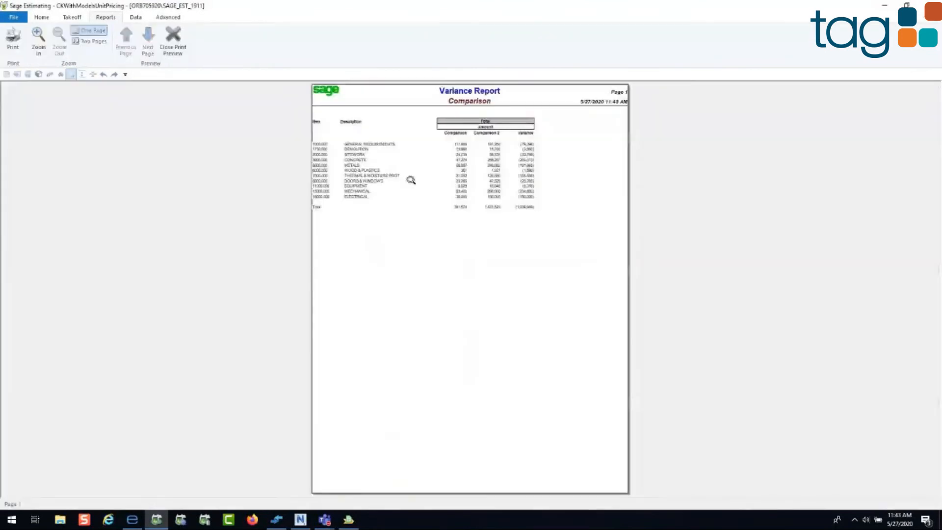
click(349, 172)
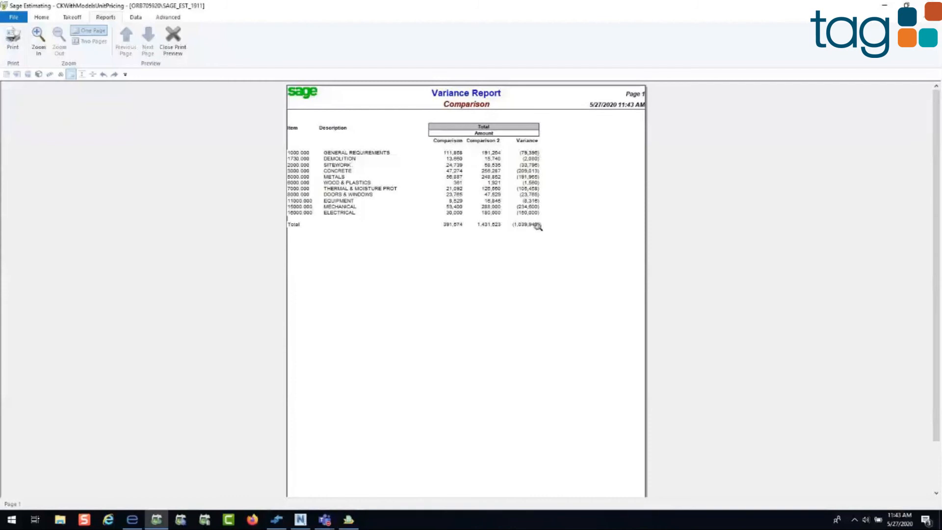
click(180, 40)
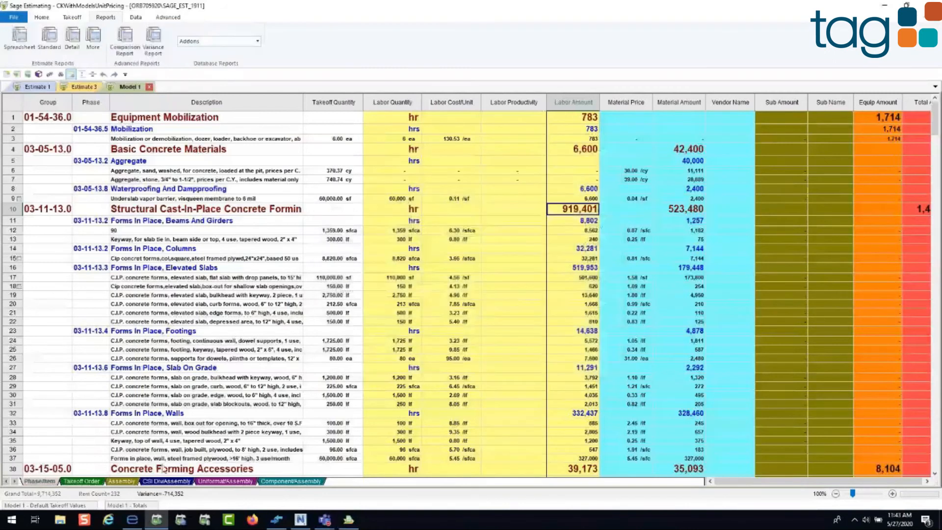
Step: Open the totals page for Estimate 3 and enlarge it to examine the cost categories and addons
click(81, 87)
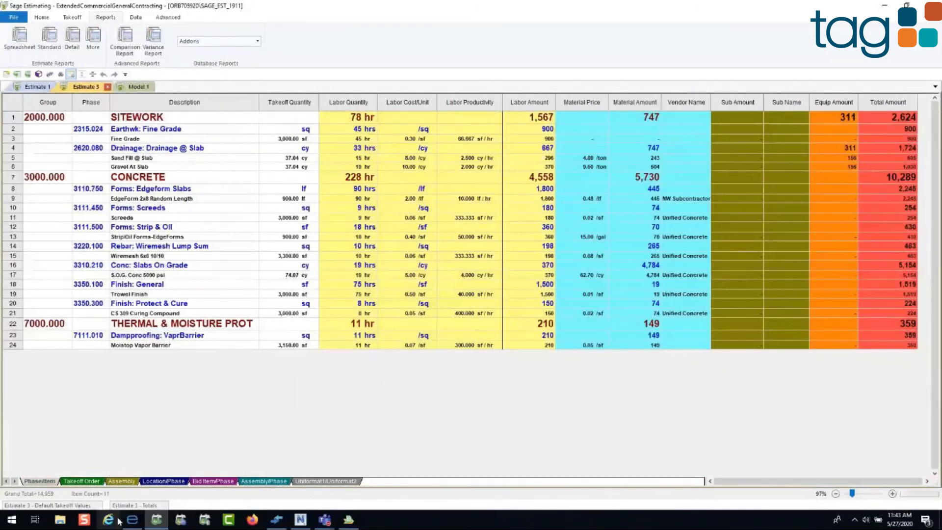
click(135, 505)
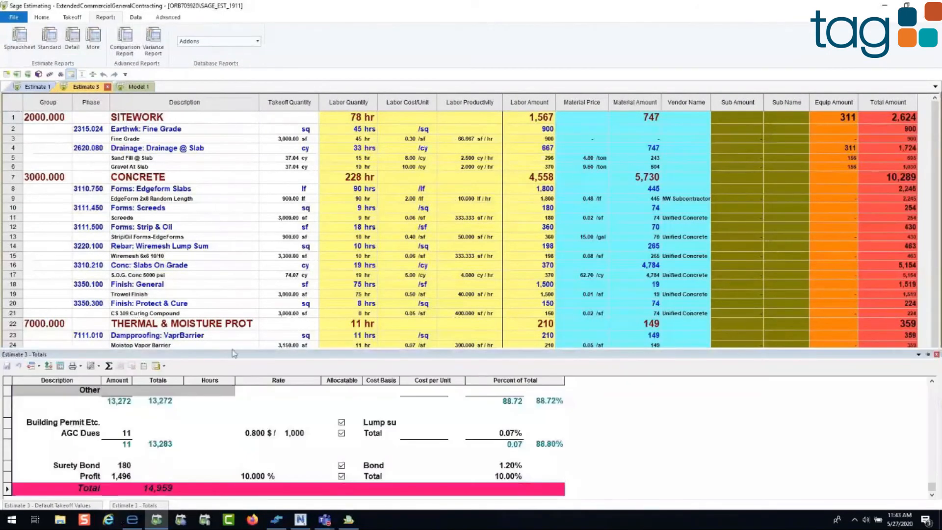
drag(233, 353, 263, 240)
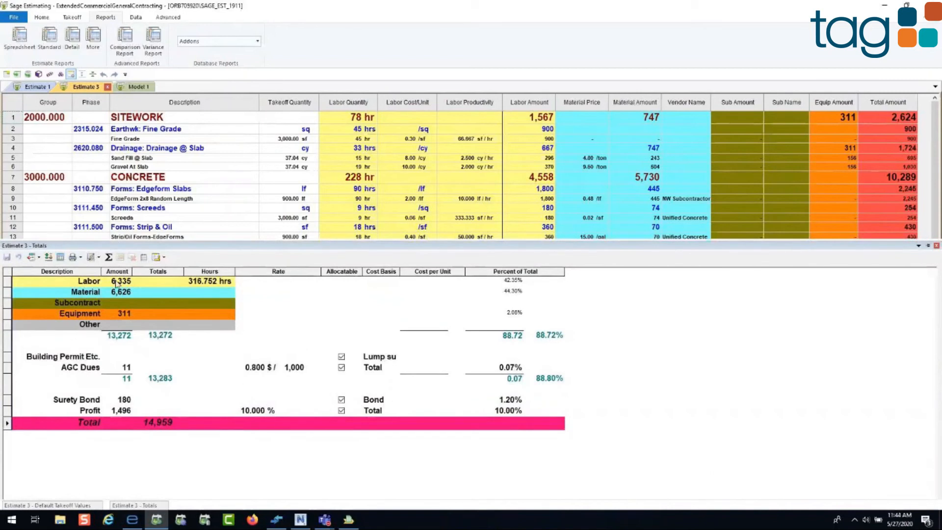
click(150, 508)
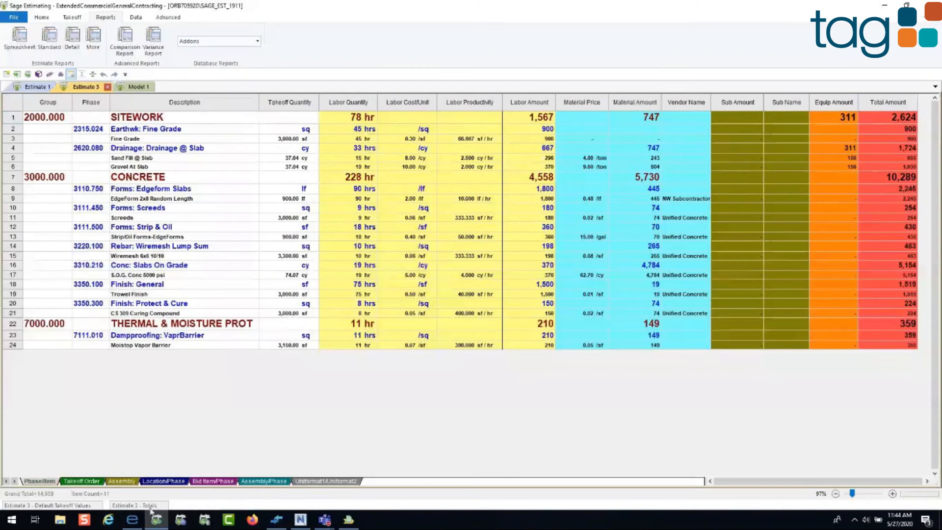
click(152, 509)
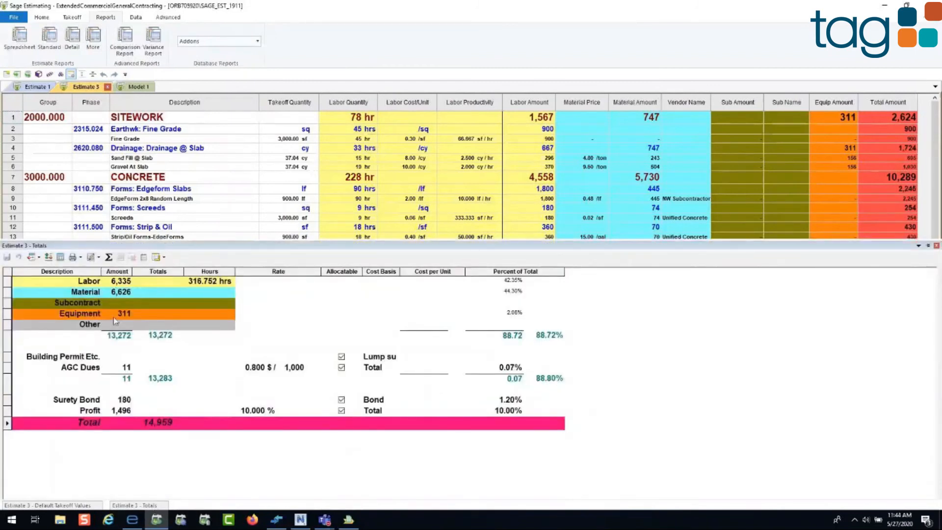
Step: Examine the cost basis options for the Building Permit Etc. addon and close its settings without changes
click(69, 359)
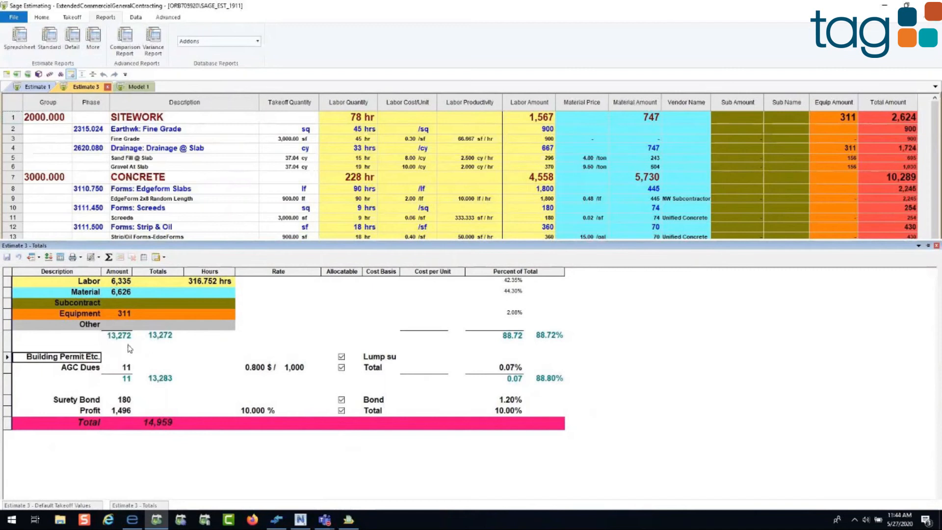
right_click(10, 359)
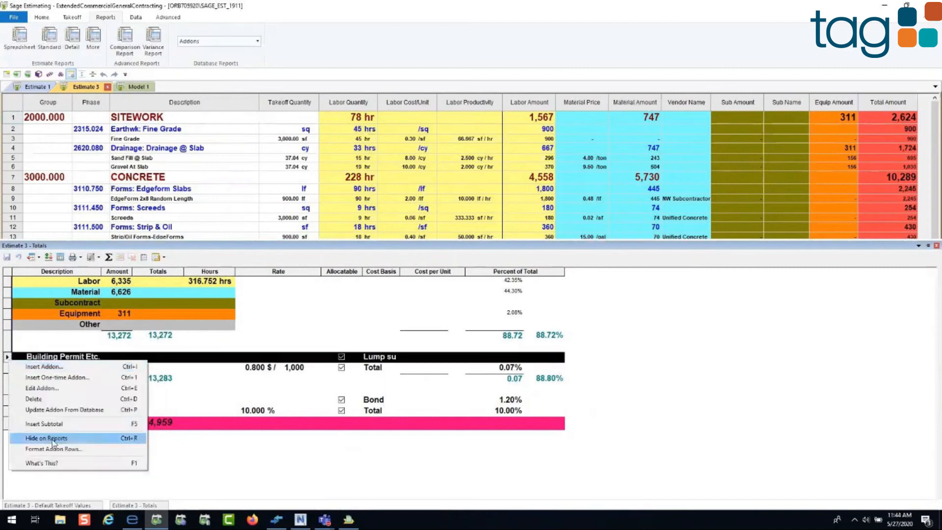
click(51, 388)
click(368, 212)
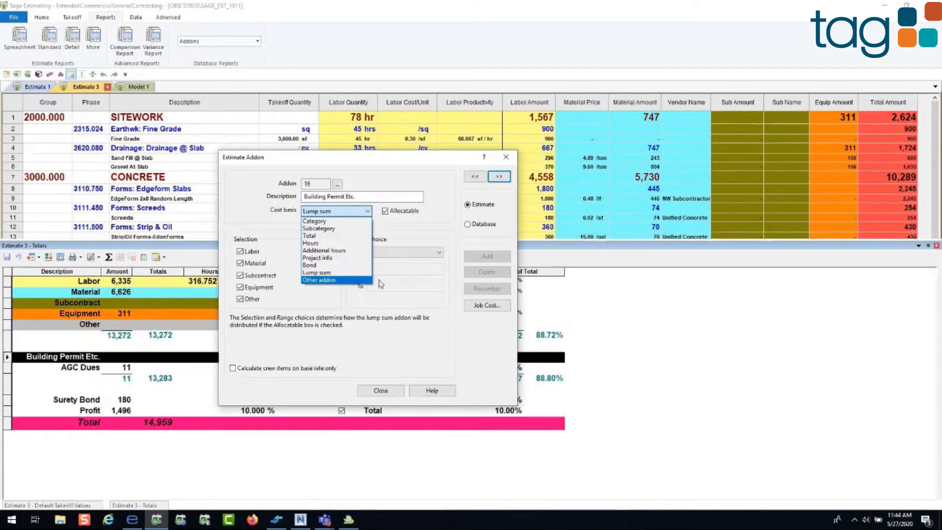
click(506, 158)
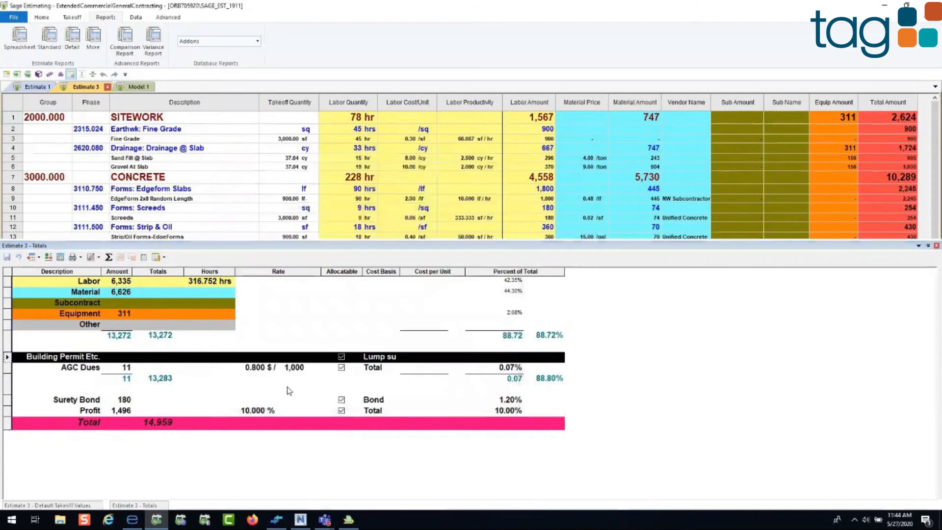
Step: Try a Profit rate of 20% on the Estimate 3 totals, then close the totals without saving
click(253, 410)
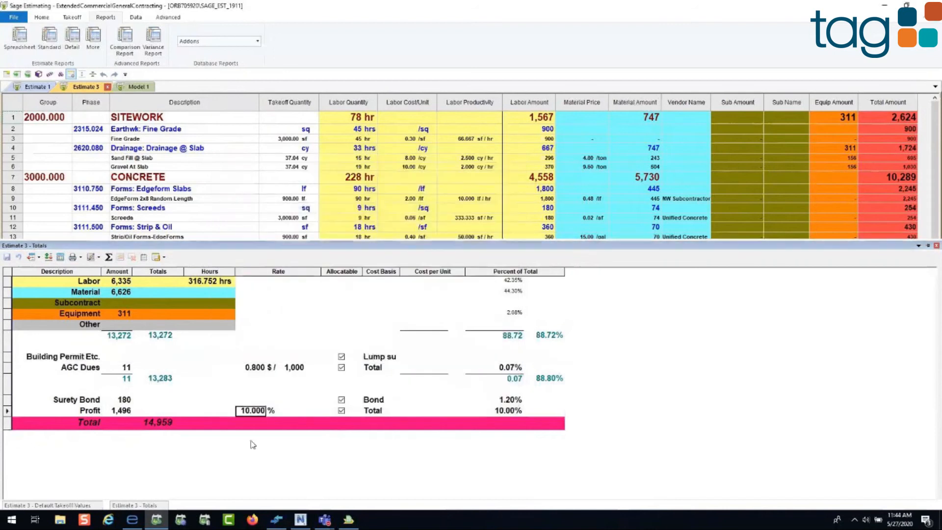
text(20)
key(Return)
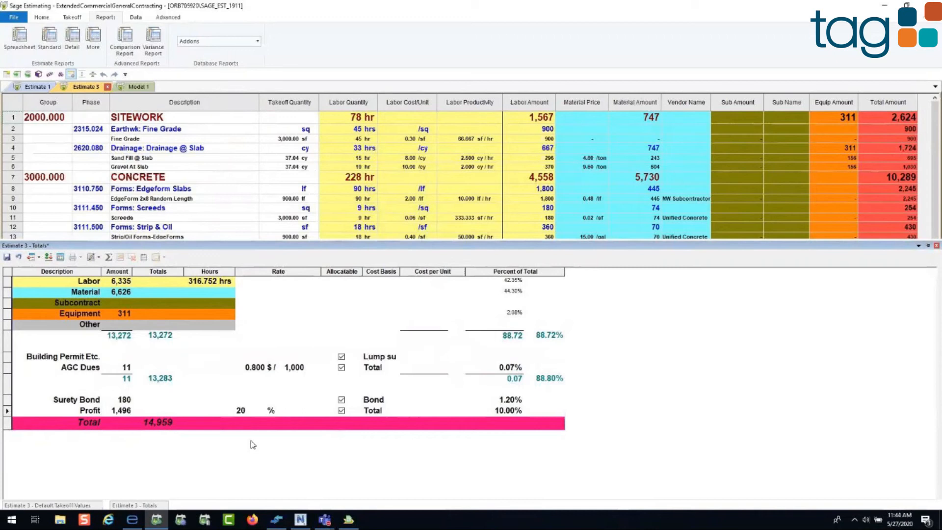
key(Tab)
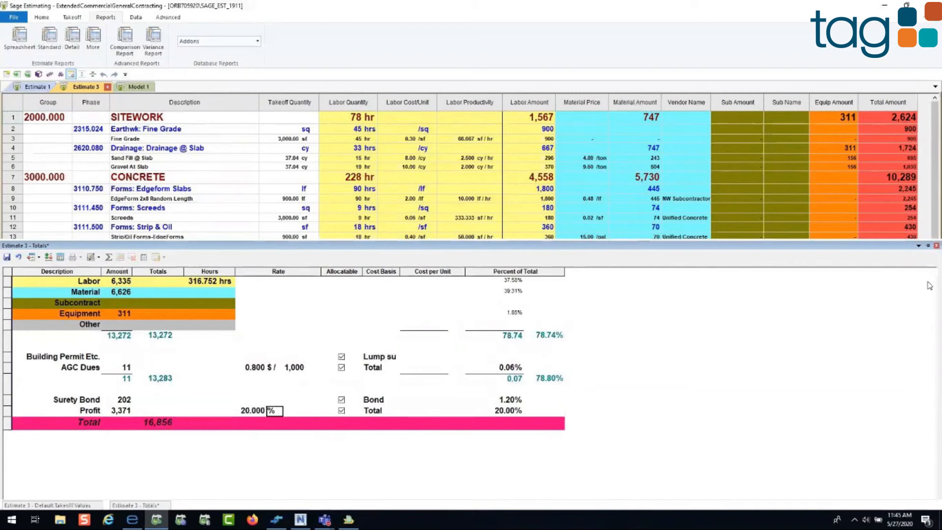
click(936, 246)
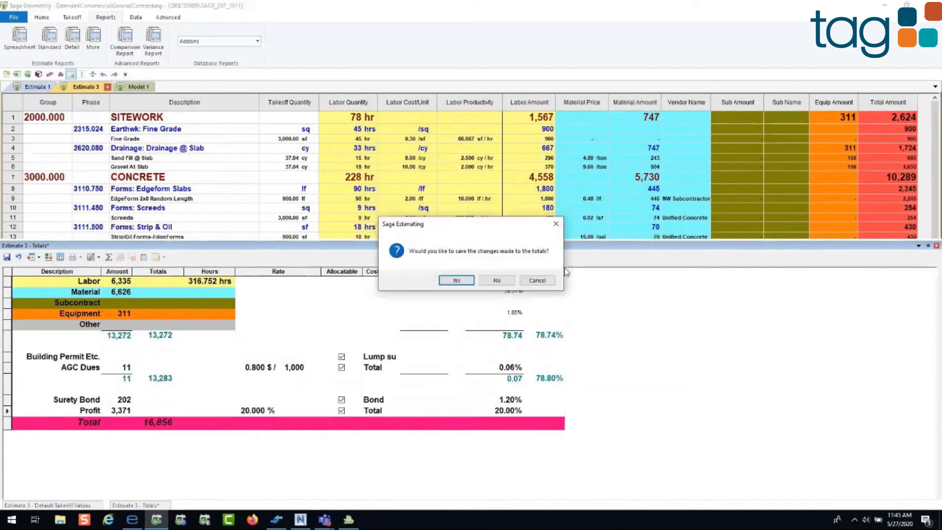
click(496, 281)
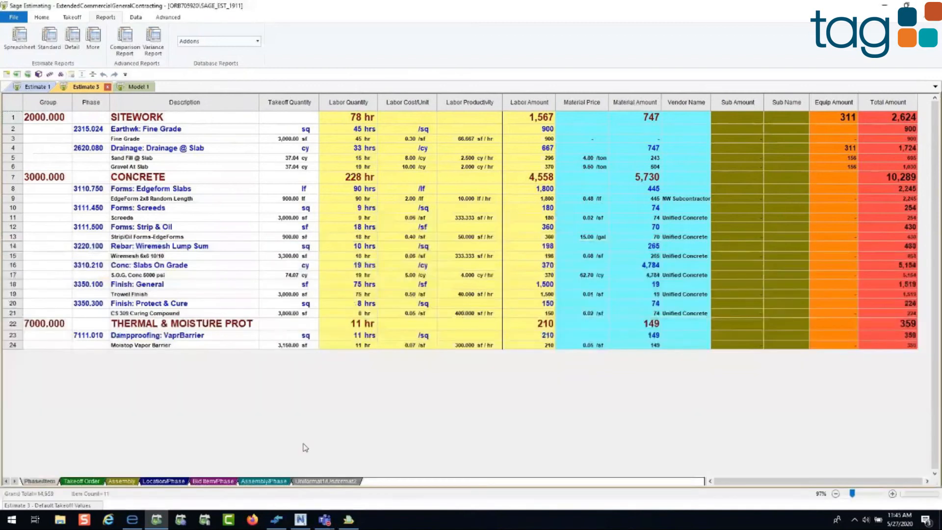
Step: Switch to Navisworks, show object properties, and select the Basic Wall family among the Level 2 walls
click(300, 523)
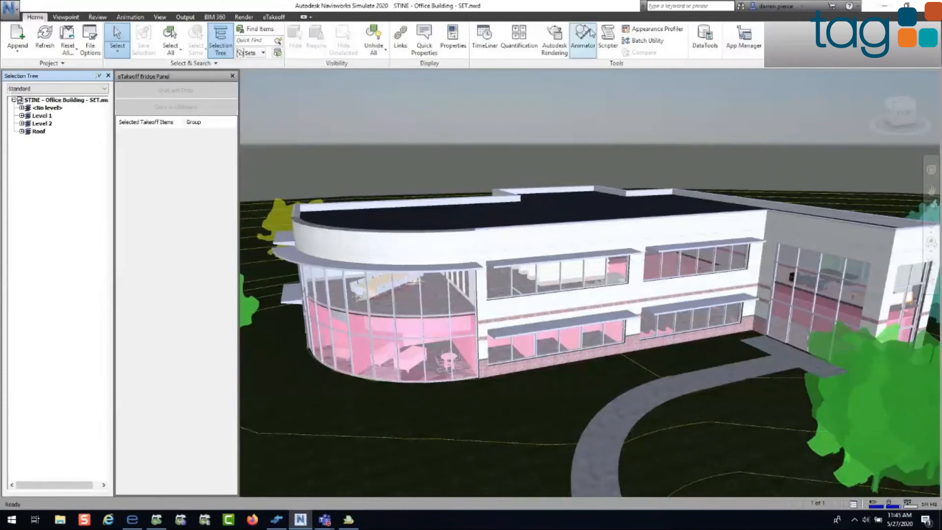
click(454, 44)
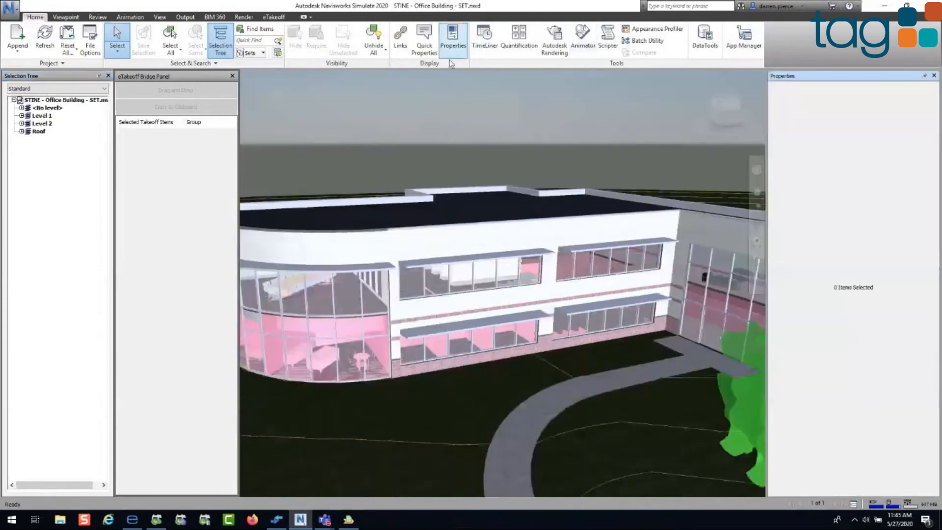
click(22, 124)
click(30, 210)
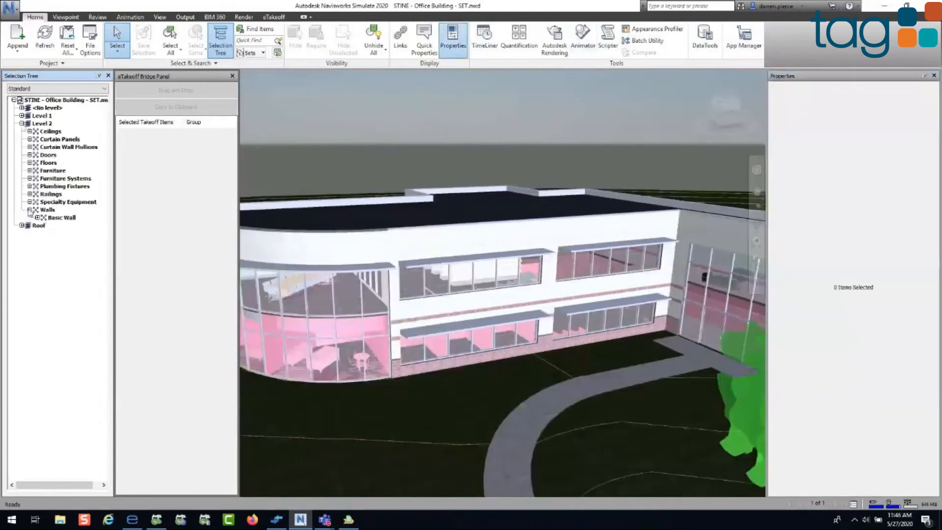
click(37, 218)
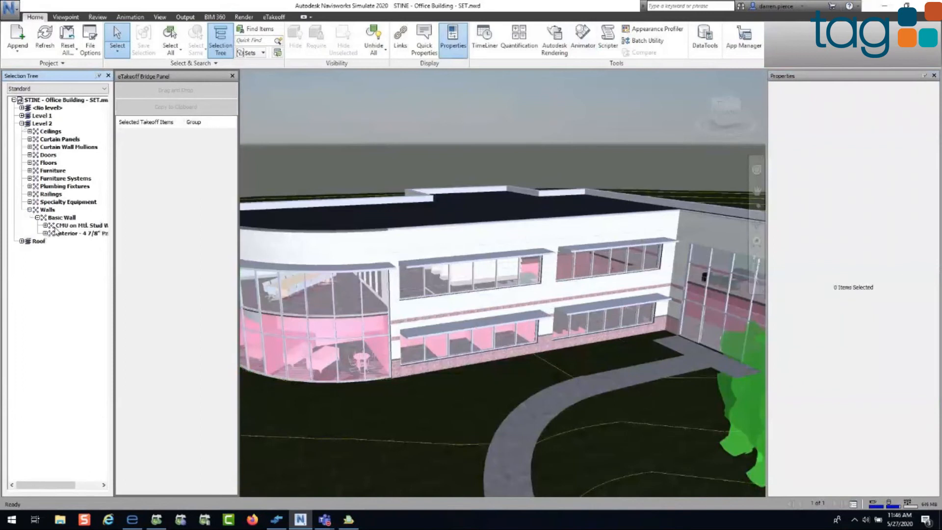
click(62, 217)
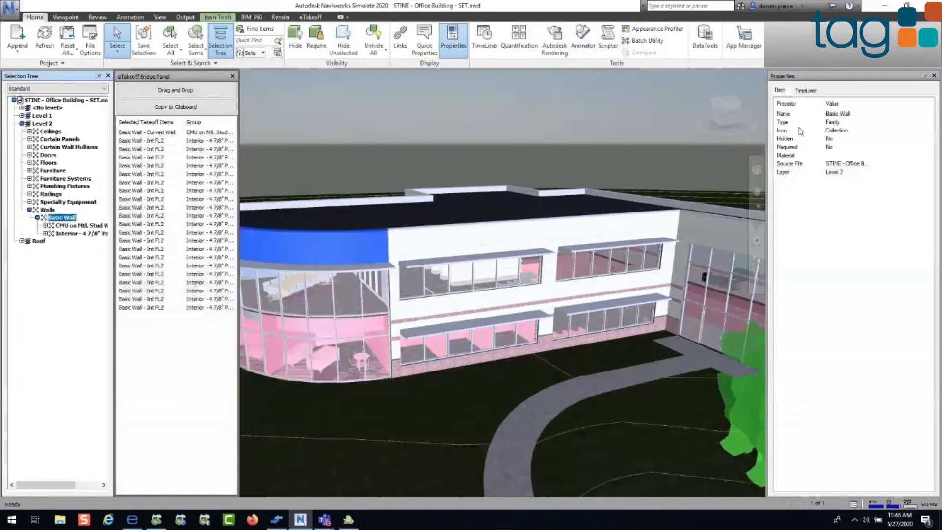
Step: Examine the element properties of the first Level 2 interior 4 7/8" partition wall, then hide the properties
click(76, 233)
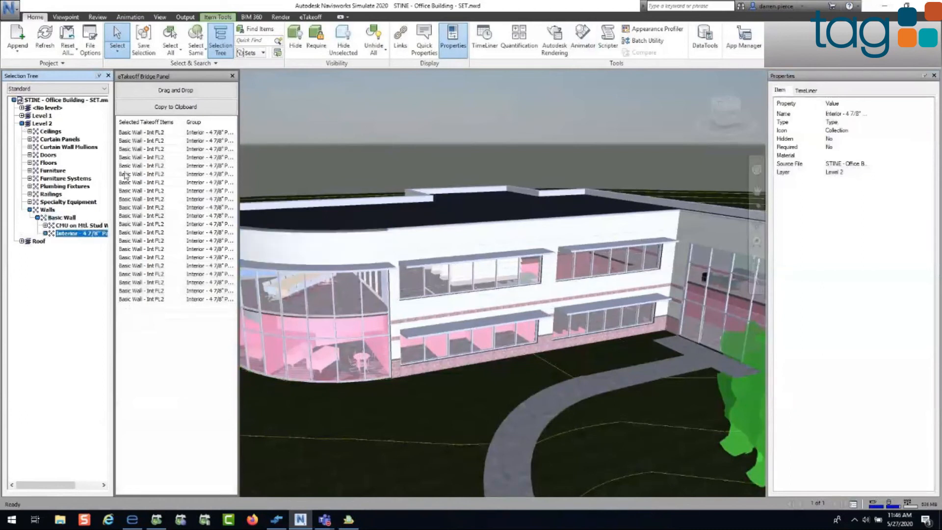
click(45, 233)
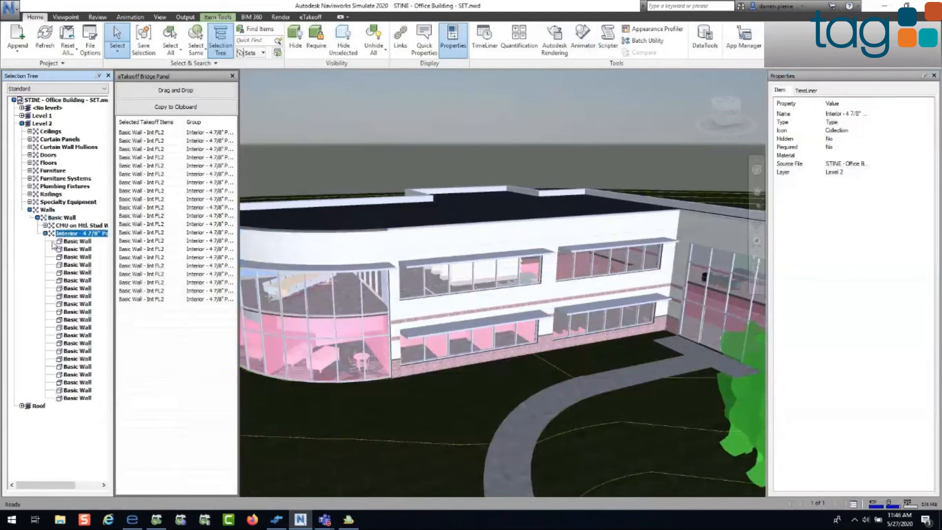
click(53, 242)
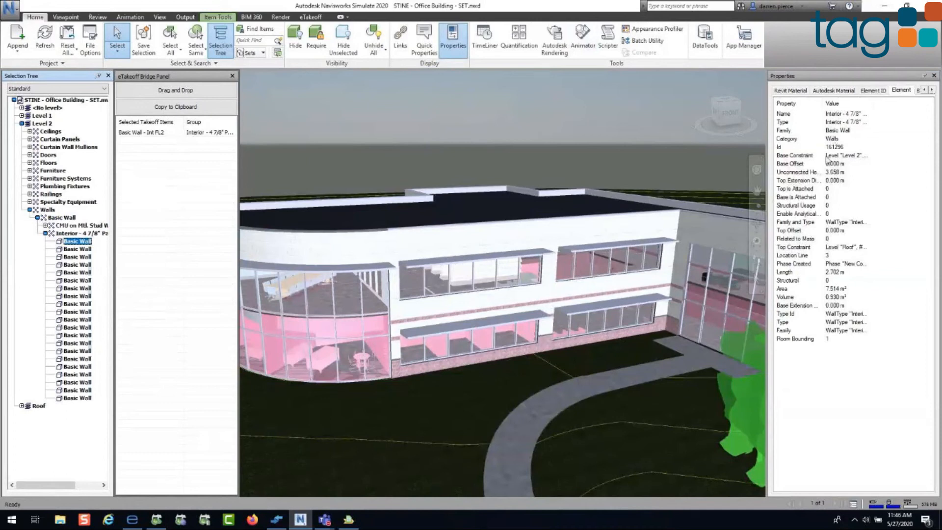
click(933, 77)
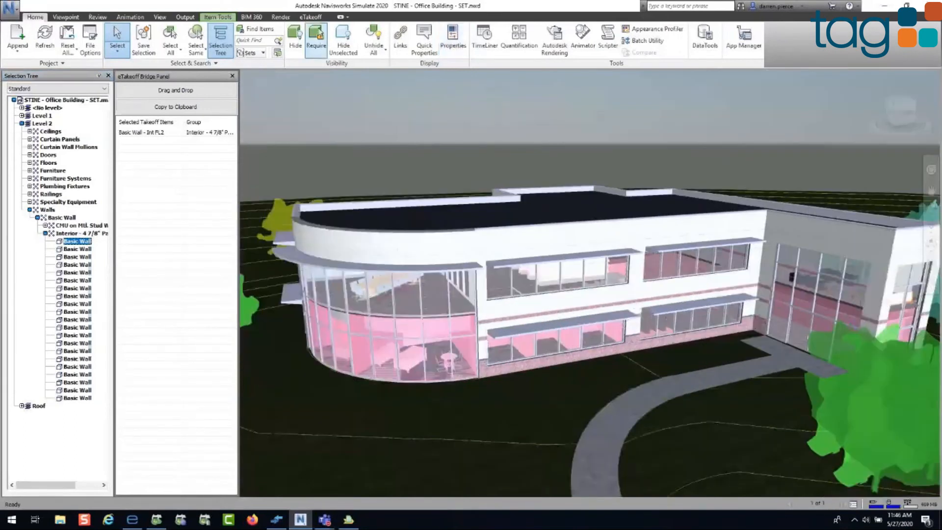
Step: Select all Level 2 interior 4 7/8" partition walls and set their takeoff description to TAG
click(311, 18)
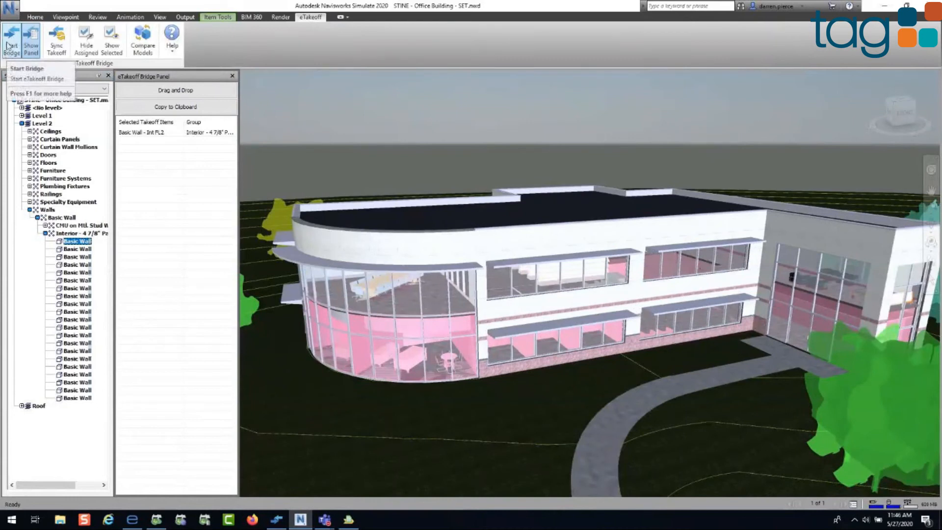
click(66, 235)
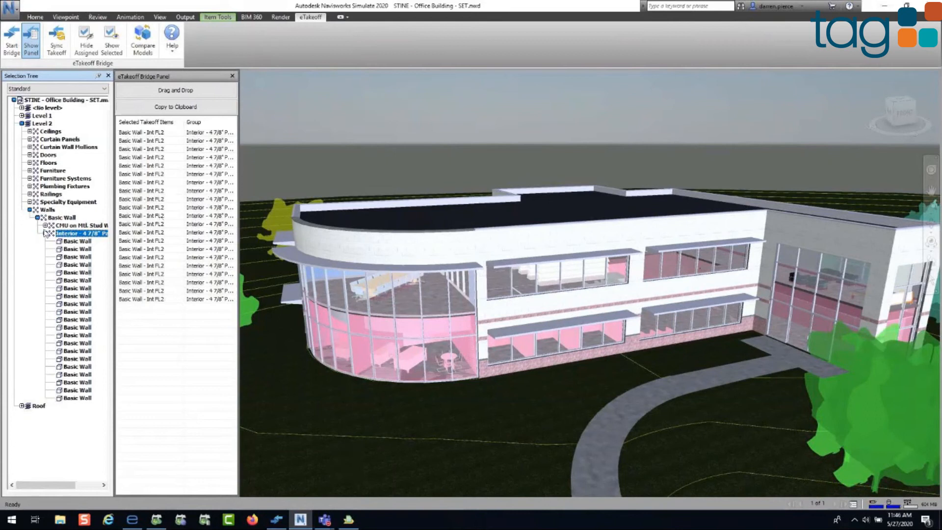
click(132, 132)
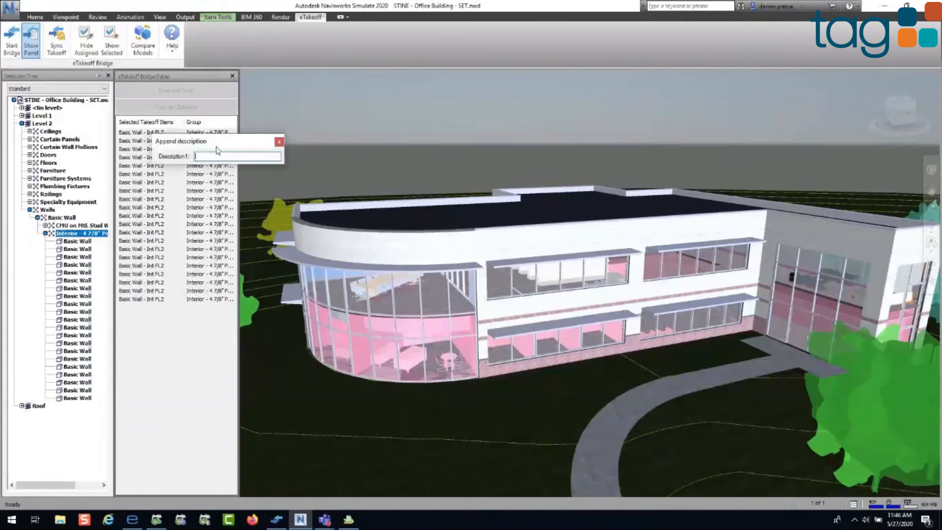
text(TAG)
key(Return)
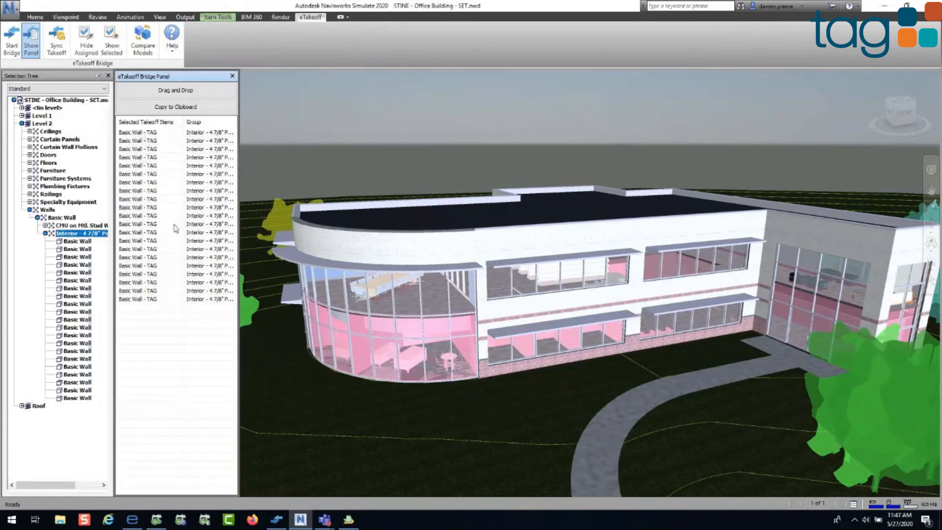
Step: Start eTakeoff Bridge with the TAG Navisworks group and switch to automatic assignment
click(12, 47)
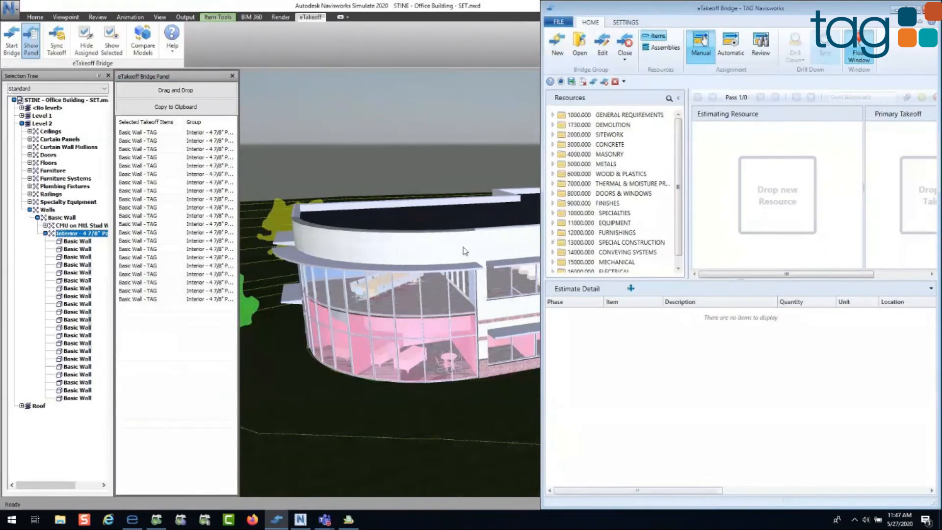
click(735, 50)
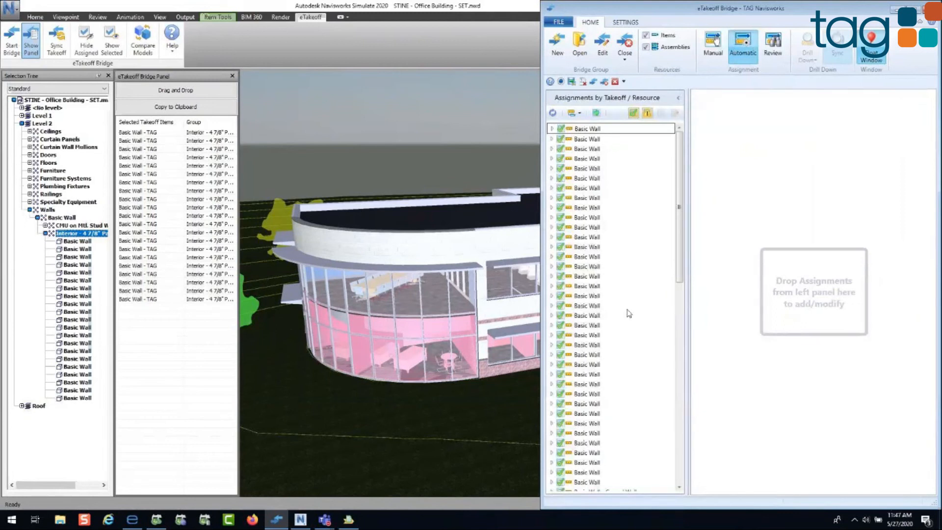
Step: Inspect the S Studs/25ga-5/8 GWB assembly assigned to the eighth Basic Wall and isolate that wall in the model, then collapse its entry
double_click(578, 200)
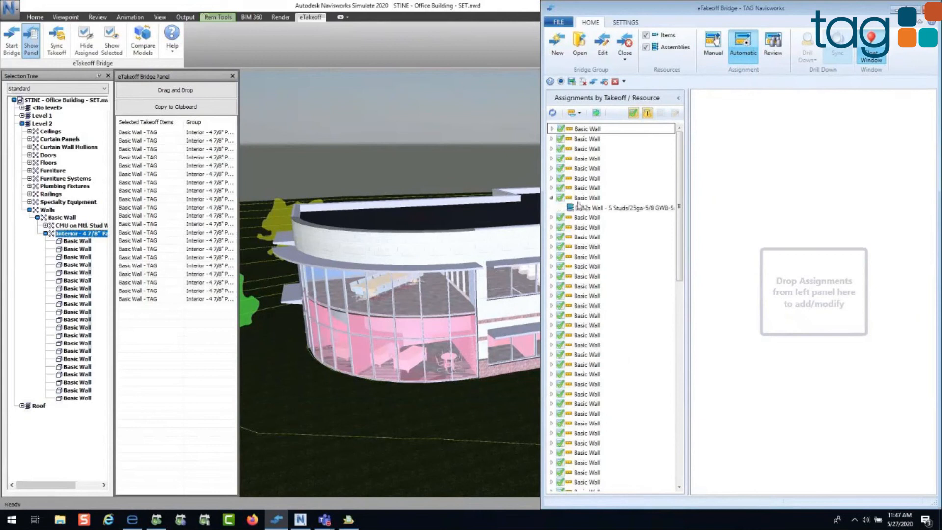
click(580, 207)
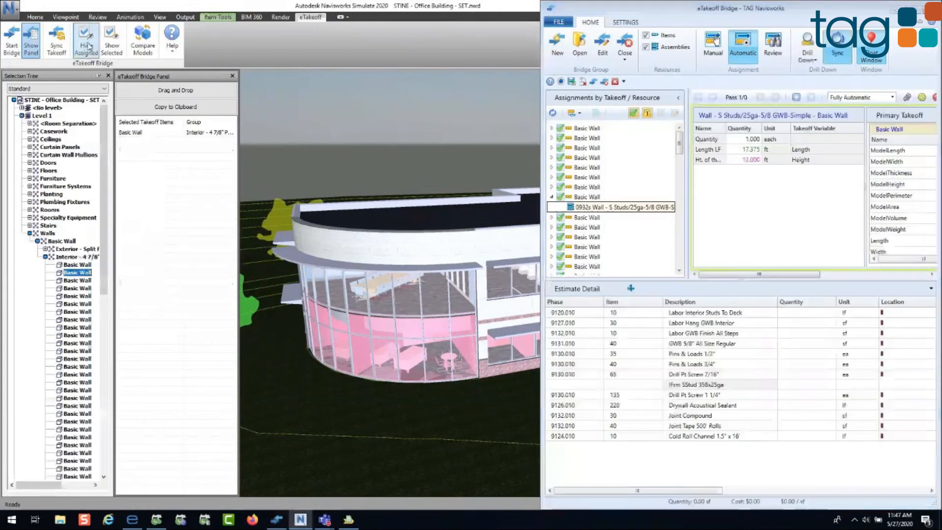
click(110, 45)
mouse_move(730, 8)
mouse_down()
mouse_move(744, 315)
mouse_move(736, 346)
mouse_move(728, 11)
mouse_up()
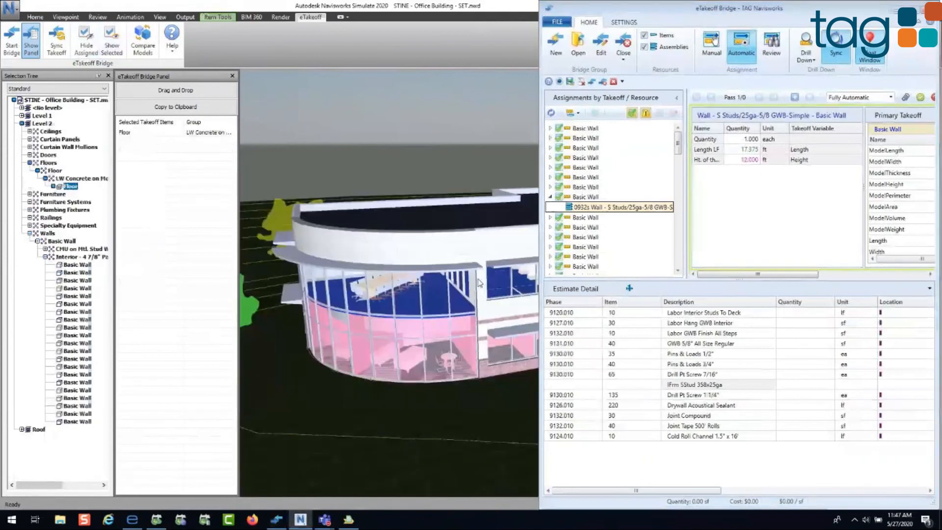
click(550, 197)
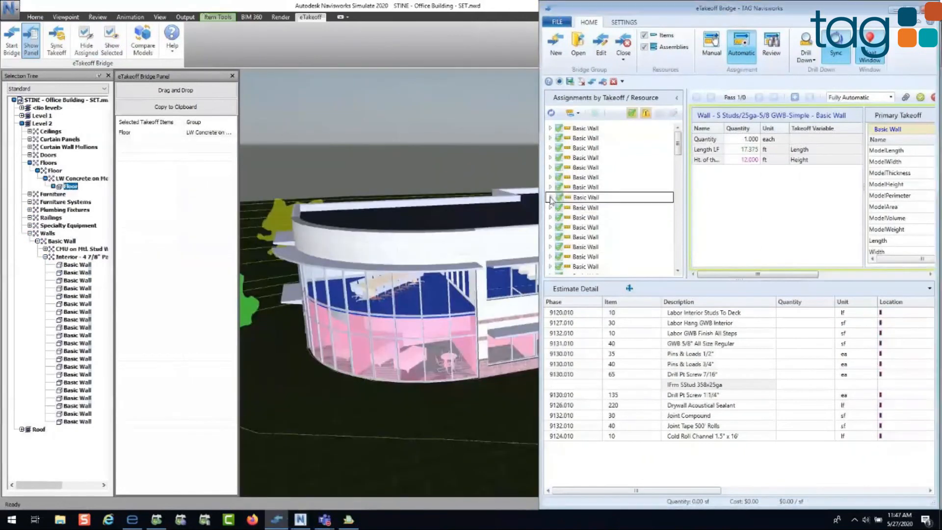
Step: Refresh the assignments and add all automatic Basic Wall assignments to the estimate, then switch to reviewing existing assignments
click(552, 112)
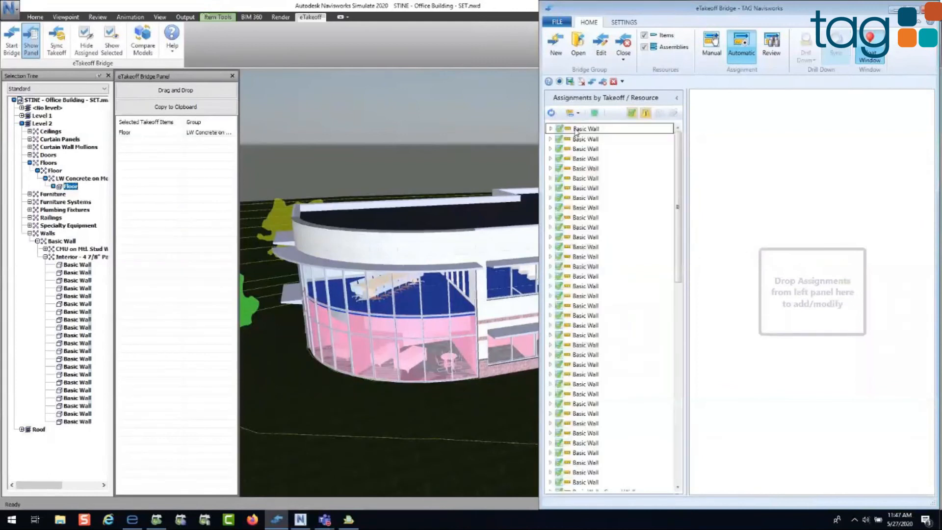
click(595, 115)
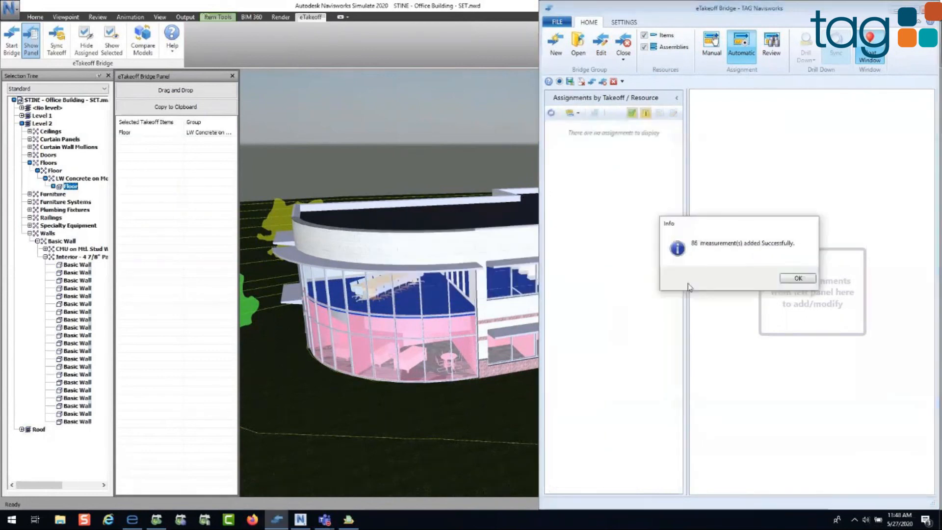
click(798, 278)
click(771, 62)
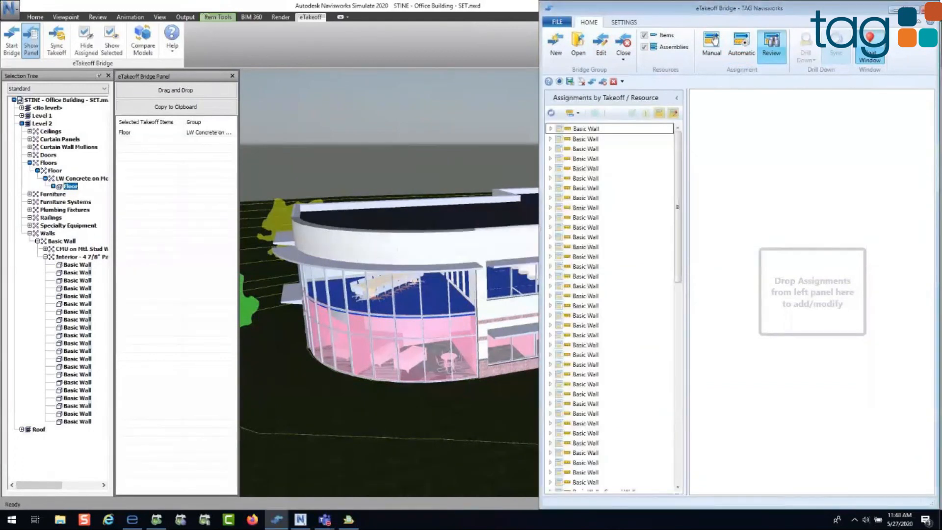
Step: Hide the already assigned elements in the Navisworks model, leaving only elements without an estimate assignment
click(150, 230)
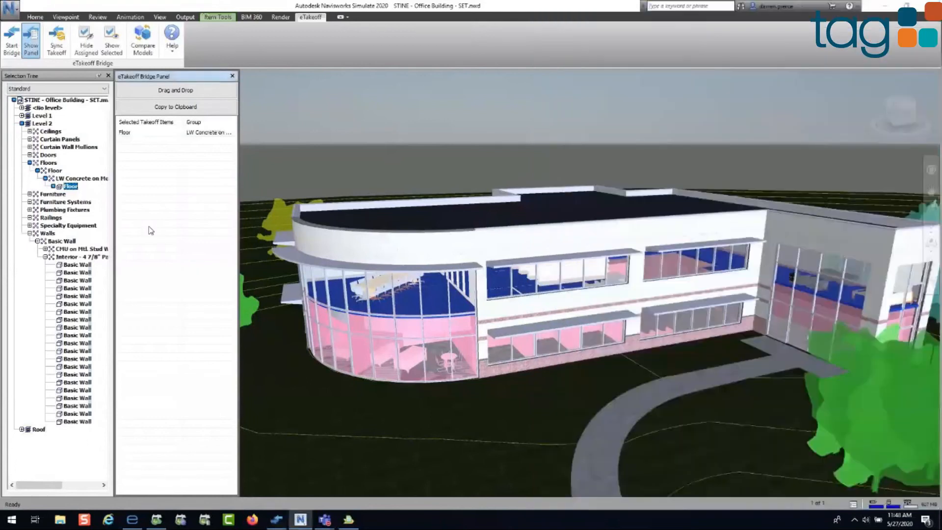
click(86, 49)
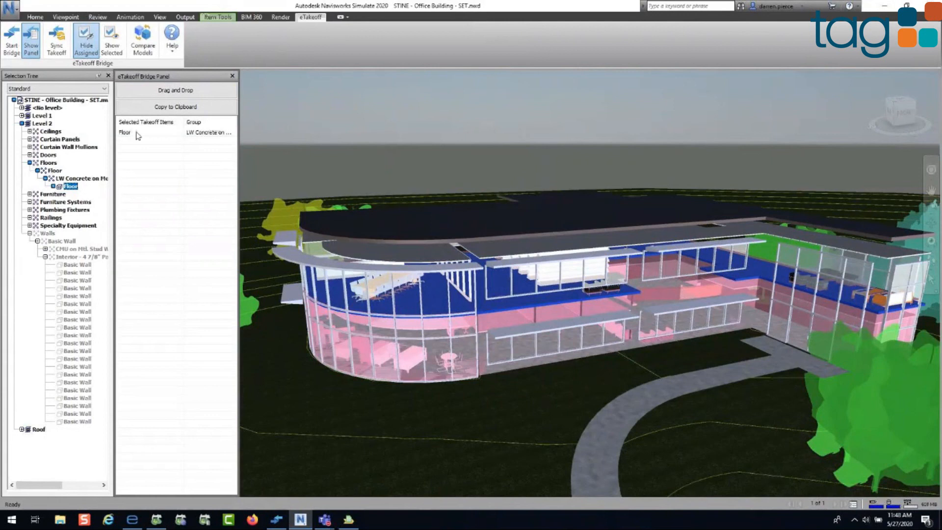
click(111, 54)
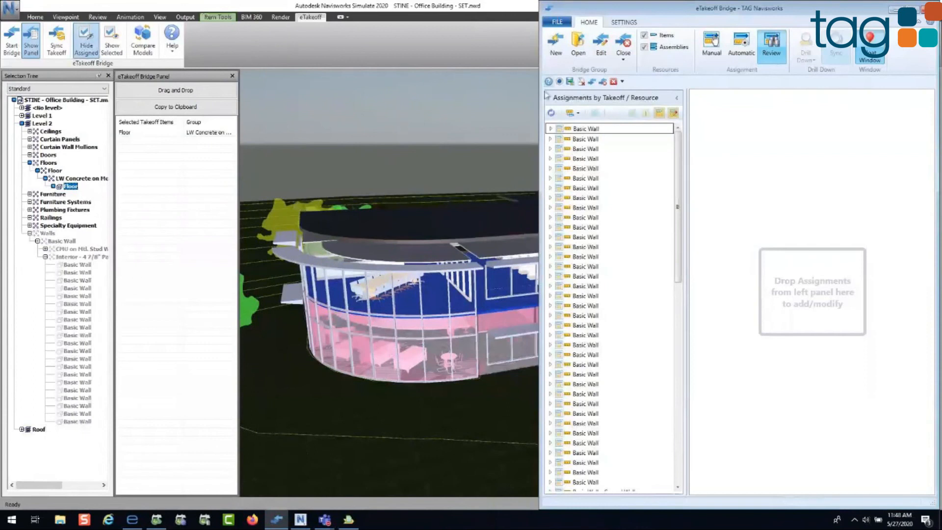
Step: Close eTakeoff Bridge to return to the TAG Navisworks estimate in Sage Estimating, and combine like items in the spreadsheet
click(625, 60)
click(637, 84)
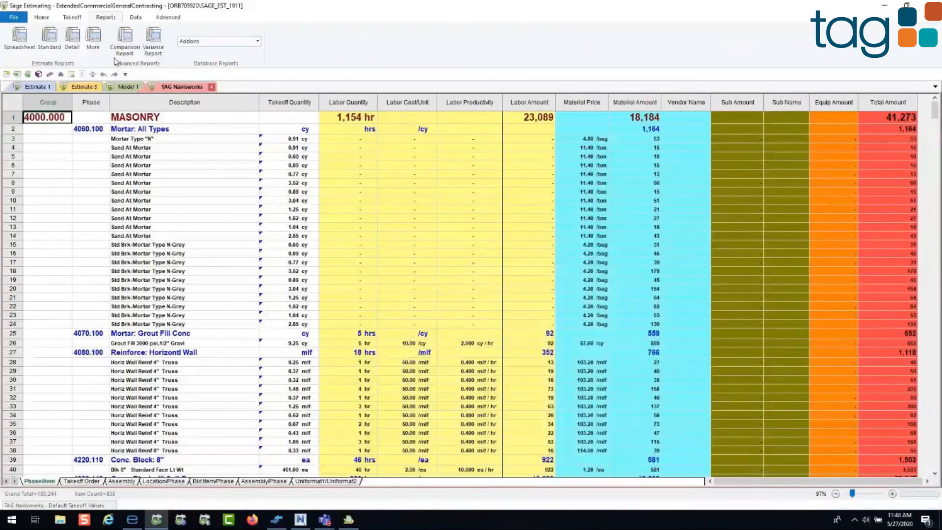
click(42, 18)
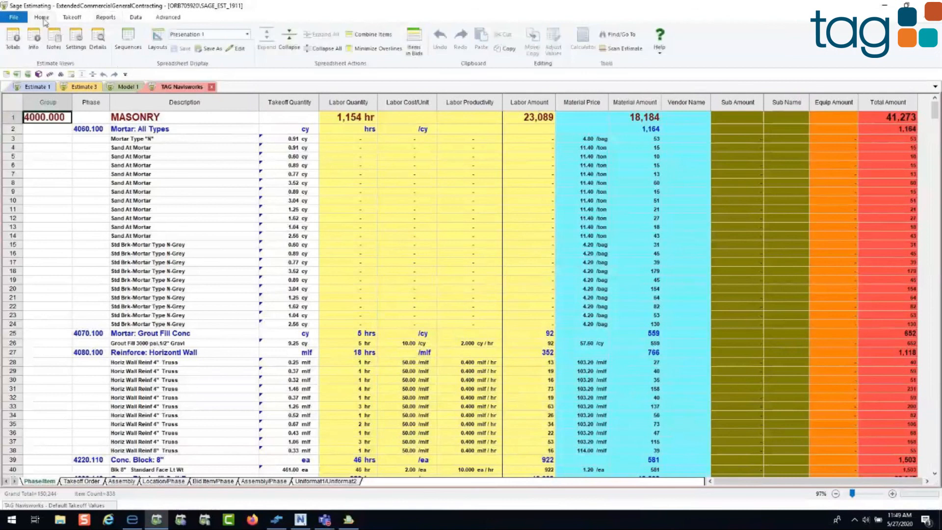
click(374, 37)
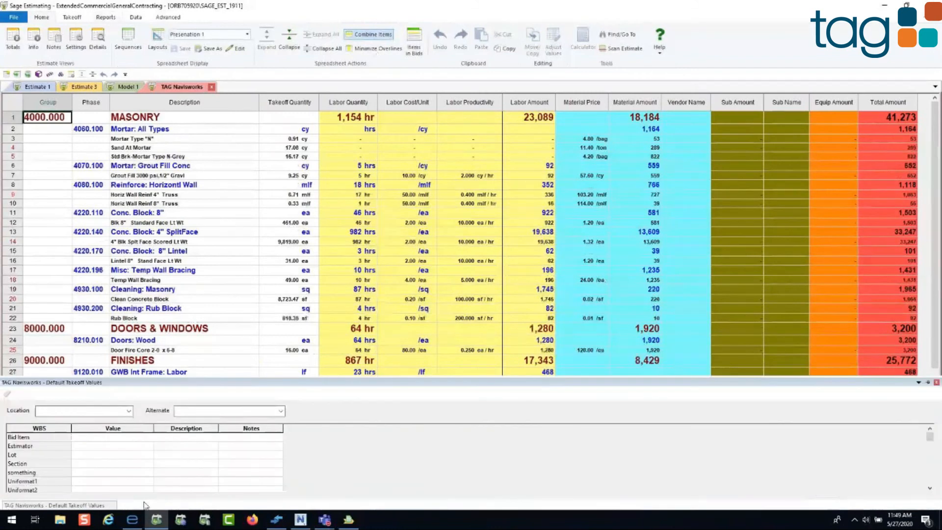
Step: Open the estimate totals and load a saved totals page template, discarding changes to the current template
click(15, 38)
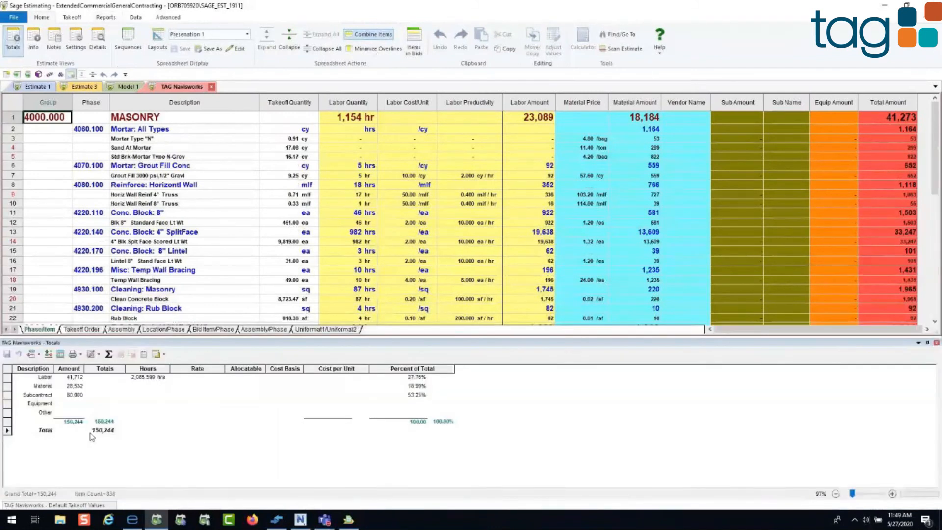
click(164, 354)
click(169, 367)
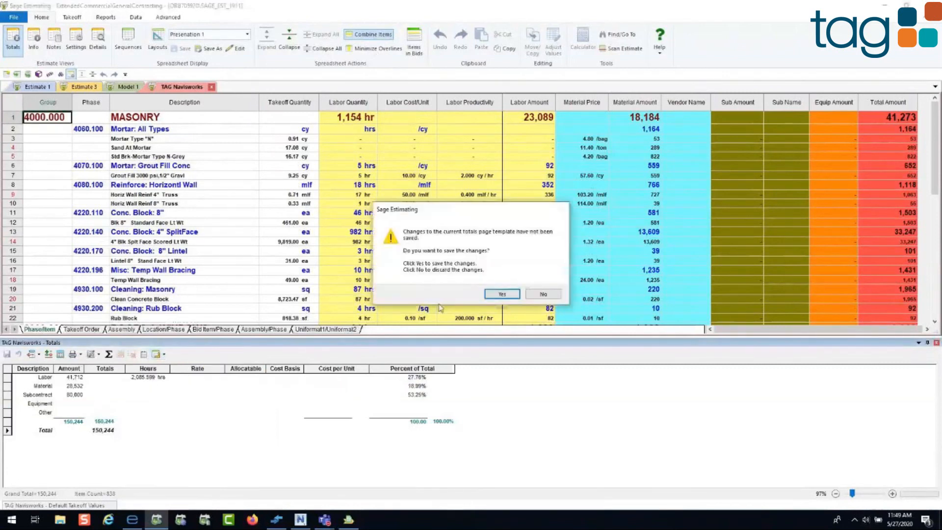
click(542, 296)
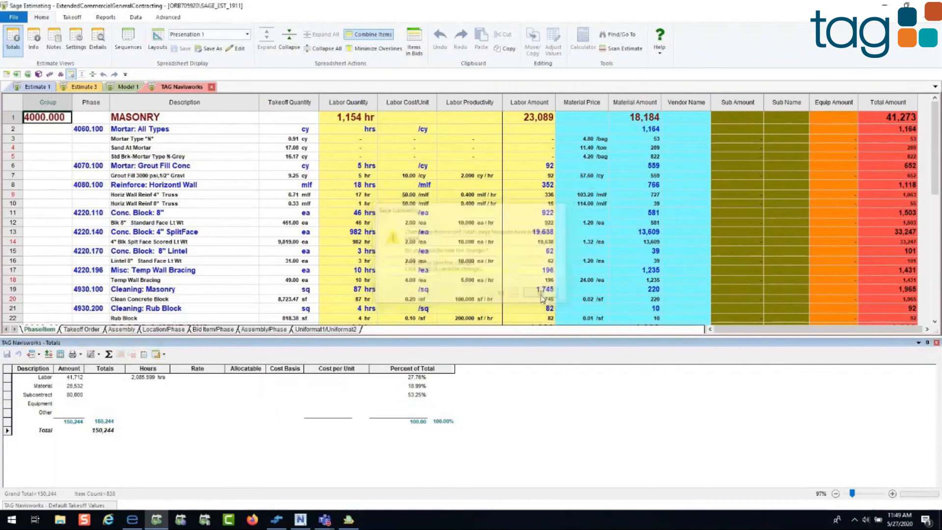
Step: Enlarge the totals page and widen its Hours column to fit, then check the grand total and close the totals
drag(324, 344, 317, 233)
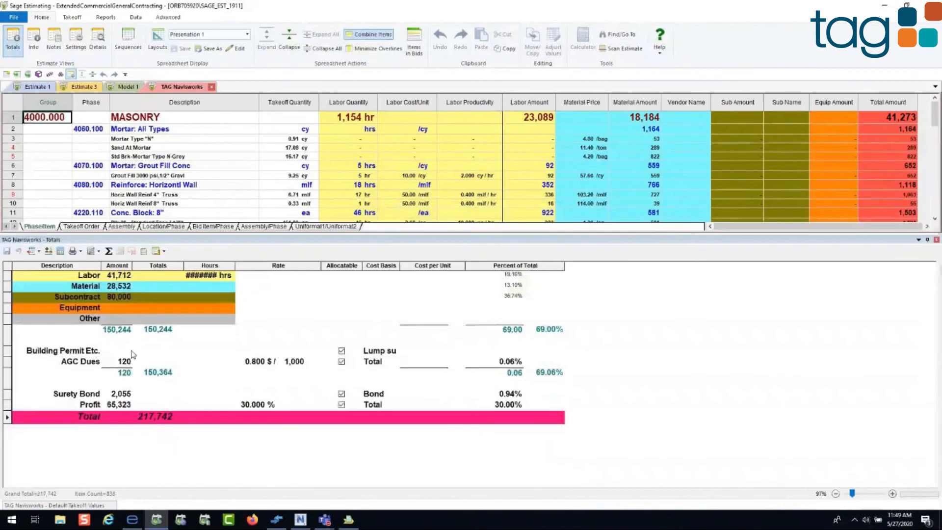
click(211, 265)
double_click(218, 267)
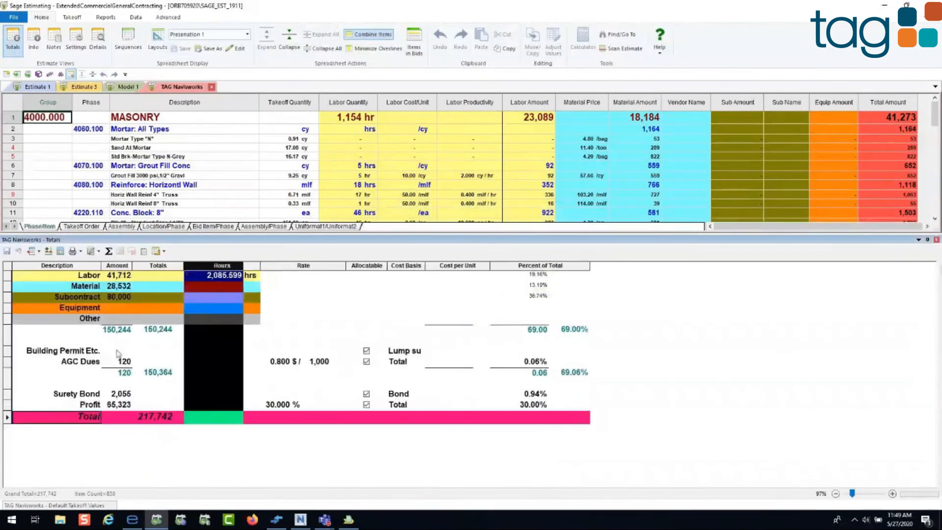
click(150, 417)
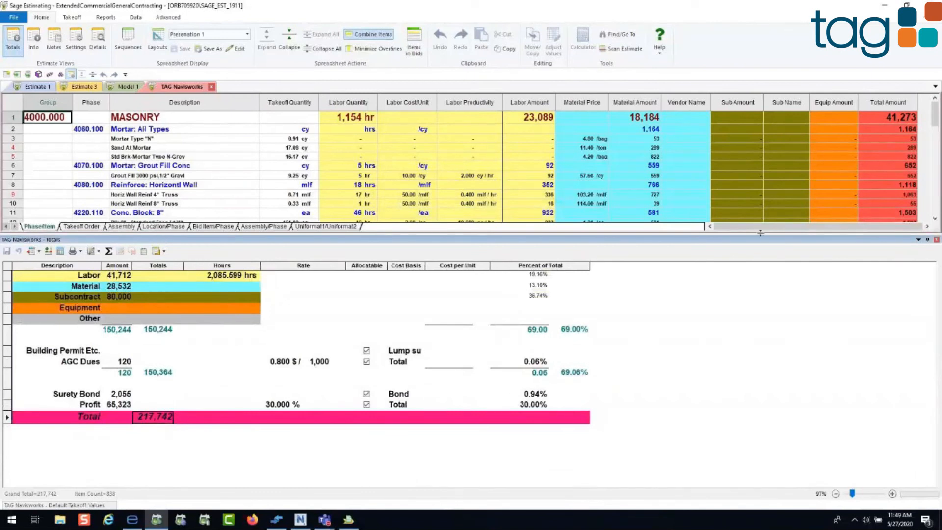
click(937, 240)
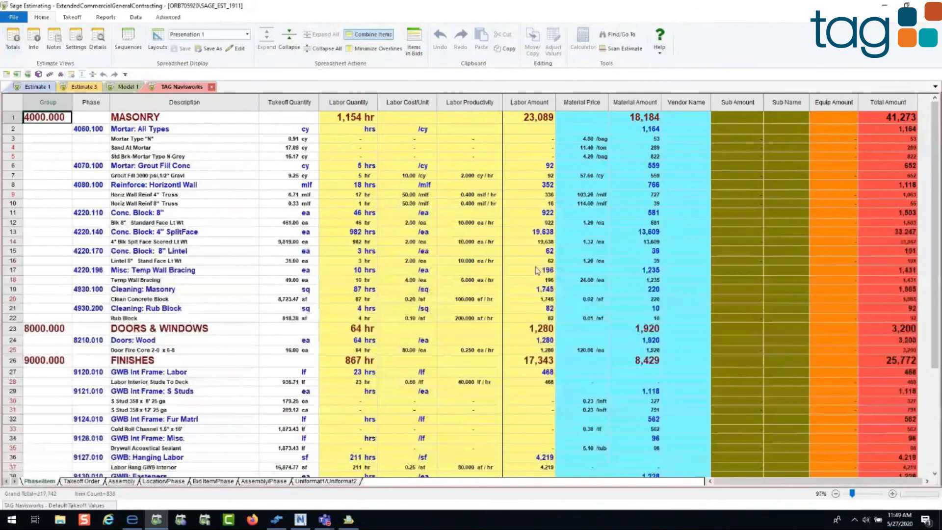
Step: Show the estimate in Assembly sequence with like items combined, and remove the empty Estimator column
click(121, 482)
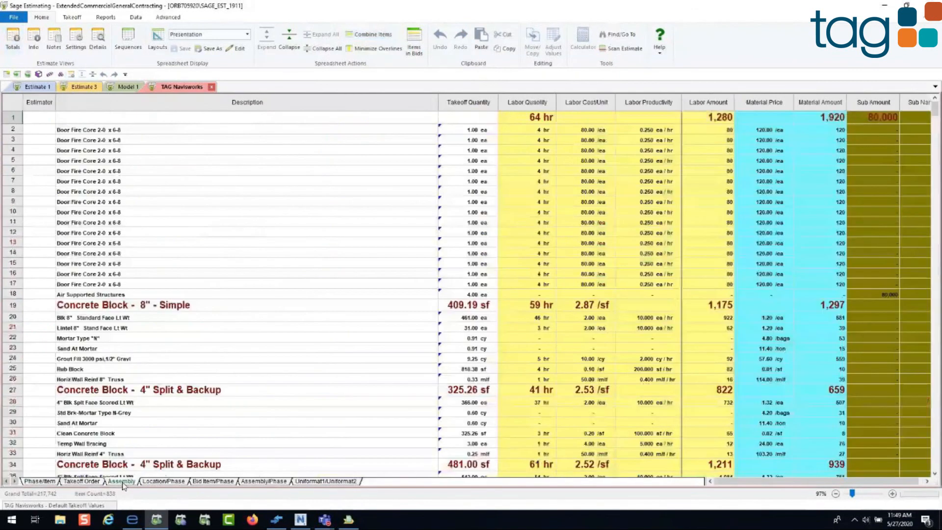
click(371, 37)
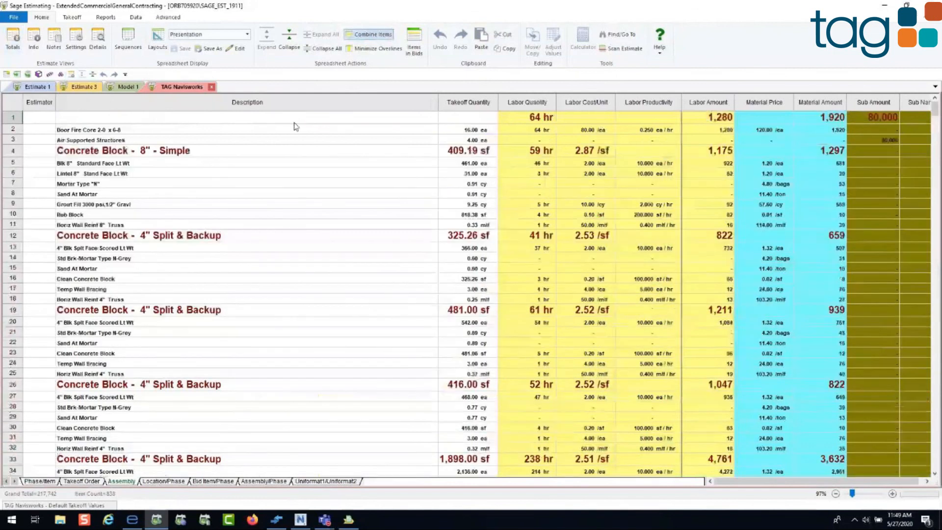
click(40, 104)
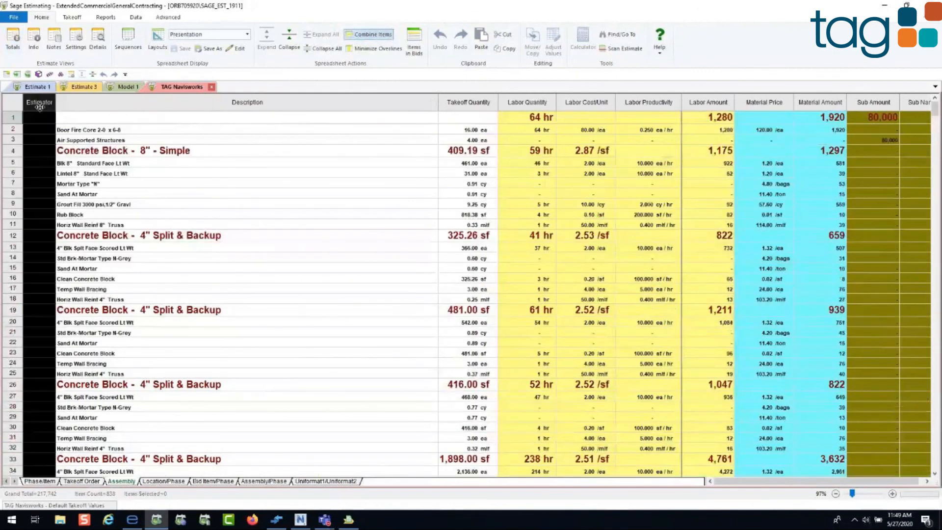
key(Delete)
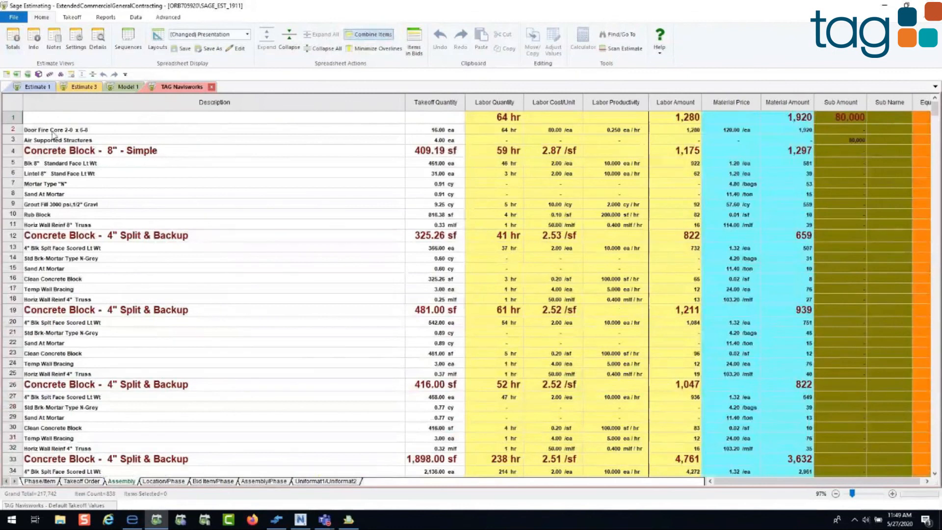
Step: Turn off item combining and collapse all rows of the spreadsheet to the assembly level
click(367, 38)
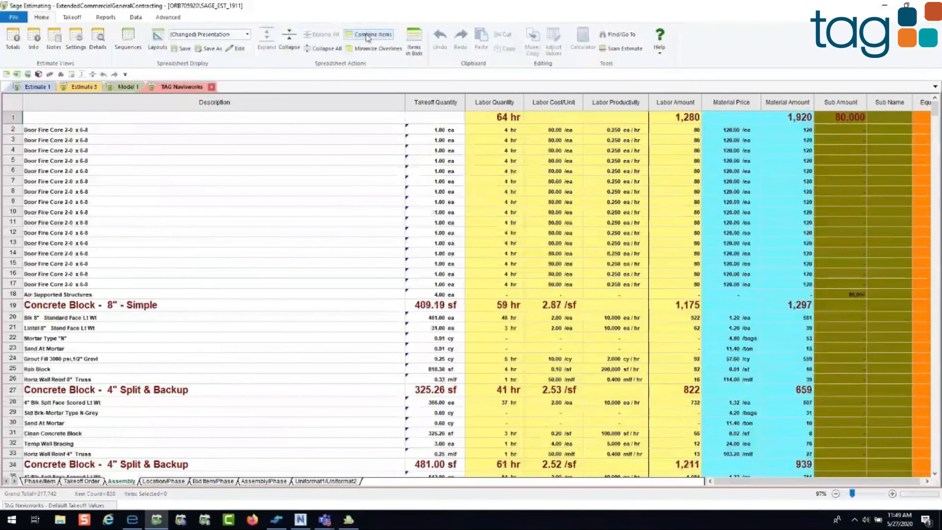
scroll(167, 345, down, 3)
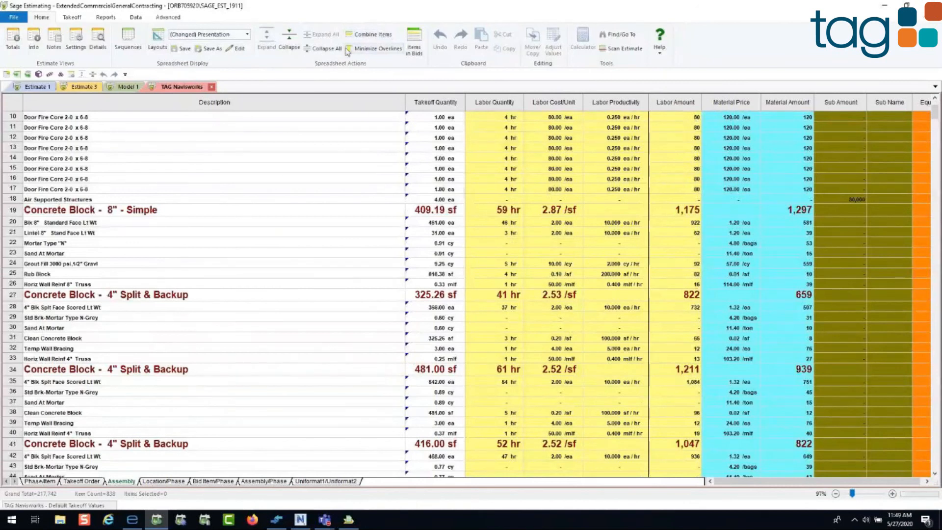
click(322, 49)
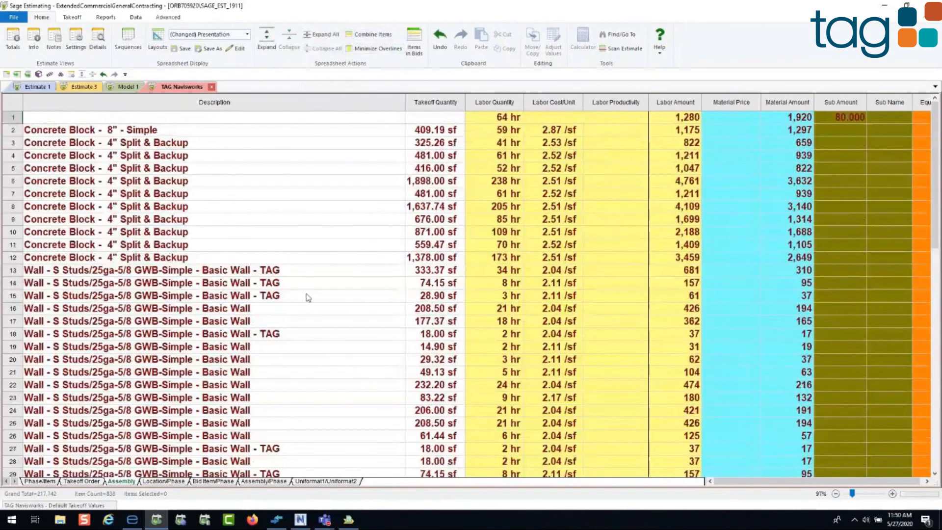
Step: Examine the collapsed stud wall assemblies, comparing the Basic Wall entries tagged TAG with the untagged ones
scroll(308, 297, down, 3)
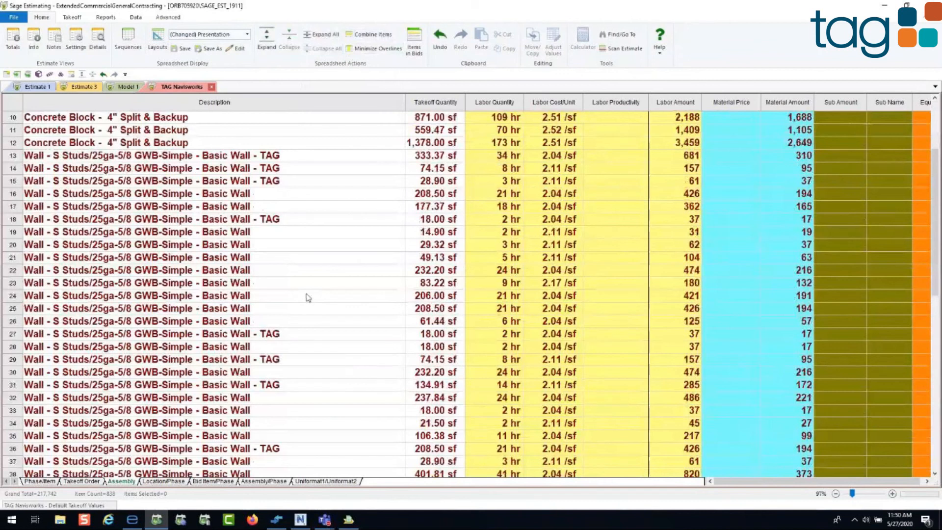
scroll(299, 298, down, 1)
click(275, 297)
click(272, 181)
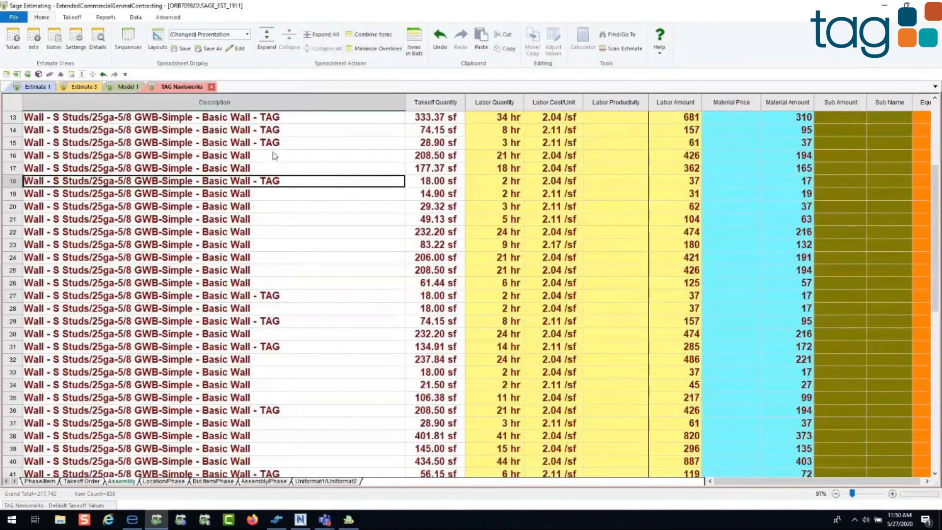
right_click(310, 103)
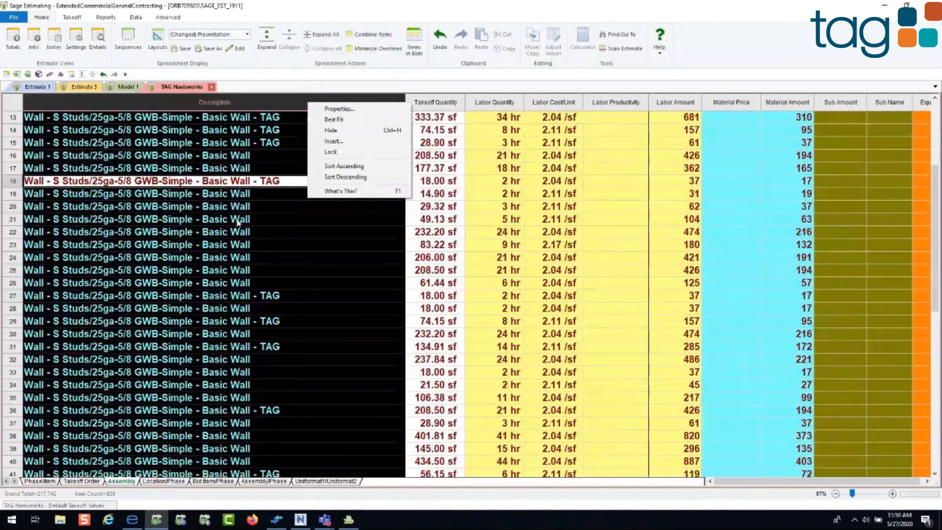
click(248, 245)
scroll(272, 304, up, 4)
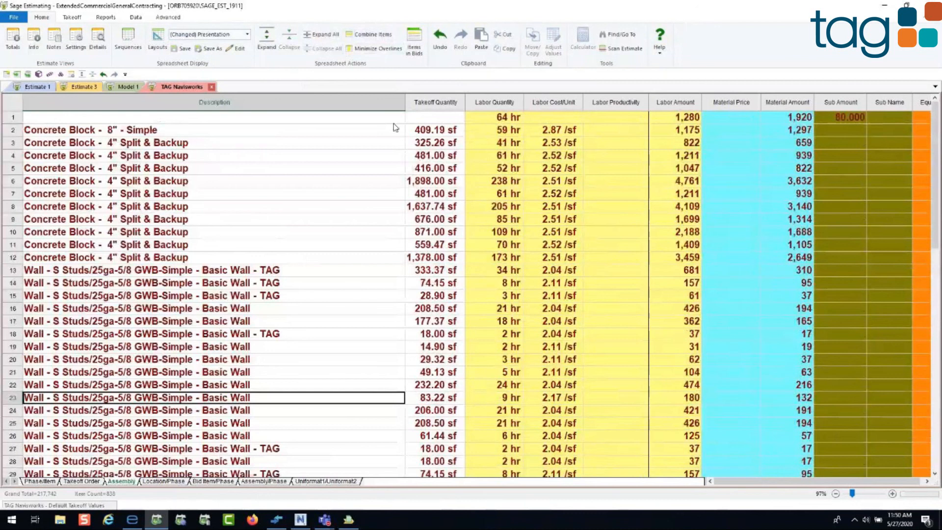
Step: Expand all assemblies and drill down from the 232.20 sf wall's Labor Interior Studs To Deck quantity to its selected element in Navisworks
click(328, 39)
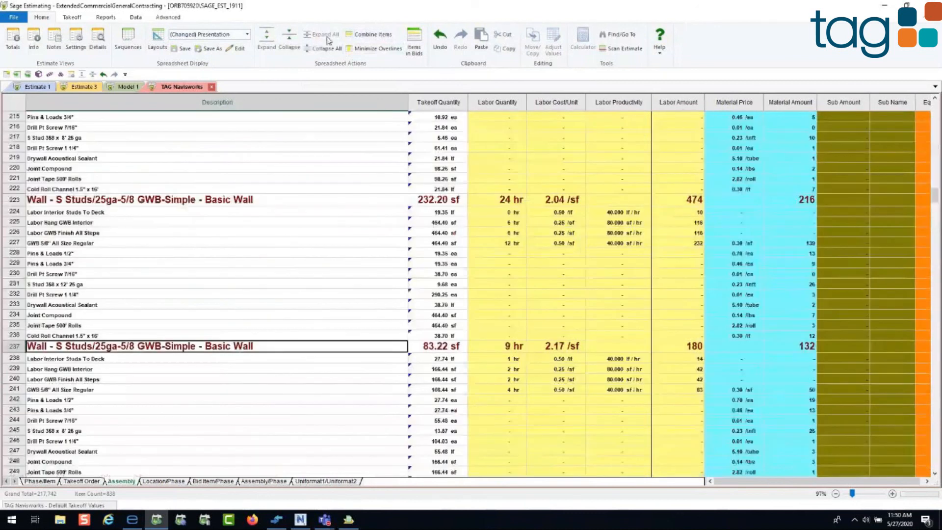
click(434, 213)
right_click(437, 216)
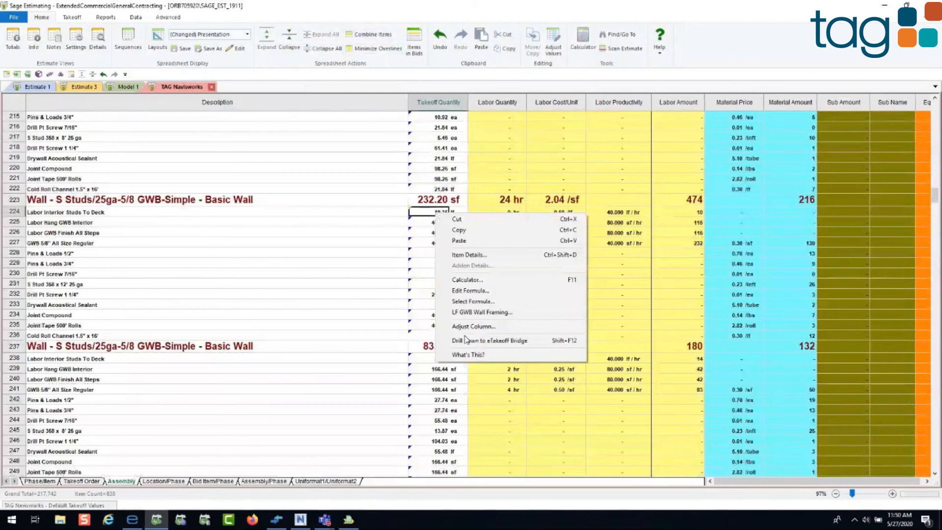
click(481, 340)
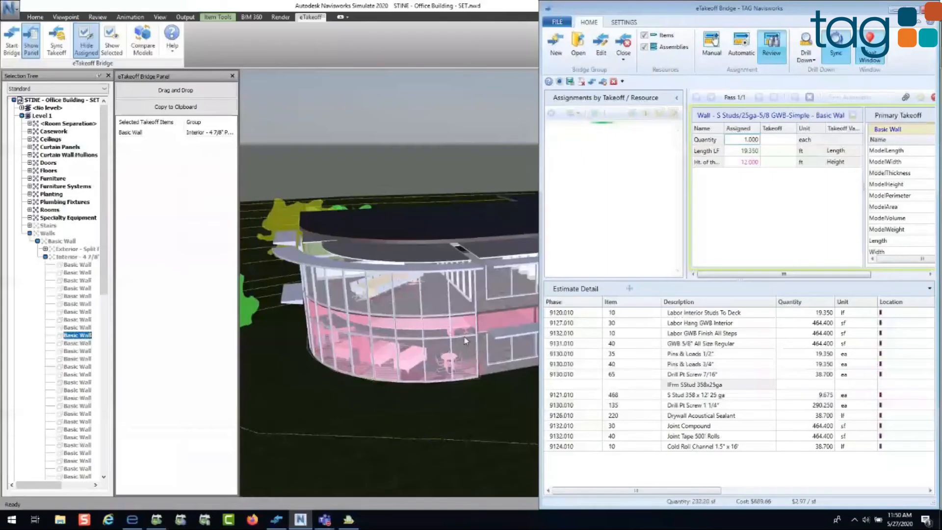
click(105, 47)
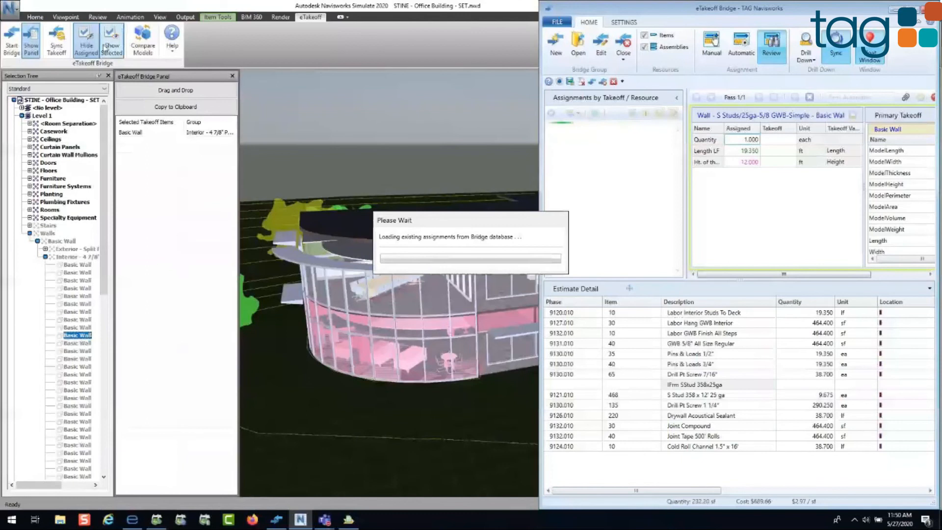
Step: Isolate the selected Basic Wall in the model, restore the full building view and put the Bridge window away
click(109, 49)
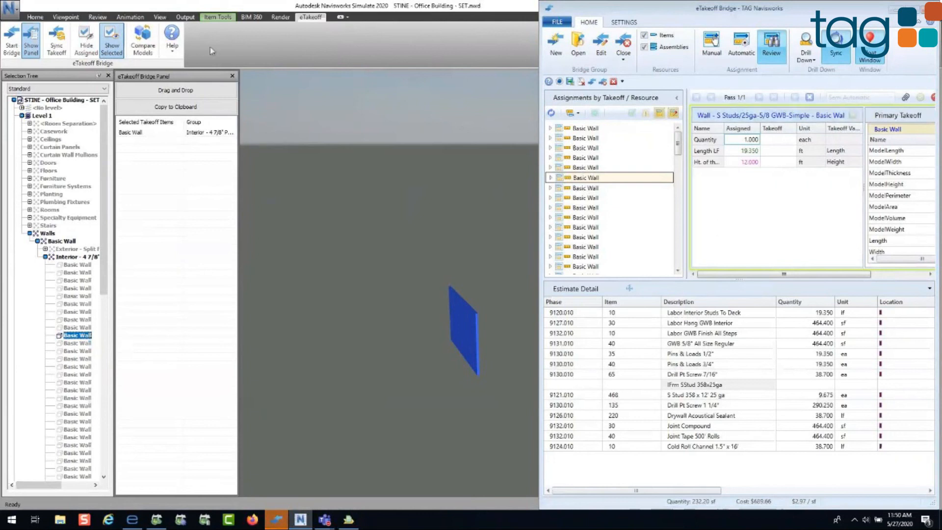
click(111, 49)
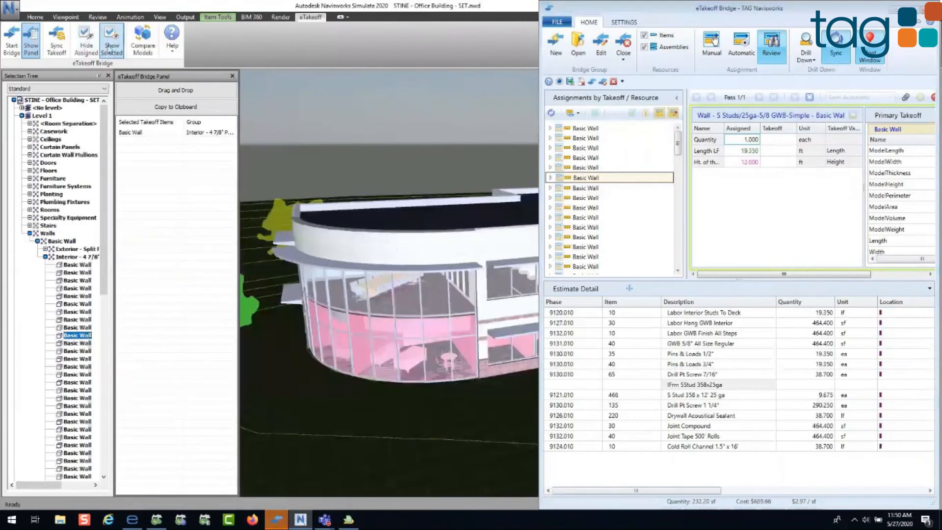
click(889, 10)
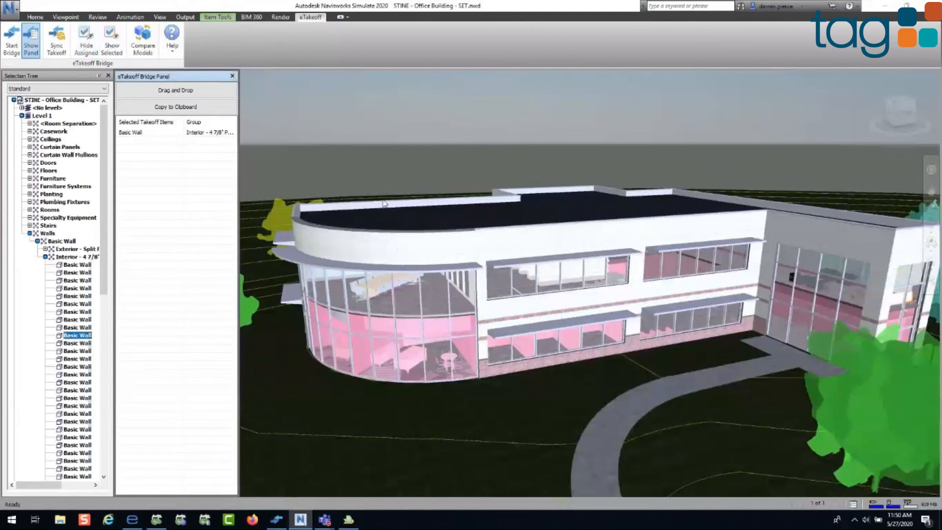
Step: Compare the current Navisworks model with the revised document STINE - Office Building_REV 1 - SET.nwd
click(144, 41)
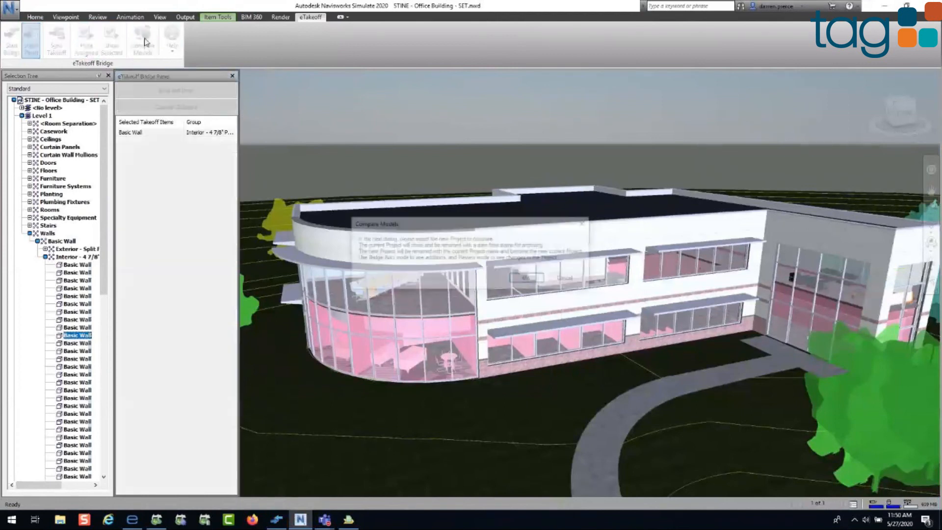
click(528, 279)
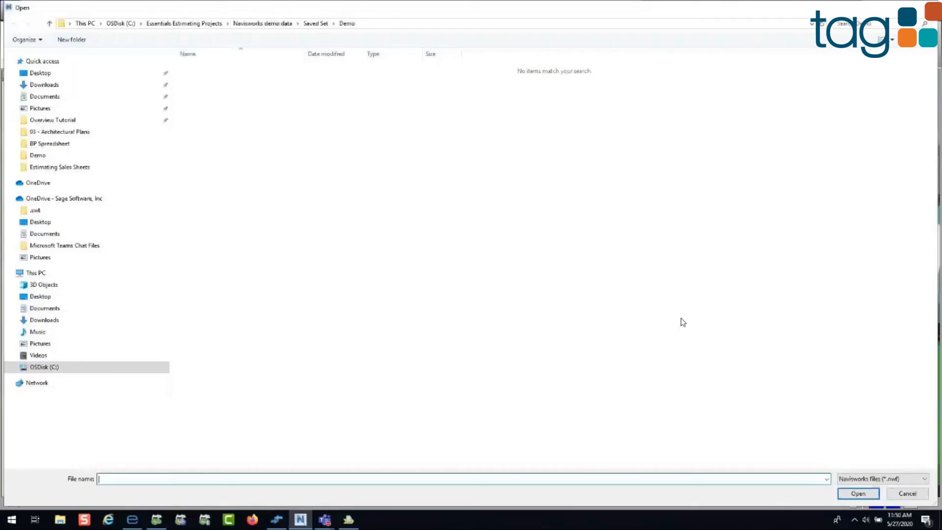
click(890, 480)
click(878, 491)
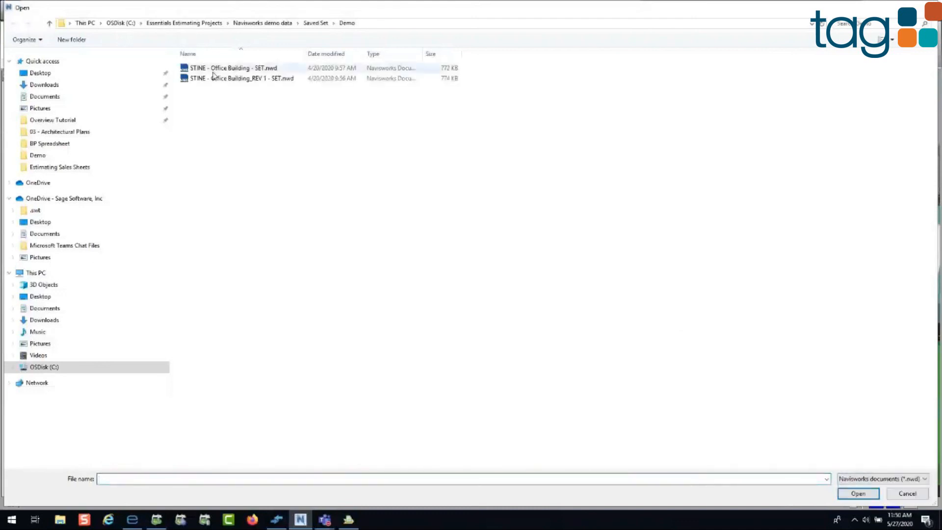
double_click(230, 78)
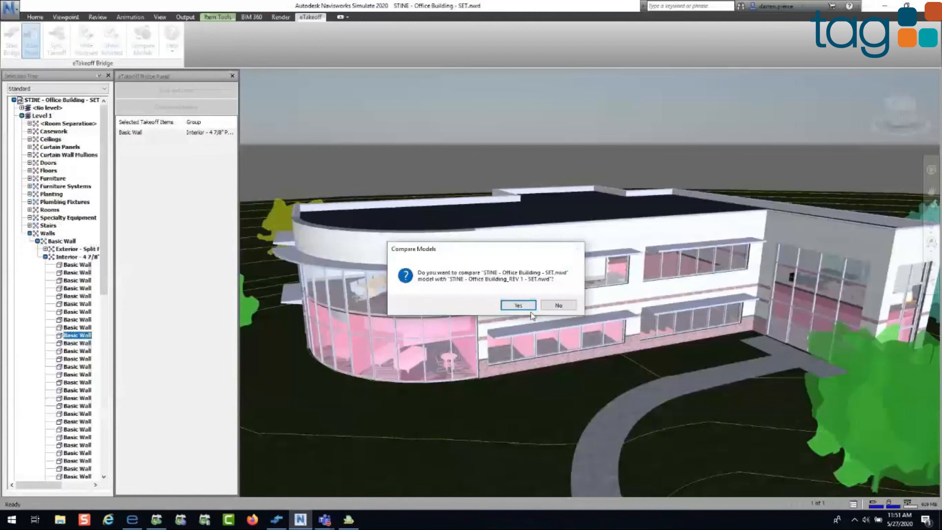
click(527, 306)
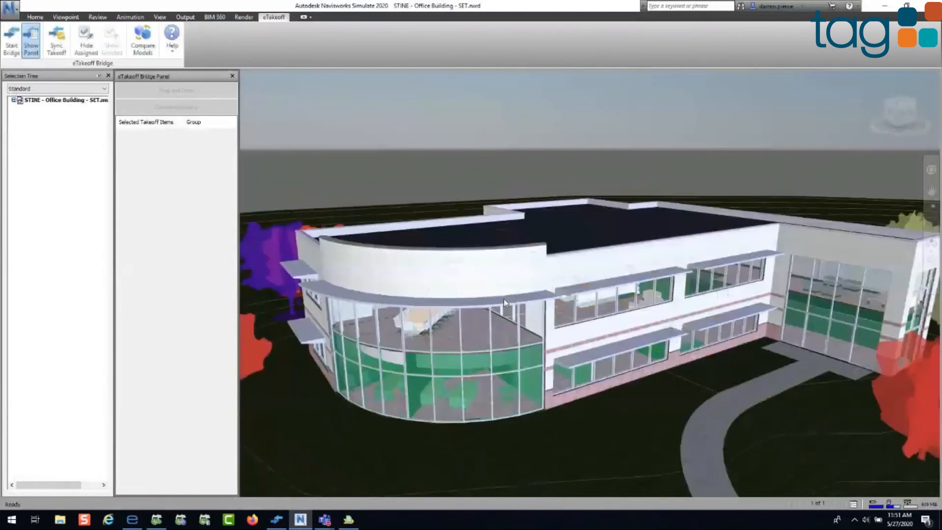
Step: Hide the assigned elements and check the Level 2 Basic Wall entries in the Selection Tree for unassigned walls
click(14, 100)
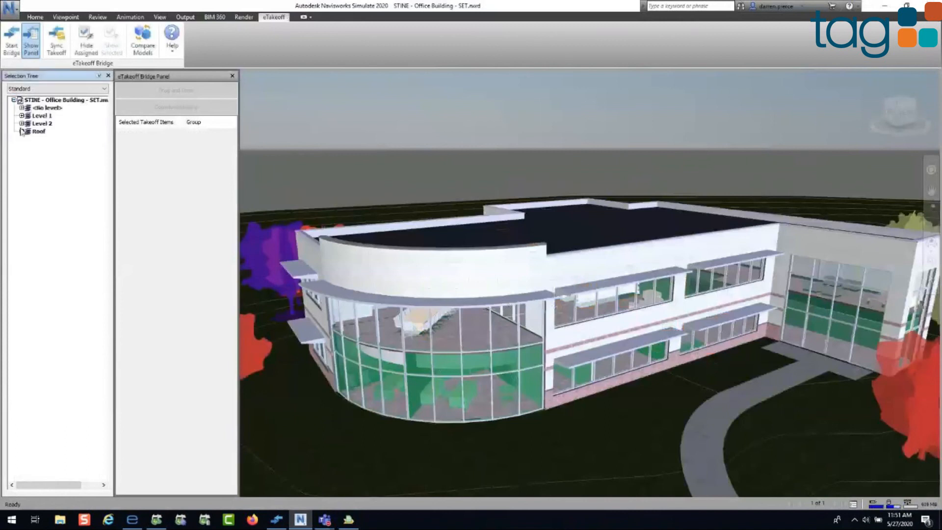
click(21, 123)
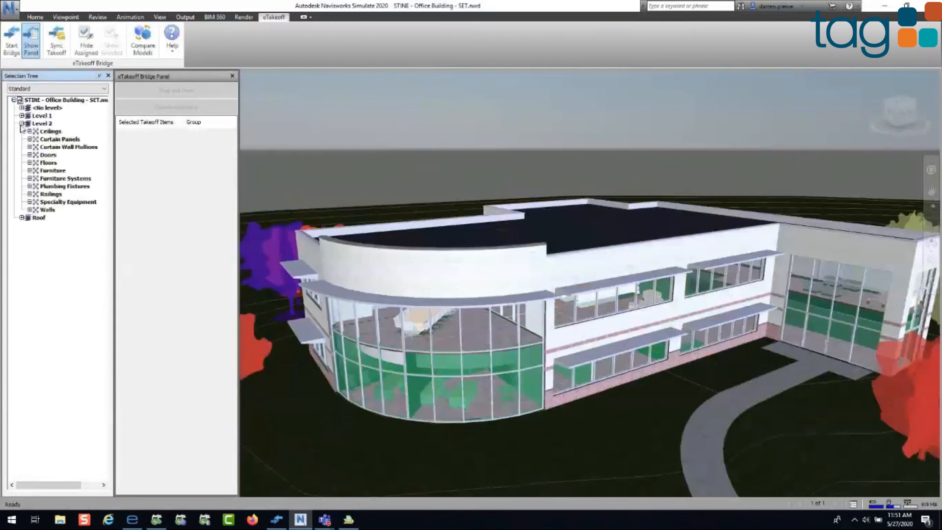
click(30, 209)
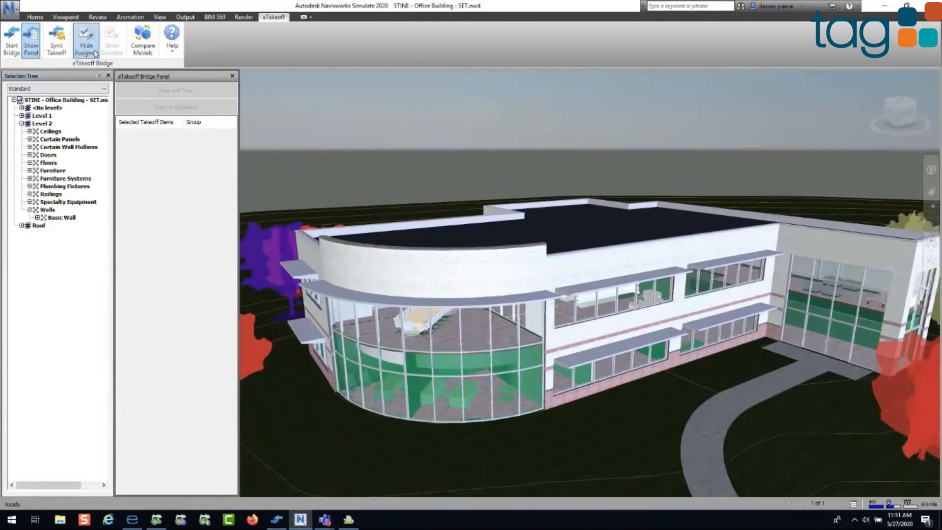
click(93, 52)
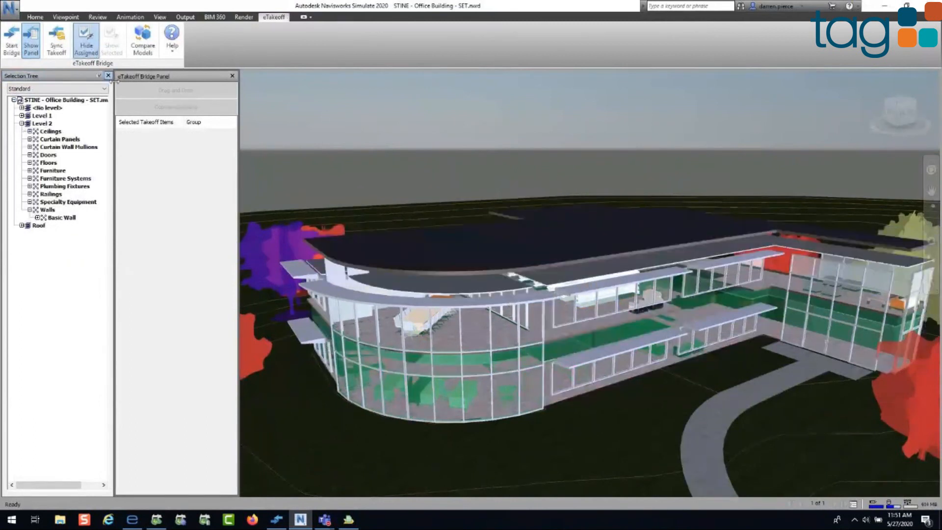
click(38, 218)
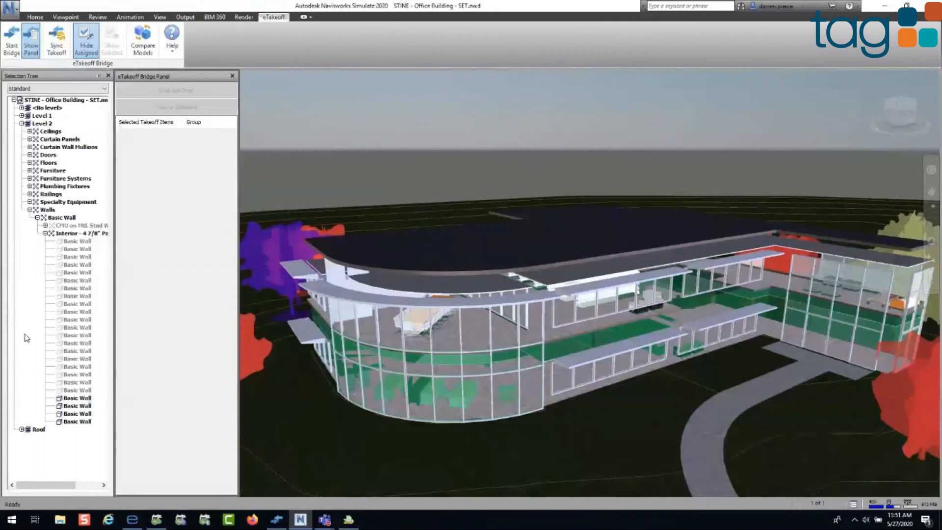
click(21, 124)
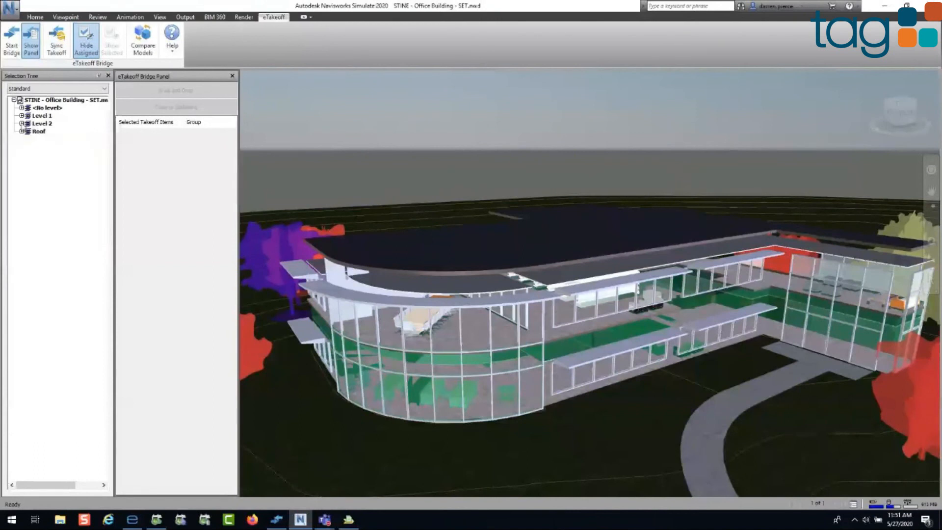
Step: Bring up eTakeoff Bridge, refresh the assignments against the revised model and filter the list to the changed ones
click(18, 59)
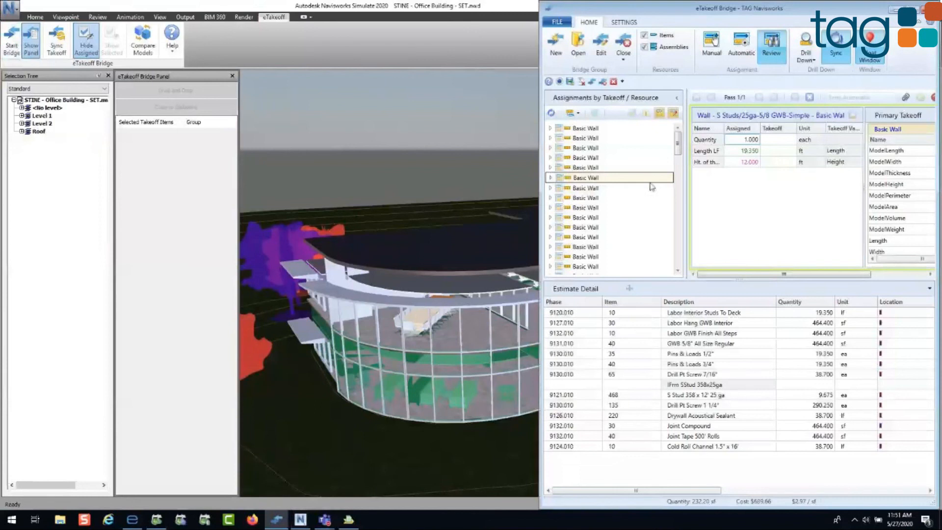
click(551, 114)
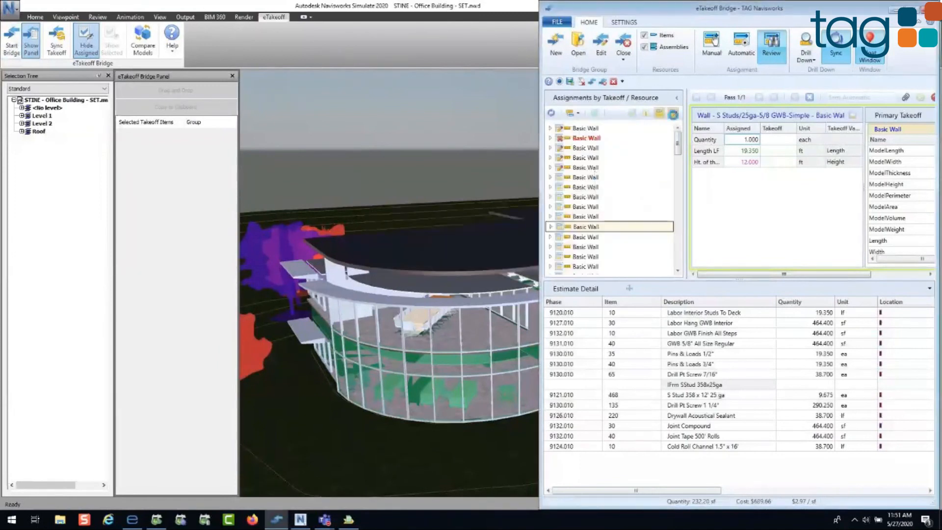
click(674, 115)
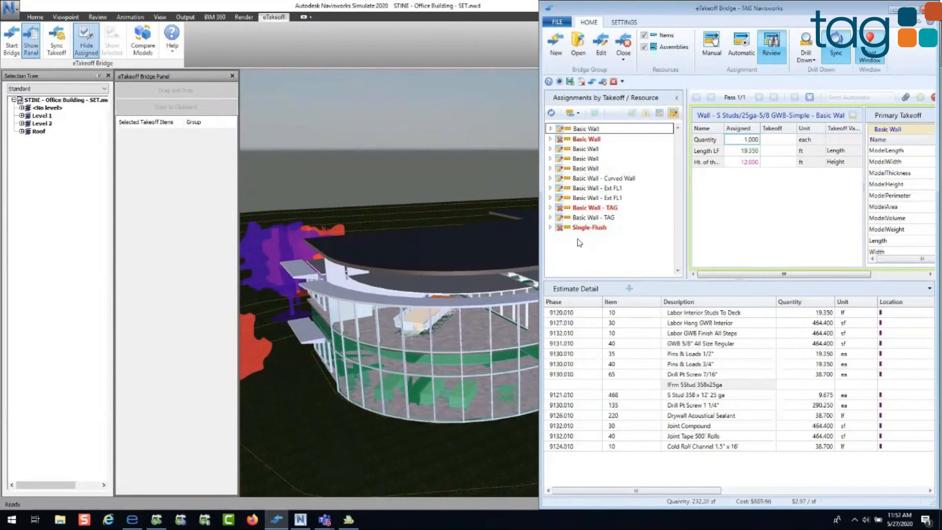
click(593, 116)
click(594, 158)
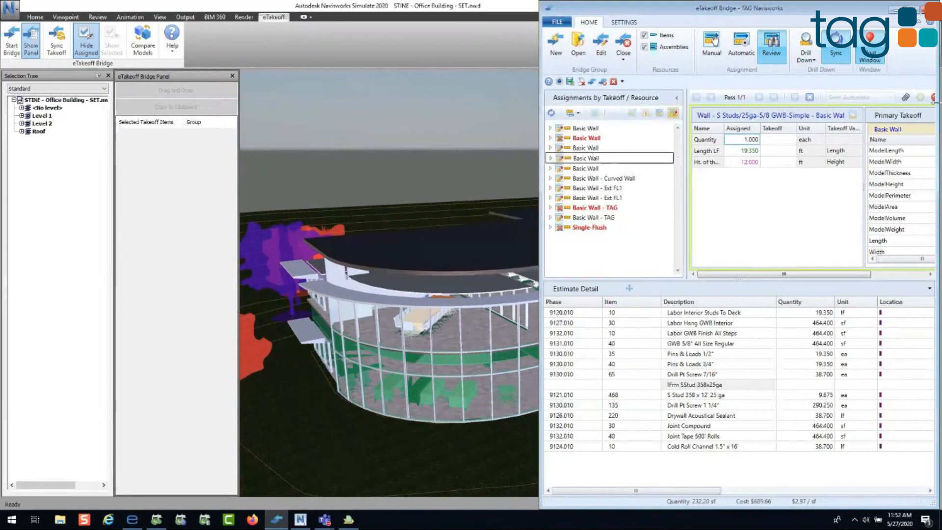
Step: Clear the open assignment and auto-update all changed assignments, appending "Description changed 5-27" with the note "These are different from the original"
click(933, 97)
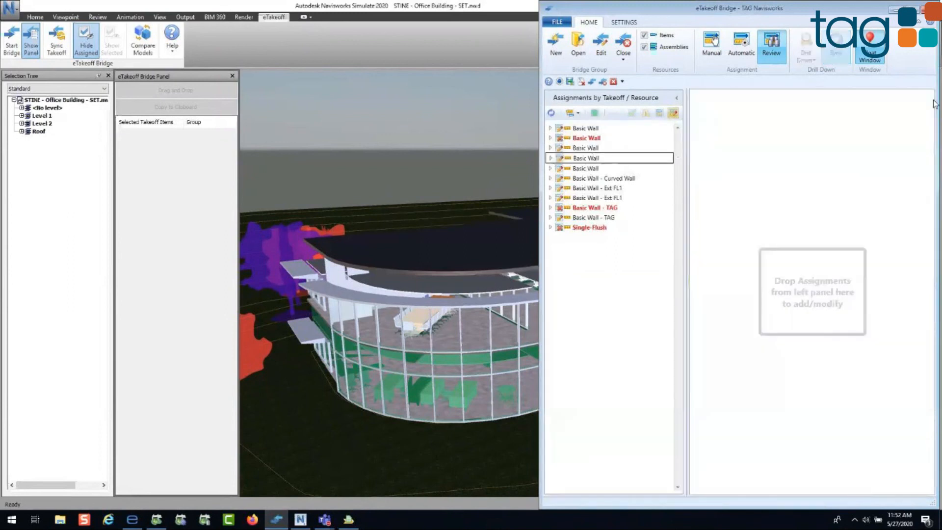
click(595, 114)
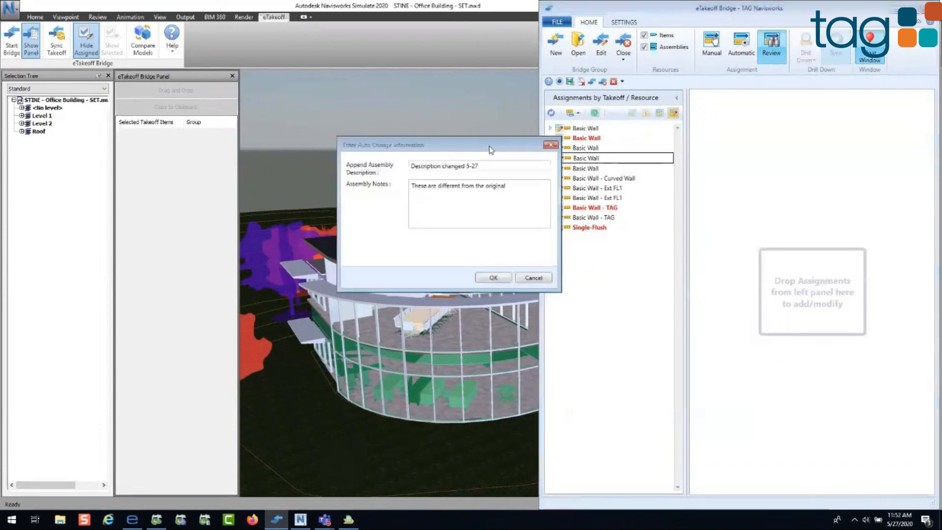
drag(489, 150, 483, 197)
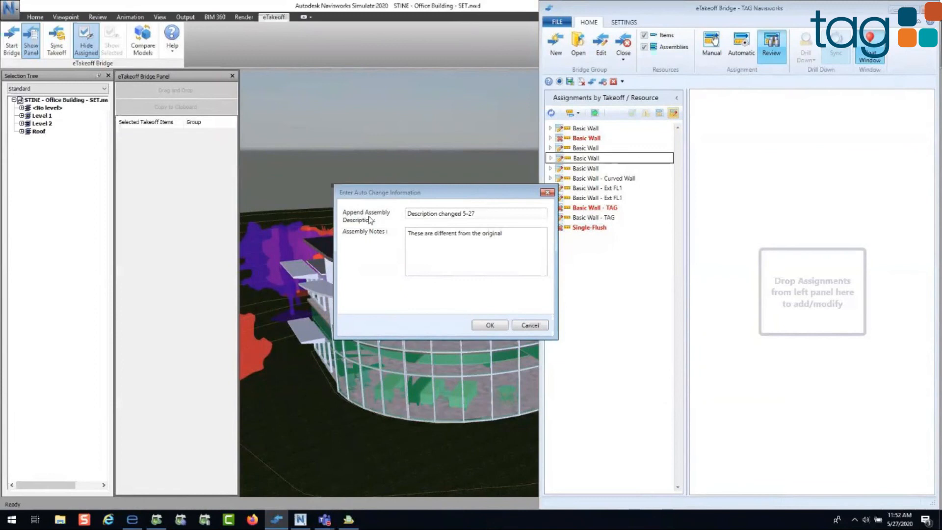
drag(392, 193, 361, 189)
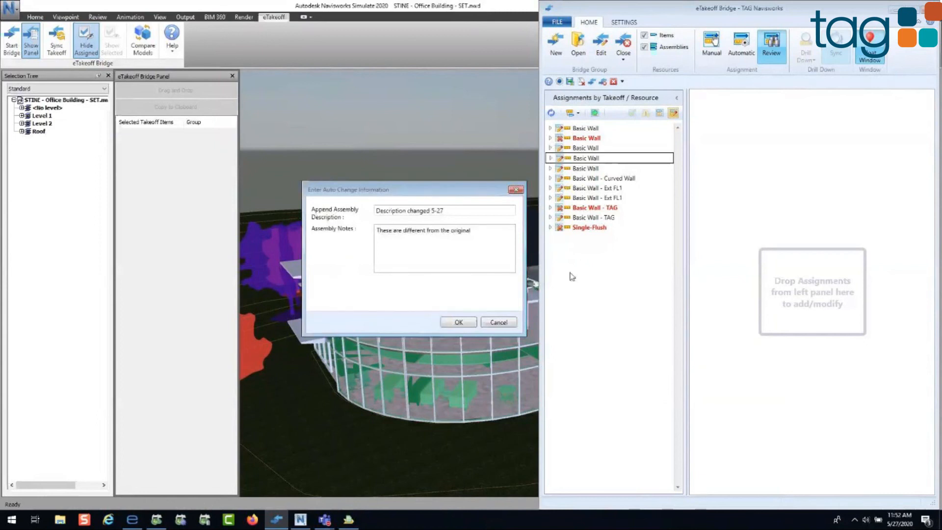
click(440, 245)
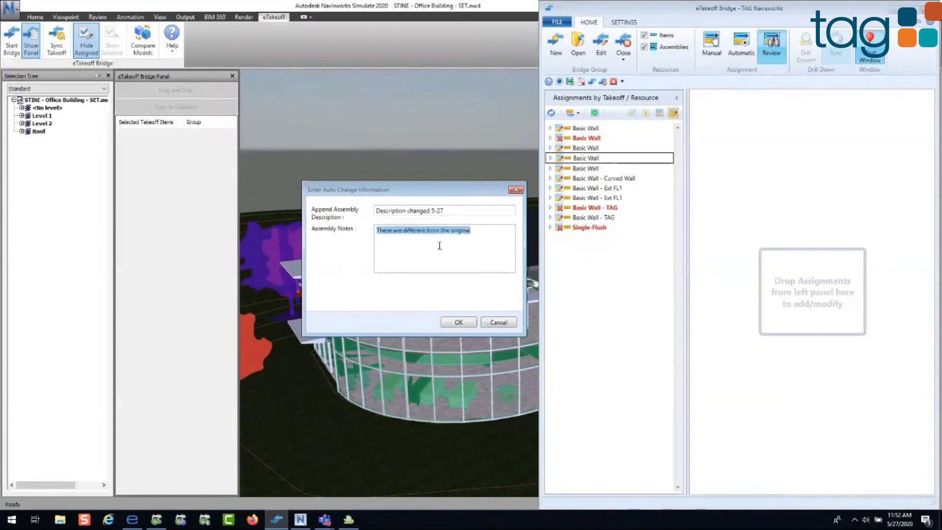
click(467, 325)
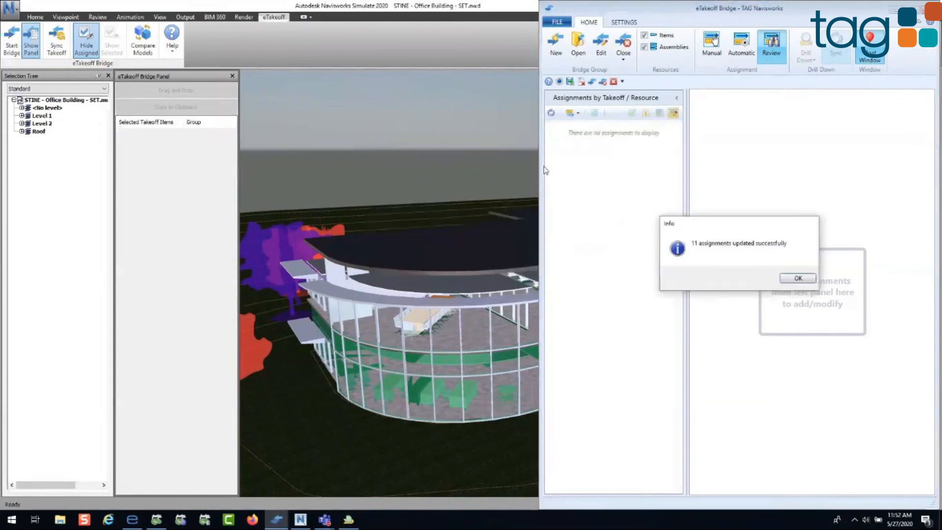
click(798, 278)
Step: Close the current bridge, go to its estimate in Sage Estimating and put the Bridge window away
click(623, 57)
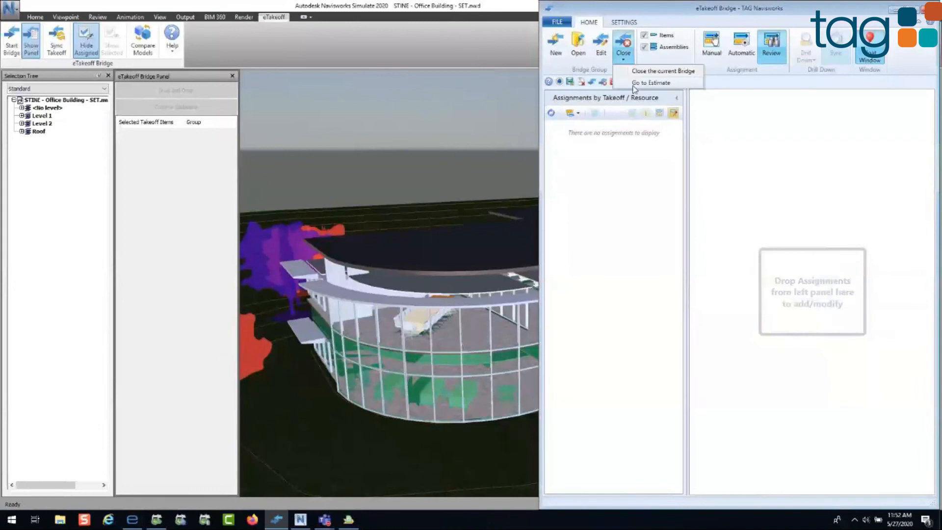
click(633, 84)
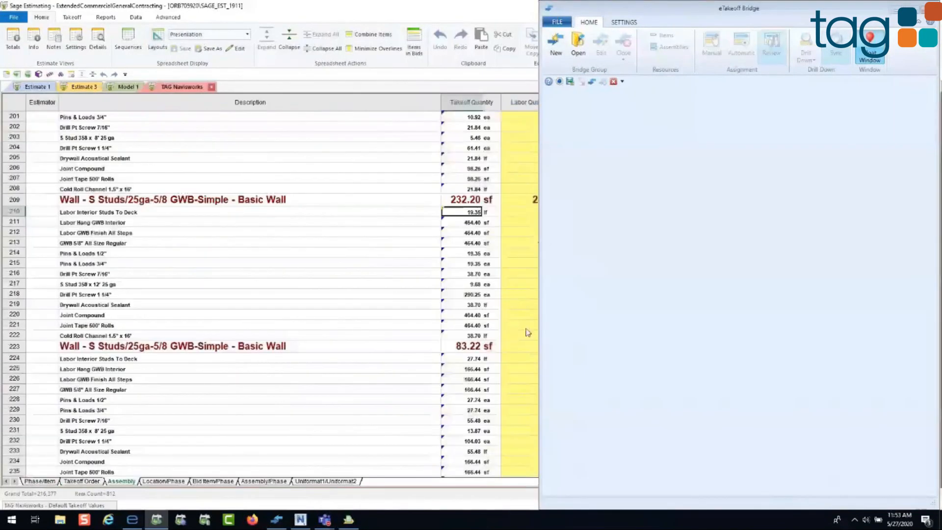
click(894, 10)
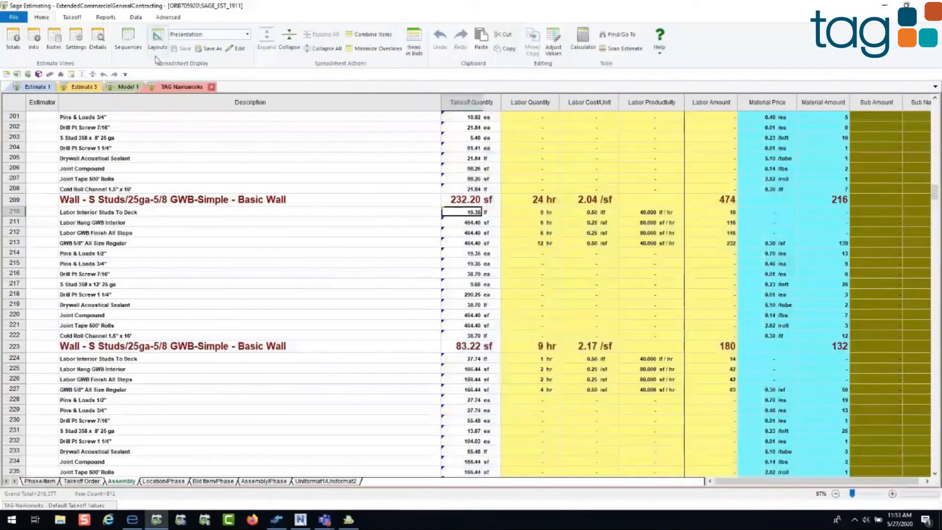
Step: Collapse the spreadsheet to the assembly level and examine the assemblies marked "Description changed 5-27"
click(323, 49)
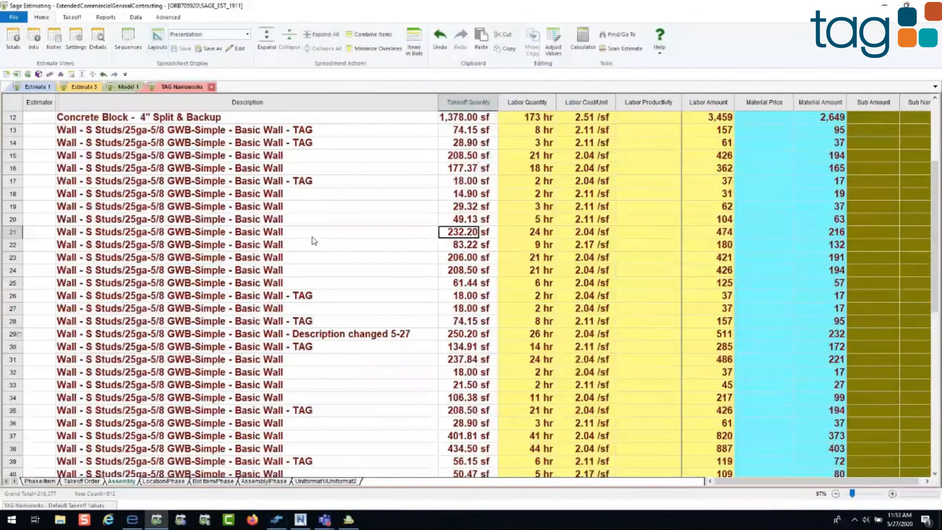
click(410, 338)
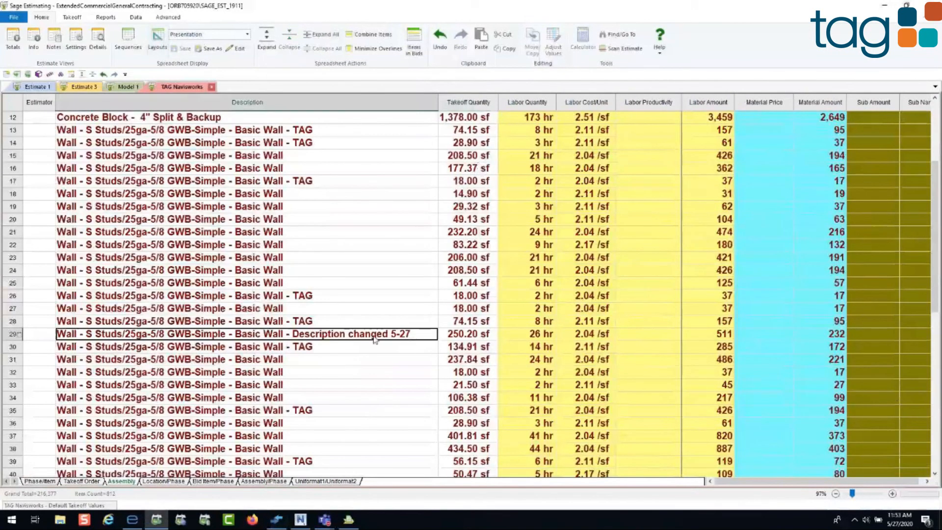
scroll(286, 222, up, 4)
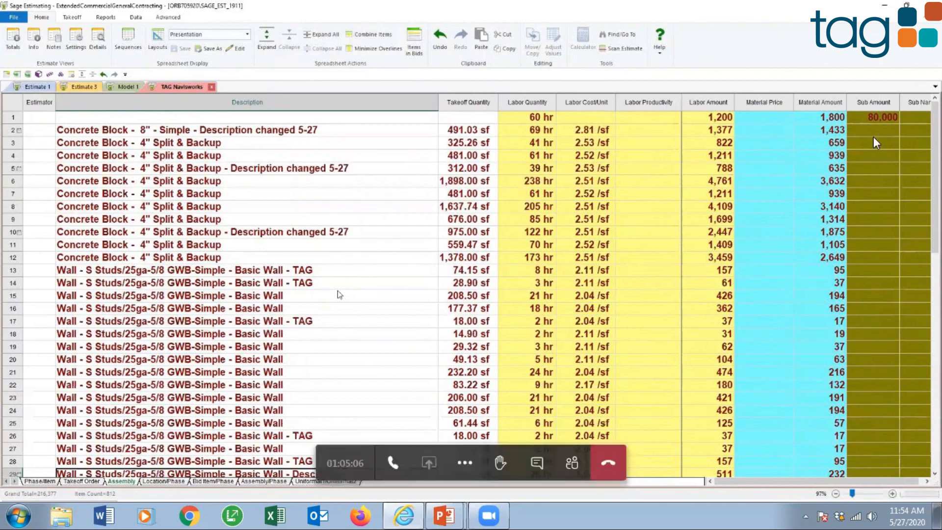
Step: Bring up the Estimate 3 spreadsheet and switch to the 300 CRE Property Management presentation in PowerPoint
click(82, 87)
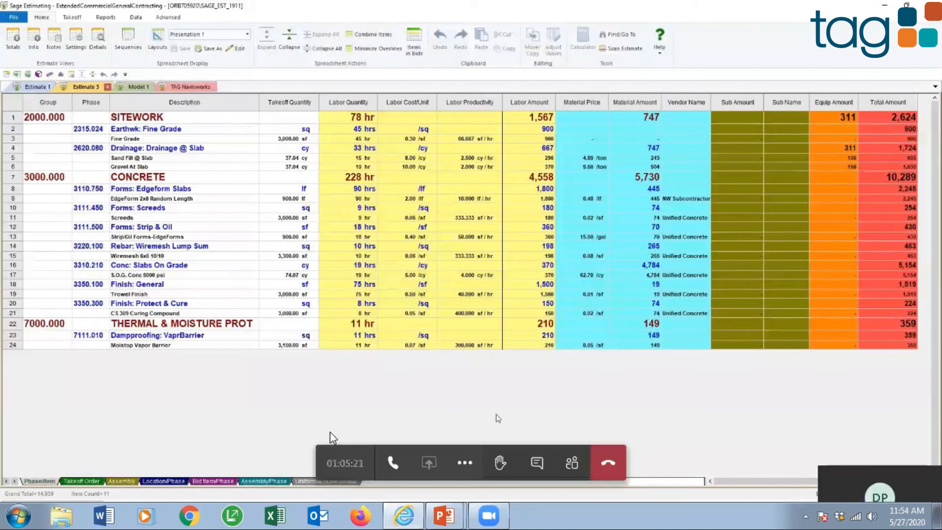
mouse_move(458, 514)
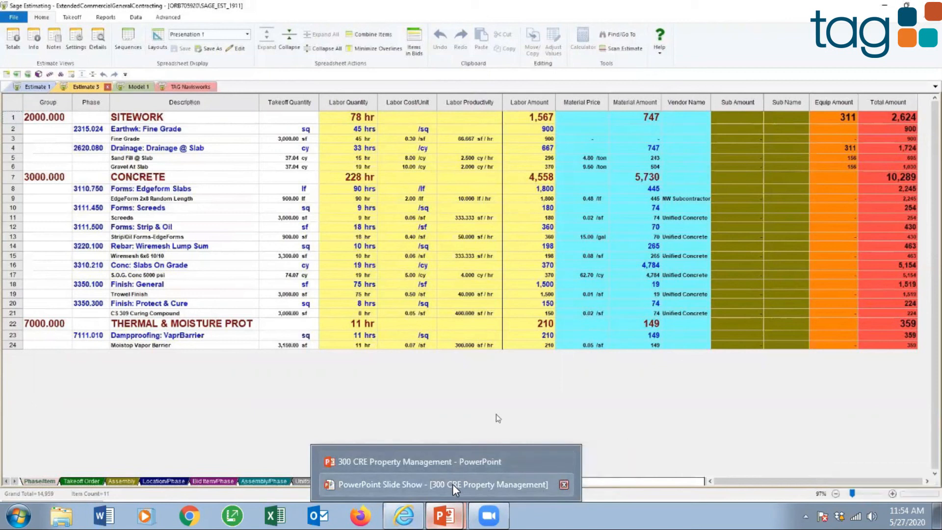
click(443, 464)
key(Page_Down)
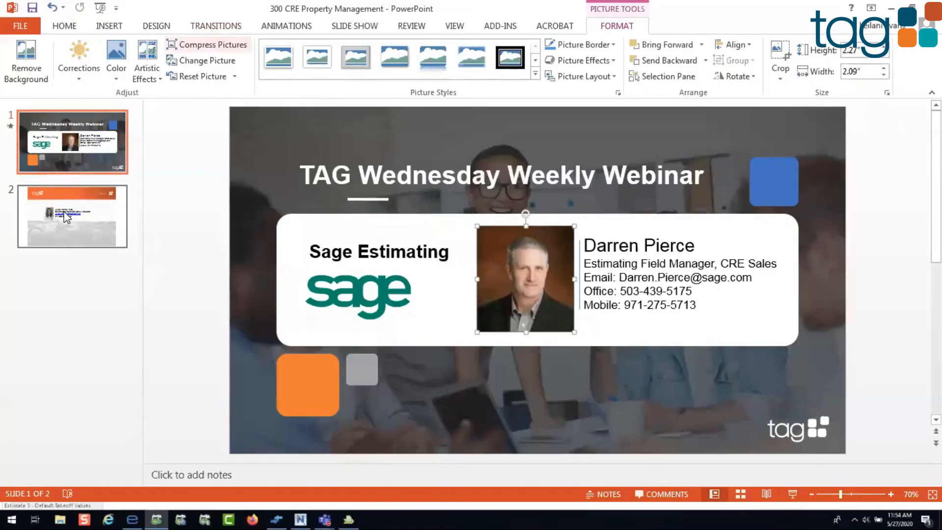